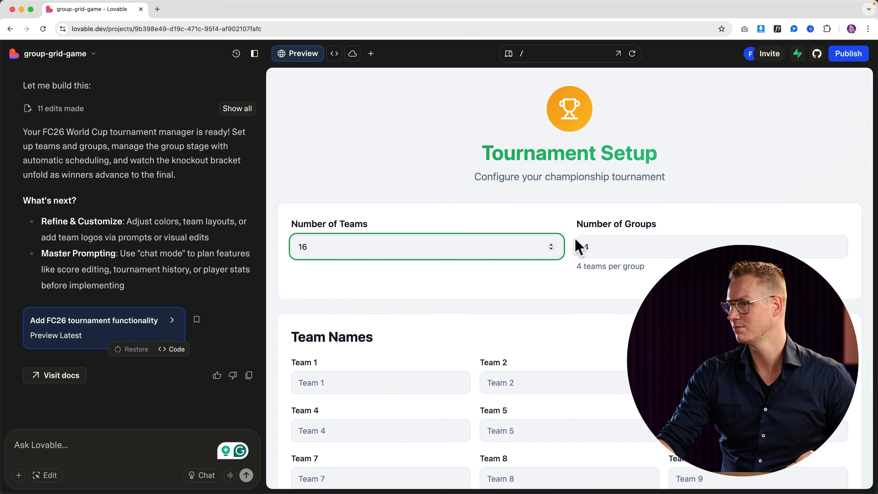
Scroll past the Team Names grid and start the tournament with the default 16 team names.
scroll(608, 245, down, 5)
click(336, 197)
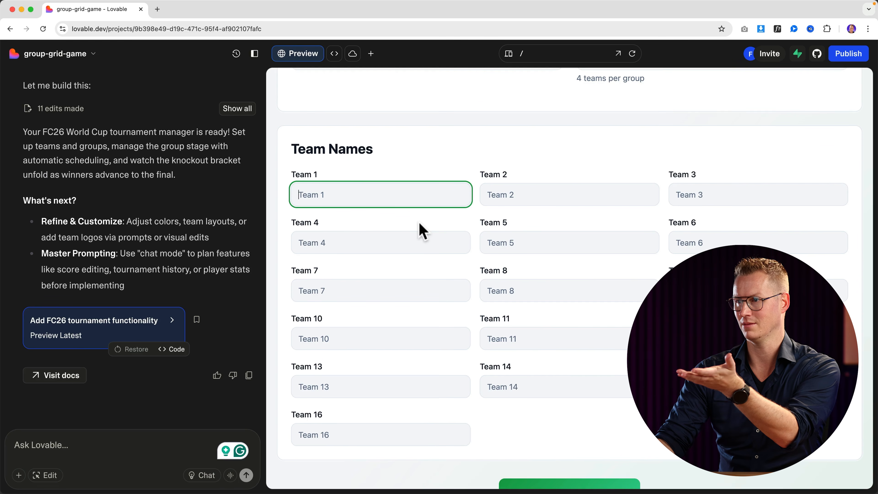
scroll(420, 229, down, 2)
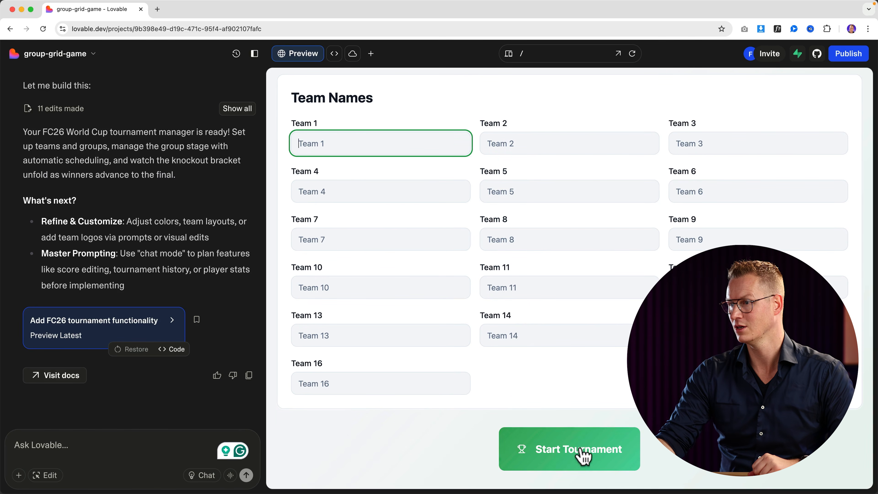
click(585, 462)
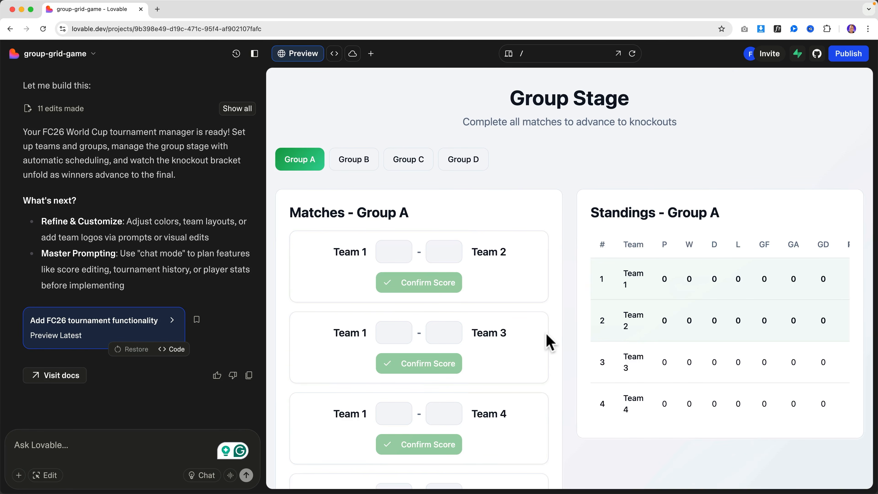
Enter the Group A scores, including Team 1 2–1 Team 2, Team 1 1–0 Team 3, Team 2 1–0 Team 4.
click(392, 247)
text(2)
click(446, 251)
text(1)
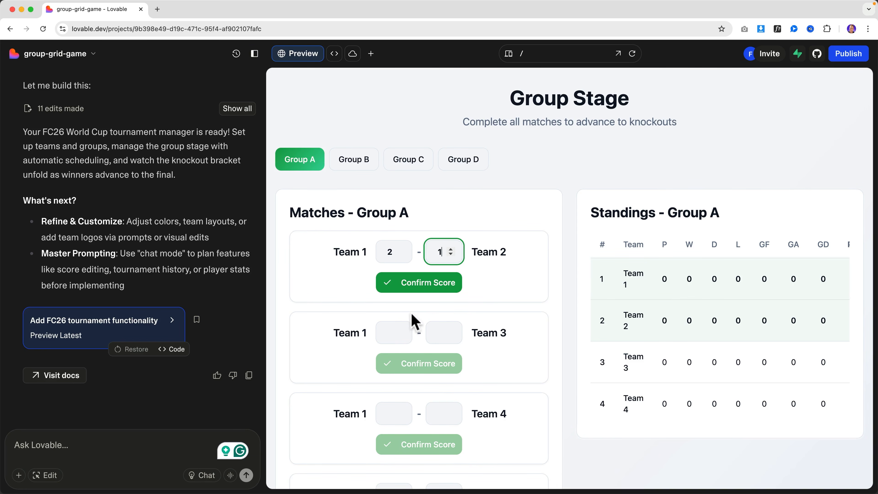
click(401, 333)
text(1)
click(439, 333)
text(0)
scroll(435, 331, down, 3)
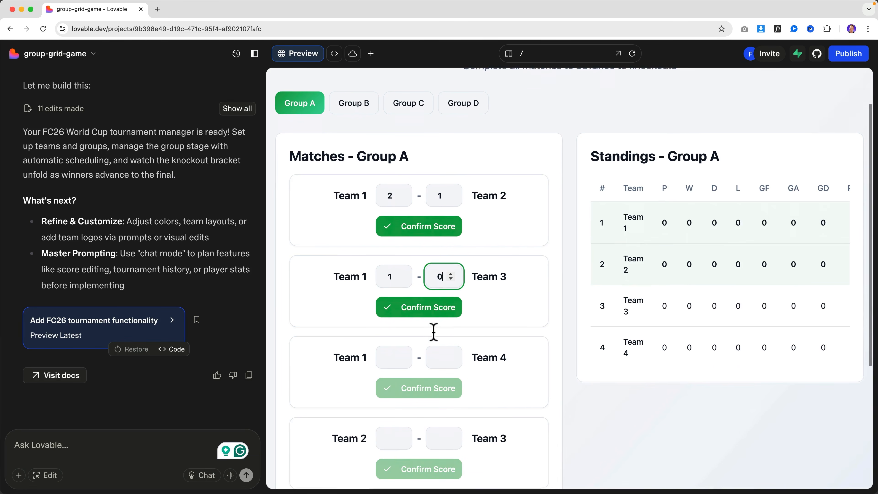
click(390, 357)
text(2)
click(442, 349)
text(2)
scroll(442, 350, down, 3)
click(401, 340)
click(393, 423)
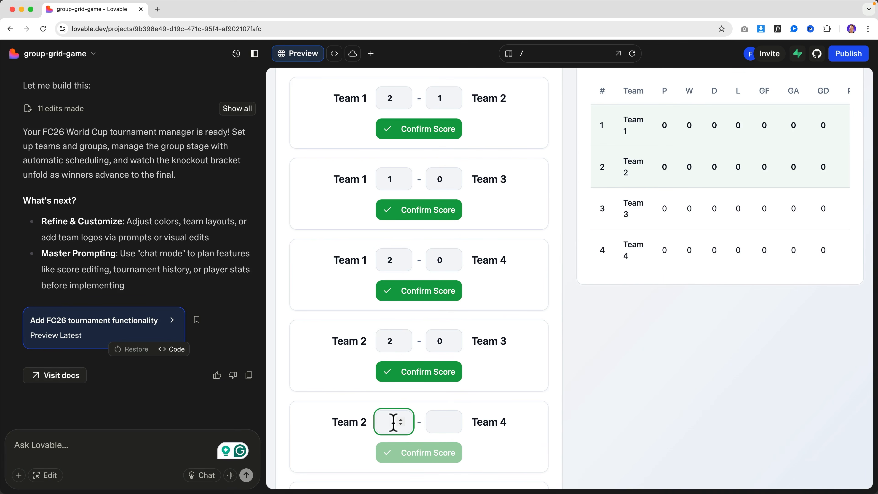
text(1)
click(442, 422)
text(0)
click(393, 406)
text(00)
scroll(437, 407, up, 5)
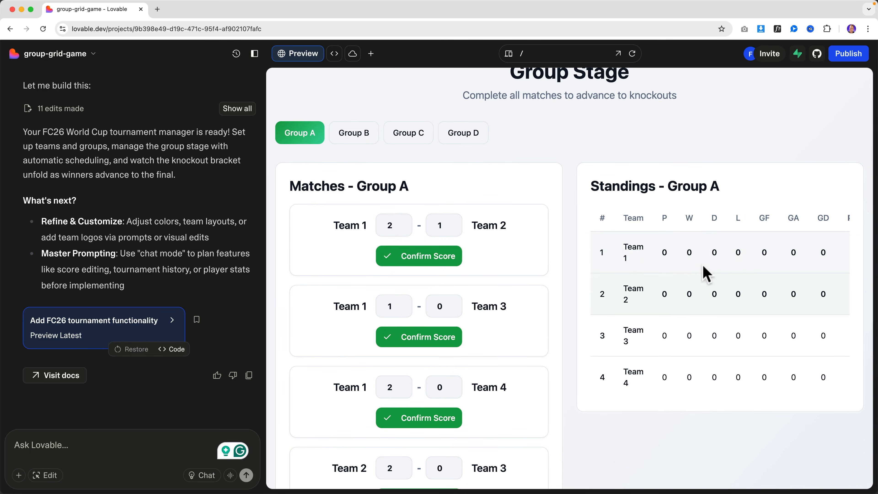
Confirm all six Group A results so Team 1 tops the standings with 3 wins.
click(403, 259)
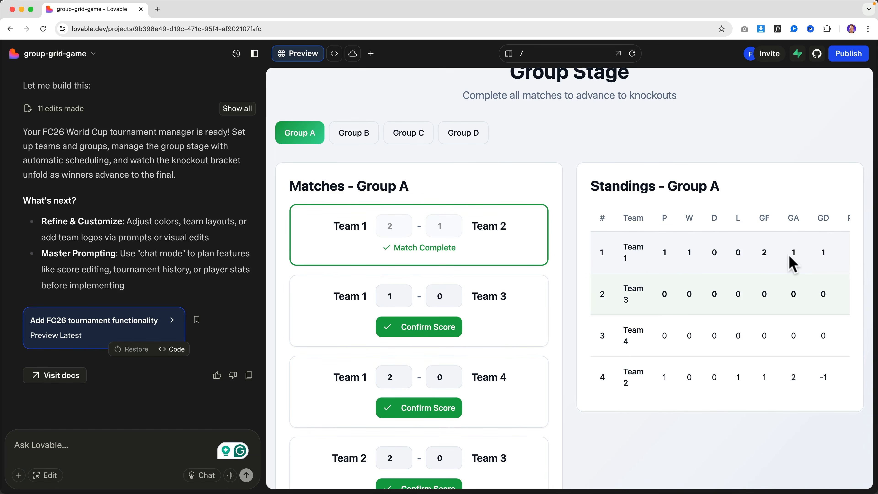
click(445, 328)
click(420, 406)
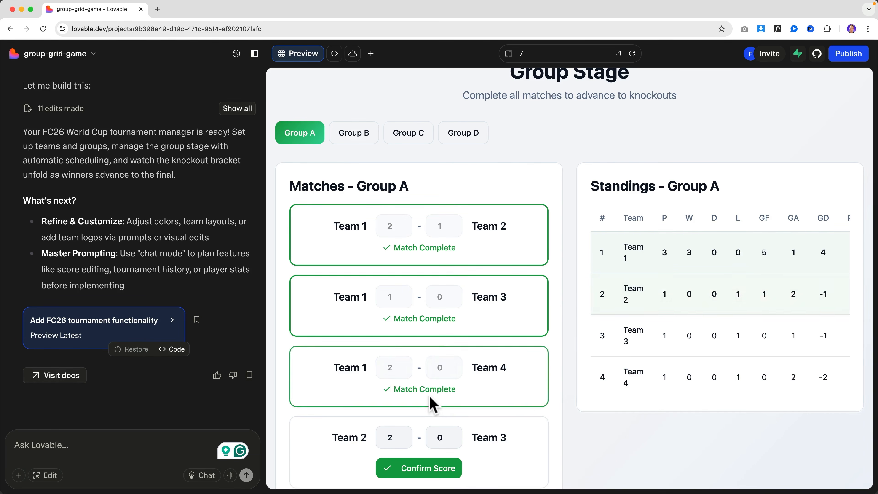
scroll(429, 337, down, 5)
click(426, 309)
click(426, 383)
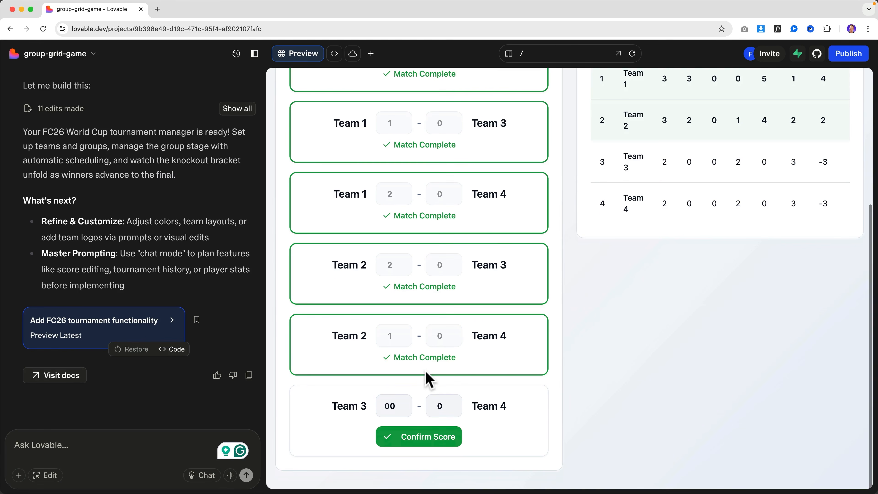
click(428, 433)
scroll(621, 334, up, 4)
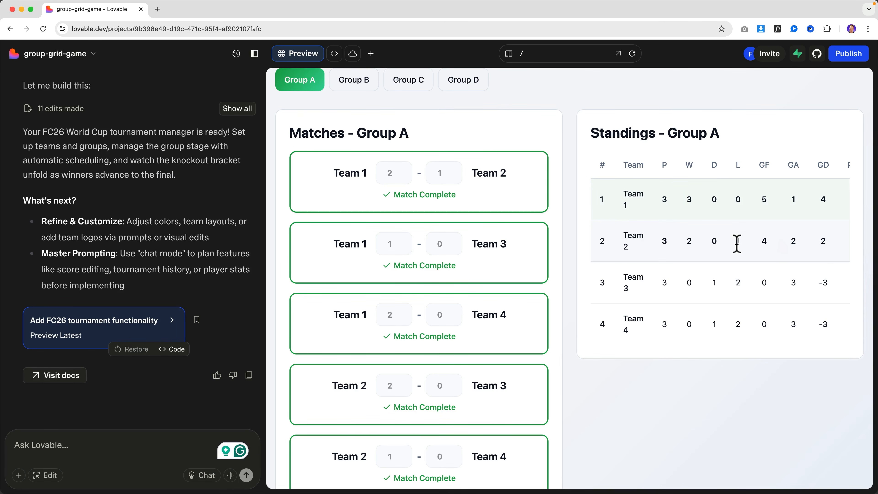
scroll(466, 216, up, 3)
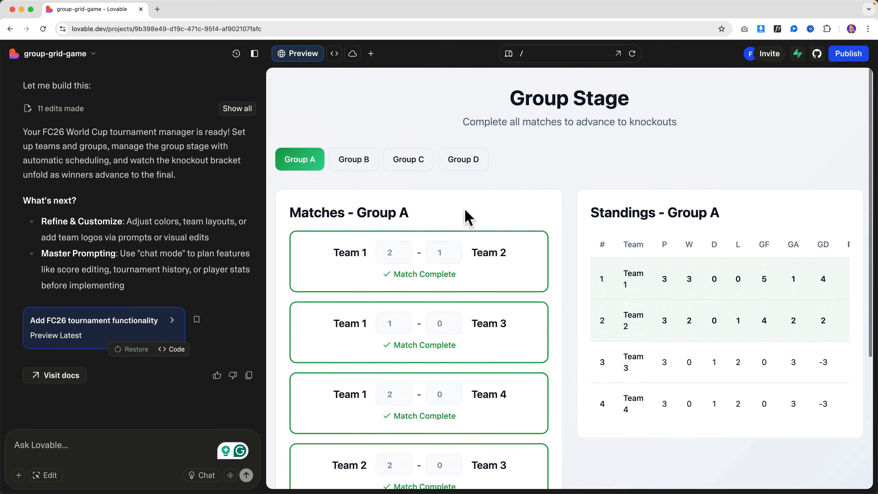
Switch to Group B and enter its match scores (1, 2, 5, 2).
click(360, 164)
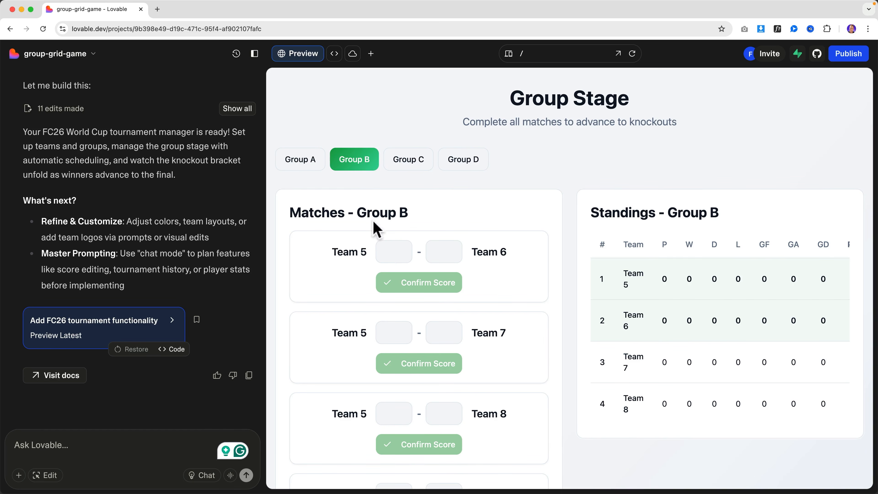
click(428, 254)
text(1)
click(394, 332)
text(2)
click(436, 332)
text(5)
click(394, 413)
text(2)
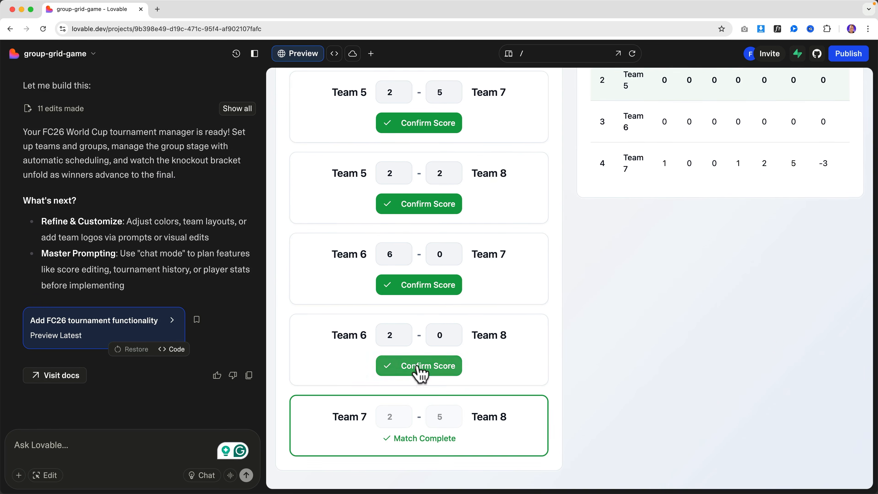
Confirm every Group B result and check the Pts column showing Team 6 on 7 points.
click(417, 367)
click(418, 295)
click(418, 224)
click(418, 153)
scroll(419, 173, up, 3)
click(419, 186)
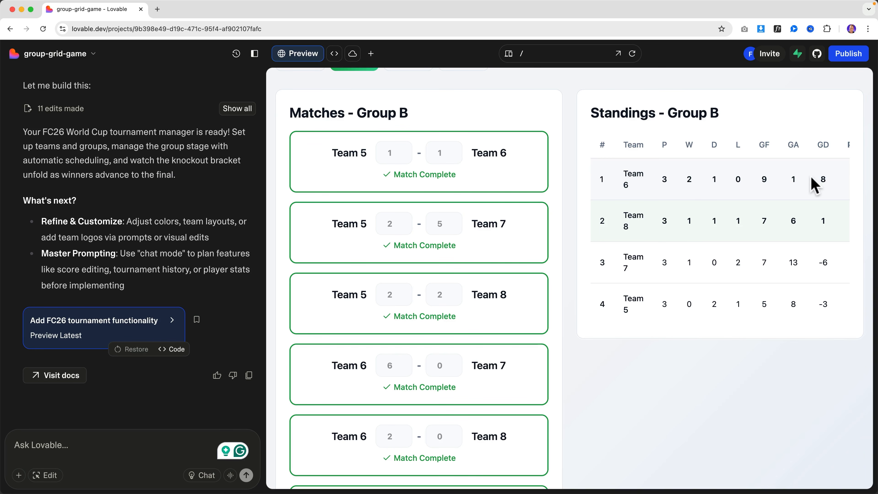
scroll(814, 185, right, 2)
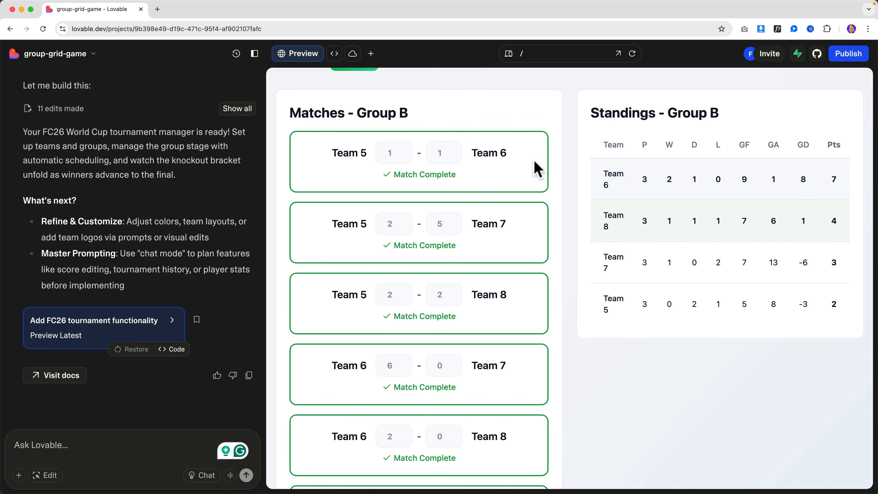
scroll(529, 168, up, 2)
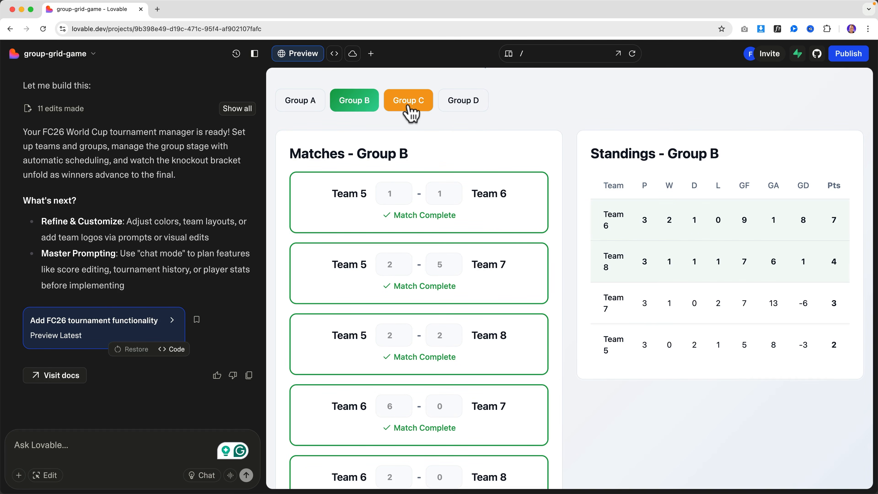
Review the Group A and B tabs, then enter a 2–0 Group C score.
click(313, 108)
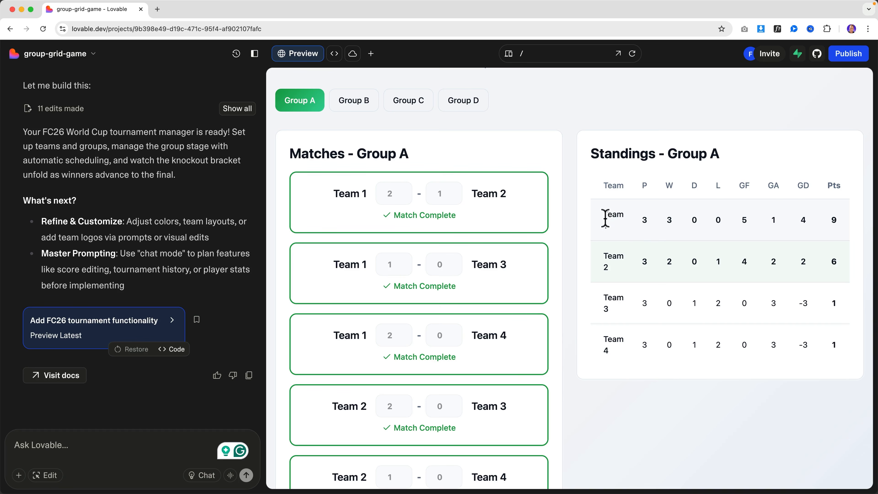
click(365, 101)
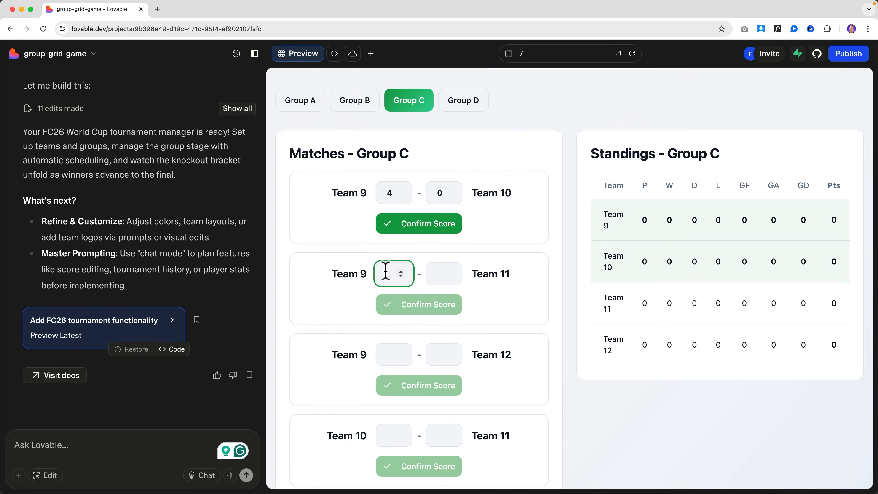
text(2)
click(443, 273)
text(0)
Fill in and confirm the Group D scores, leaving Team 14 top on 7 points.
scroll(419, 354, down, 3)
click(419, 441)
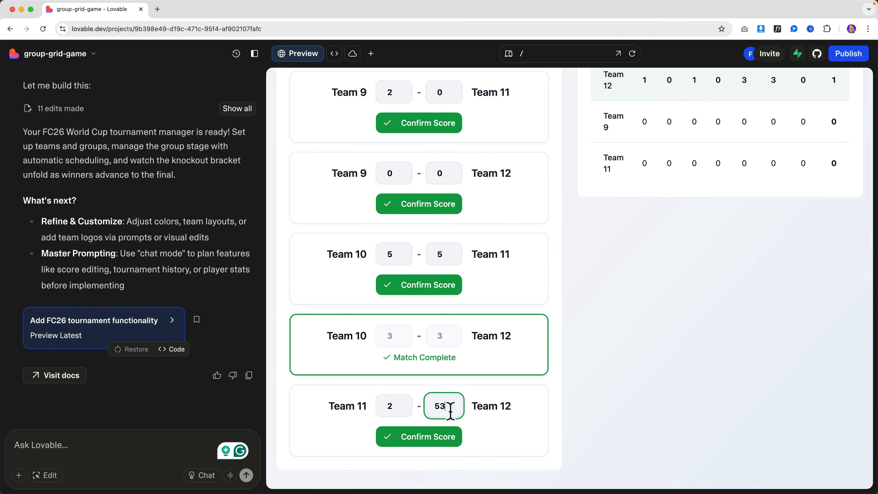
click(463, 159)
click(394, 250)
text(0)
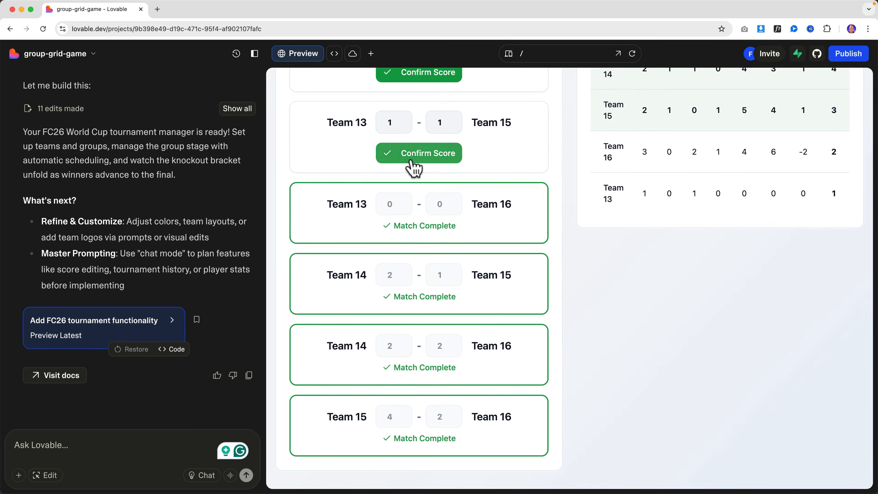
scroll(458, 223, up, 5)
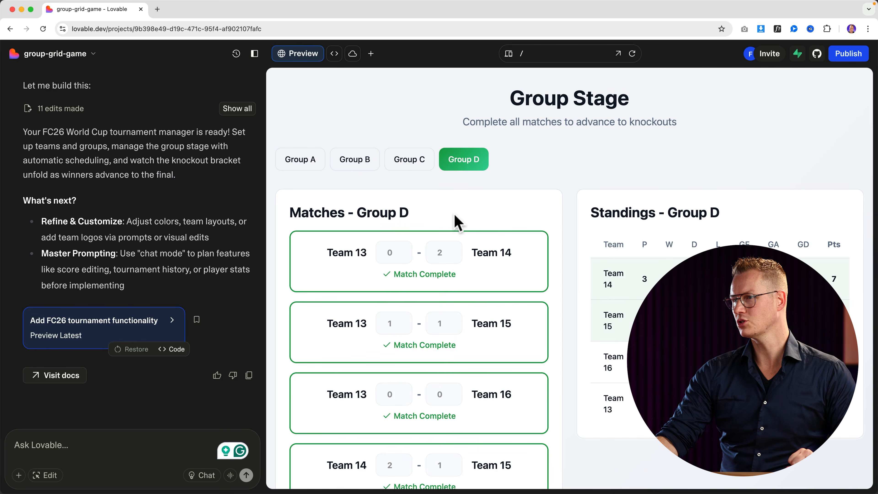
click(304, 171)
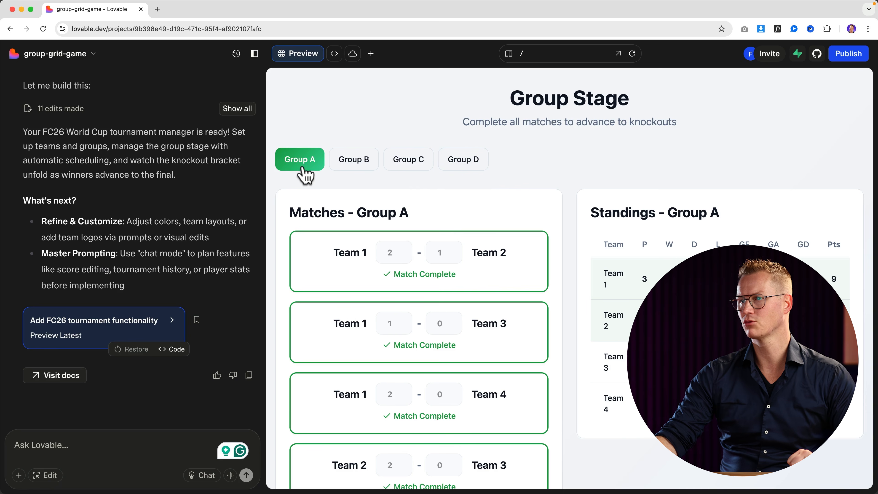
click(364, 165)
click(401, 168)
click(457, 165)
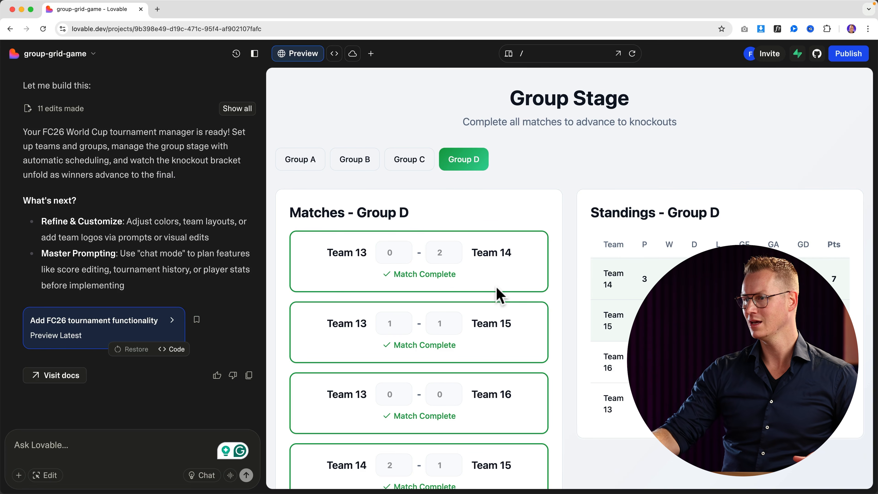
scroll(427, 351, down, 4)
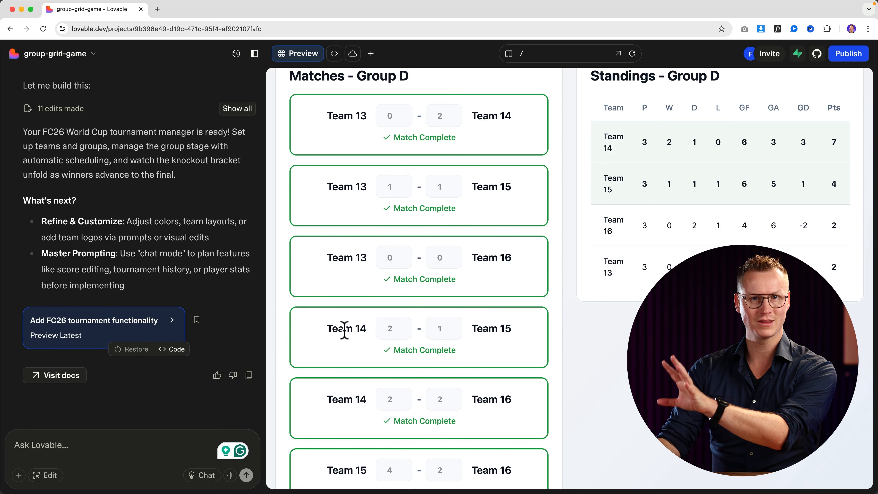
scroll(590, 369, up, 4)
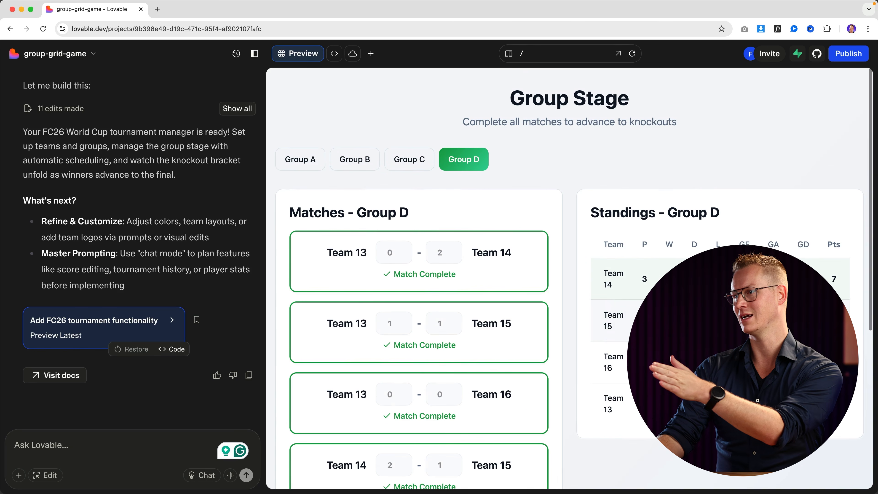
click(409, 163)
click(312, 167)
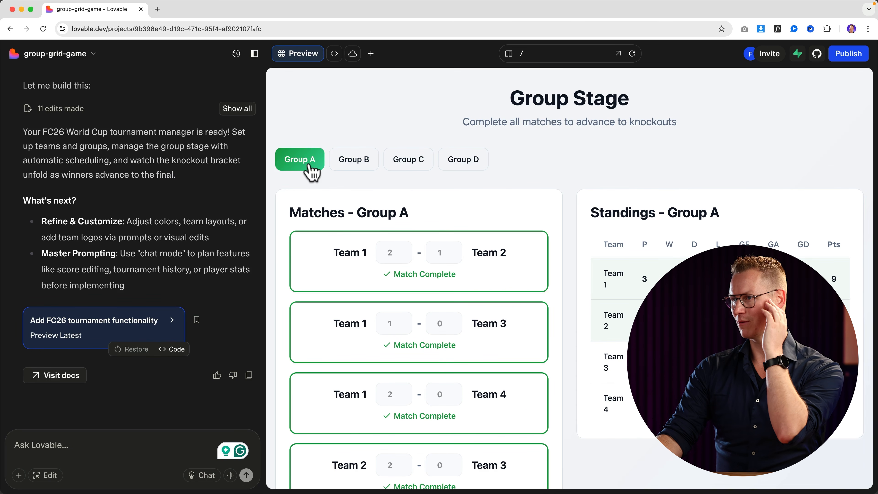
click(355, 172)
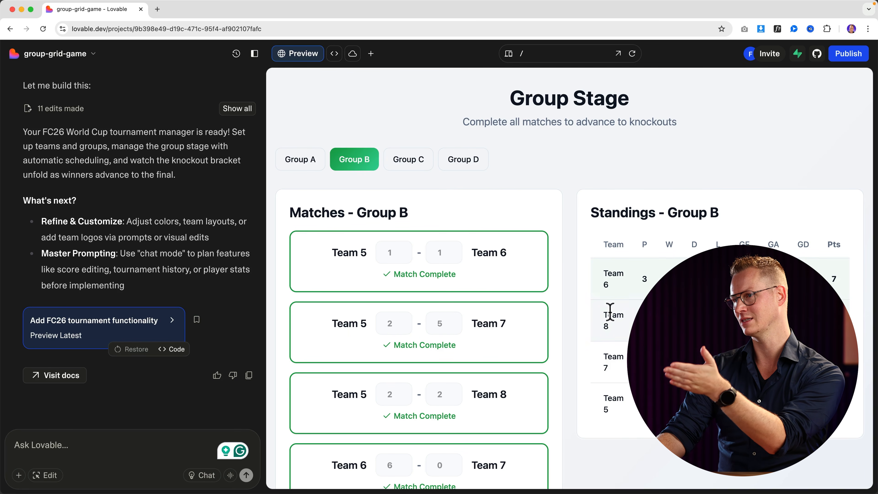
click(417, 170)
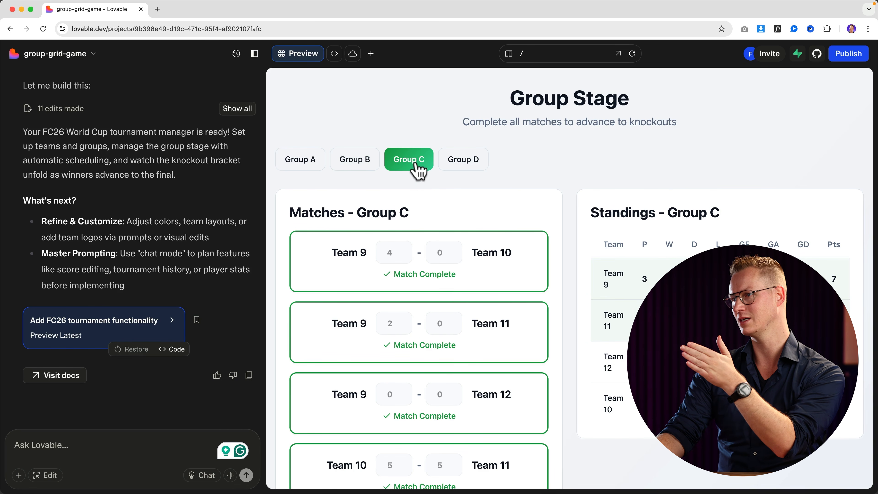
click(456, 172)
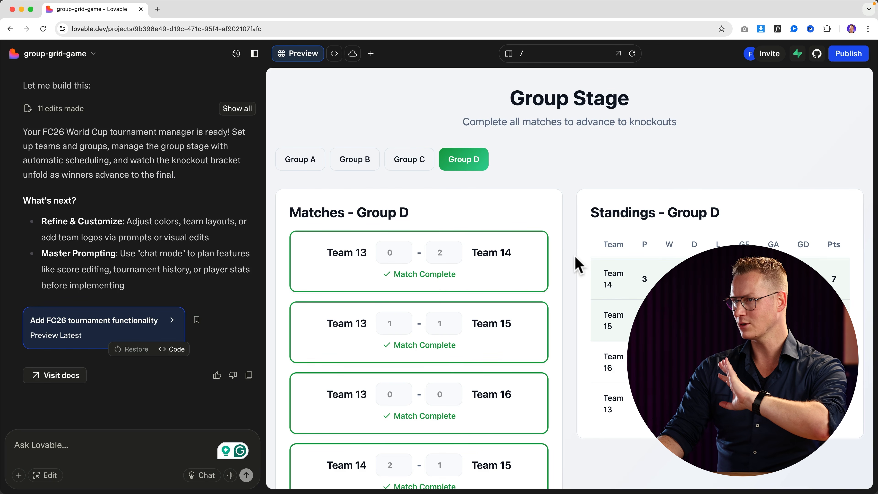
scroll(575, 265, down, 10)
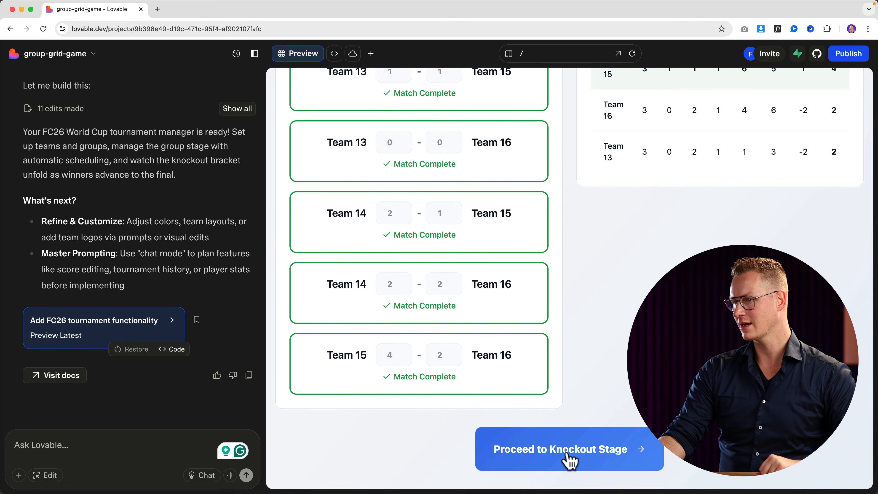
Advance to the knockout stage and score and confirm the Round of 16 matches.
click(569, 460)
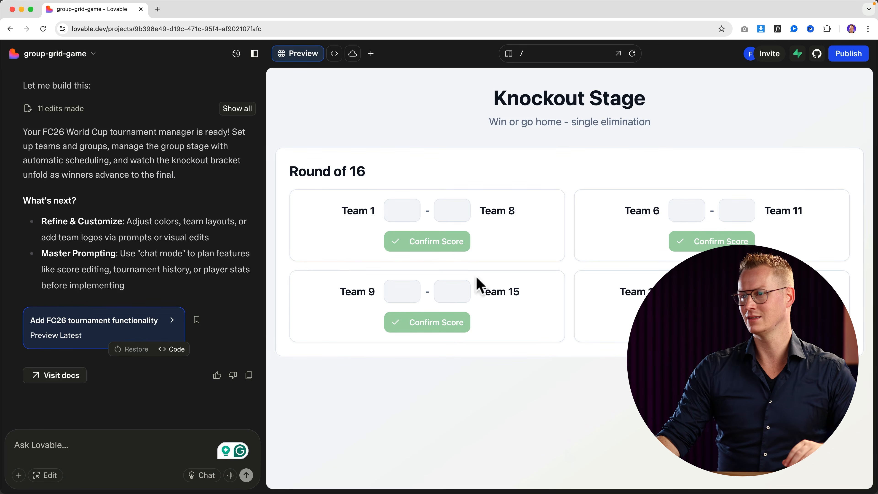
click(437, 210)
text(2)
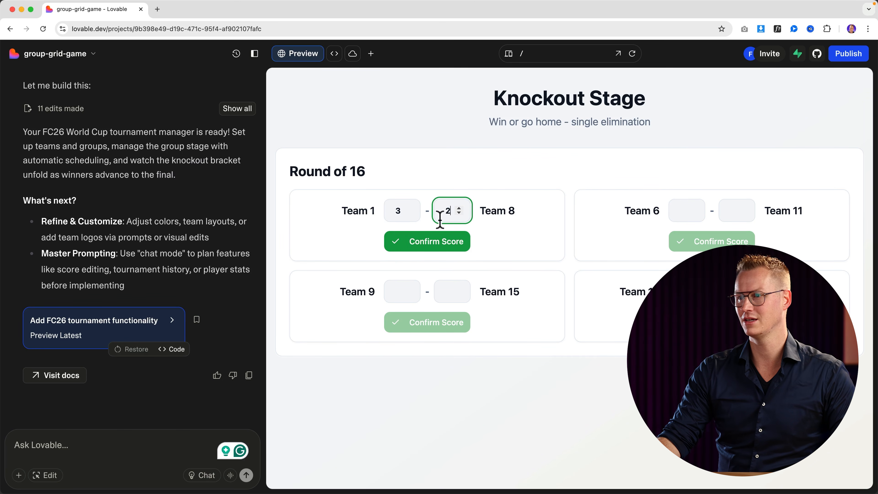
click(442, 243)
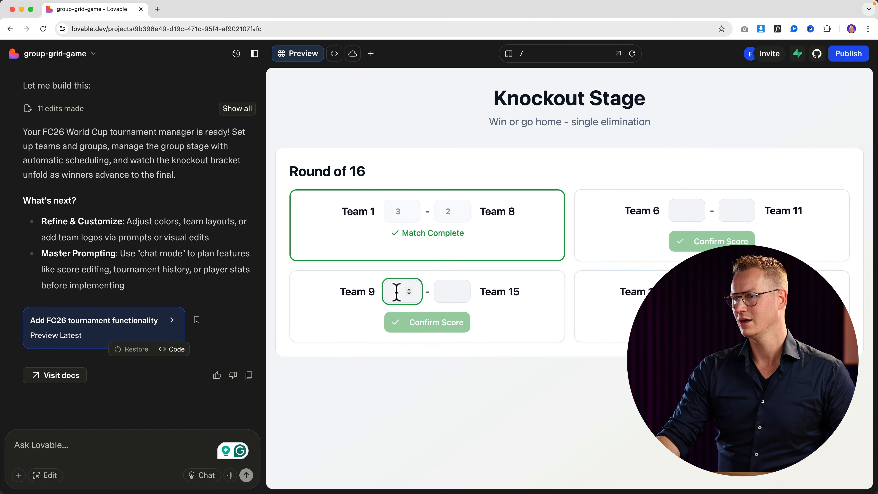
click(445, 293)
text(3)
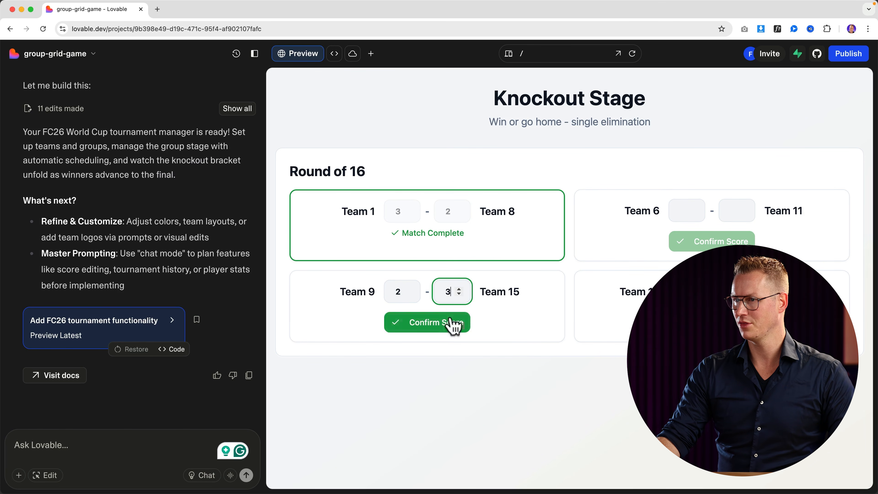
click(451, 323)
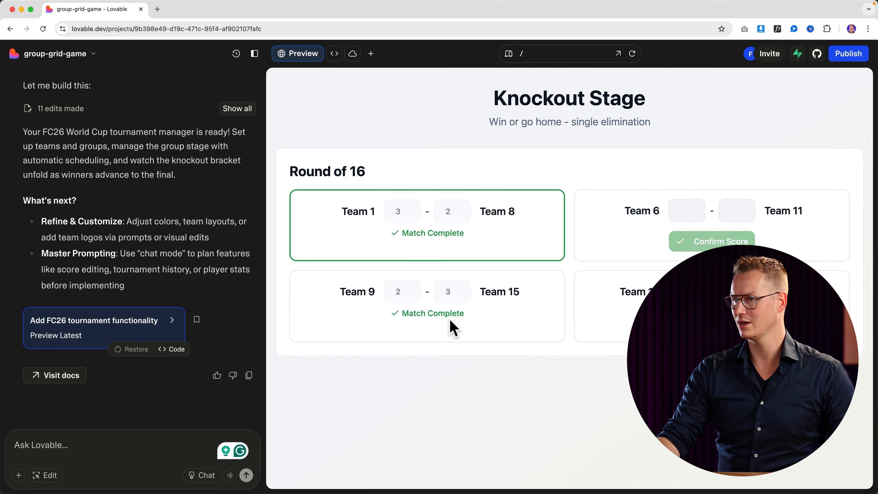
text(1)
click(727, 212)
text(1)
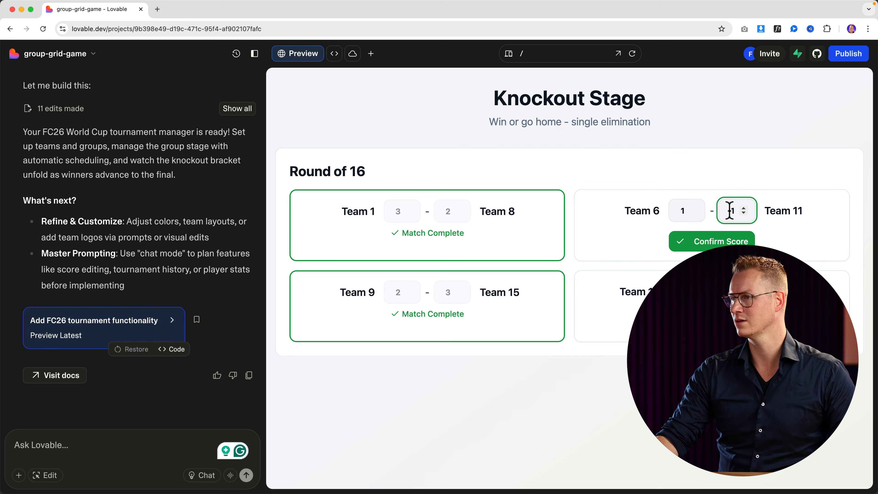
click(712, 241)
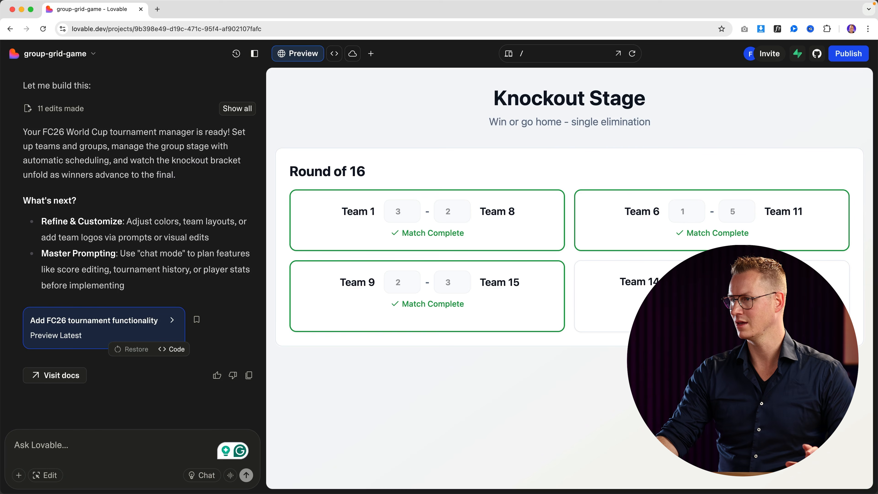
click(712, 312)
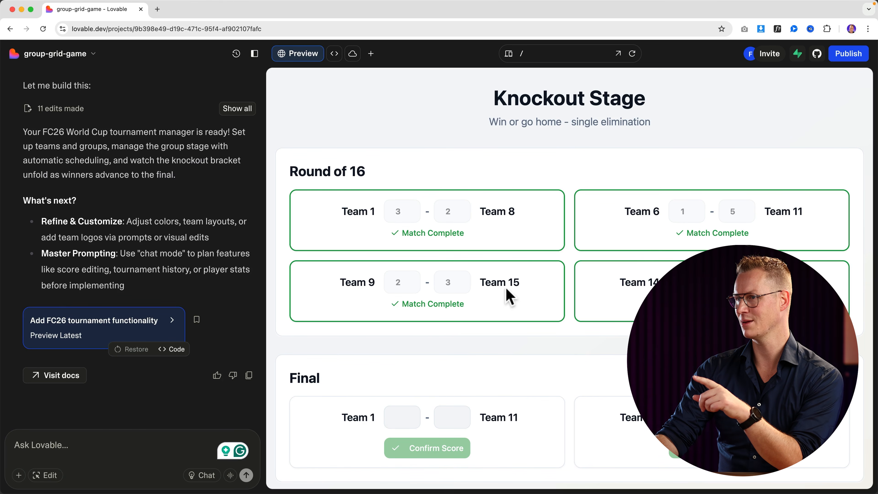
scroll(518, 295, down, 2)
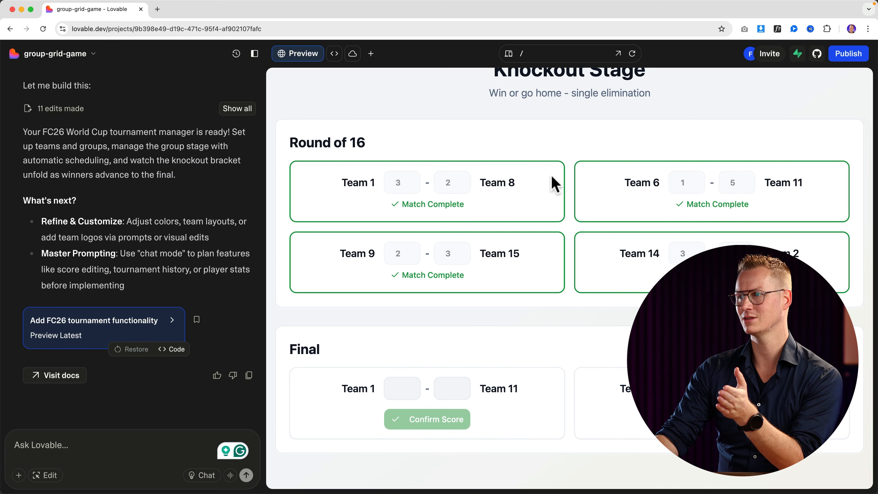
scroll(567, 235, up, 1)
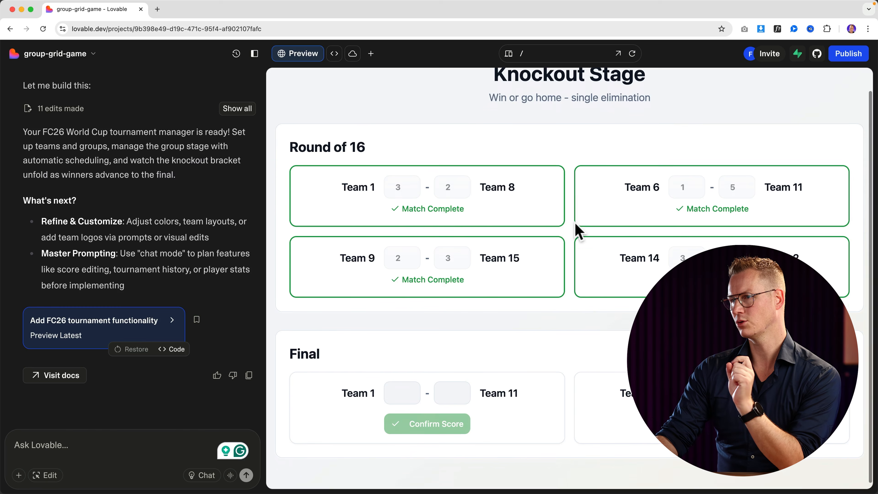
scroll(576, 231, down, 1)
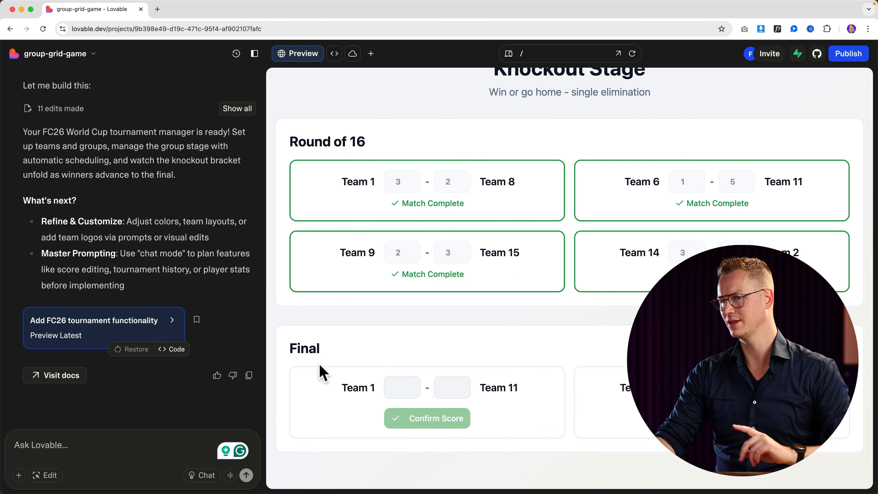
Score the Final 2–1 for Team 1 over Team 11 and confirm it to crown the champion.
click(391, 389)
text(2)
click(448, 388)
text(1)
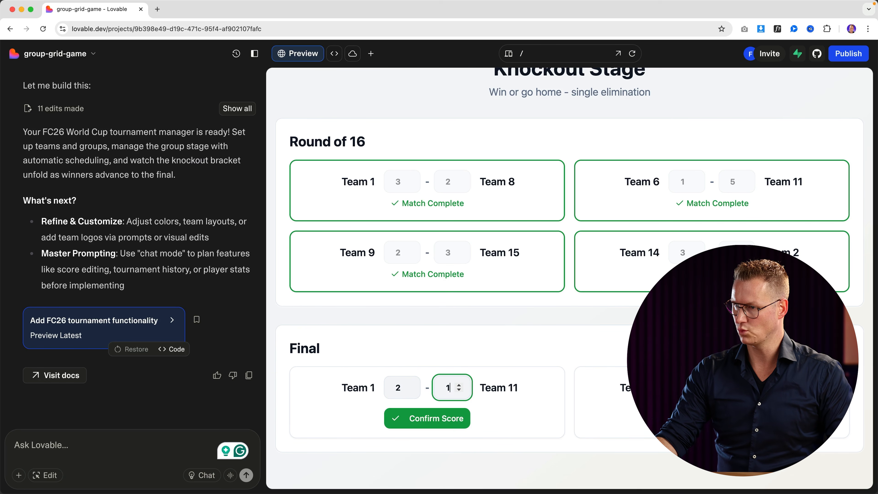
click(681, 387)
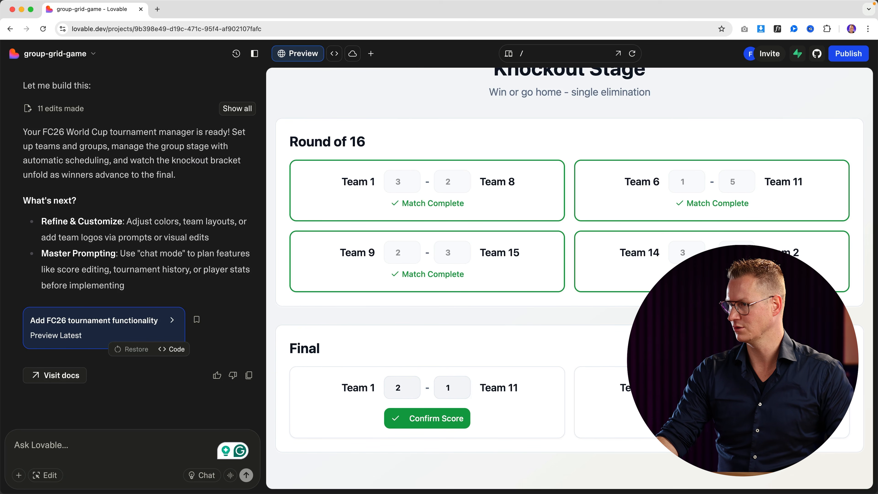
click(464, 425)
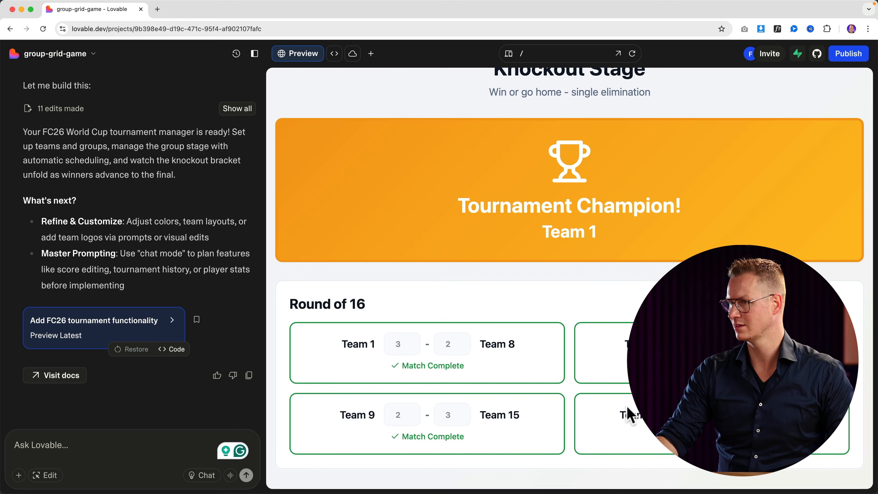
scroll(630, 415, down, 5)
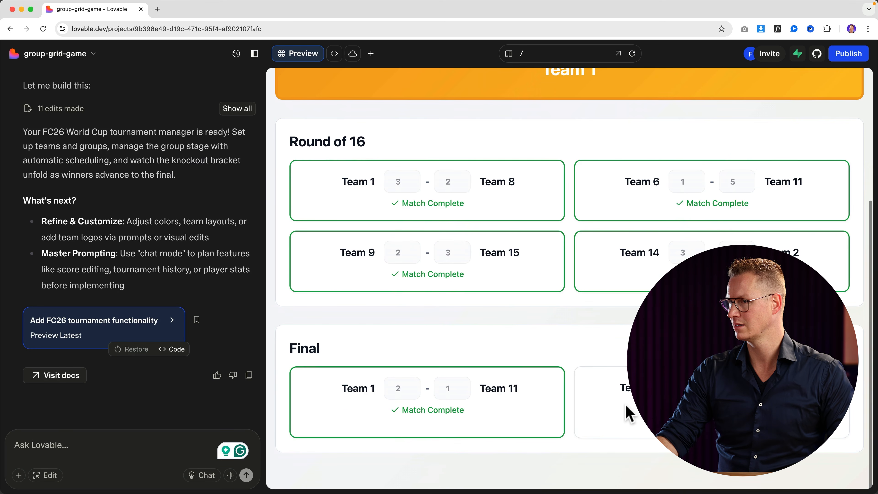
scroll(627, 412, up, 2)
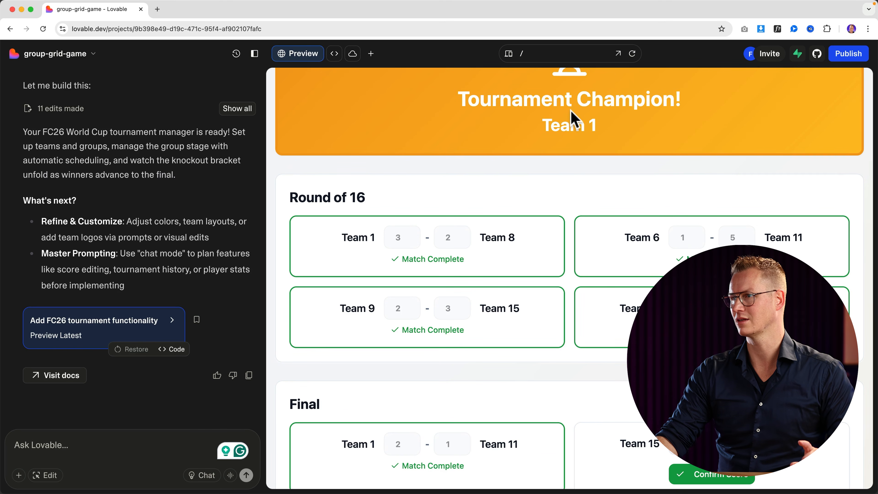
scroll(580, 165, down, 2)
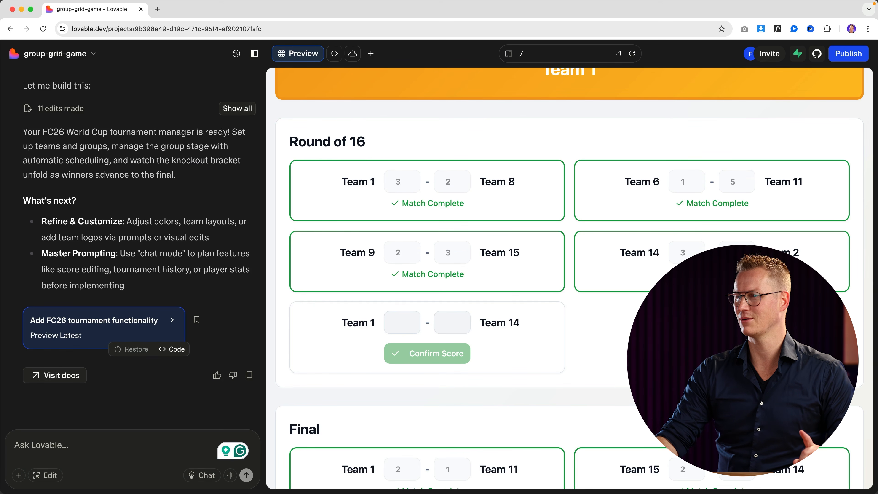
scroll(621, 379, down, 2)
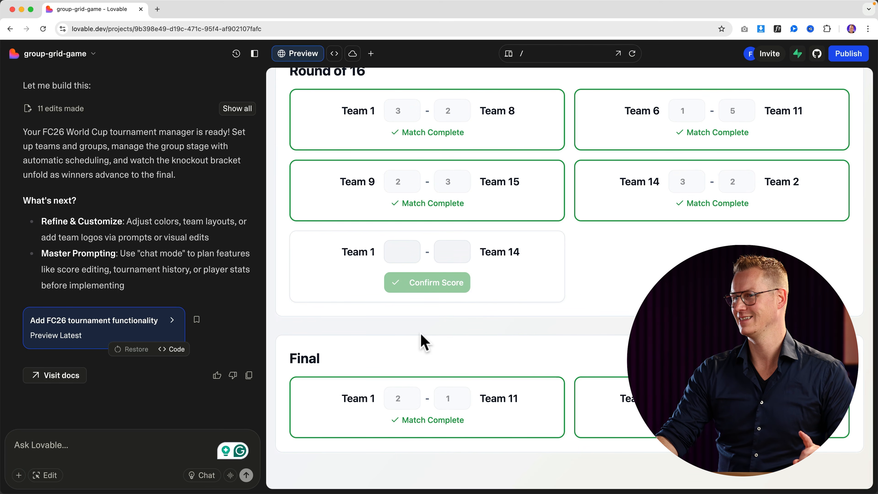
scroll(439, 288, up, 4)
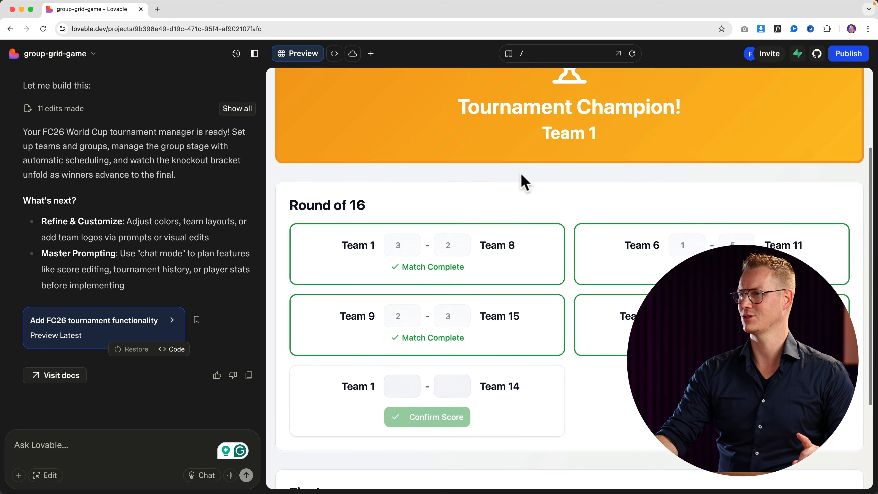
scroll(357, 364, down, 3)
Enter 2–1 for Team 1 against Team 14, confirm it, and review the resulting bracket.
click(403, 319)
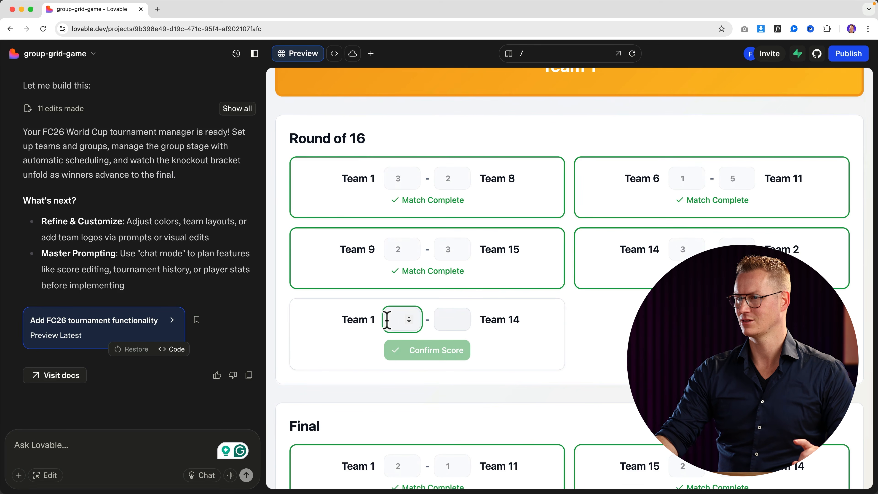
scroll(549, 356, down, 2)
scroll(550, 356, down, 1)
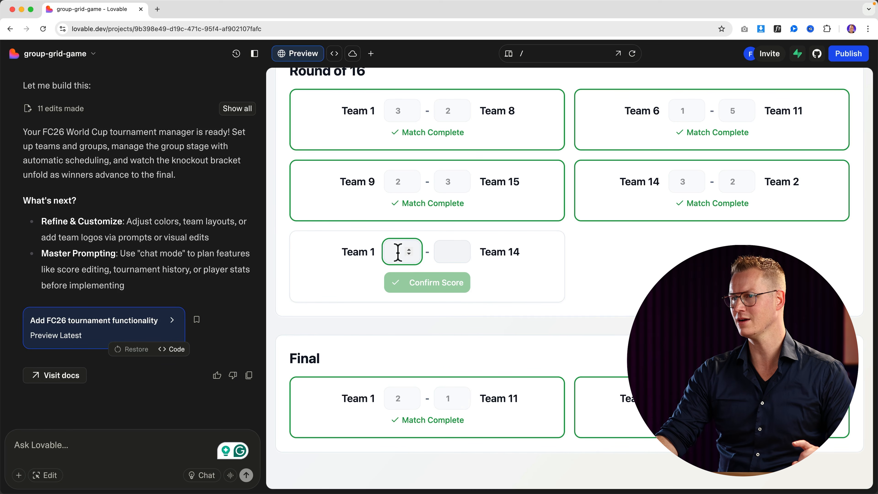
text(2)
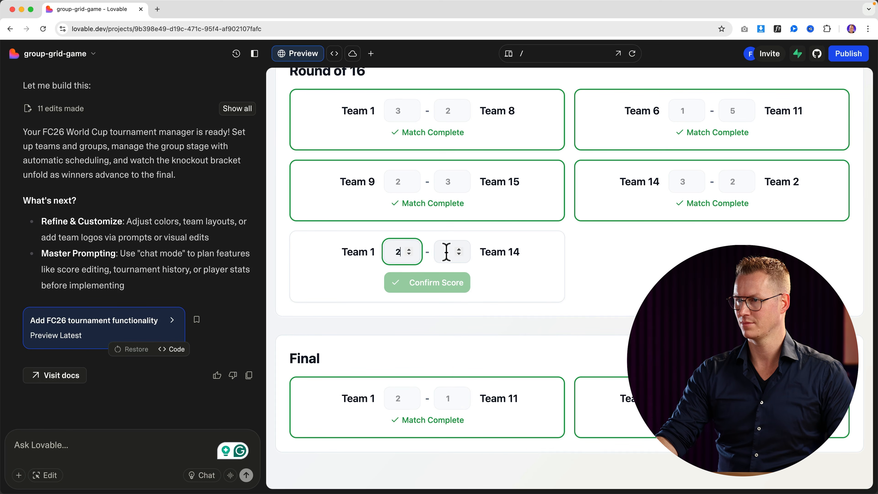
click(446, 252)
text(1)
click(448, 283)
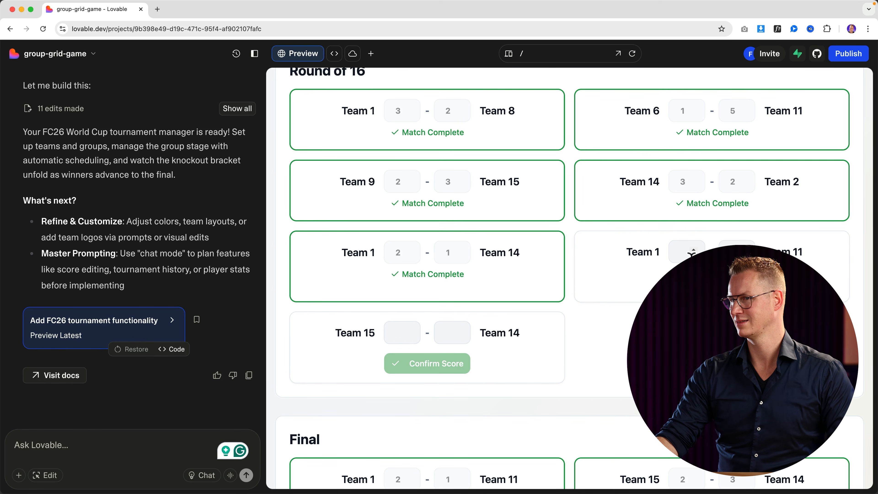
scroll(626, 342, down, 3)
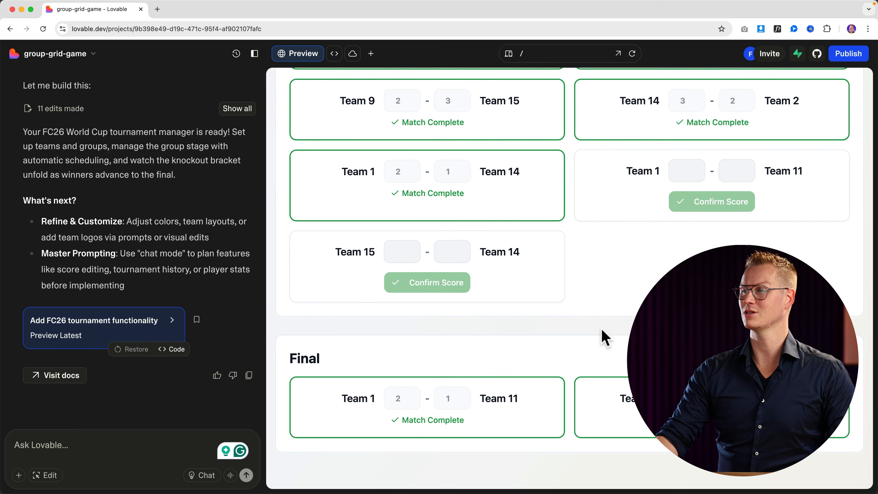
scroll(603, 337, up, 10)
scroll(603, 337, down, 10)
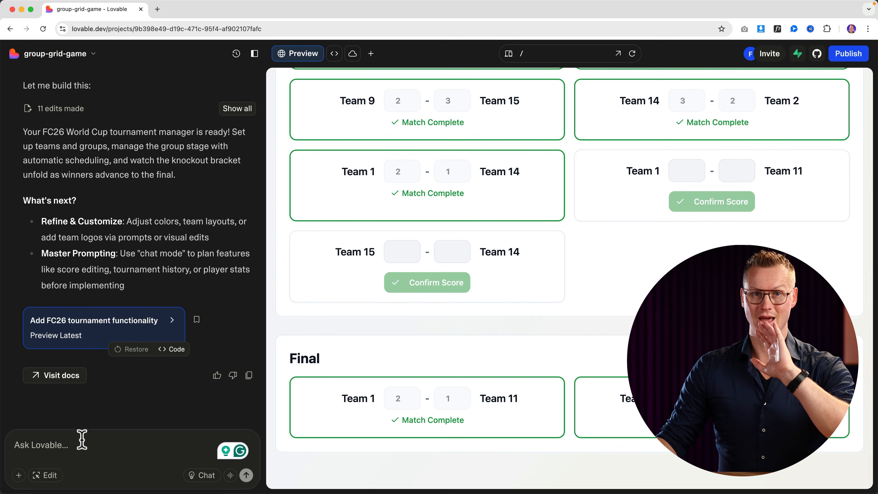
scroll(550, 342, up, 10)
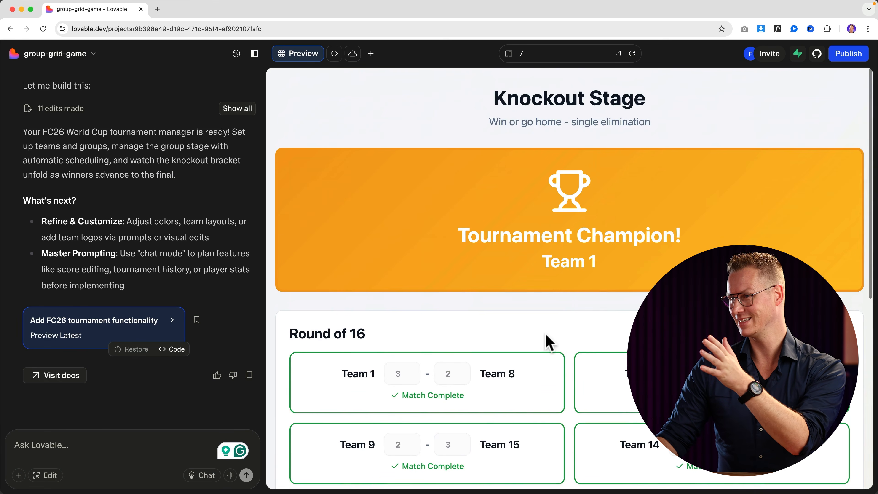
scroll(549, 342, down, 10)
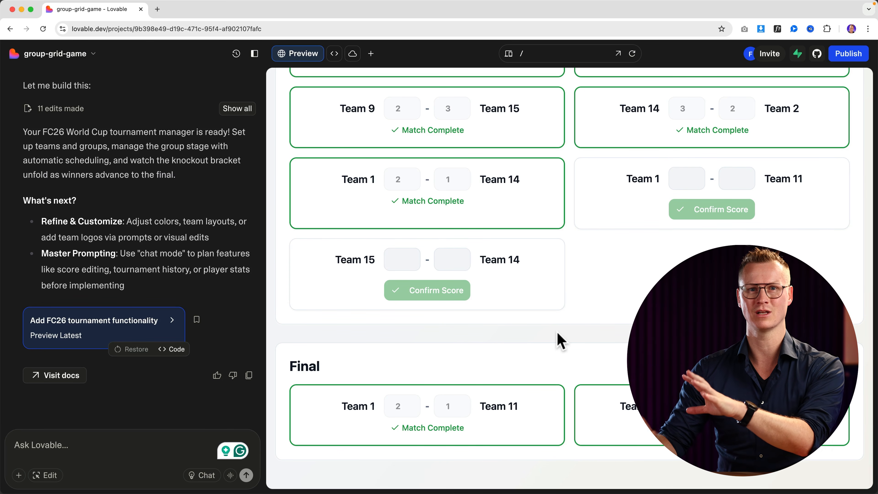
Send Lovable a prompt fixing the knockout order: later rounds, semi final, third-place round, then final.
click(71, 446)
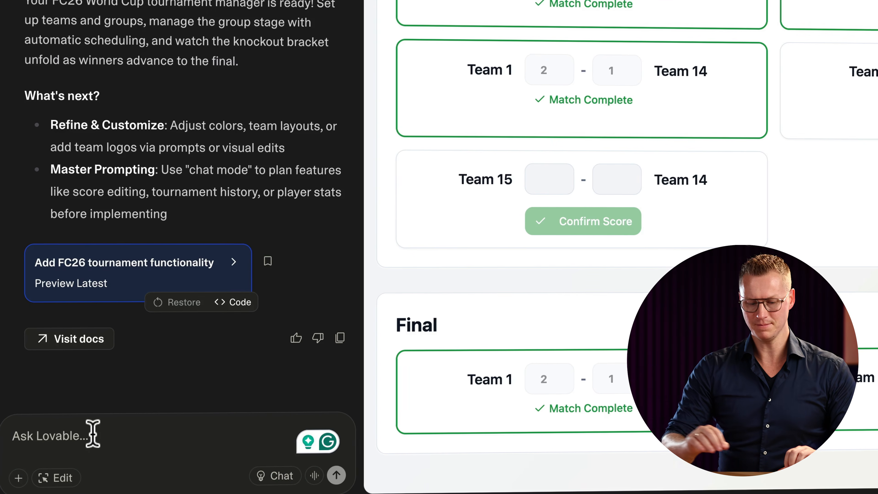
text(It looks)
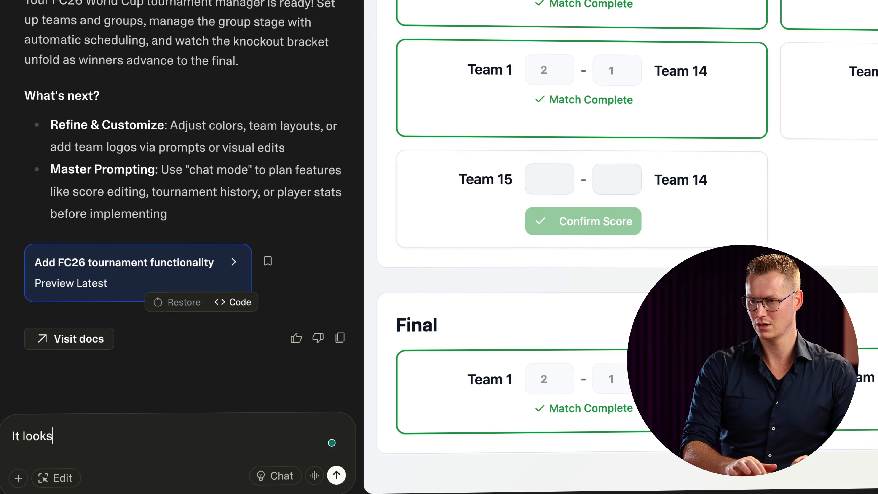
text( awesome!)
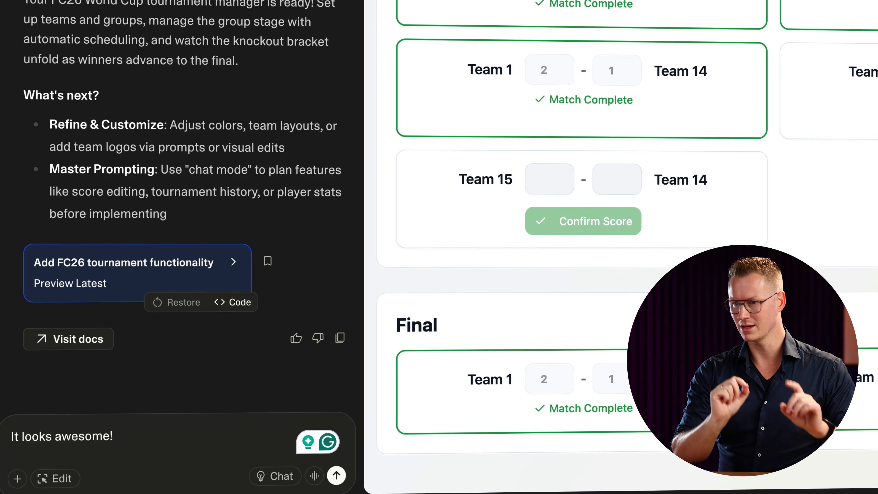
text(After the first g)
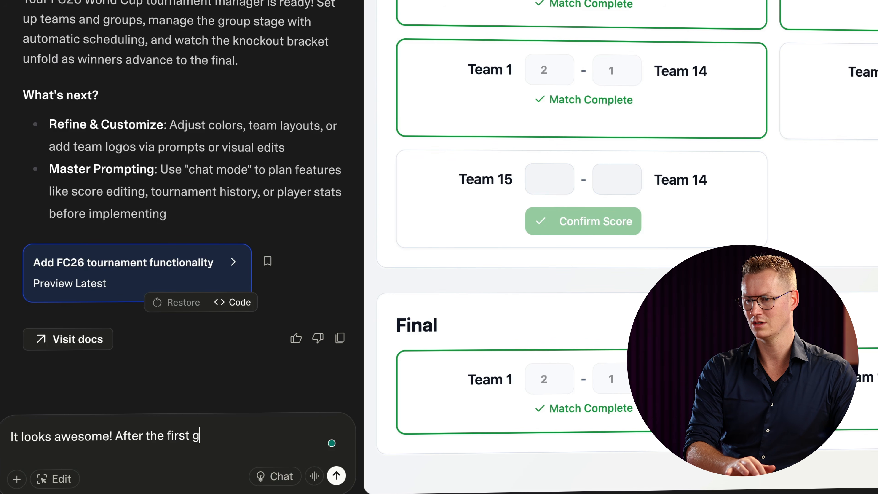
text(ames in the)
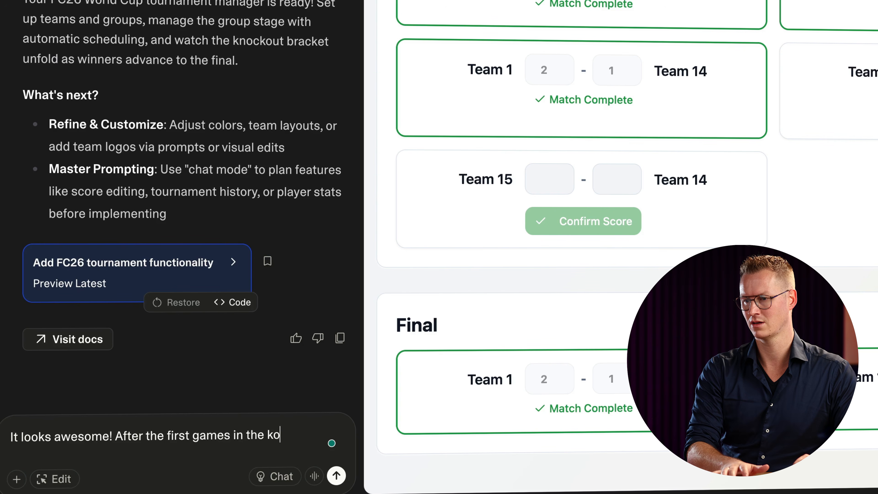
text( knock out fase, it goes directly to t)
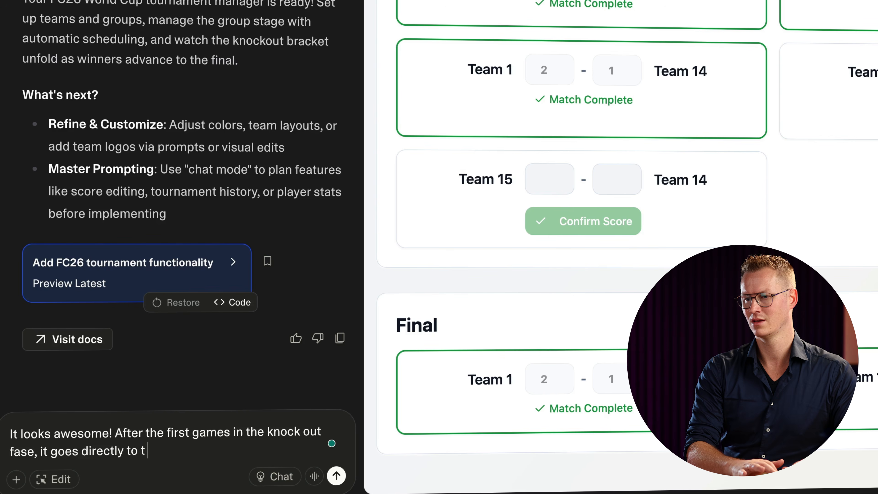
text(That is not)
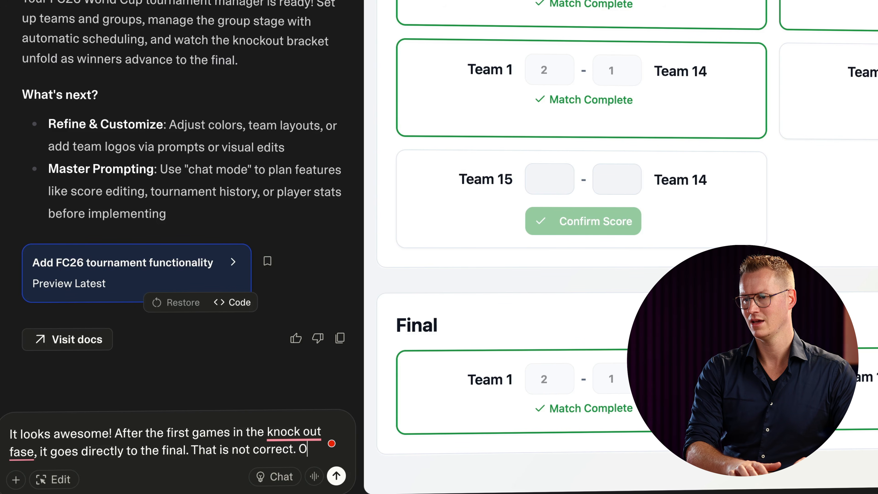
text( correct. After the)
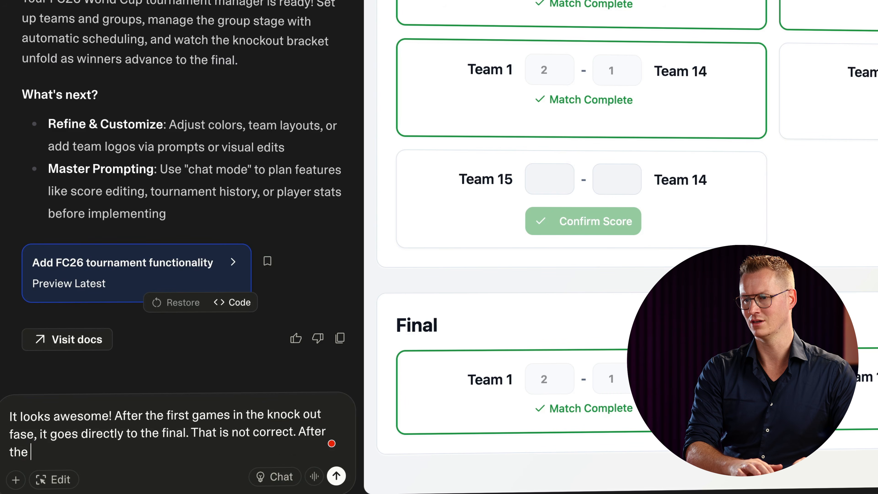
scroll(562, 348, up, 10)
scroll(566, 310, down, 8)
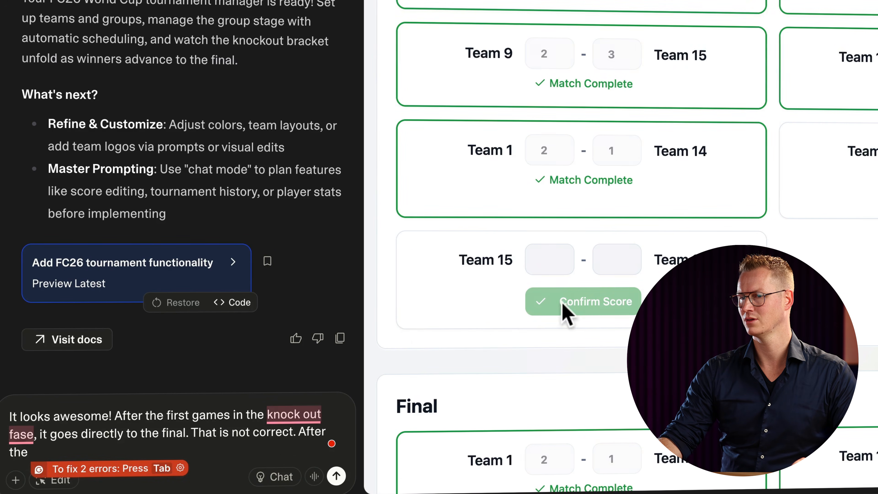
text(Round of 16, there should be a round of 8.)
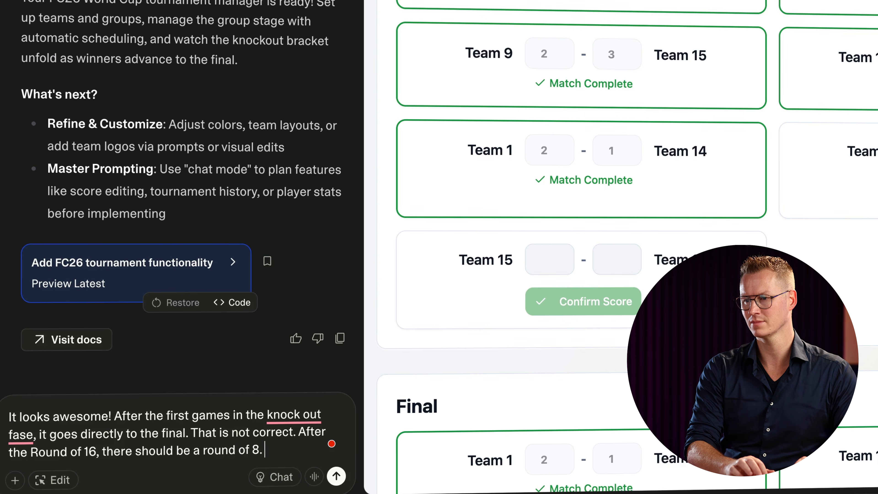
text(Aft)
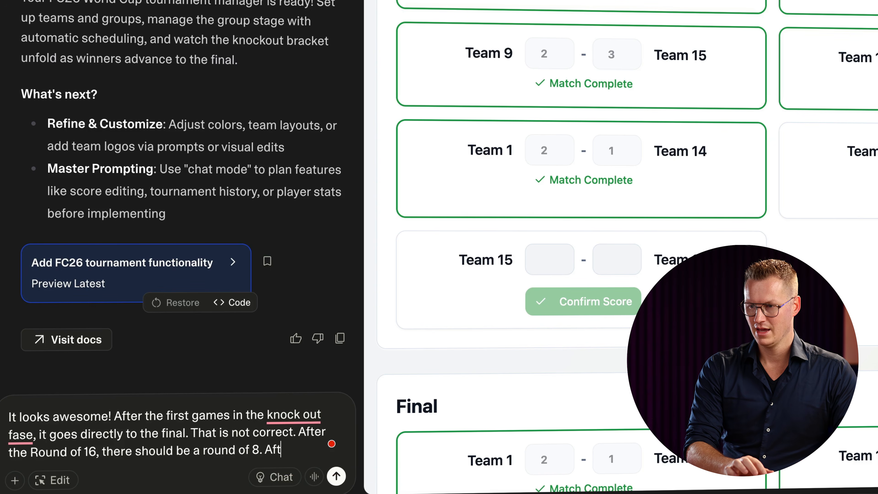
text(er that there )
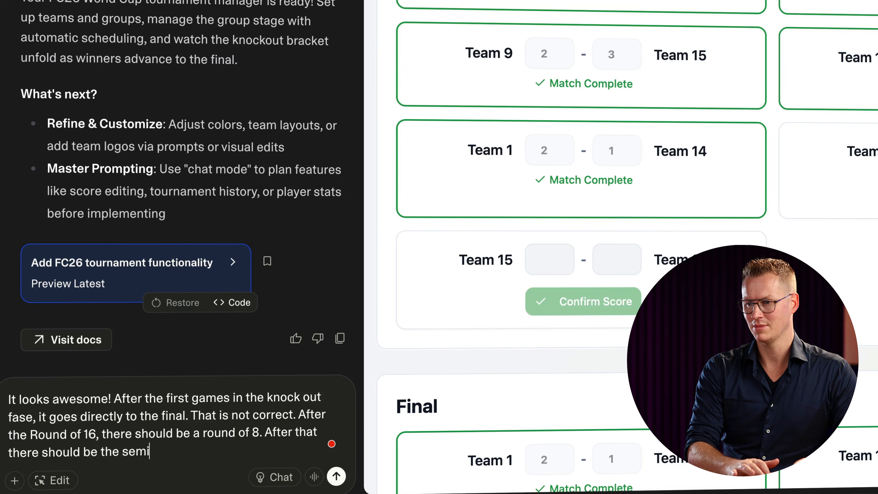
text(should be the semi final. AFter that there should be a)
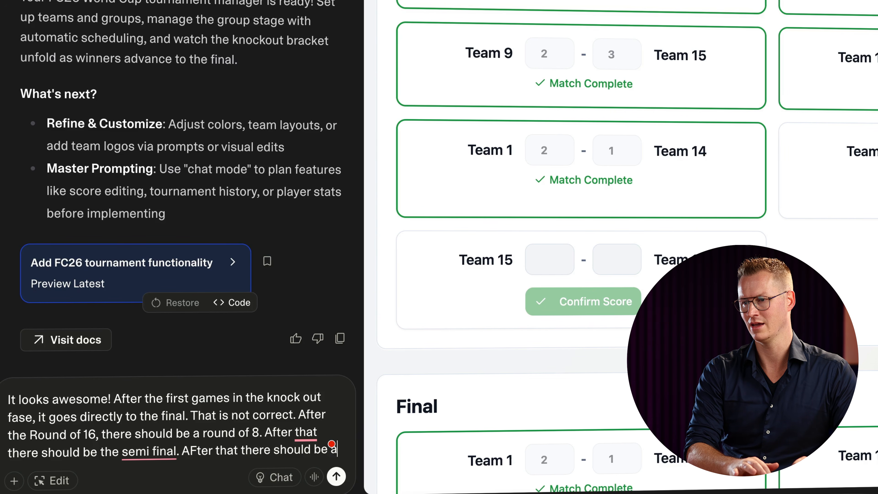
text( runner up final with the 2 teams that lost the semi final.)
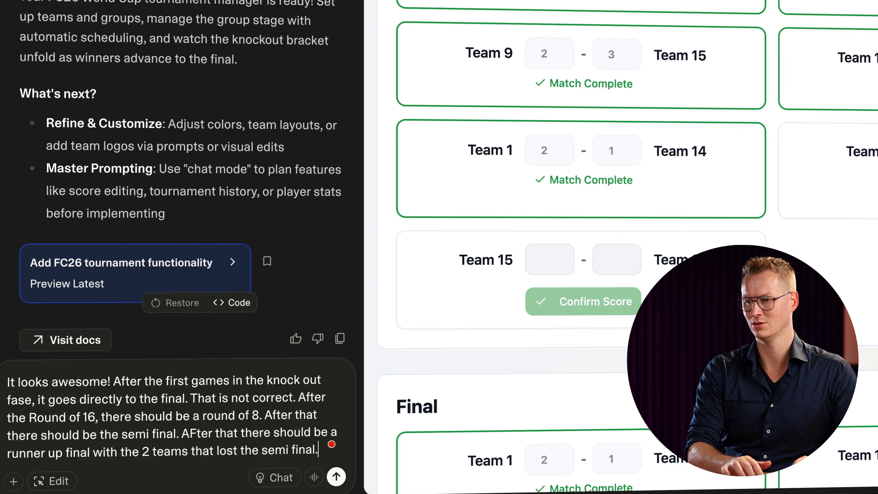
text(d then there)
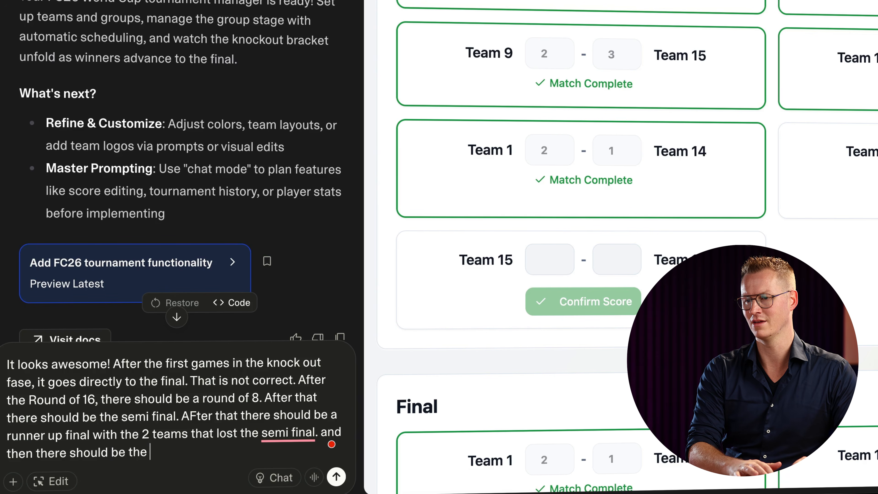
text( should be the final.)
key(Return)
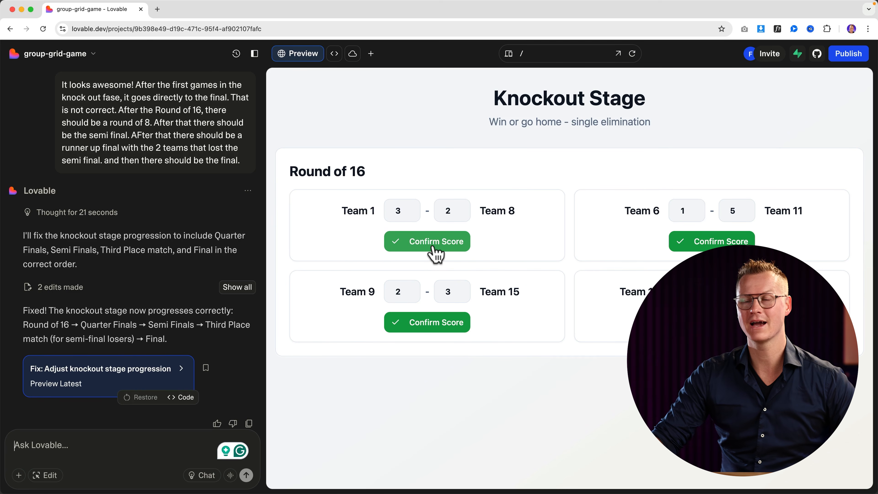
Confirm all four Round of 16 results, see the bracket skip to the Final, and start reporting it.
click(434, 246)
click(699, 244)
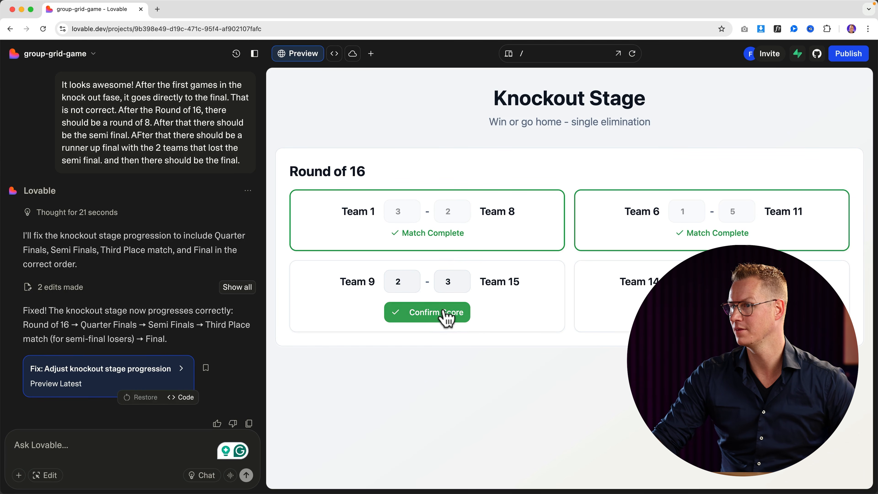
click(441, 313)
click(711, 312)
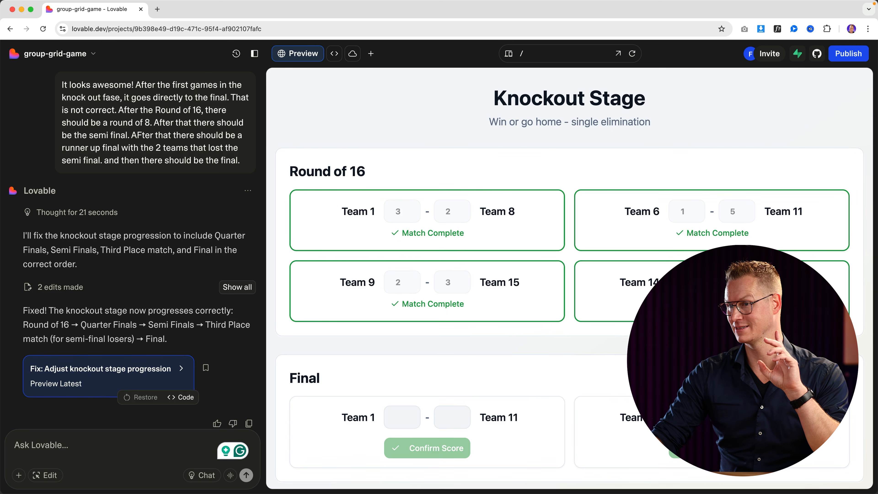
scroll(593, 343, down, 1)
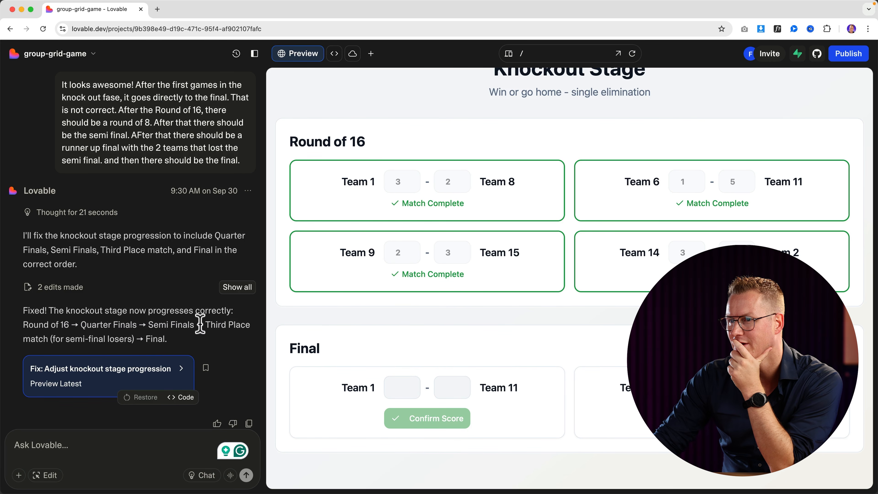
text(It is tstill going to the final after)
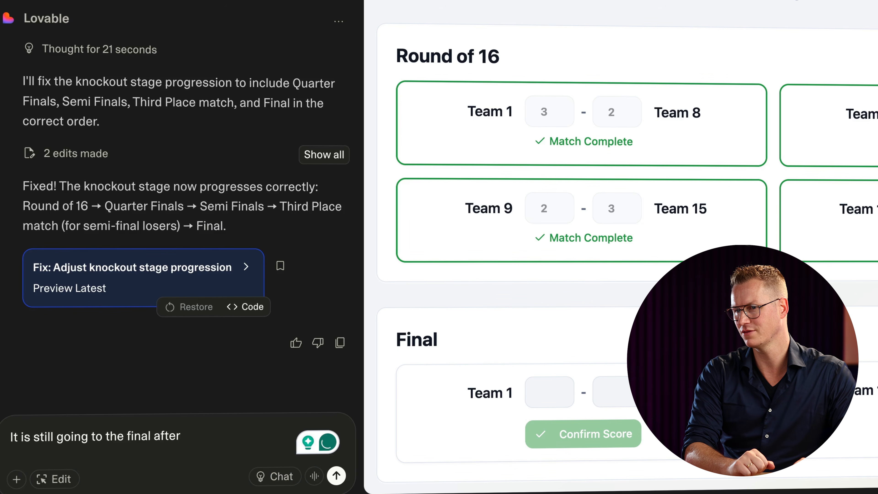
Send the 'still going to the final' bug report, then reconfirm the Round of 16 results and dismiss the tip.
text(the round of 16. Pla)
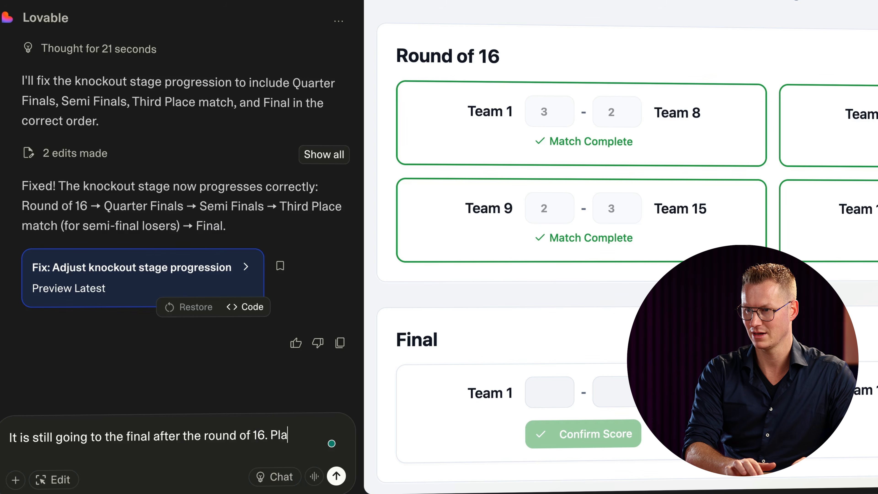
key(BackSpace)
text(ease fix that.)
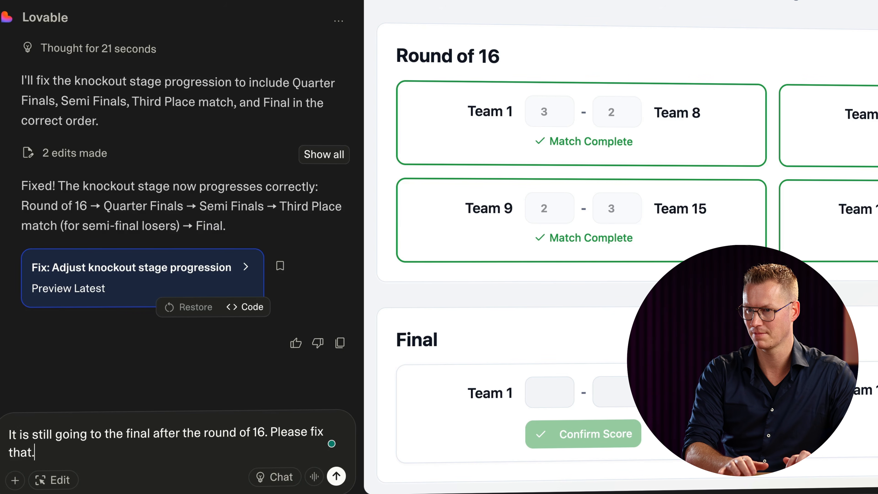
key(Return)
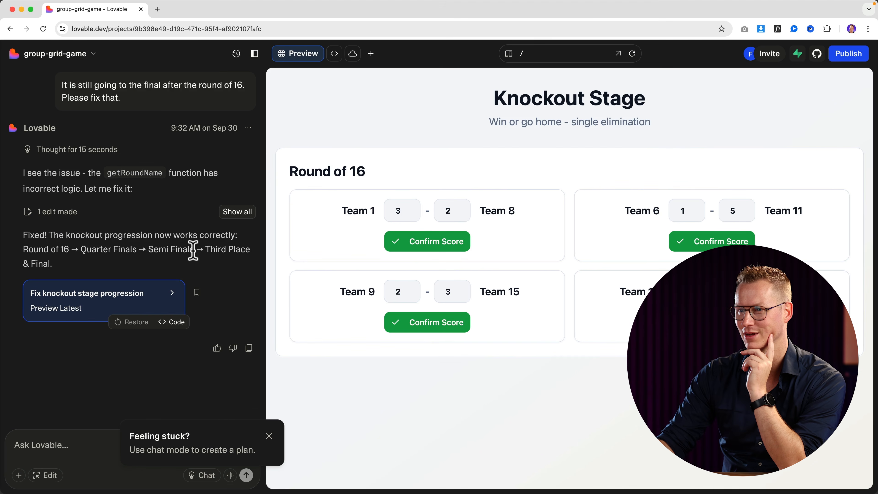
click(463, 243)
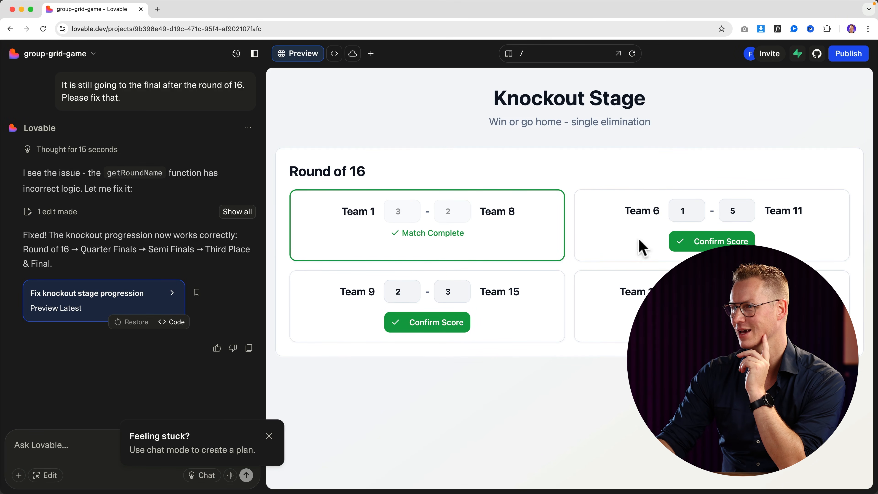
click(729, 241)
click(443, 318)
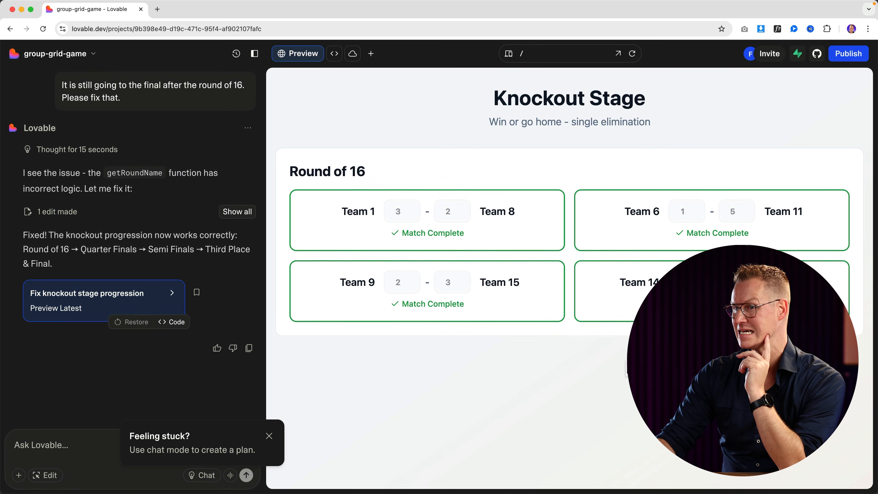
click(269, 436)
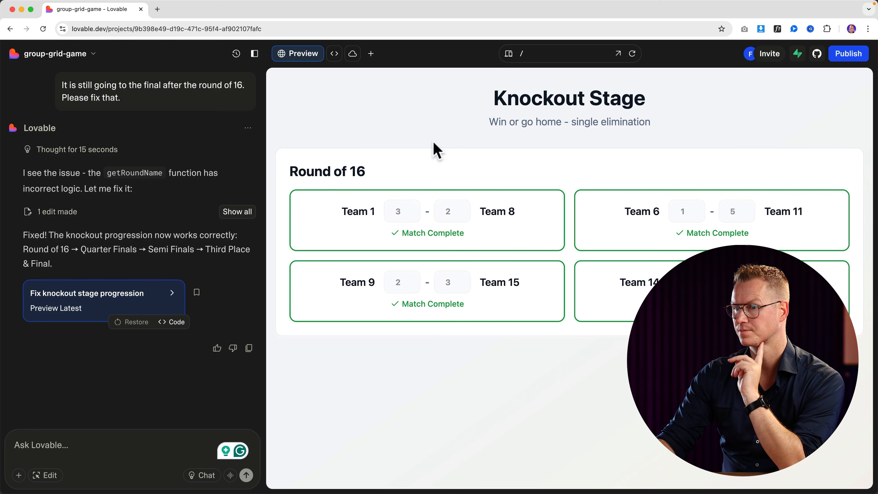
Publish the project from the Publish panel and open group-grid-game.lovable.app from the You just shipped! dialog.
click(847, 54)
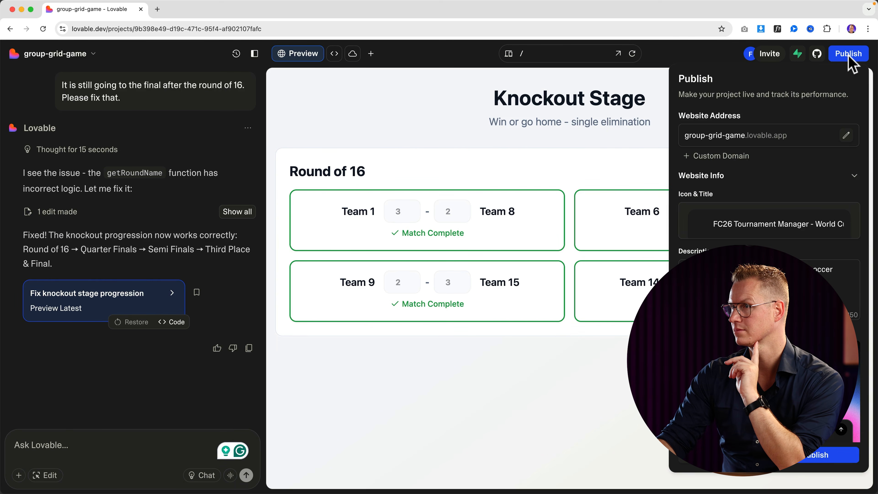
click(738, 137)
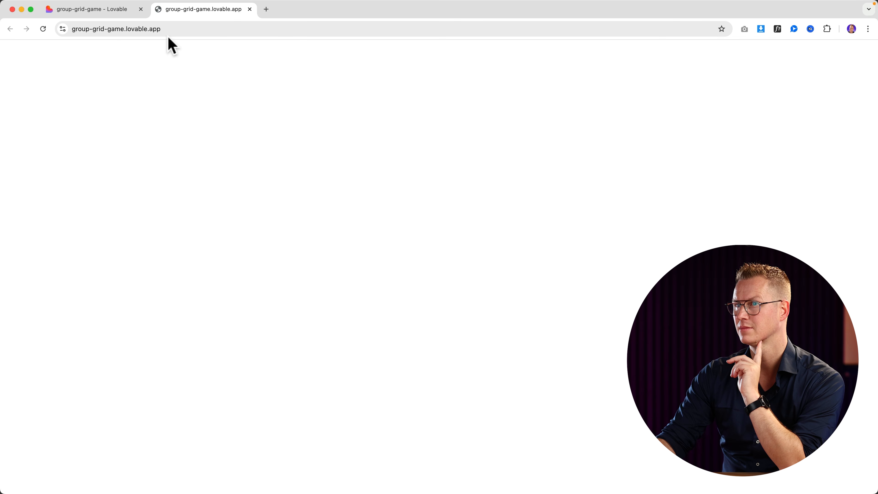
click(112, 10)
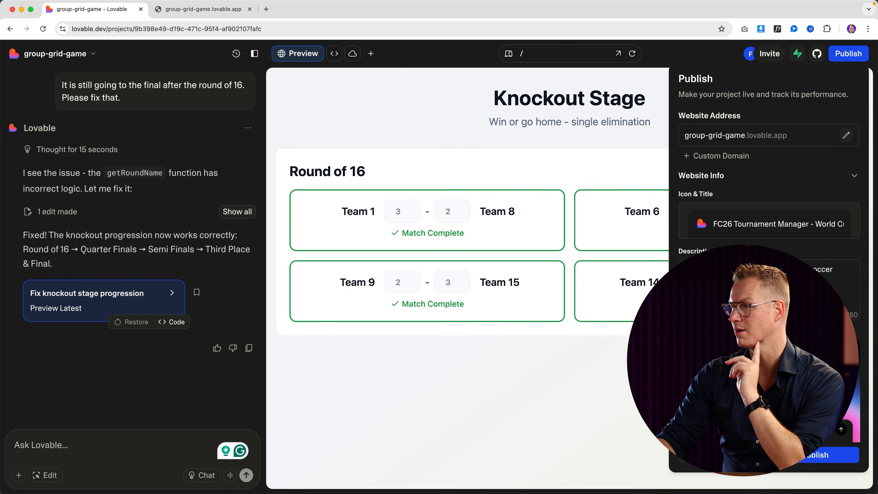
click(810, 462)
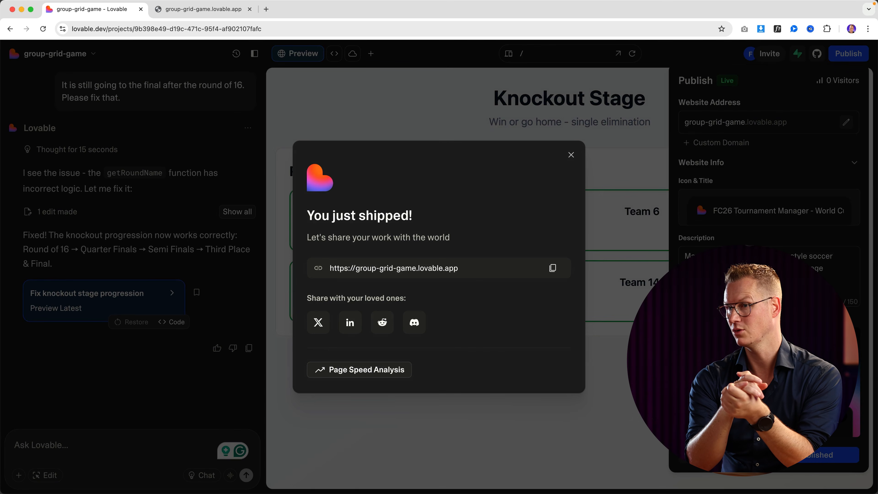
click(430, 272)
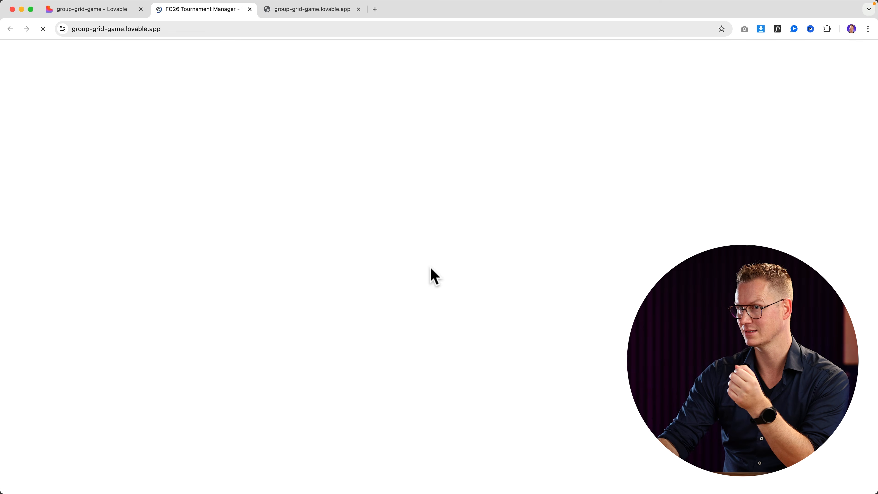
Increase the number of teams to 20 and start the tournament.
scroll(436, 193, down, 3)
click(421, 110)
click(420, 110)
click(421, 111)
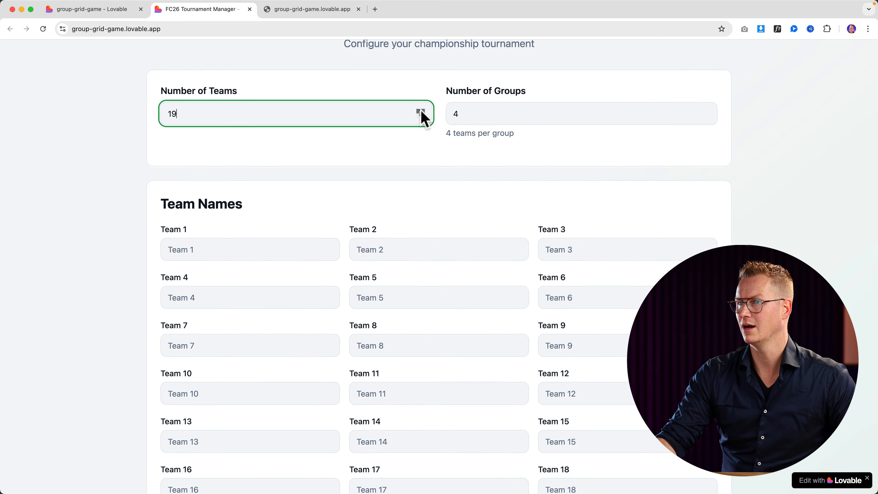
click(421, 110)
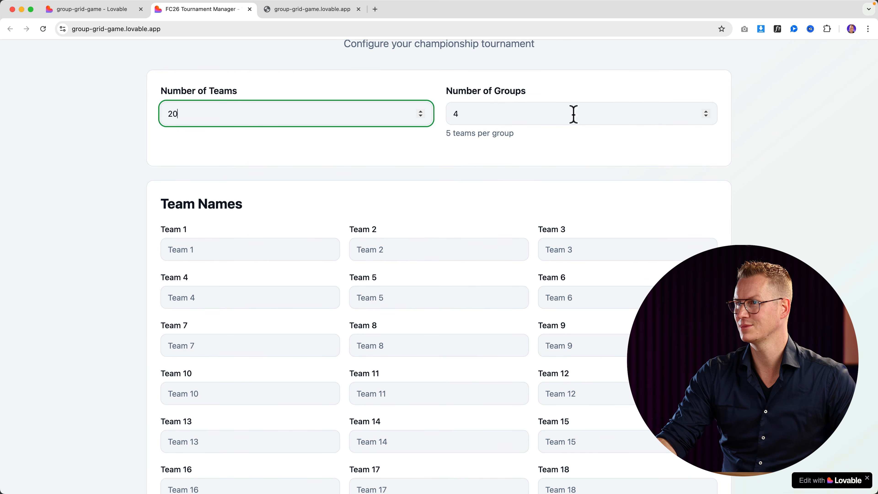
scroll(526, 215, down, 5)
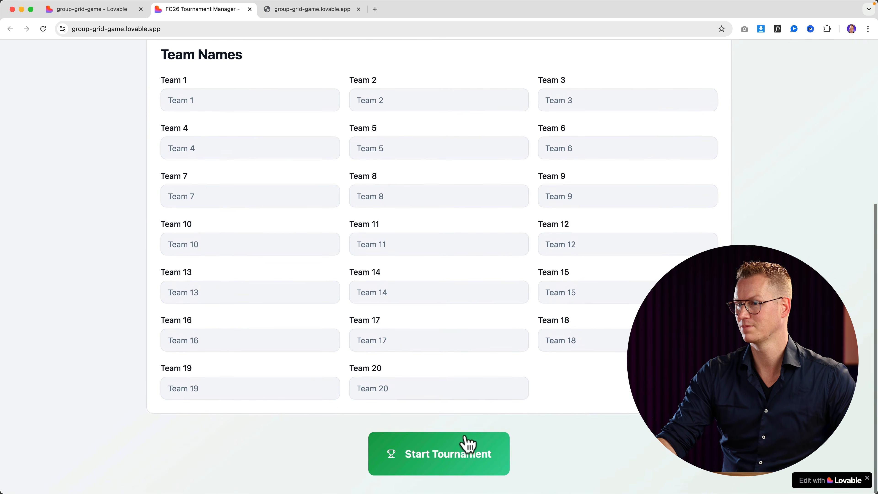
click(468, 444)
Confirm the remaining Group D results for Team 16's matches, then advance to the Knockout Stage.
click(226, 223)
text(1)
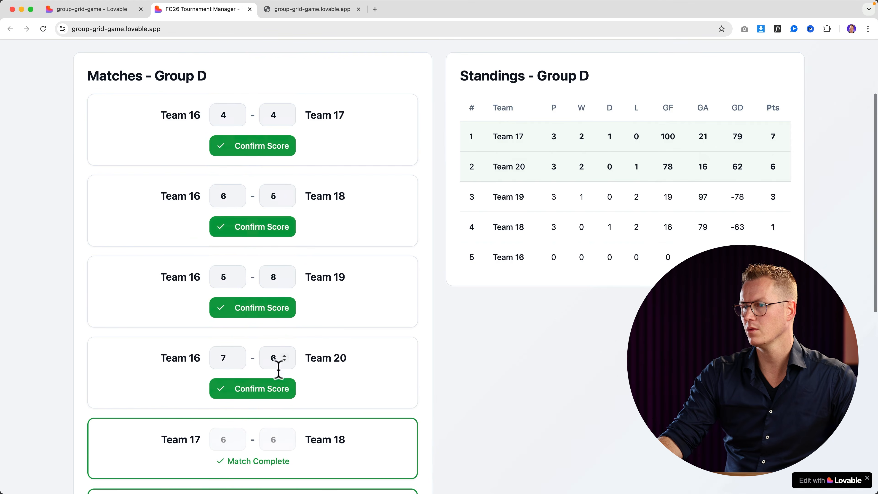
click(279, 384)
click(271, 309)
click(274, 229)
scroll(289, 242, up, 3)
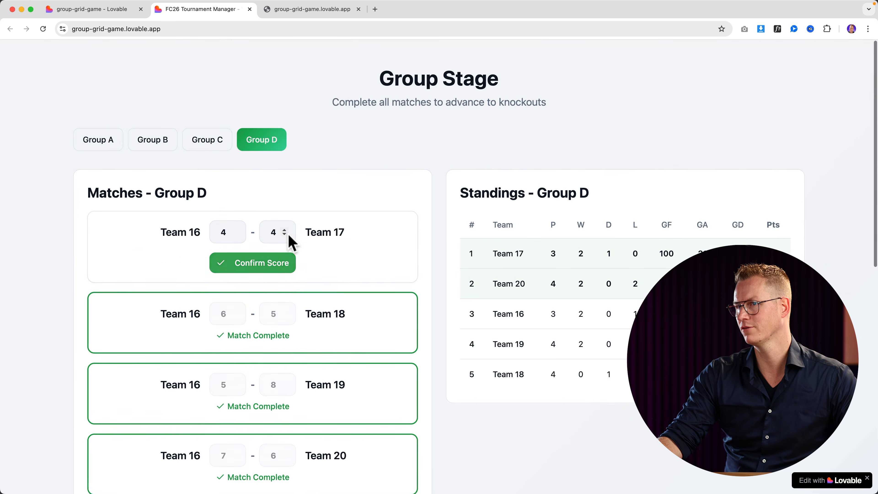
scroll(276, 252, down, 1)
click(267, 264)
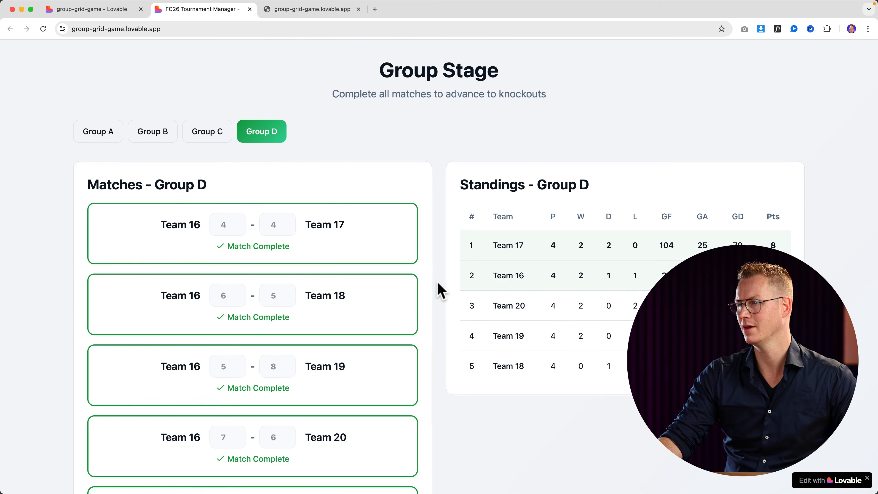
scroll(439, 290, down, 10)
click(455, 465)
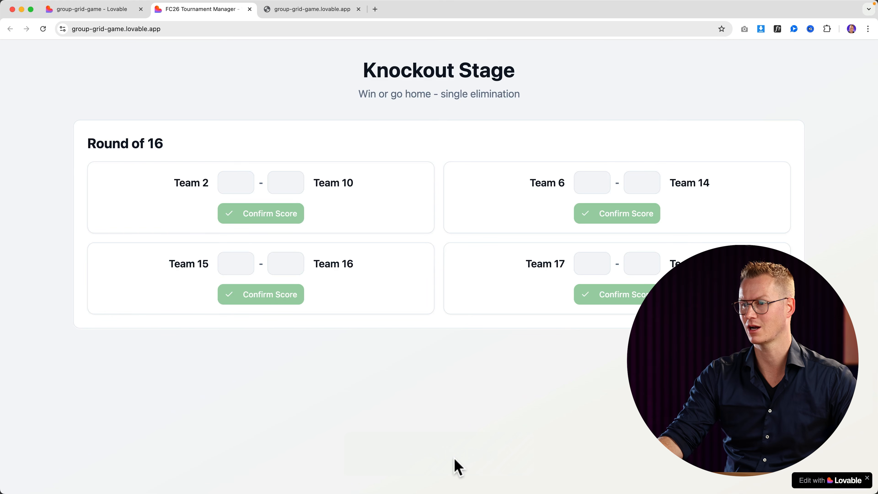
Enter Round of 16 scores: Team 2 1–2 Team 10 and Team 15 2–1 Team 16.
click(227, 181)
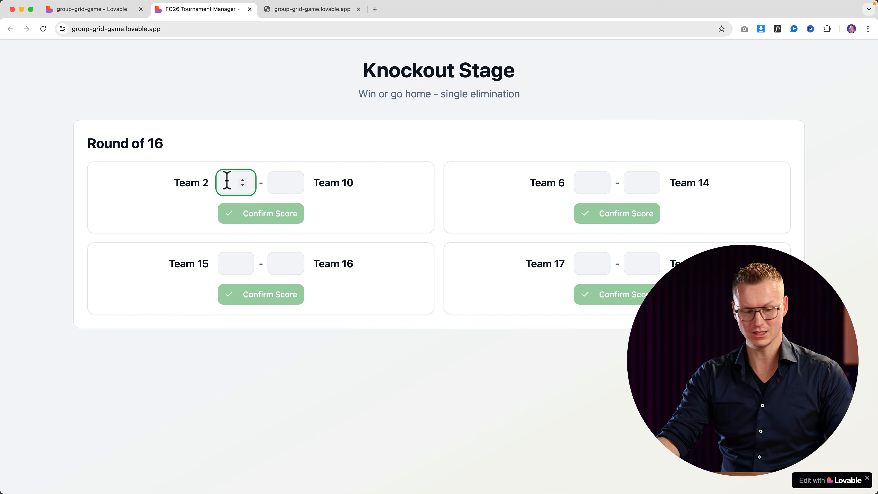
text(1)
click(288, 183)
text(2)
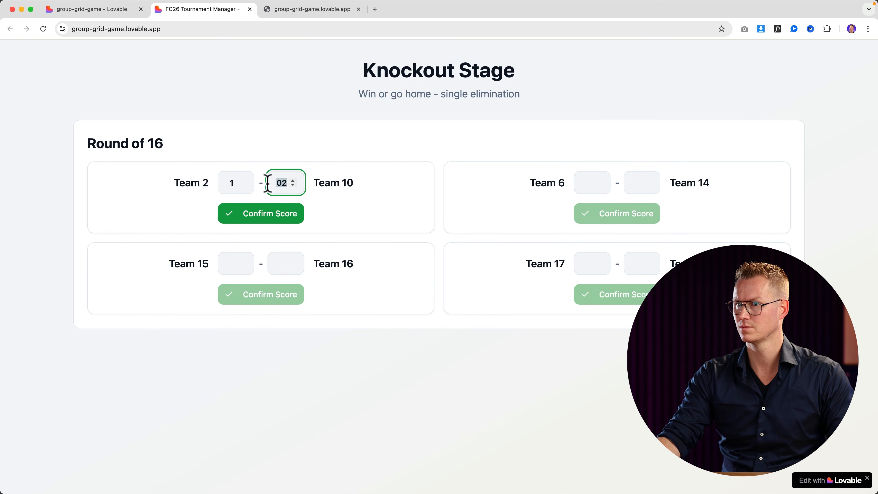
click(230, 260)
text(2)
click(281, 261)
text(1)
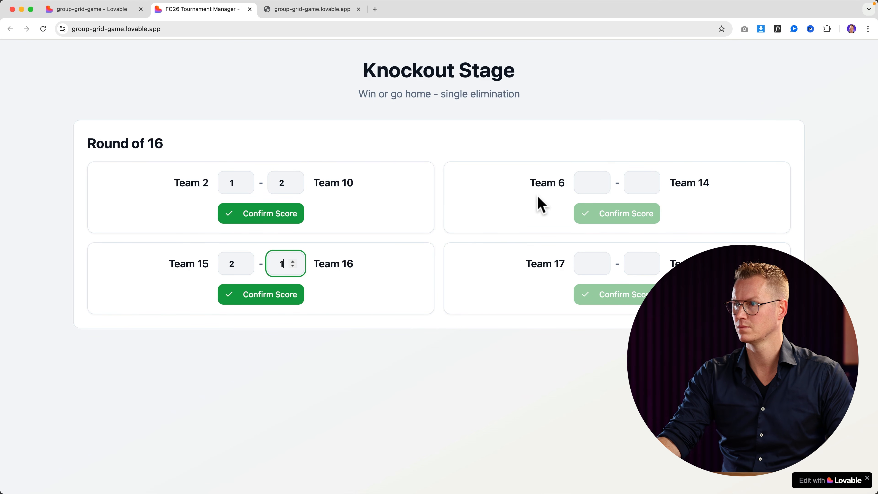
Enter Round of 16 scores: Team 6 2–4 Team 14 and Team 17 2–1 Team 5.
click(588, 180)
text(2)
click(649, 183)
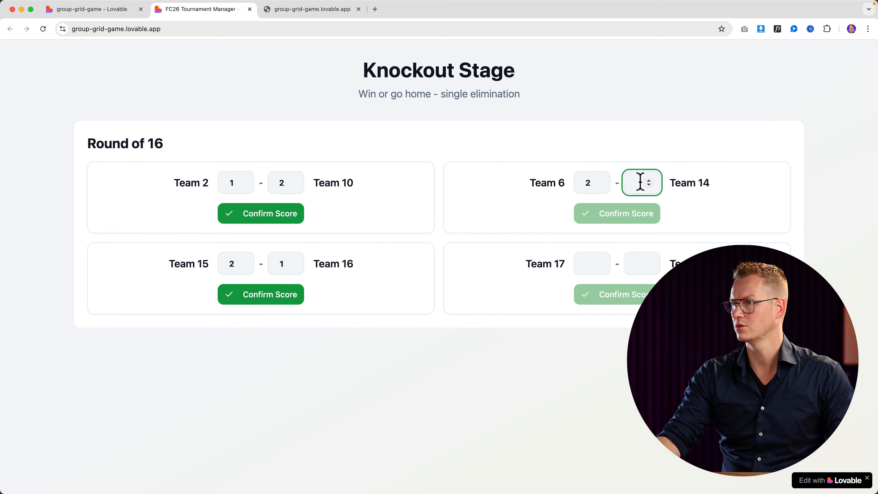
text(2)
click(637, 262)
double_click(625, 183)
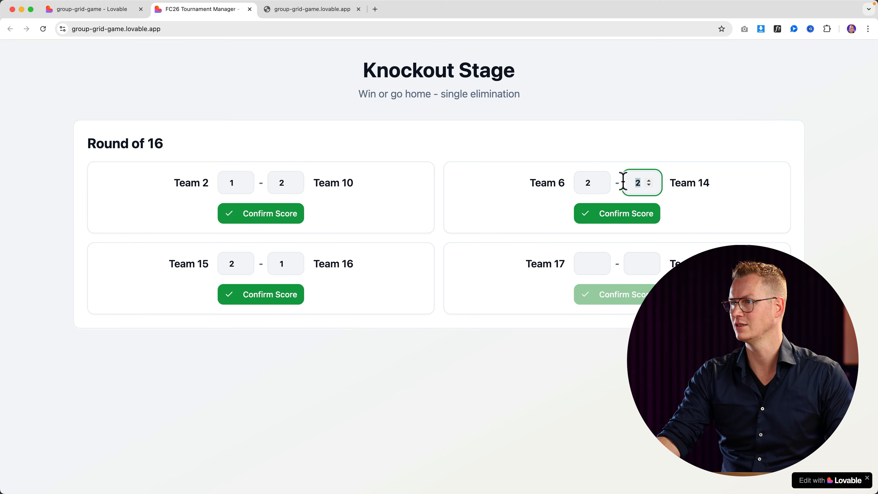
text(4)
click(582, 266)
text(2)
click(641, 262)
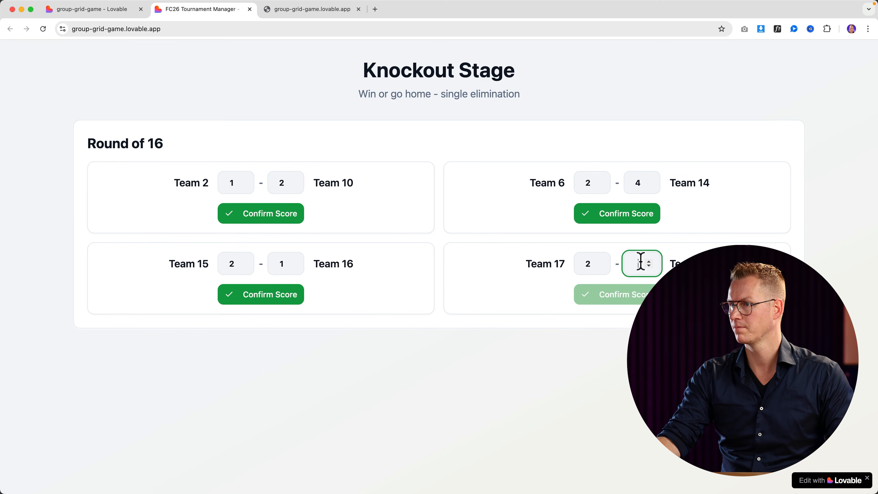
text(1)
Confirm all four Round of 16 results.
click(287, 213)
click(270, 294)
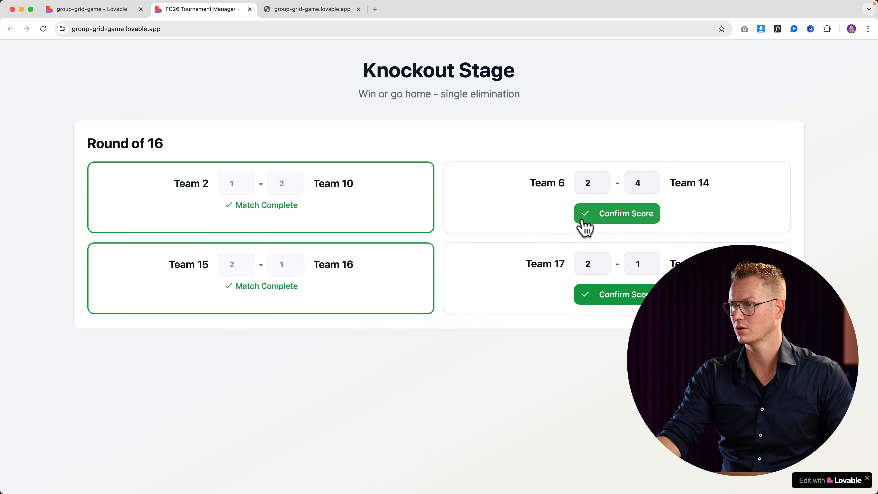
click(583, 216)
click(608, 282)
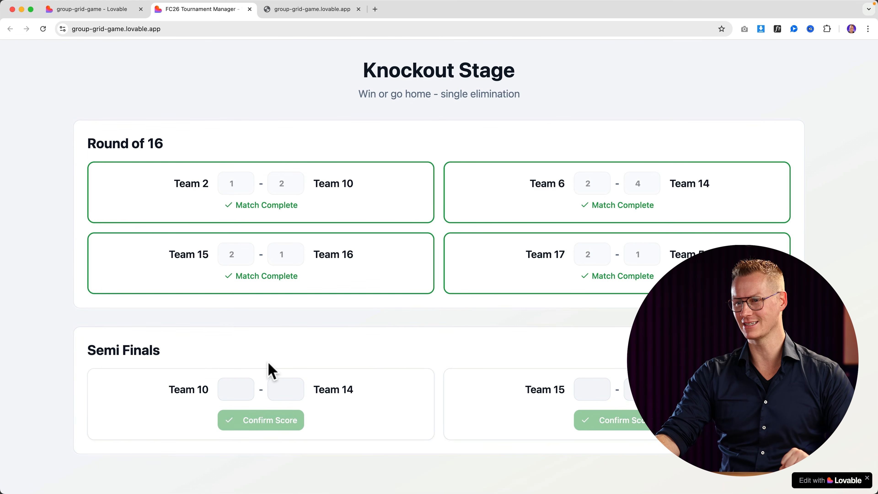
Enter and confirm both semi-finals at 2–1: Team 10 vs Team 14 and Team 15 vs Team 17.
click(224, 389)
text(2)
click(284, 389)
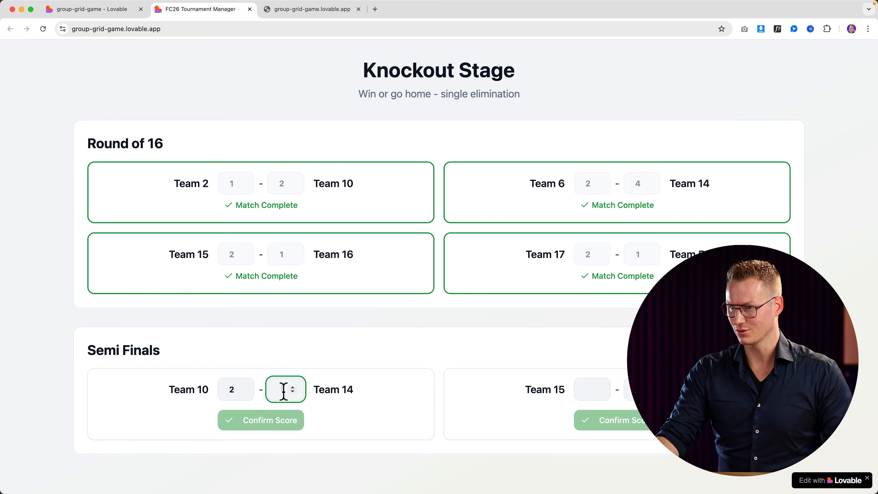
text(1)
click(590, 387)
text(2)
click(627, 389)
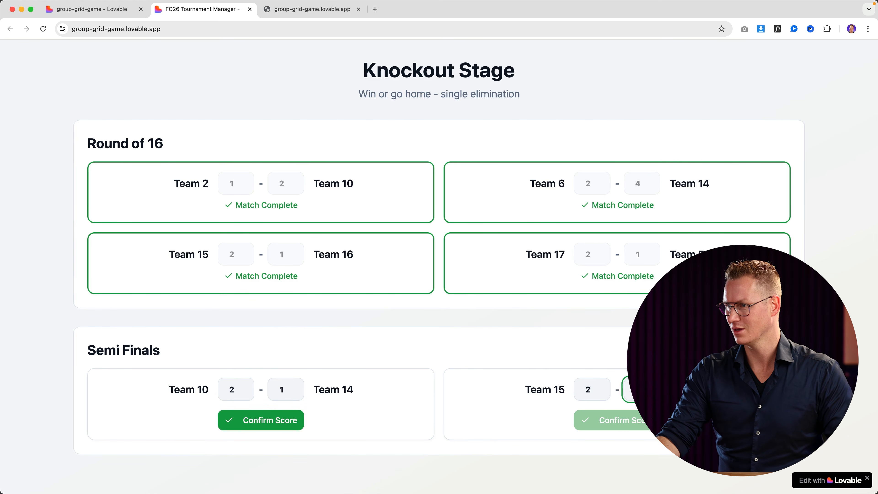
text(1)
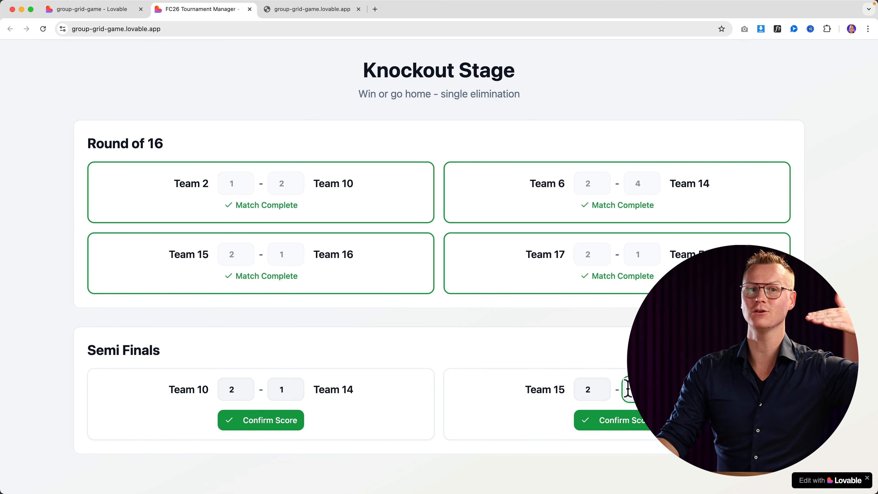
click(261, 429)
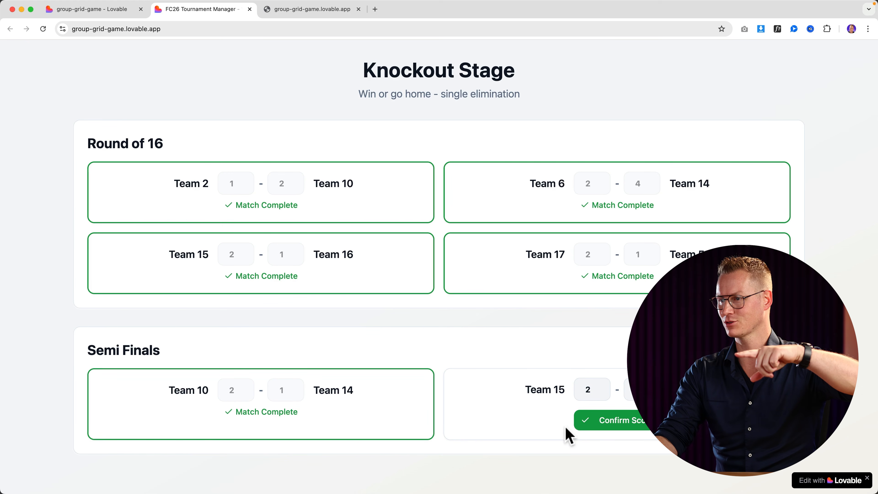
click(597, 422)
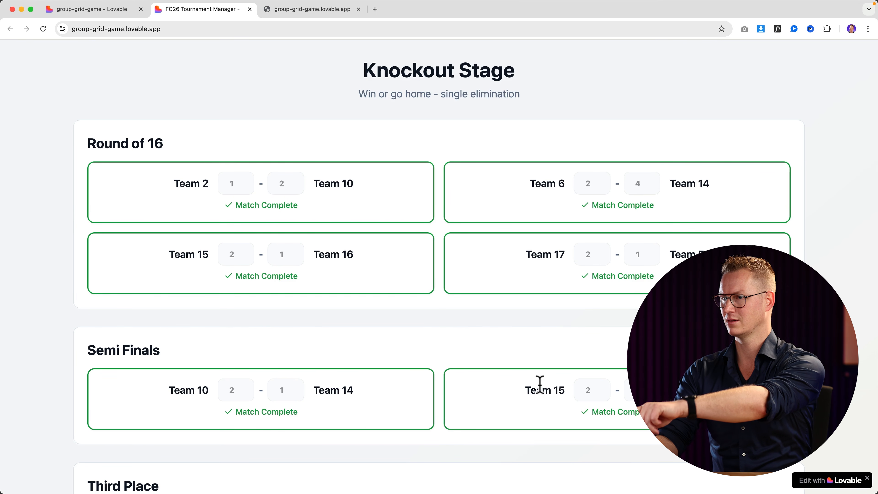
Record and confirm the Team 14 vs Team 17 third-place match result.
scroll(365, 396, down, 3)
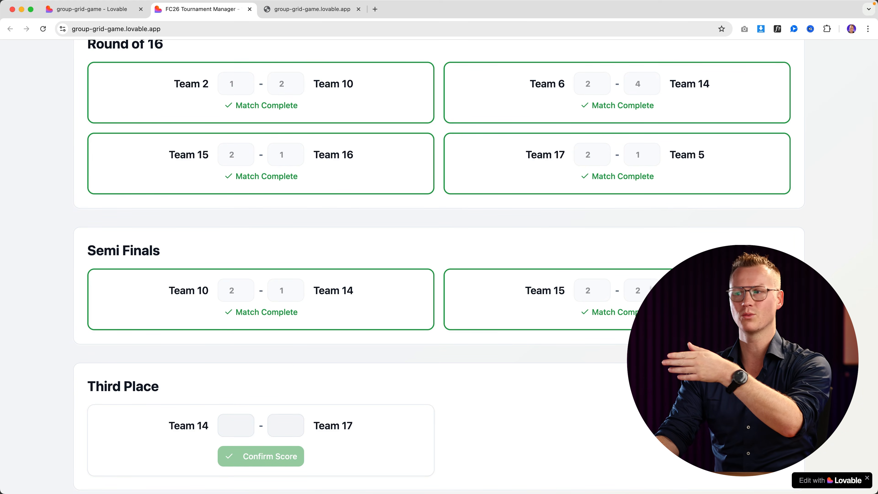
scroll(235, 354, down, 4)
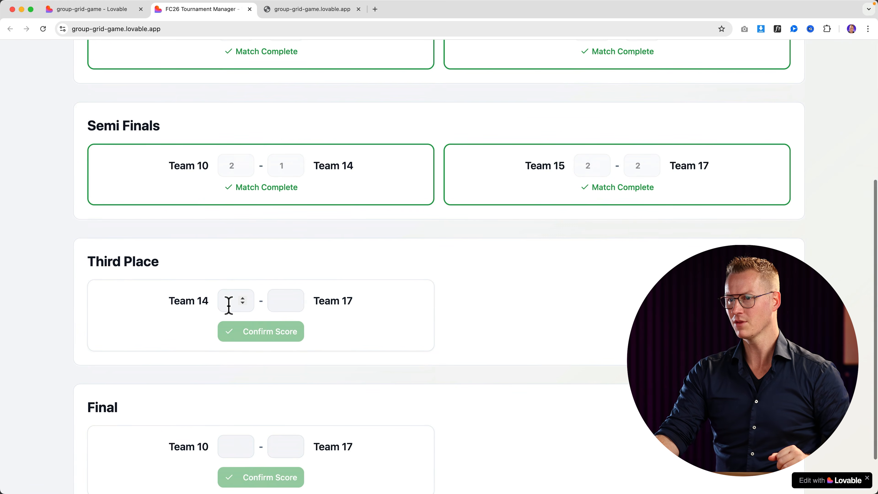
click(229, 301)
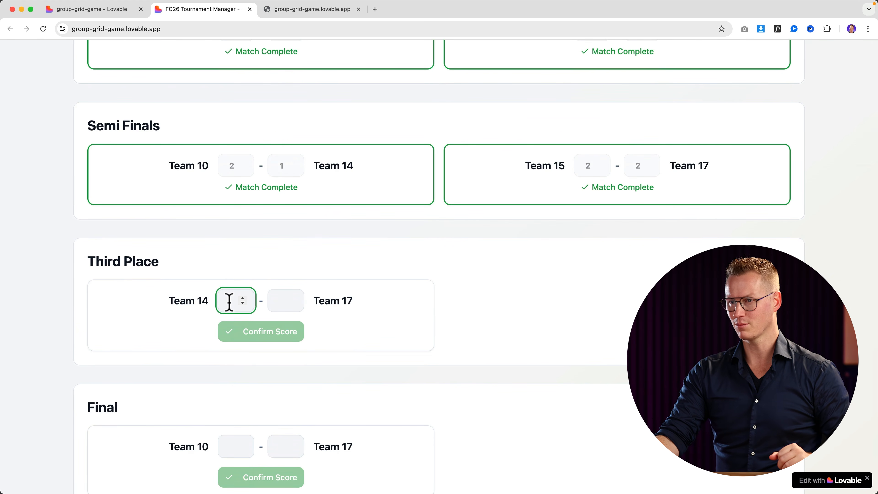
click(281, 300)
text(1)
click(278, 337)
Record Team 10's 2–1 Final win over Team 17 to crown the champion.
scroll(256, 347, down, 1)
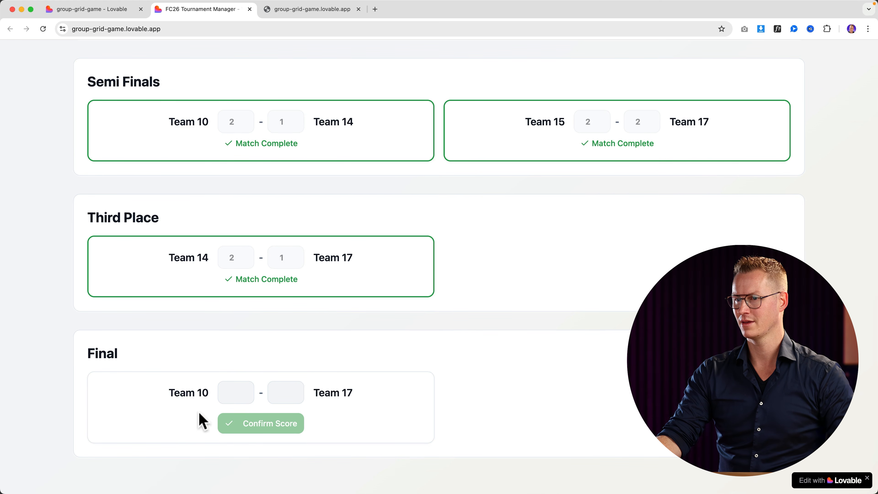
text(2)
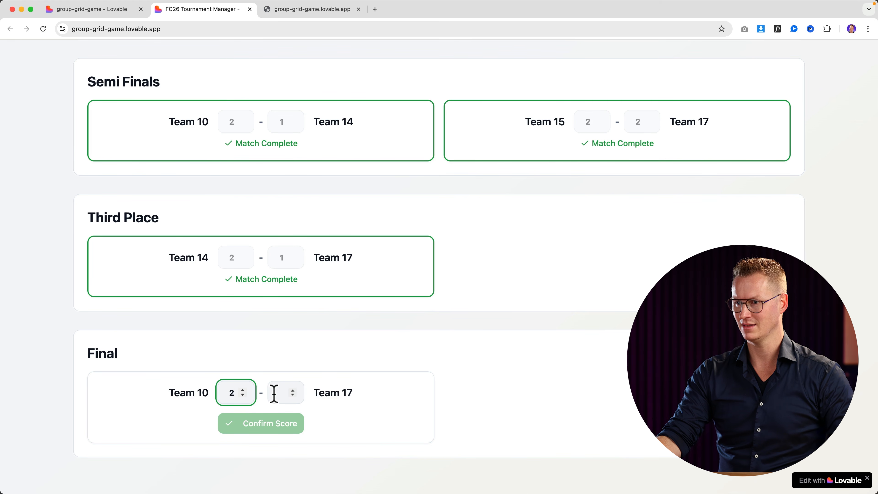
click(274, 393)
text(1)
click(279, 423)
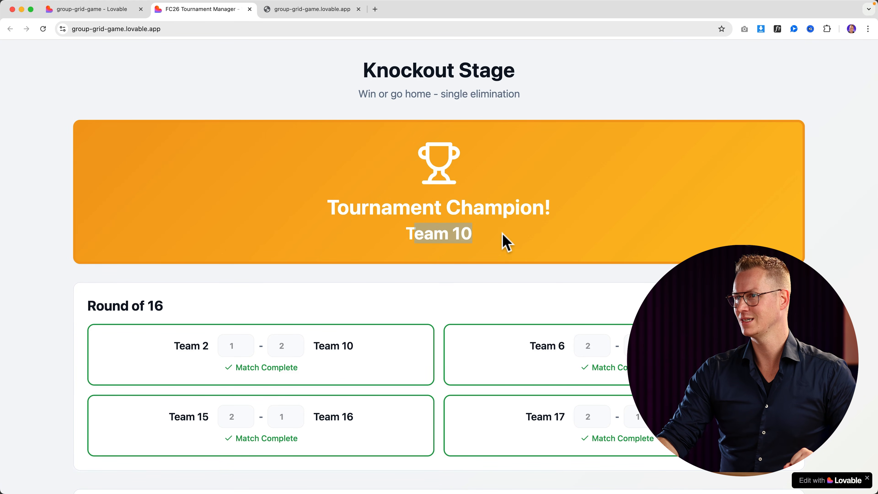
scroll(522, 242, down, 10)
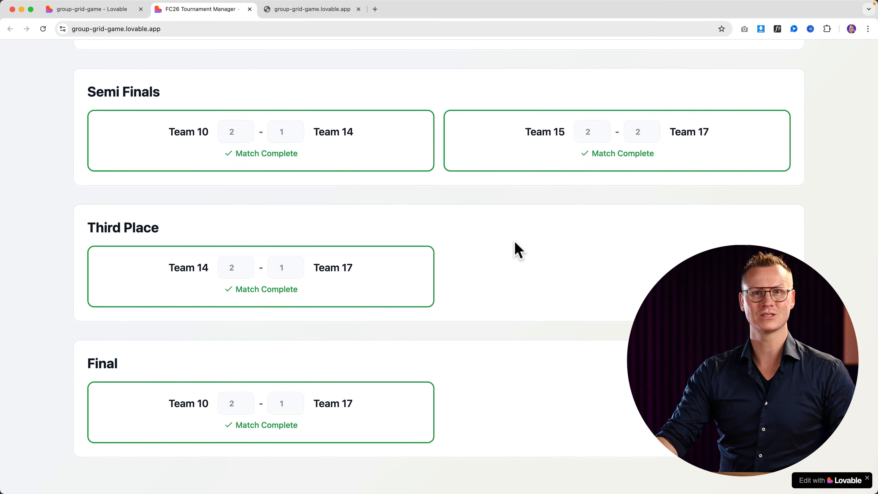
scroll(517, 249, up, 10)
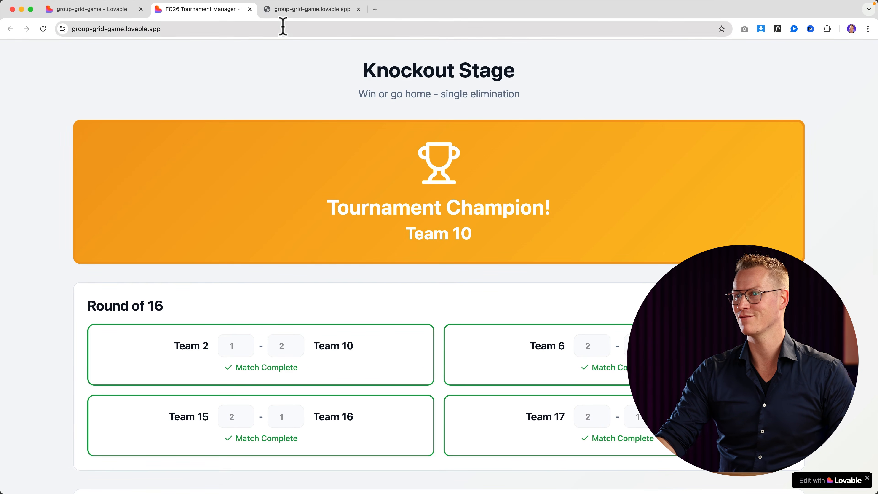
Return to the Lovable project editor tab.
click(123, 10)
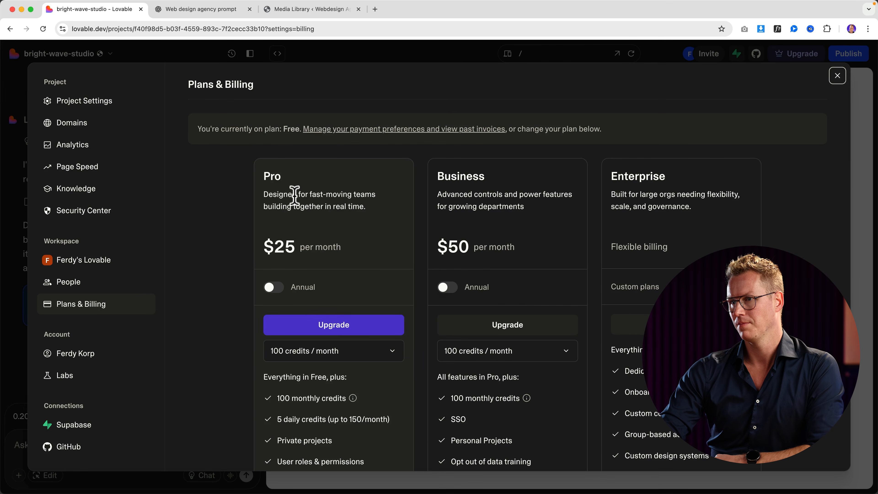
scroll(295, 197, down, 3)
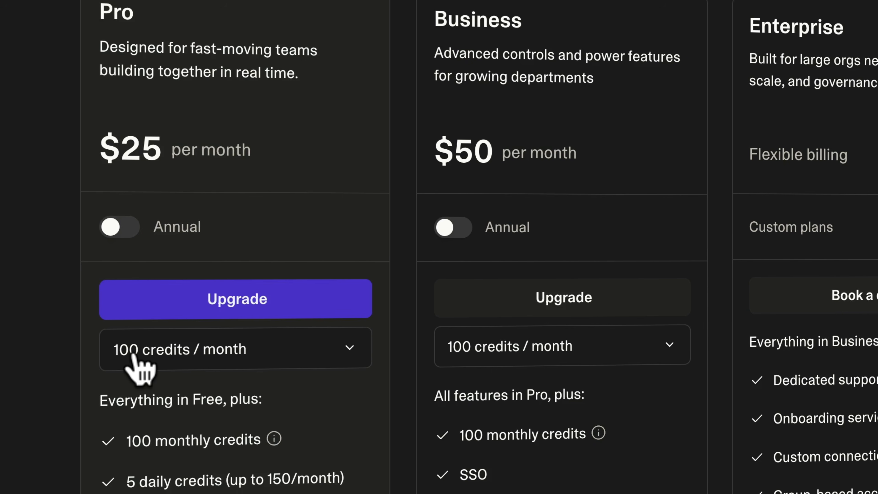
click(258, 361)
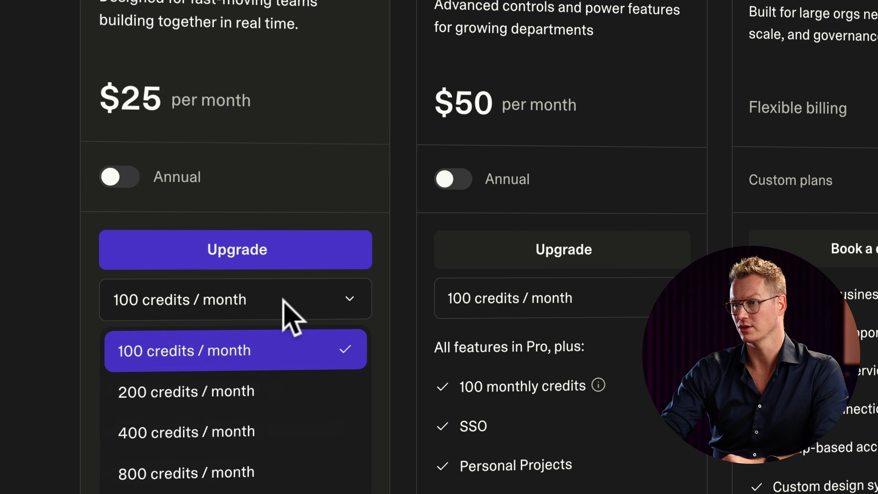
click(217, 356)
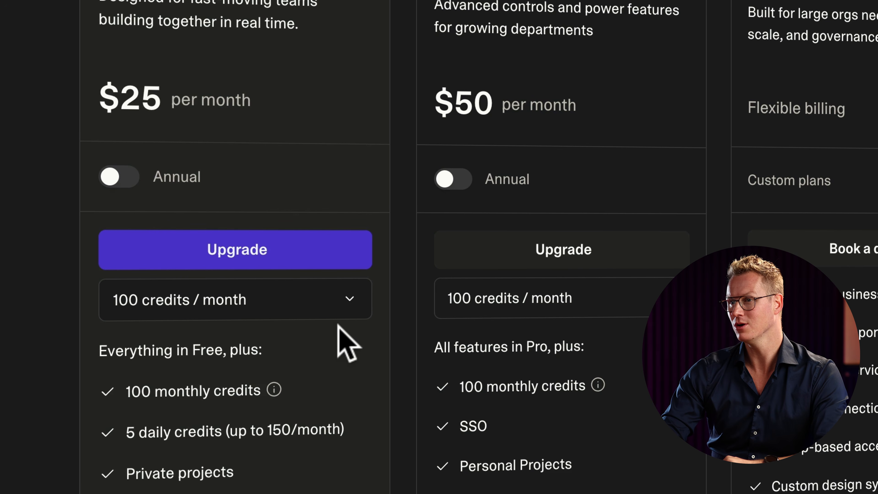
click(120, 177)
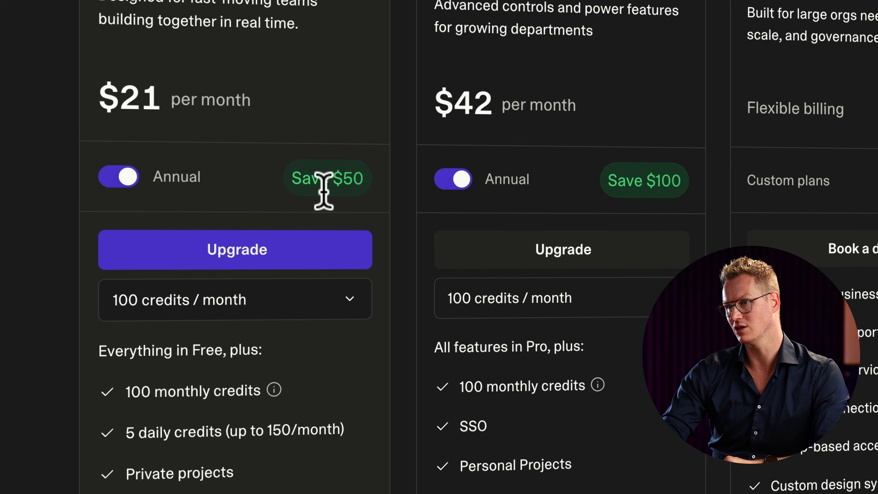
click(291, 293)
click(359, 296)
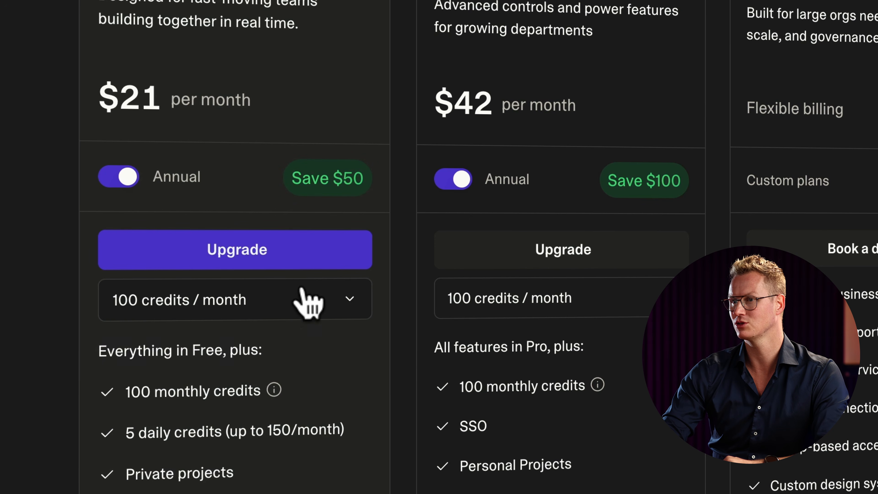
click(121, 178)
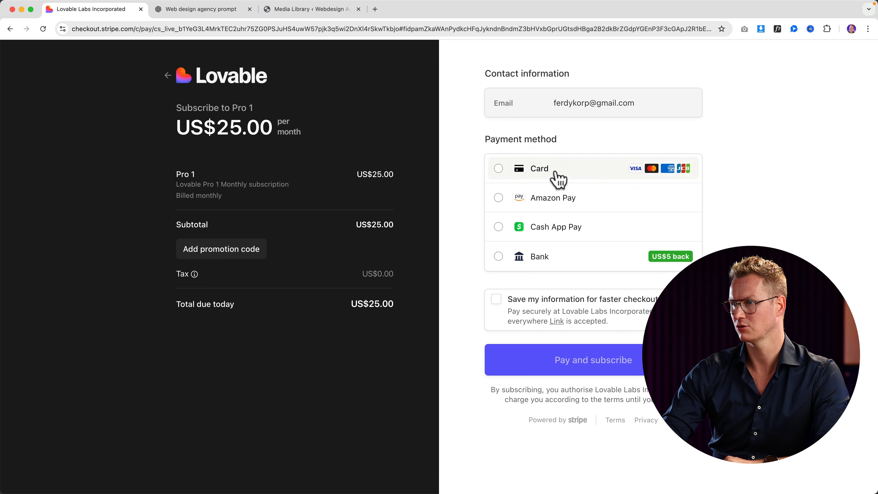
Choose card payment and submit the Pay and subscribe form.
click(558, 180)
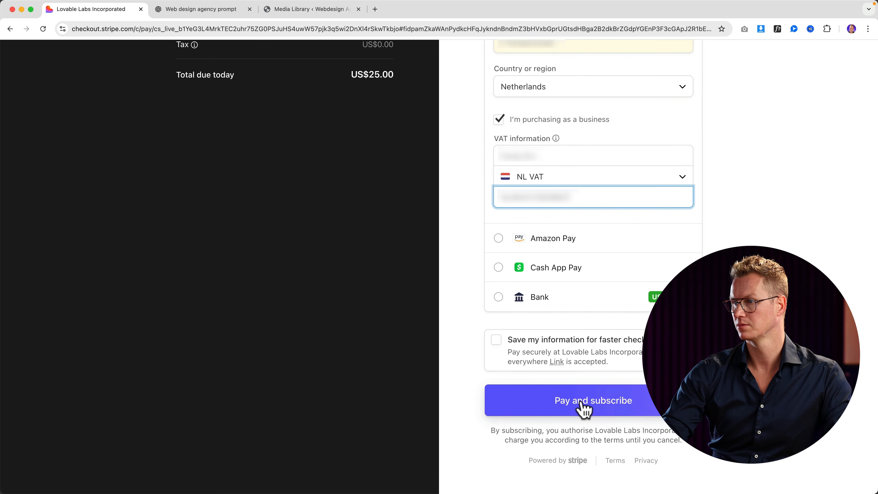
click(584, 409)
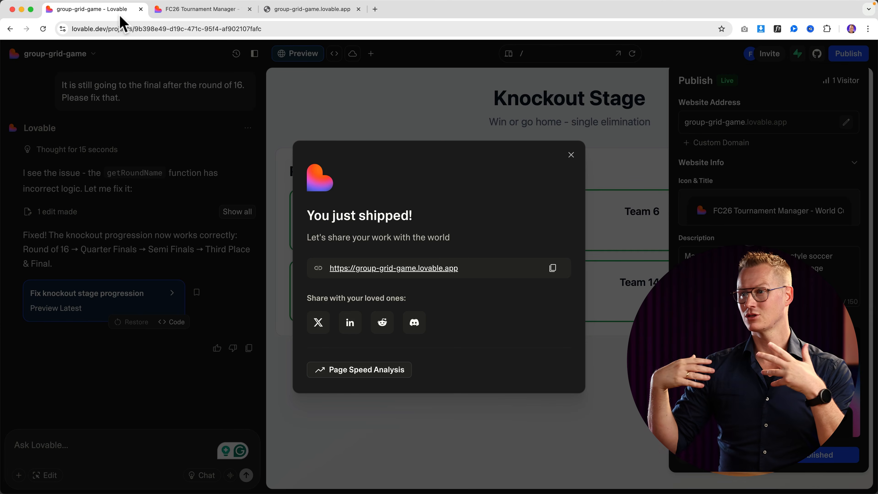
Dismiss the 'You just shipped!' dialog, close the duplicate live-site tab, and close the Publish panel.
click(571, 155)
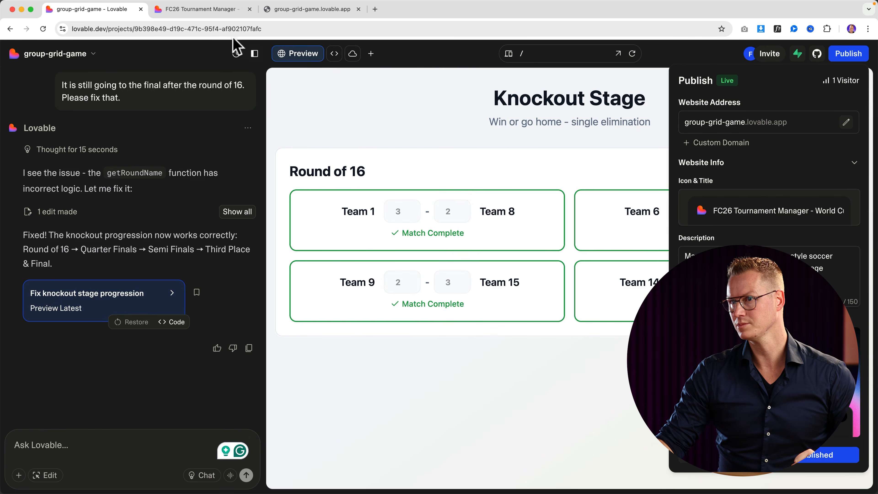
click(213, 12)
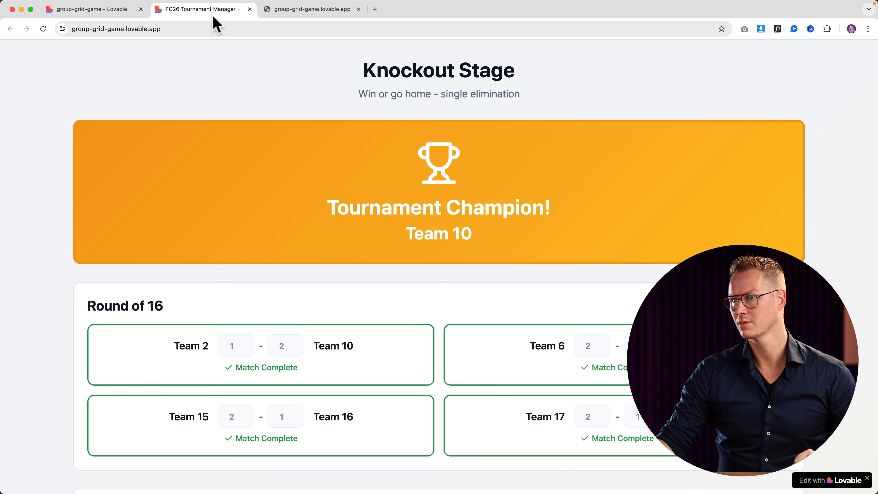
click(359, 10)
click(128, 12)
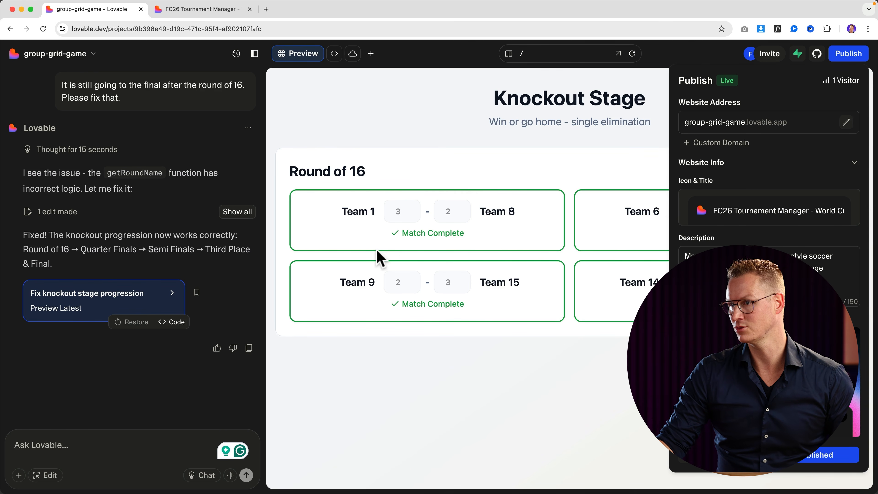
key(Escape)
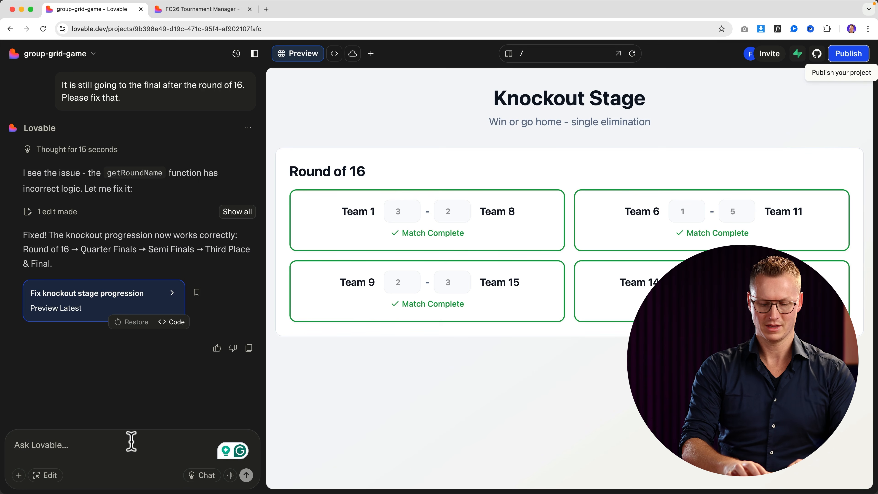
key(space)
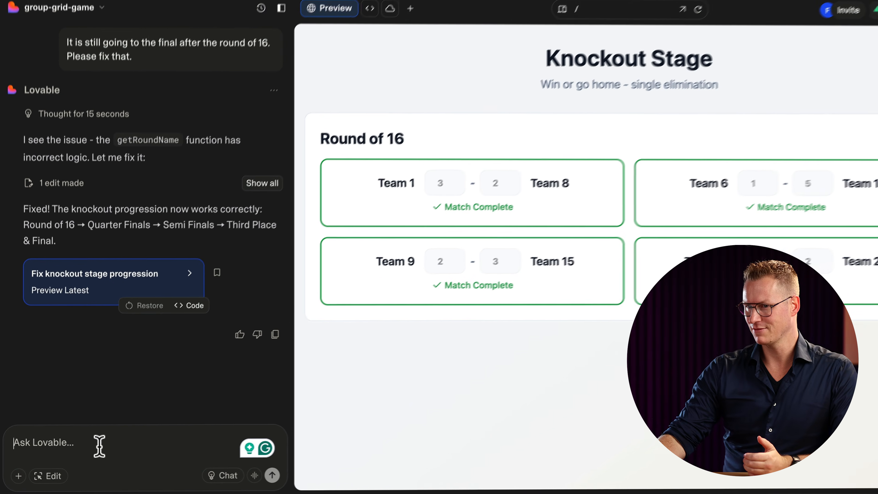
Ask Lovable: 'Give the whole look and feel more Word Cup Vibes. With colors and stuff.'.
text(Give the wh)
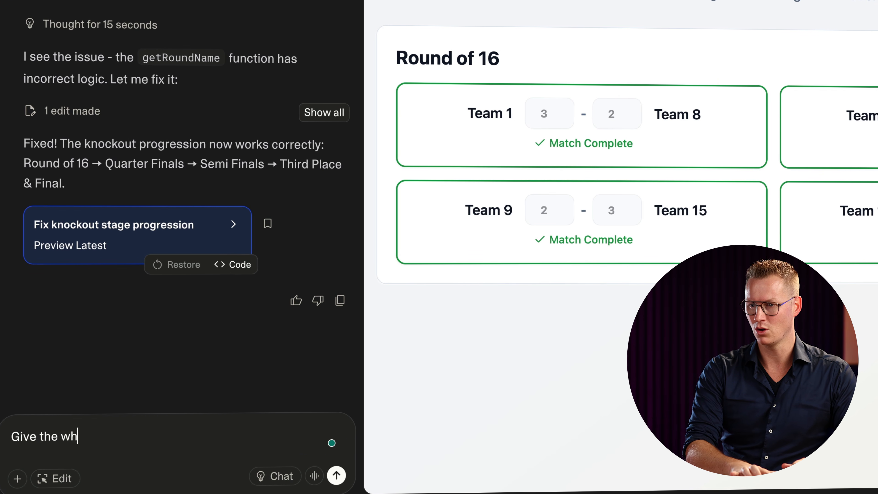
text(ole look and feel )
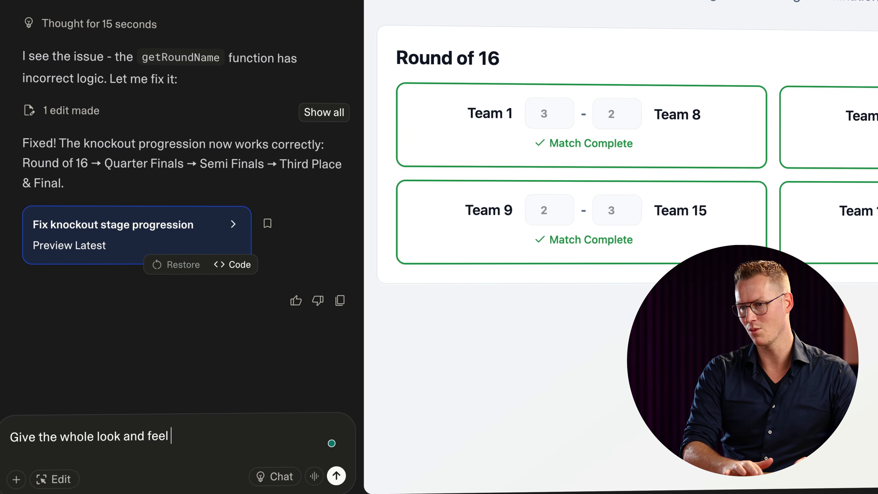
text(more Word Cup)
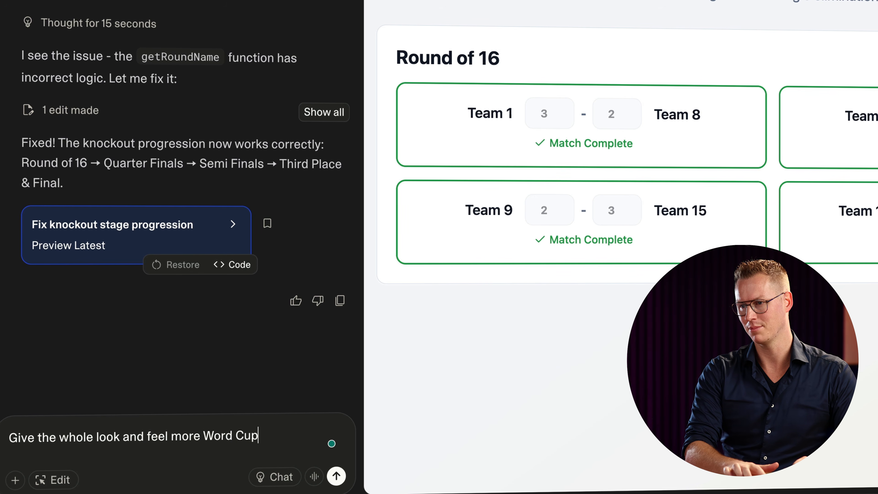
text( Vibes. Wi)
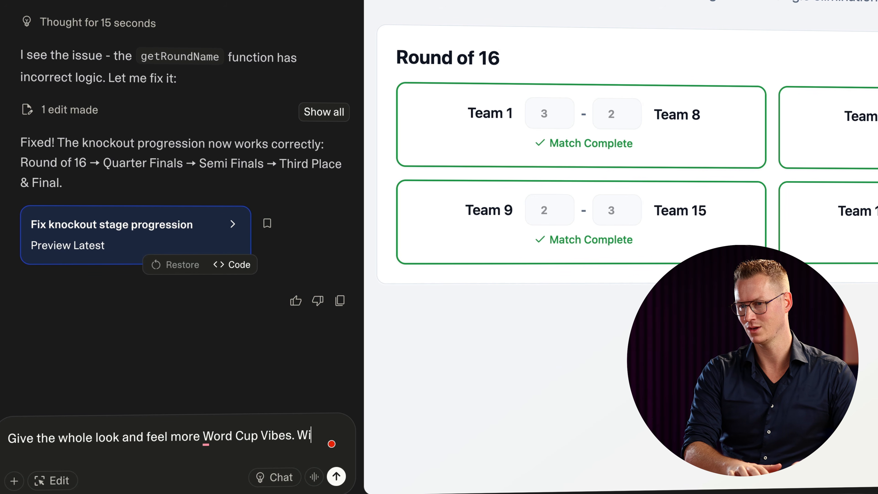
text(th colors and stuff.)
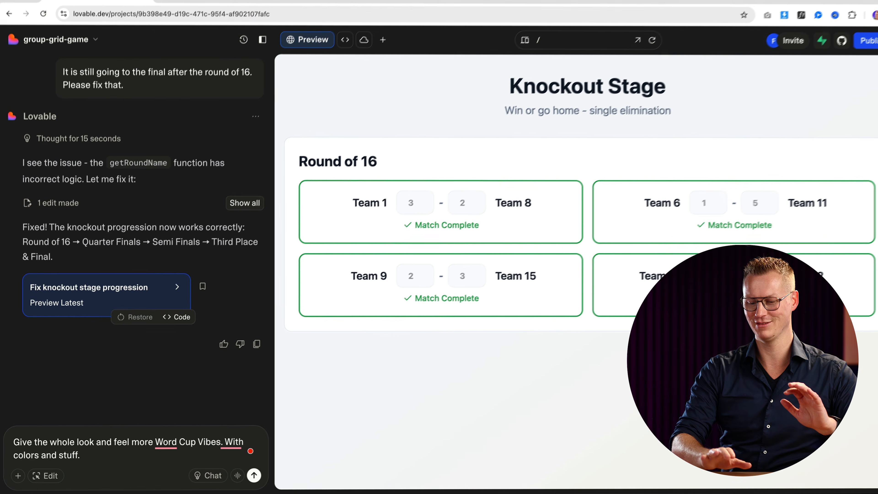
key(Return)
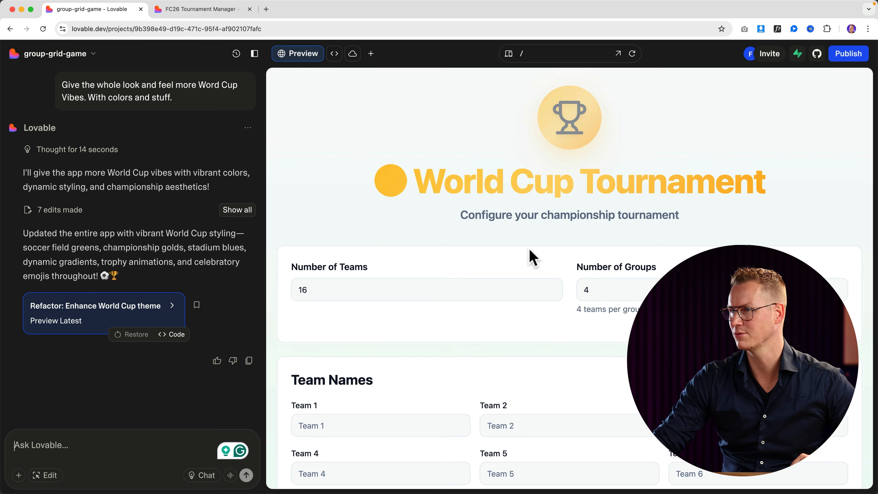
Ask Lovable for an option setting how many teams per group advance, next to number of groups.
scroll(533, 258, down, 3)
scroll(532, 257, down, 5)
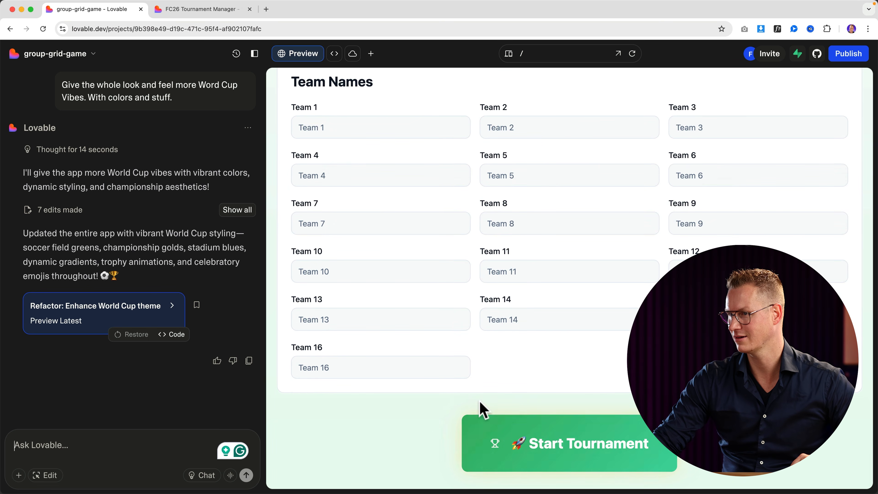
scroll(480, 398, up, 5)
scroll(480, 384, up, 3)
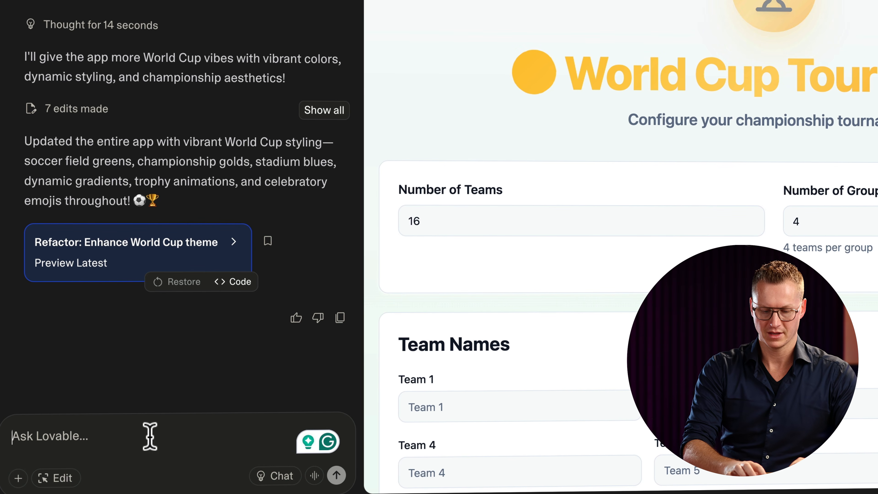
text(Give me the opt)
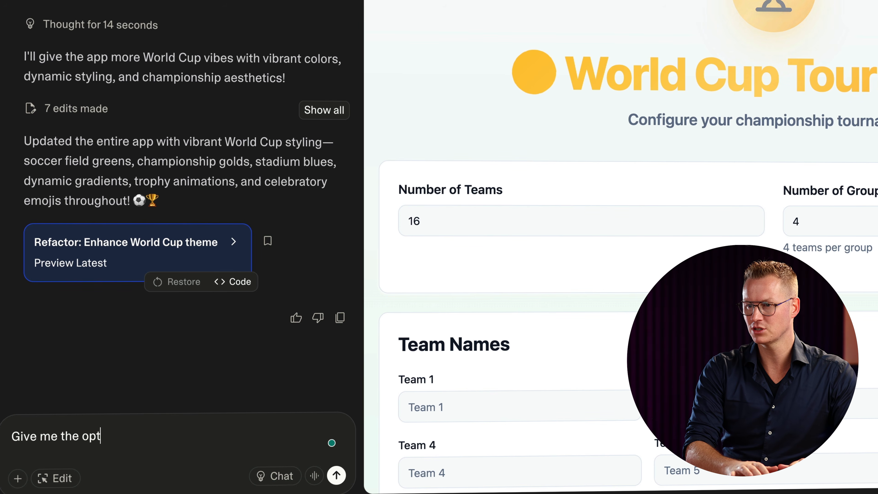
text(ion to dec)
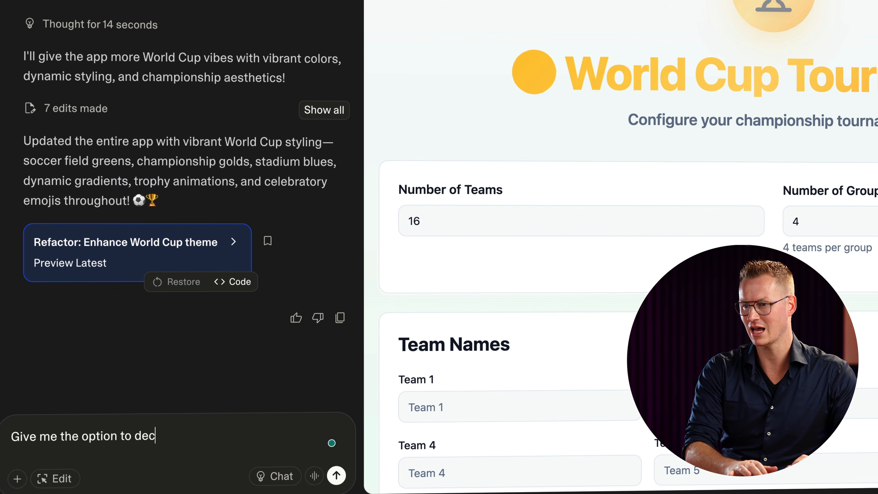
text(ide how many t)
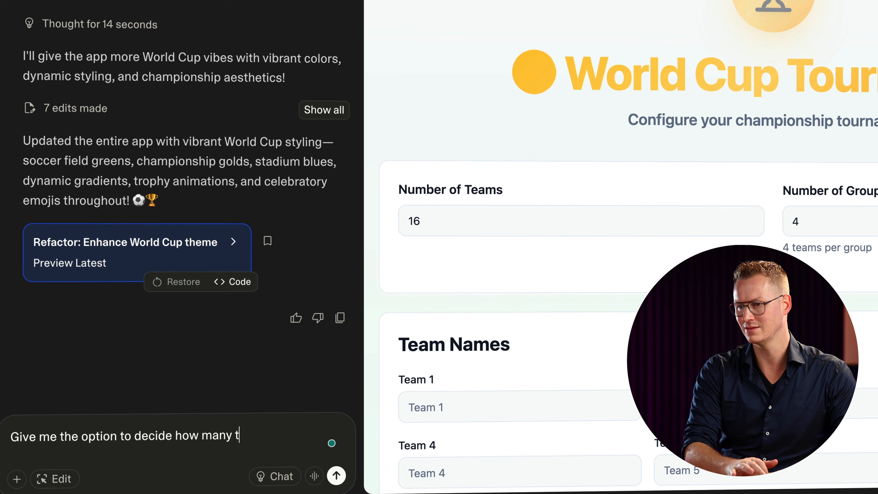
text(im)
key(BackSpace)
key(BackSpace)
text(eams go to)
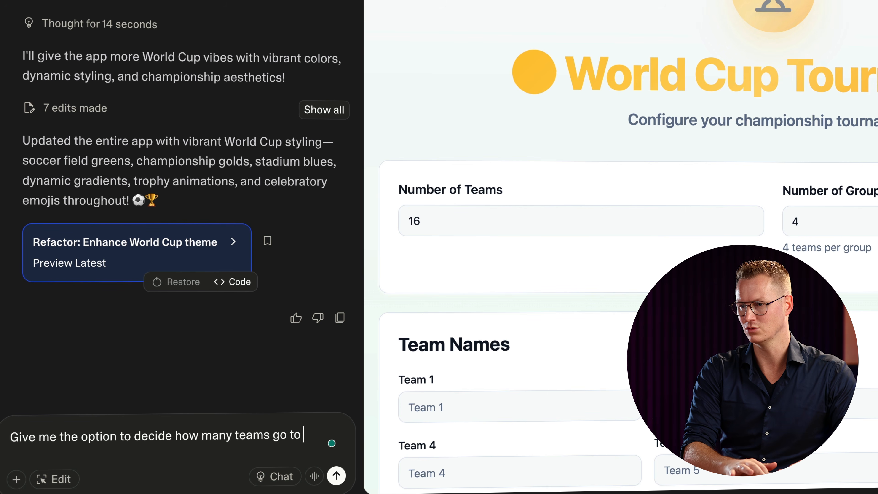
key(BackSpace)
key(BackSpace)
key(BackSpace)
key(BackSpace)
key(BackSpace)
text(per grou)
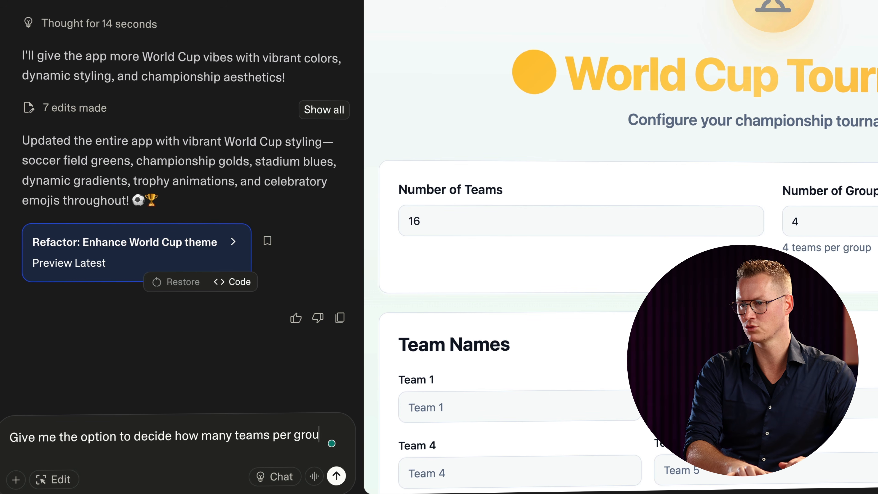
text(p go to the knock out stage.)
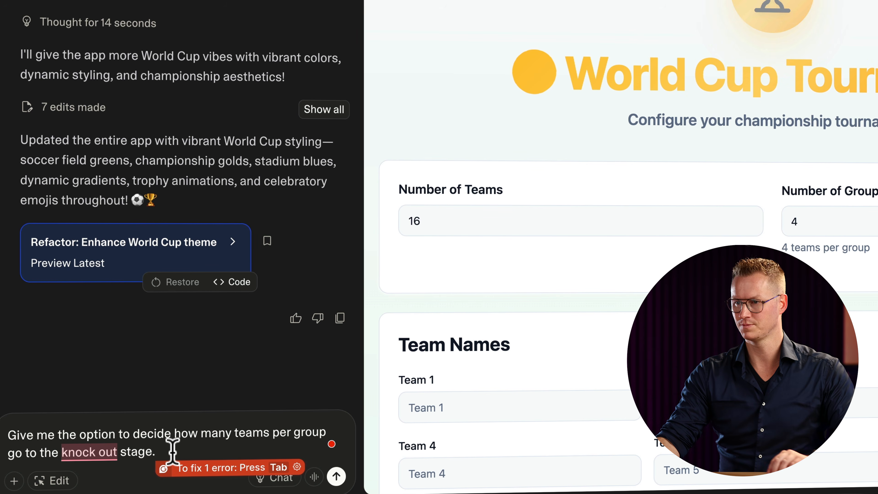
text(Next to nu)
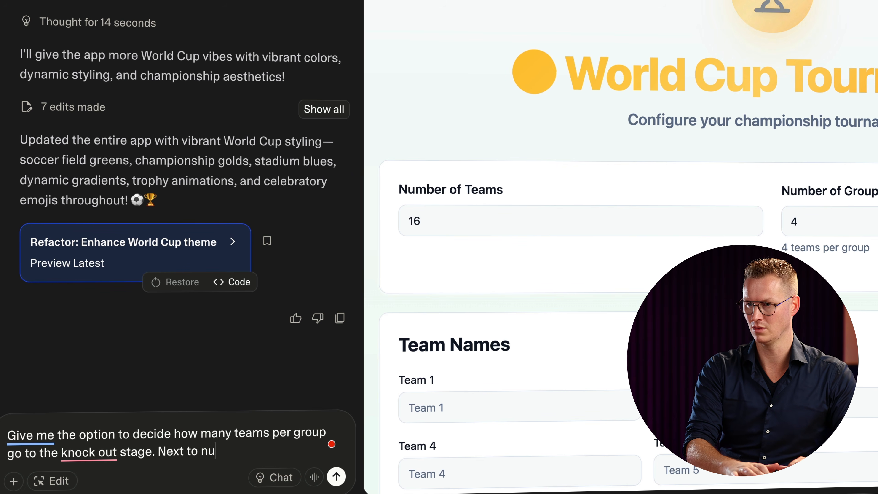
text(mbr ofr of)
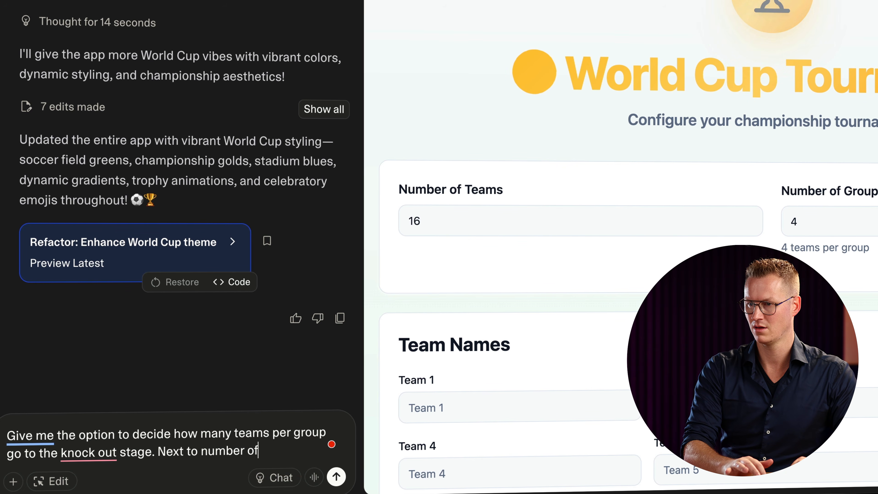
text( hrgroups.)
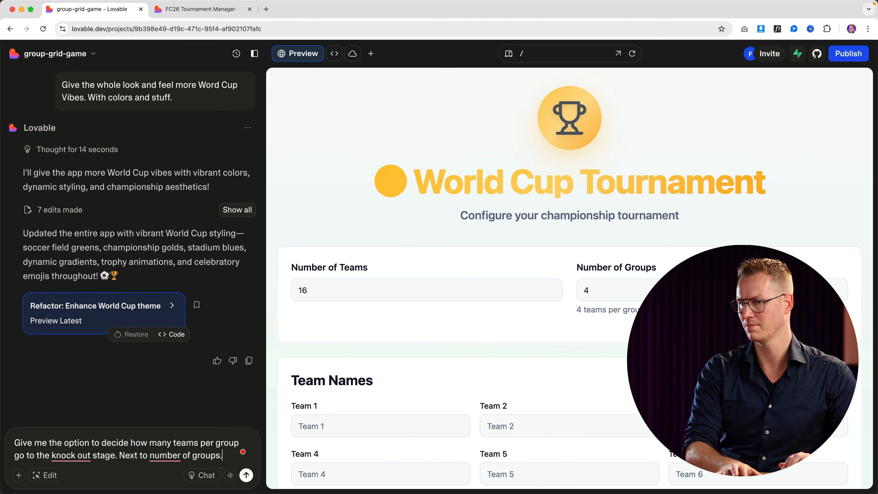
key(Return)
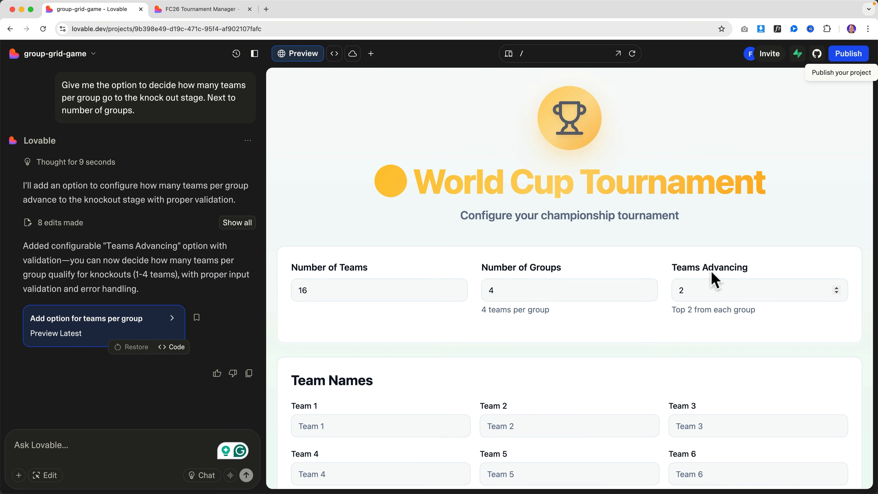
Set 15 teams, try starting the tournament, and dismiss the Invalid Configuration error.
click(456, 293)
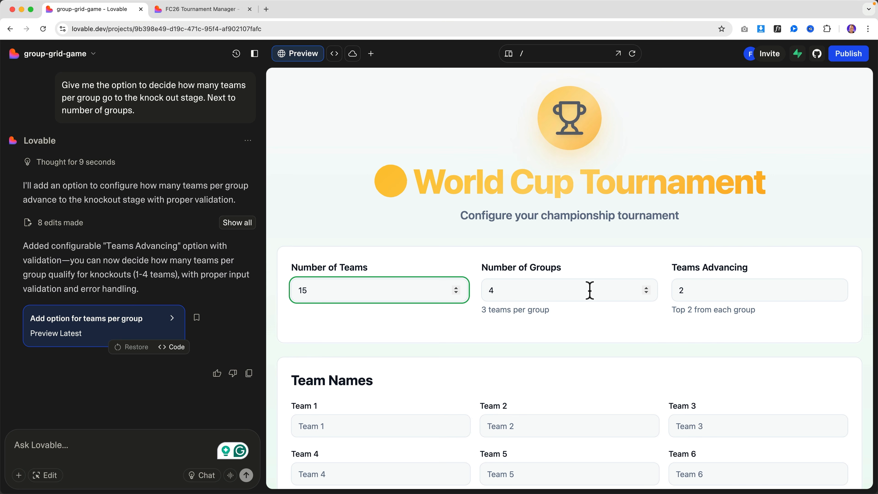
scroll(608, 298, down, 7)
click(609, 450)
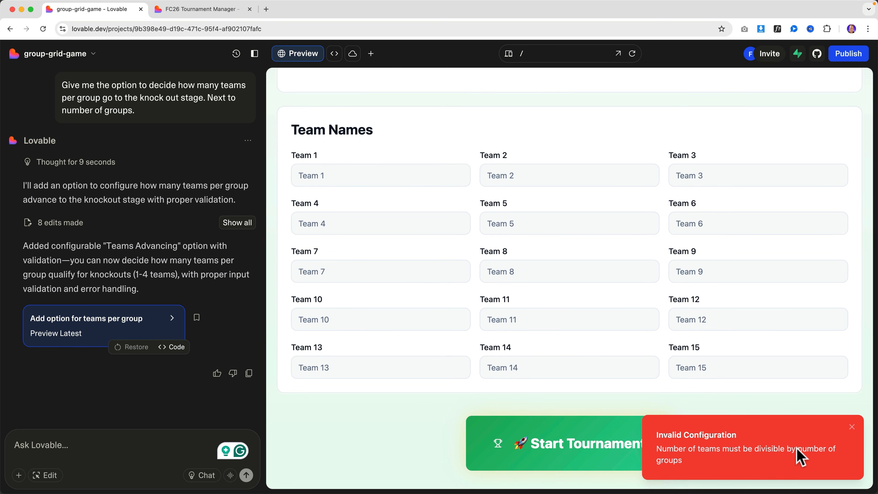
click(851, 427)
scroll(616, 344, up, 5)
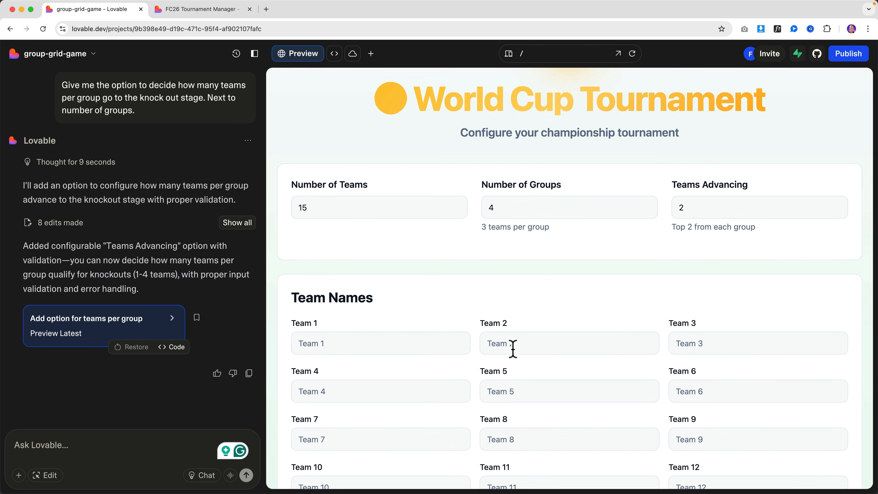
click(96, 447)
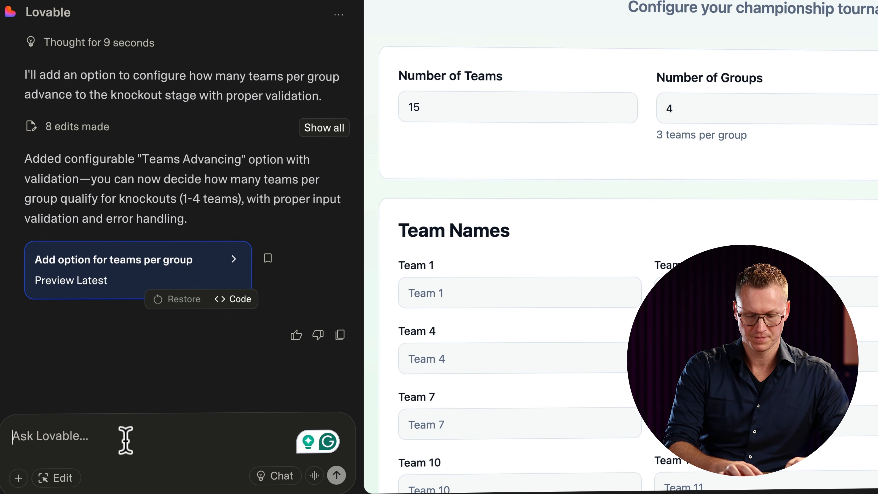
Send a request allowing one smaller group with equal teams advancing from every group.
text(I want it to be possible to have one group with less teams i)
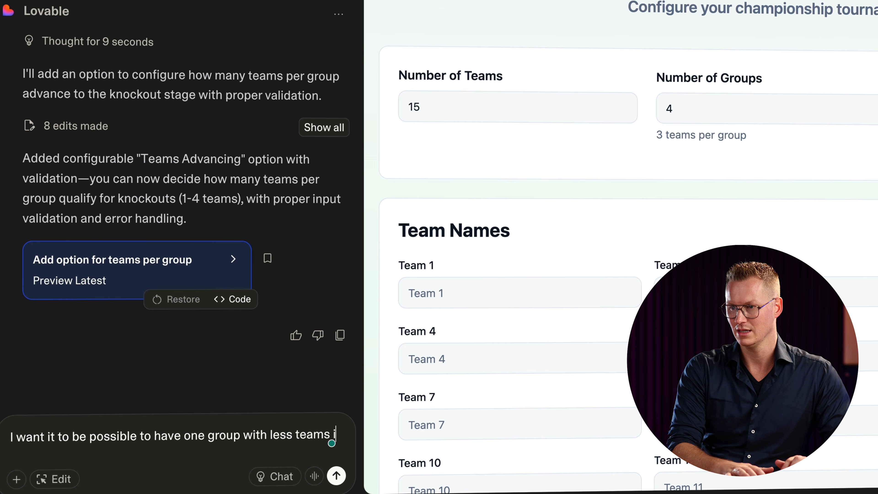
text(n it. In that group the same amount of teams go to the ko)
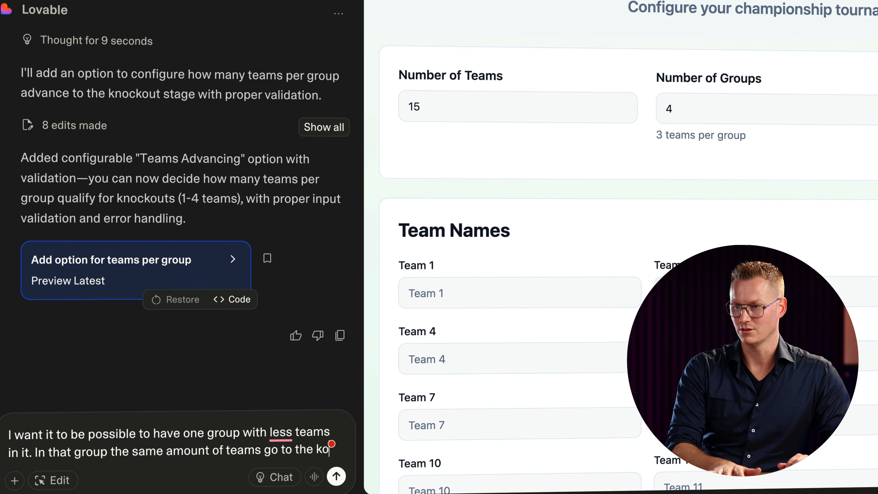
text(ck)
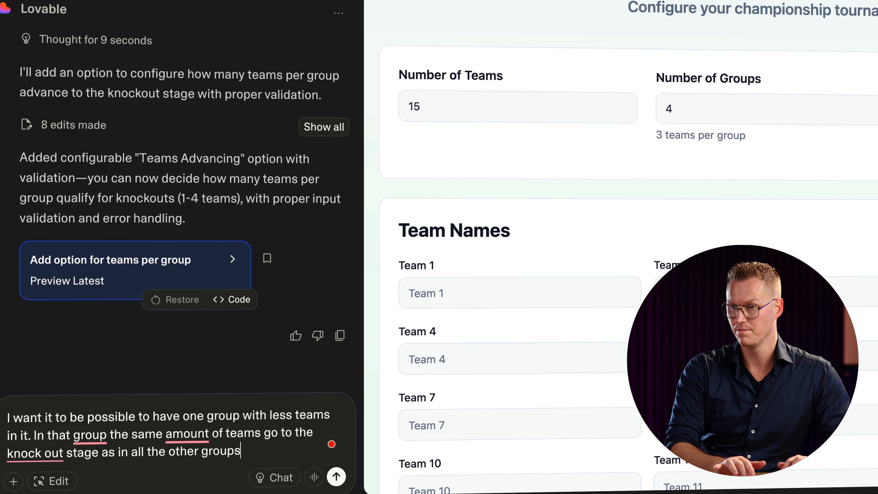
key(Return)
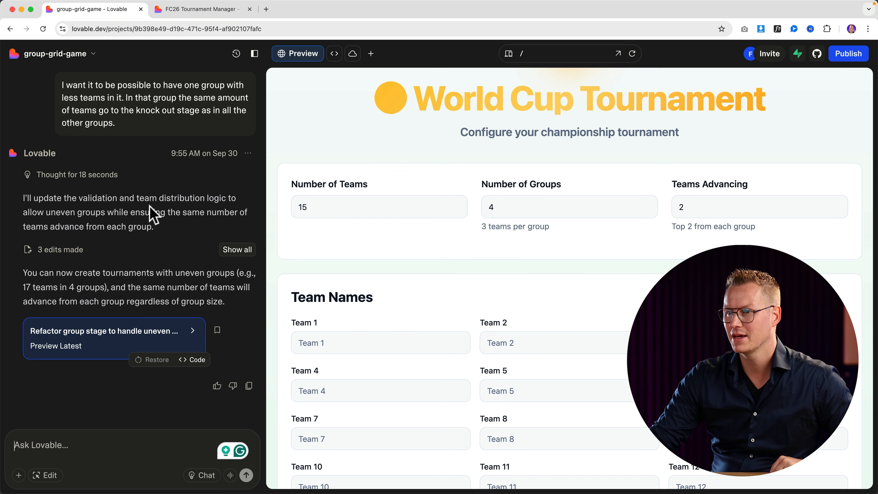
Publish the update to the live site and switch to the FC26 Tournament Manager tab.
scroll(151, 213, down, 1)
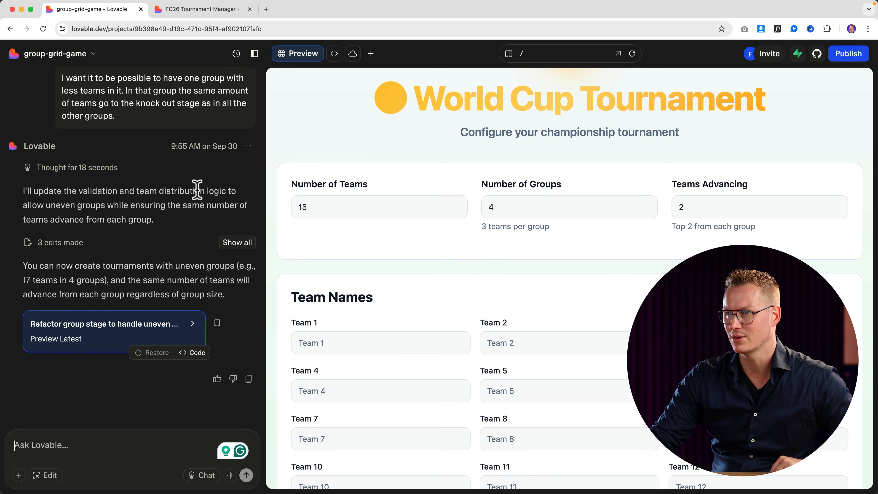
click(854, 56)
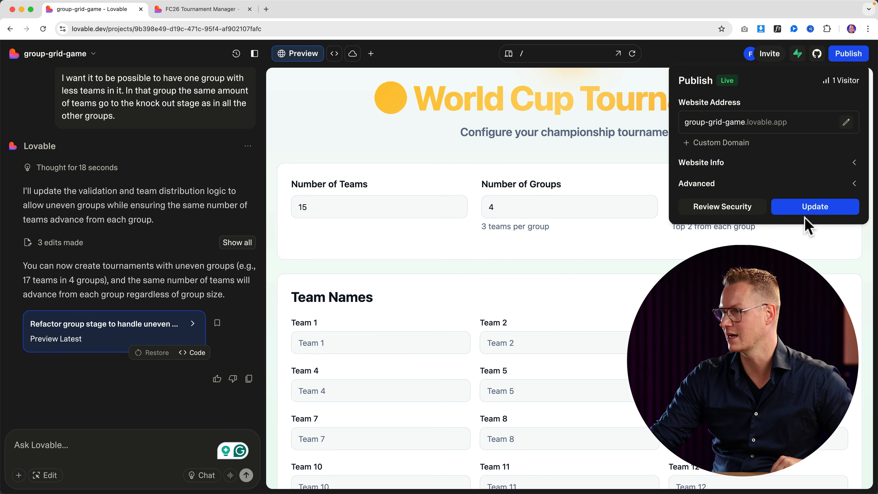
click(806, 208)
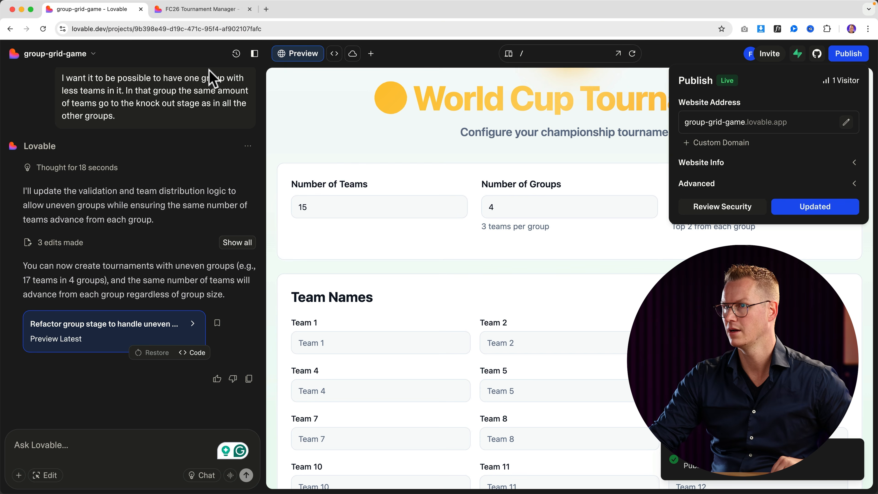
click(199, 11)
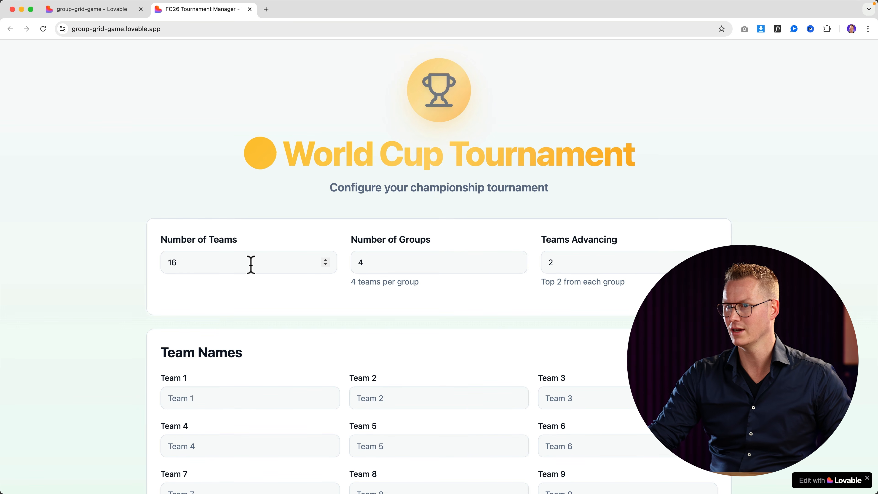
Start a new tournament with the number of teams set to 15.
click(326, 265)
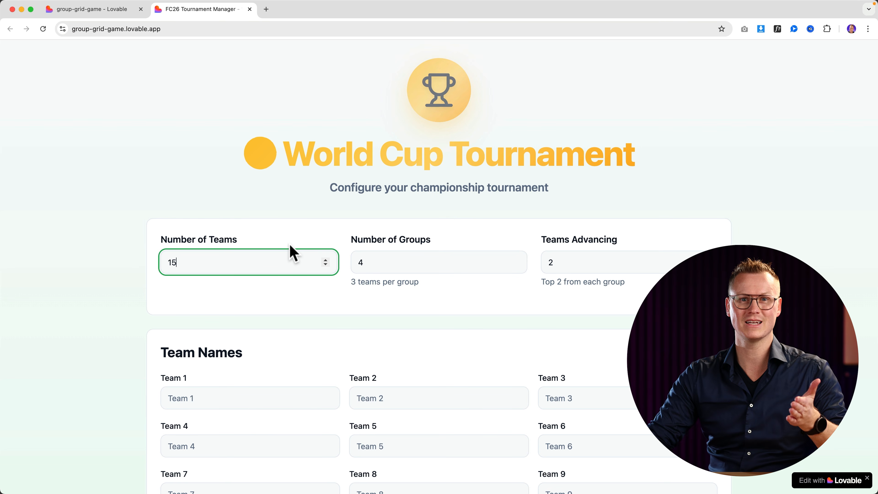
scroll(291, 244, down, 1)
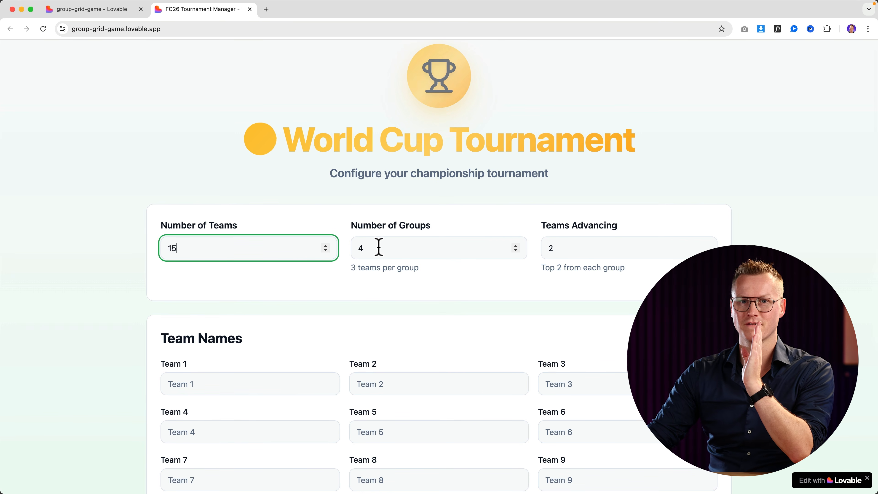
scroll(397, 263, down, 6)
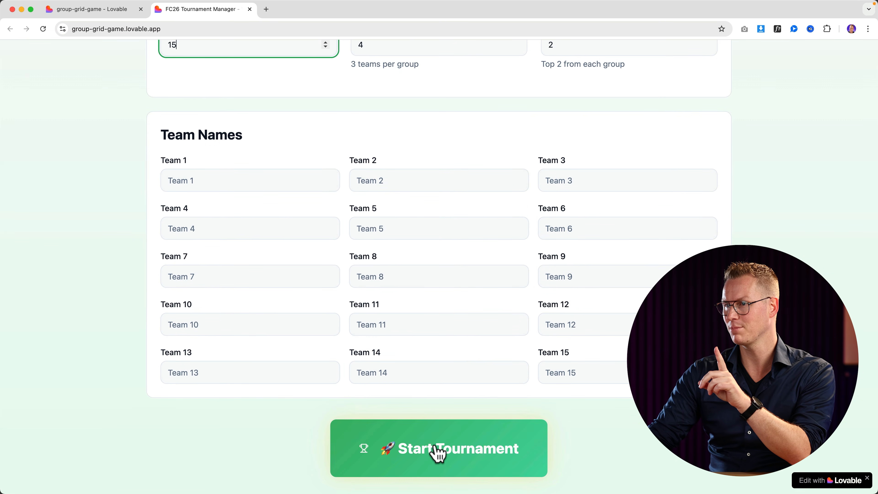
click(438, 450)
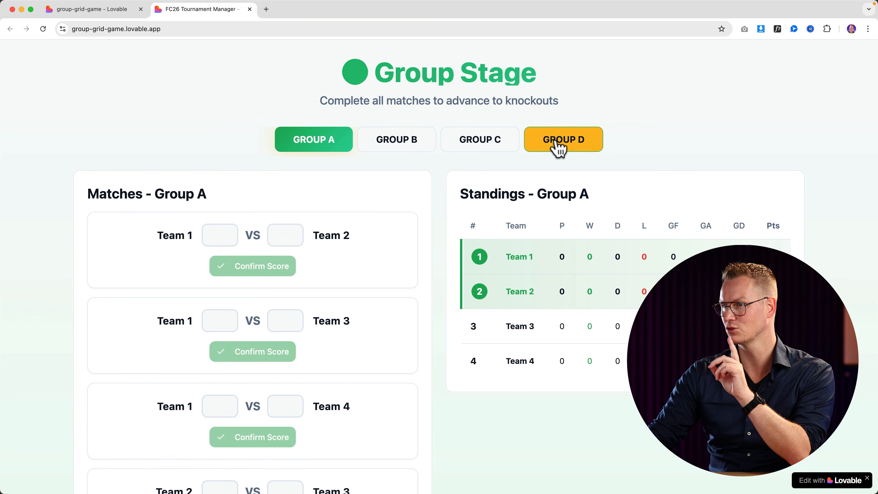
Review Groups D, C, A and B, confirming Group D has only three teams, then return to Lovable.
click(559, 148)
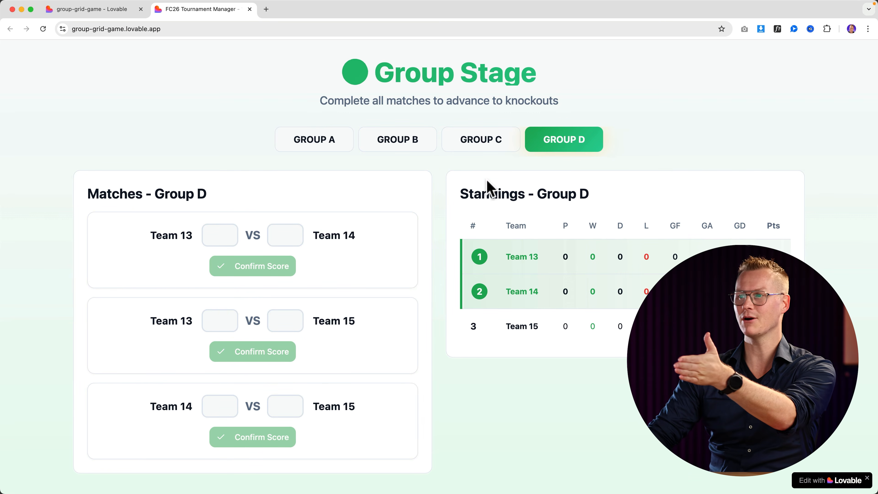
click(488, 148)
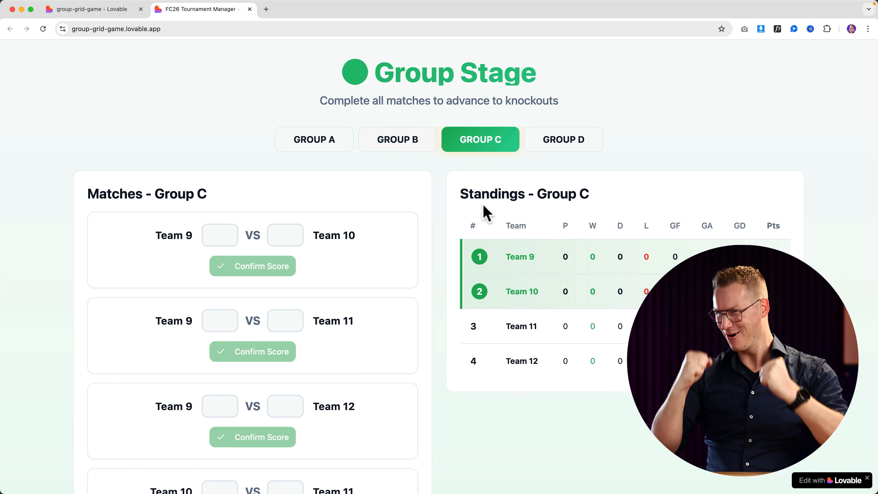
click(338, 150)
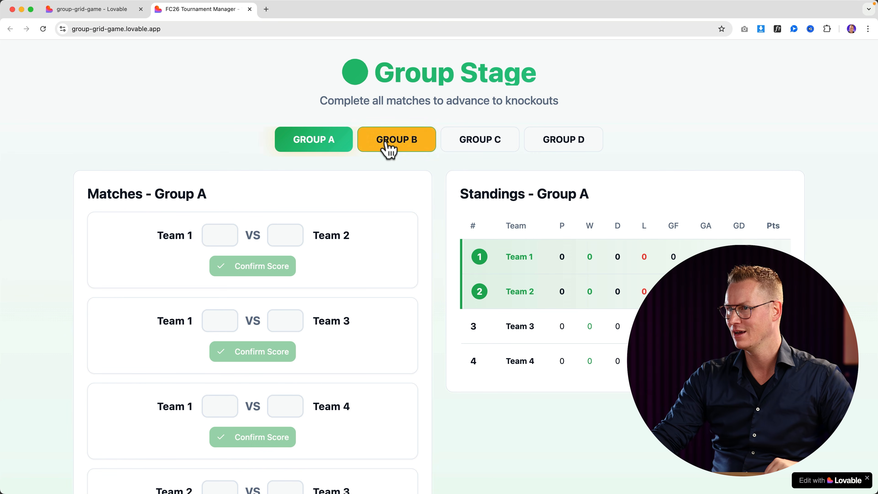
click(389, 148)
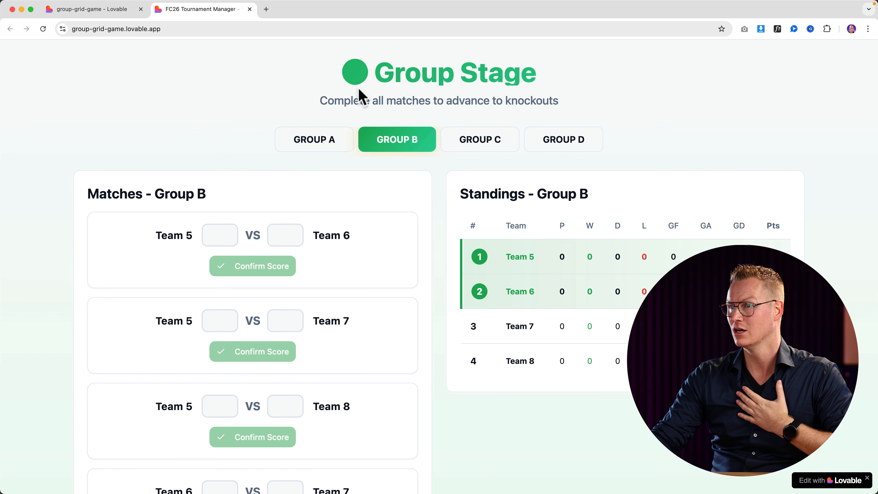
click(94, 9)
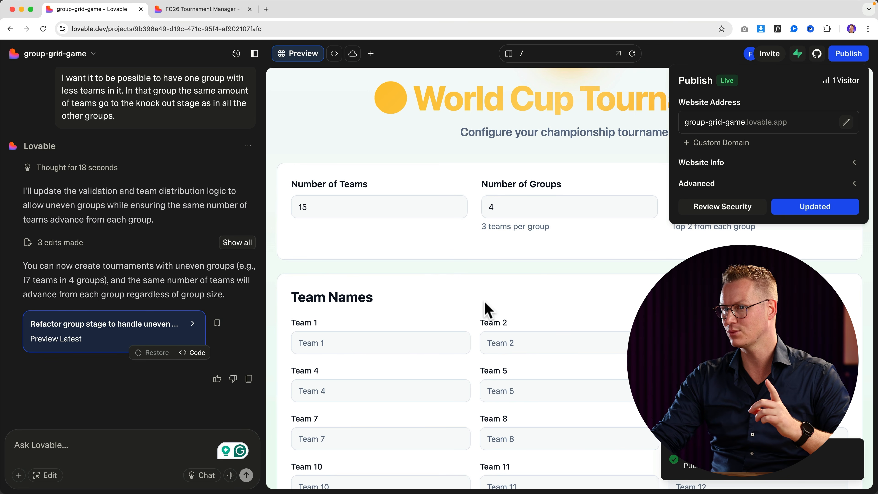
Close the publish options and select the World Cup Tournament heading and trophy icon in Edit mode.
click(398, 249)
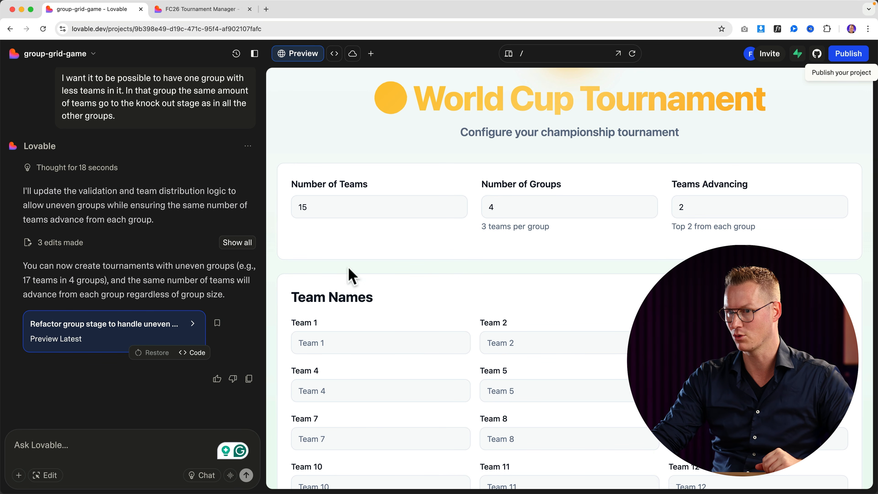
click(49, 477)
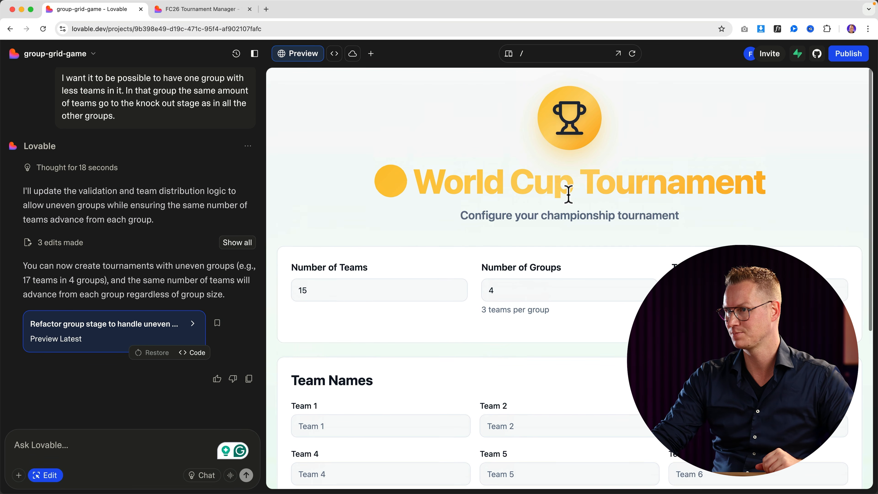
click(429, 181)
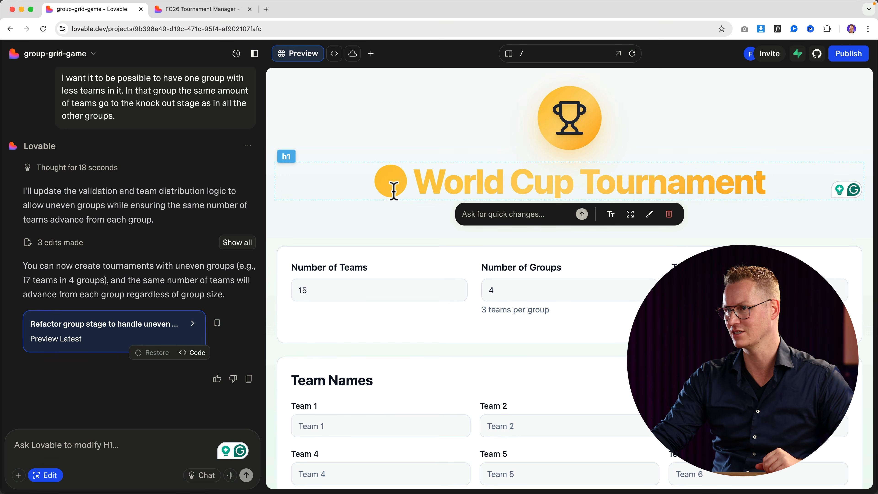
click(569, 120)
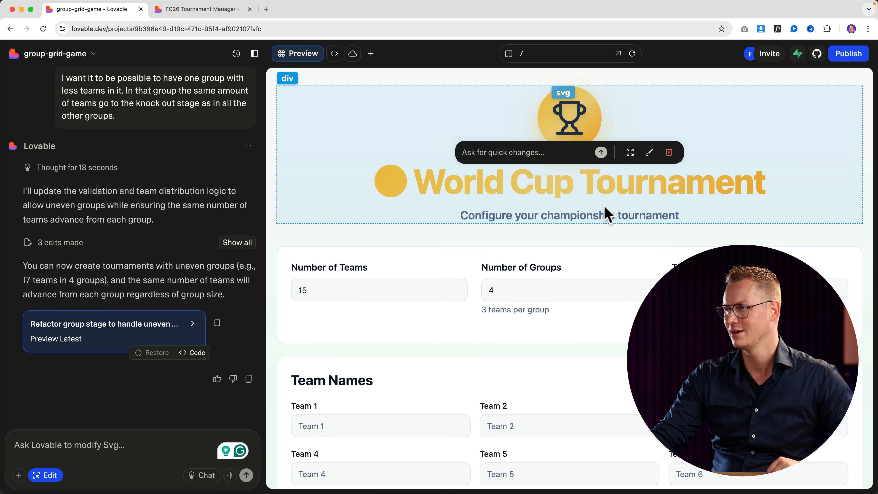
Publish and update the latest version of the app to the live site.
scroll(593, 207, down, 1)
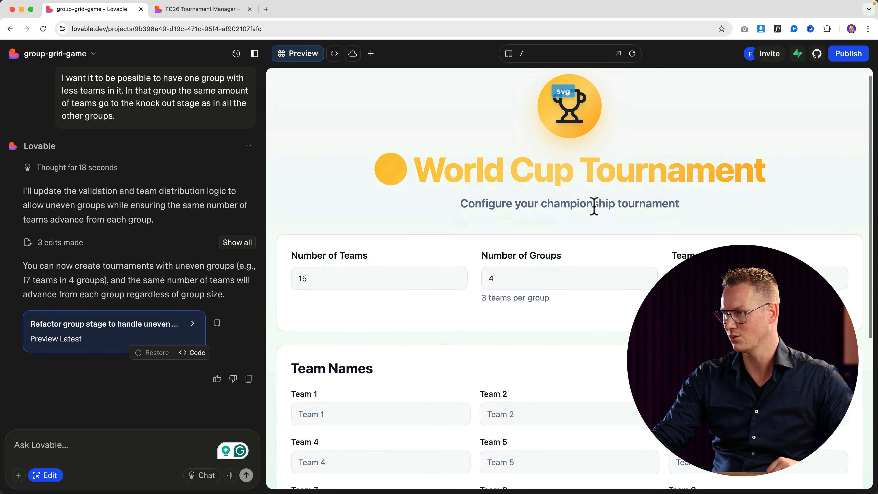
scroll(593, 207, down, 5)
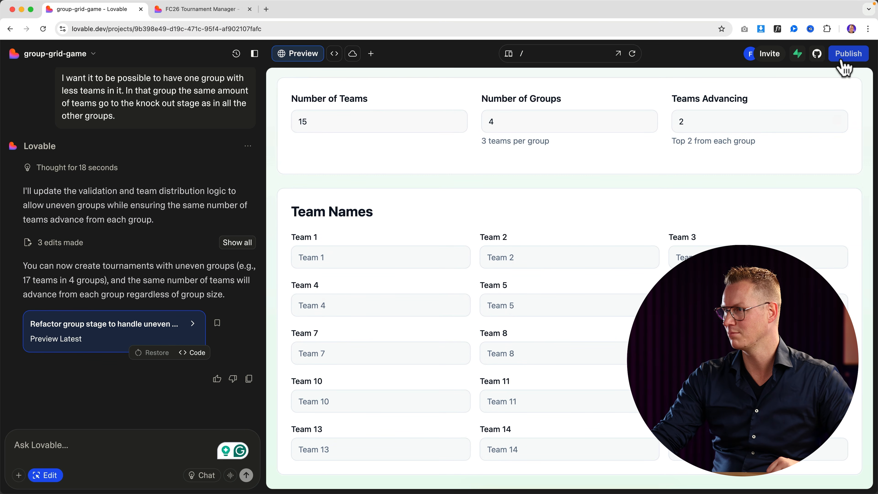
click(842, 61)
click(822, 204)
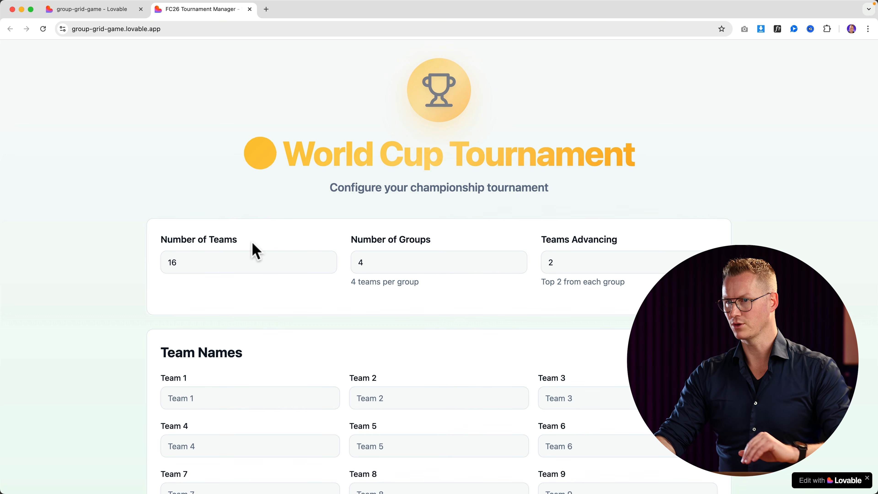
Set the tournament to 7 teams in 2 groups.
double_click(183, 259)
text(7)
key(Tab)
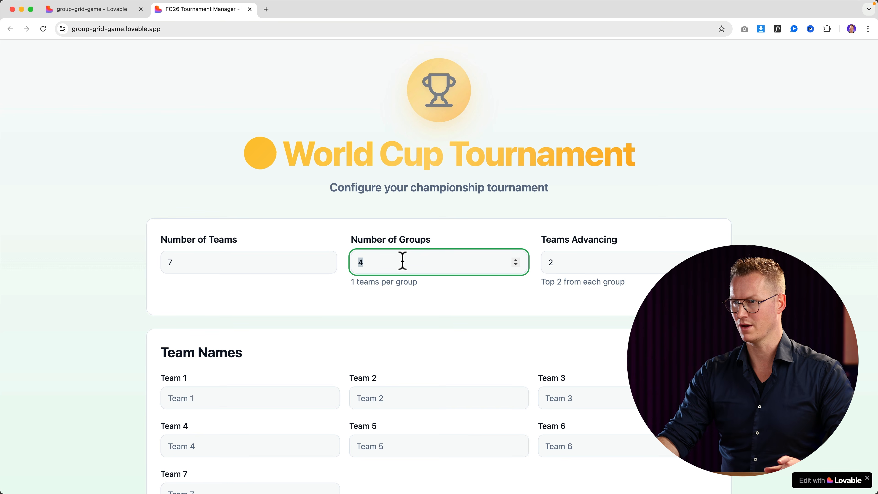
text(2)
key(Tab)
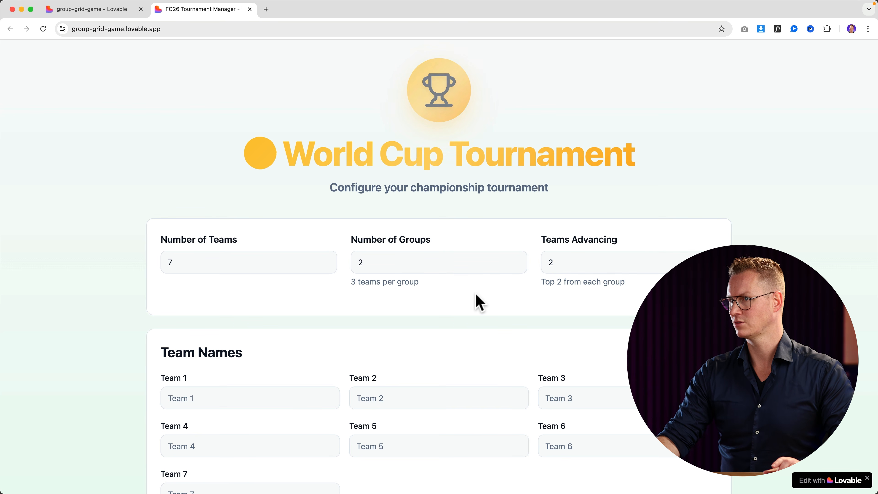
Fill in all seven team names and start the tournament.
scroll(478, 303, down, 3)
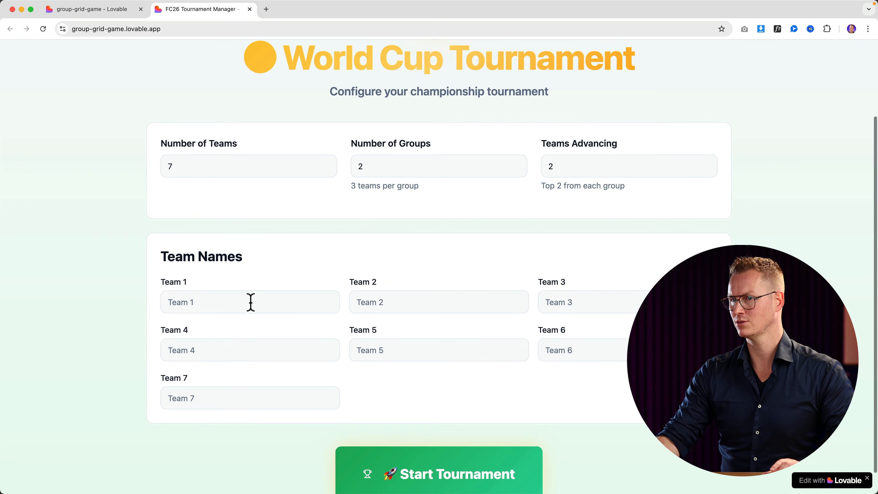
click(250, 302)
text(Ferdy	David)
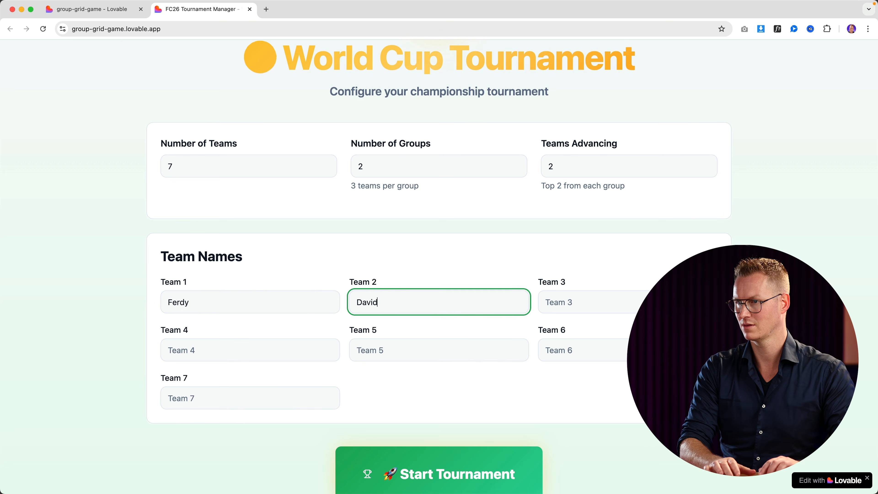
text(	Reinier	Demas	Peter	Faisal	Niels)
scroll(388, 327, down, 1)
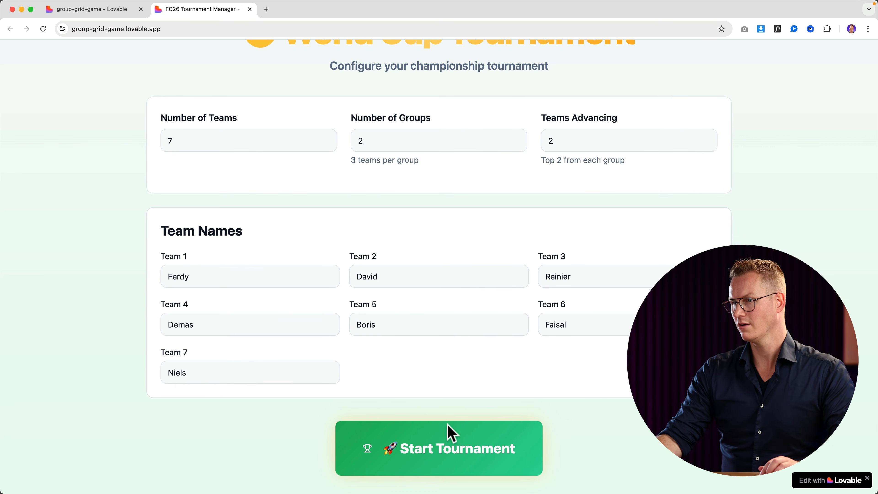
click(451, 447)
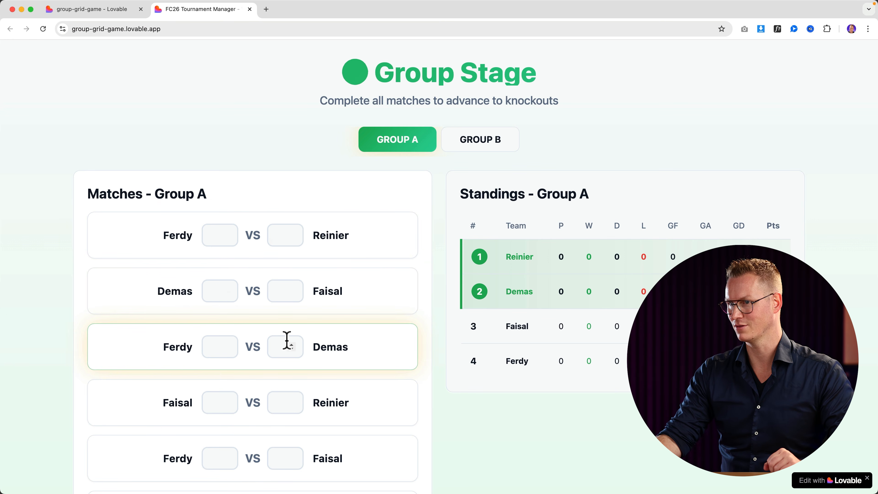
Score Group A's first two matches 4–1 and 2–2.
scroll(226, 351, down, 3)
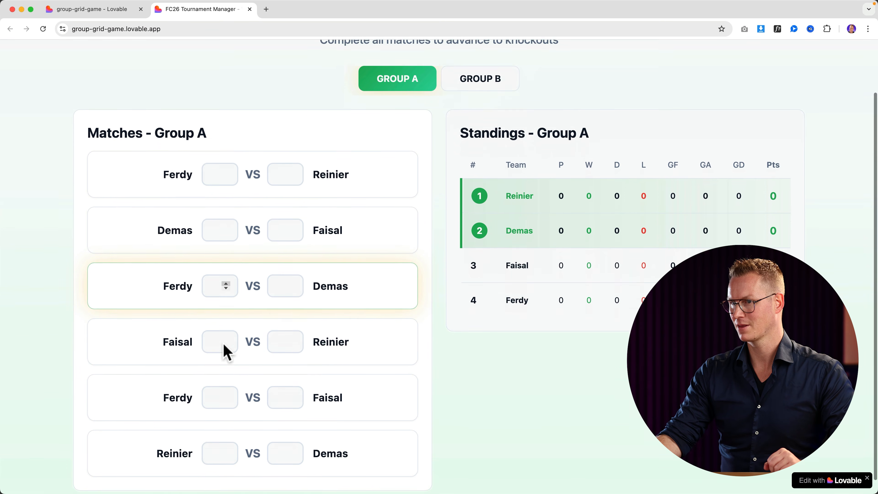
scroll(225, 353, up, 2)
click(222, 193)
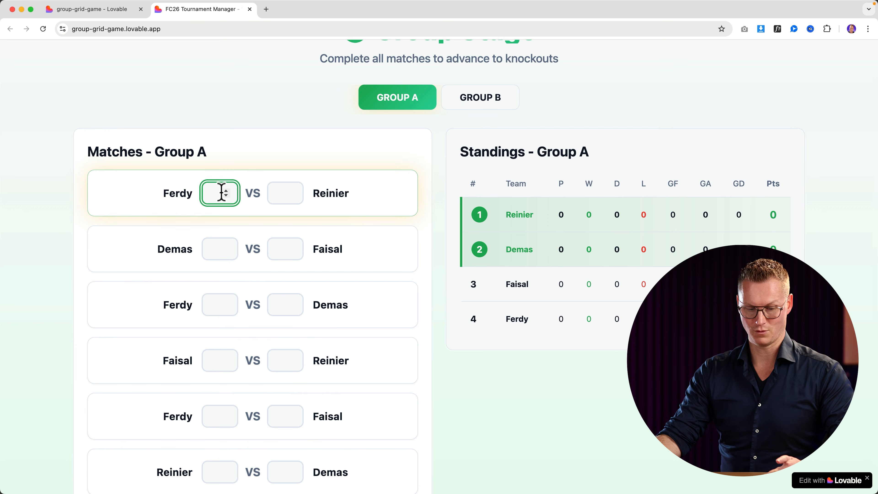
text(4)
key(Tab)
text(1)
key(Tab)
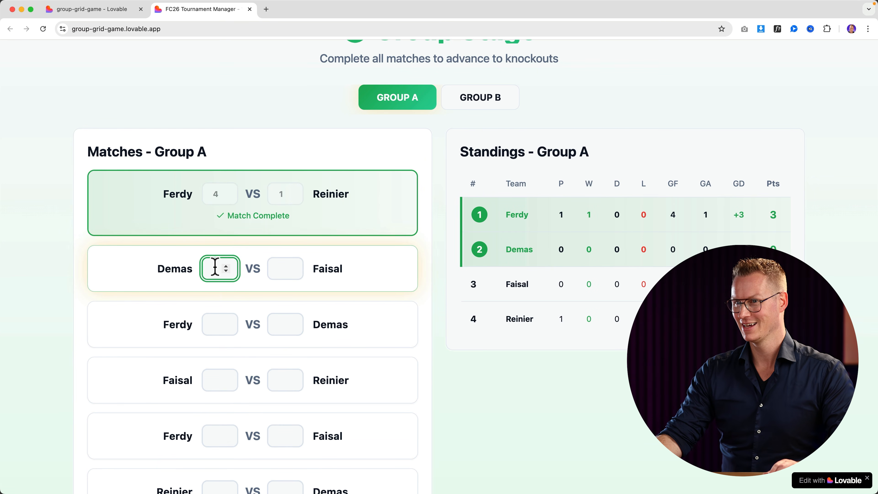
text(2)
key(Tab)
text(2)
key(Tab)
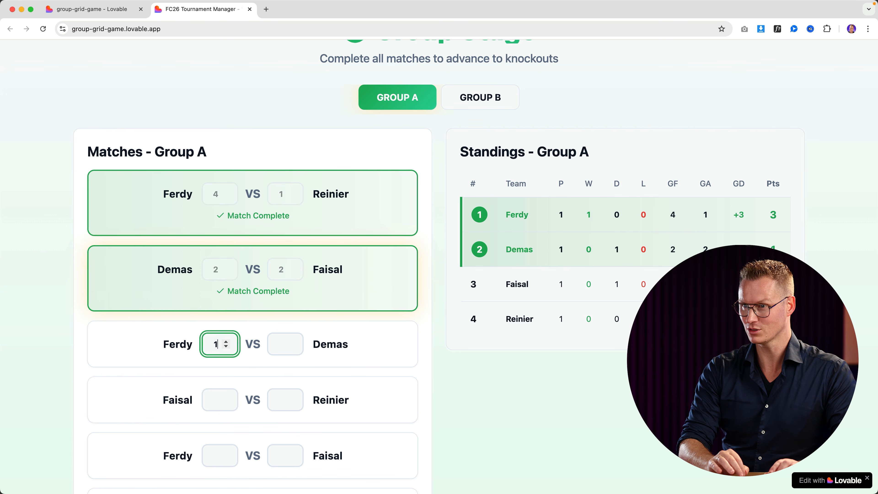
Fill in the remaining Group A scores, including 1–1 and 3–5.
key(Tab)
text(4)
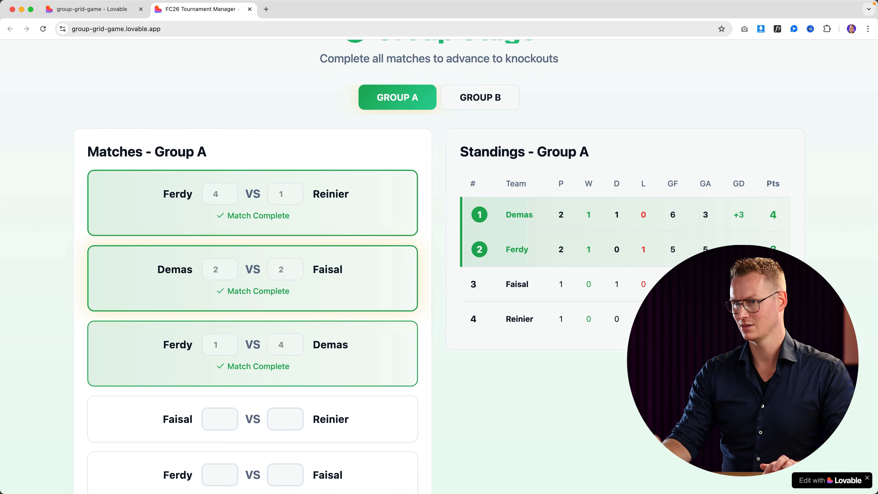
key(Tab)
text(1)
key(Tab)
text(1)
key(Tab)
scroll(215, 273, down, 5)
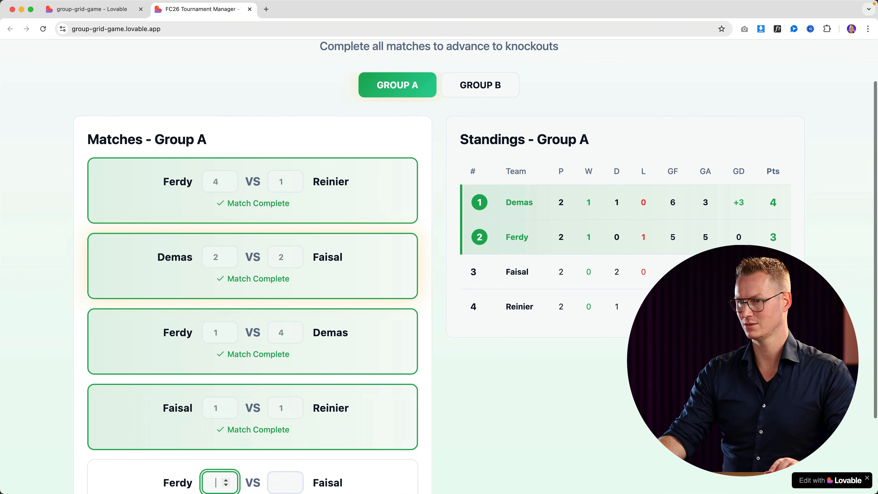
text(3)
key(Tab)
text(3)
key(Tab)
scroll(217, 297, down, 2)
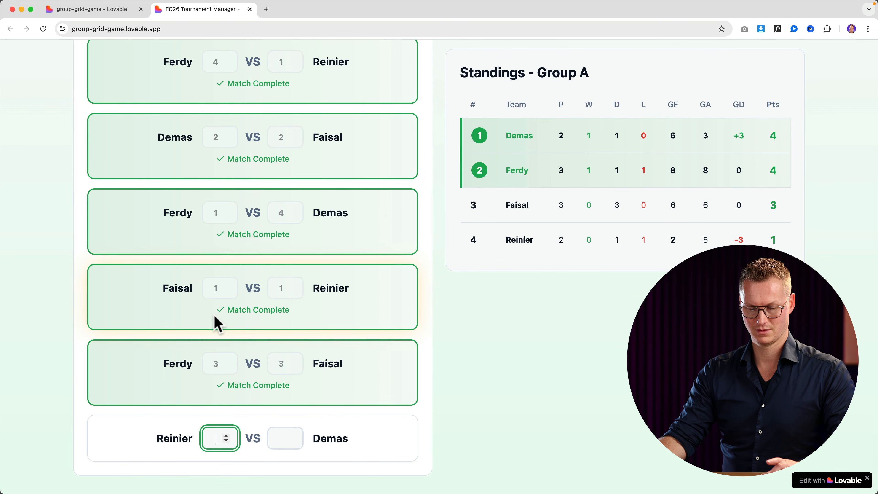
text(5)
key(Tab)
text(1)
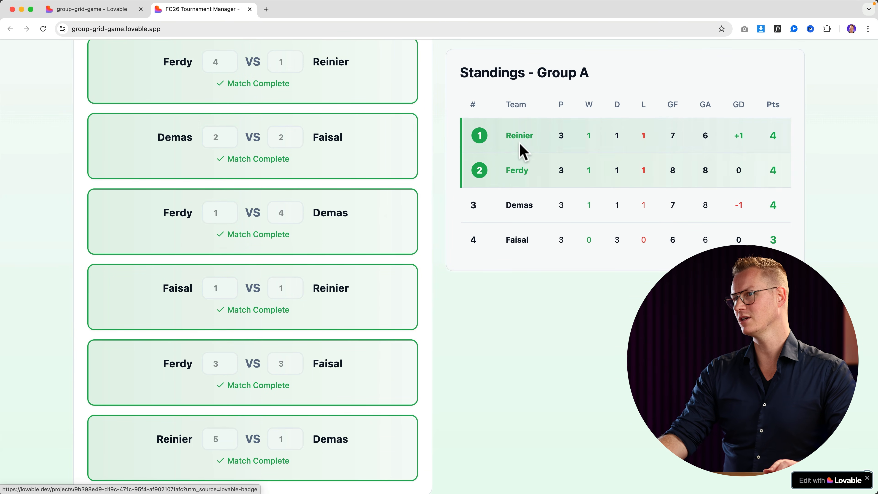
scroll(498, 215, up, 4)
Enter Group B's results, 2–1, 2–2 and the last match, completing the group stage.
click(480, 88)
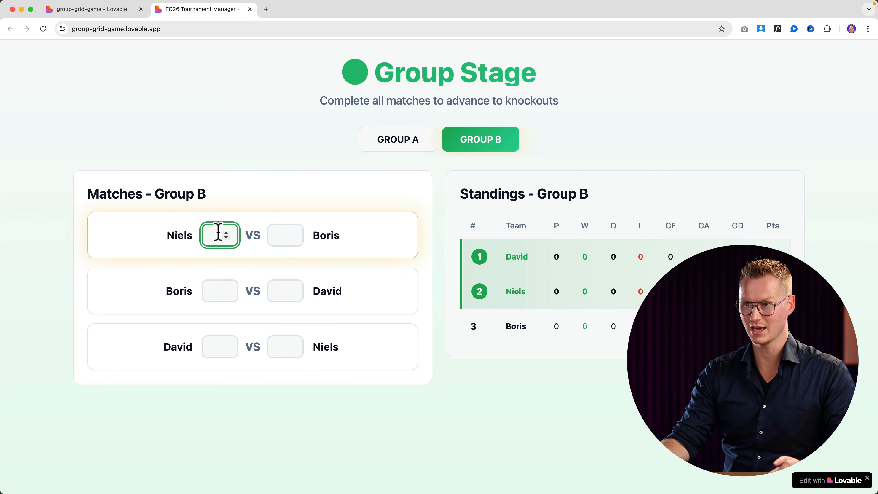
text(2)
key(Tab)
text(1)
key(Tab)
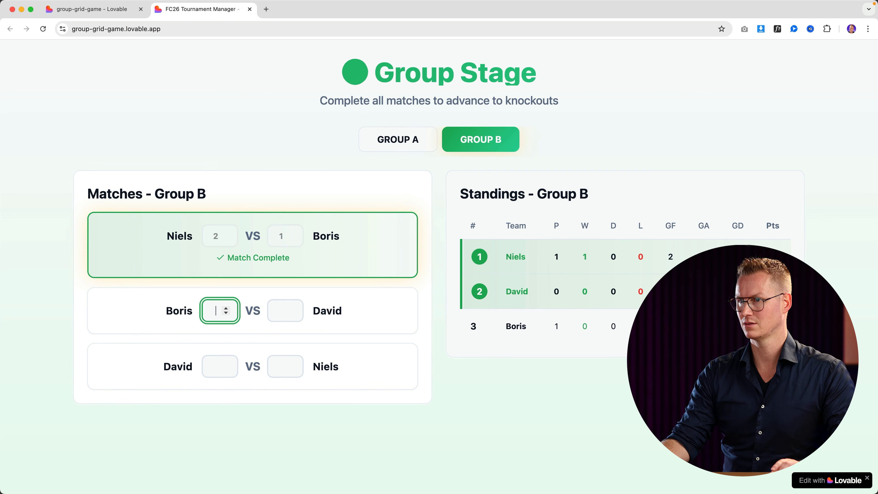
text(2)
key(Tab)
text(2)
key(Tab)
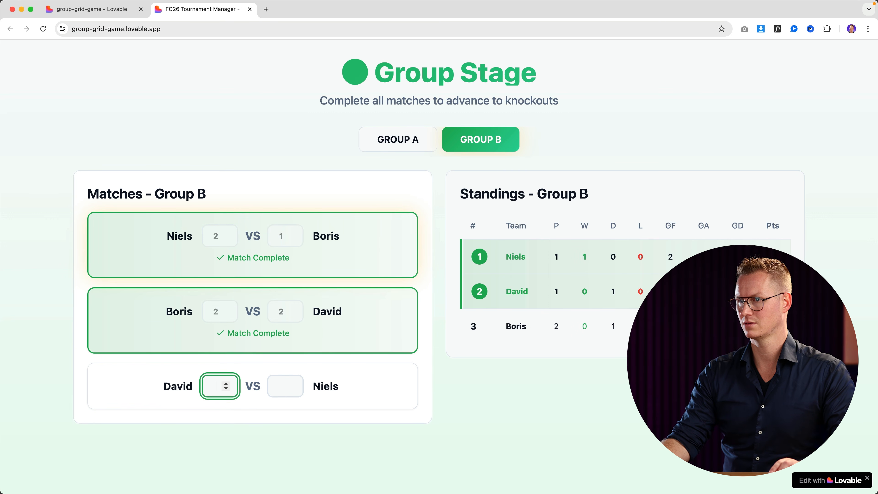
text(2)
key(Tab)
text(1)
key(Tab)
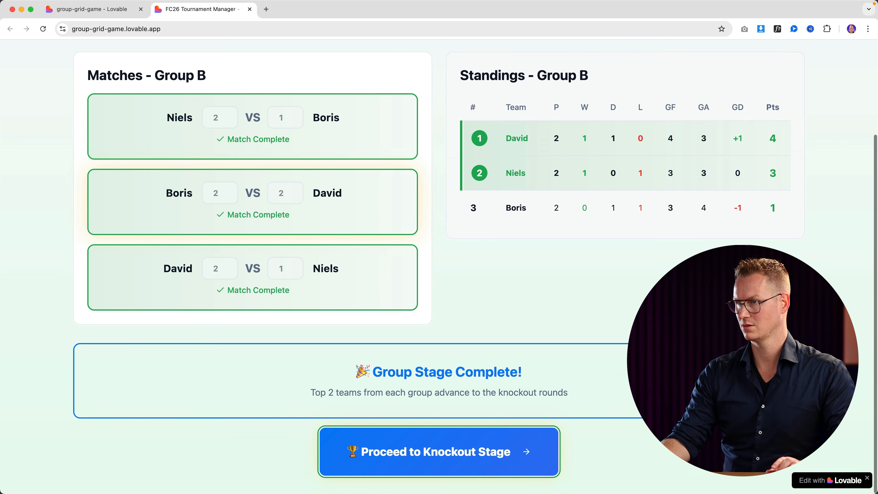
Advance to the knockout stage and score the semi finals 3–2 and 6–1.
click(430, 465)
click(233, 205)
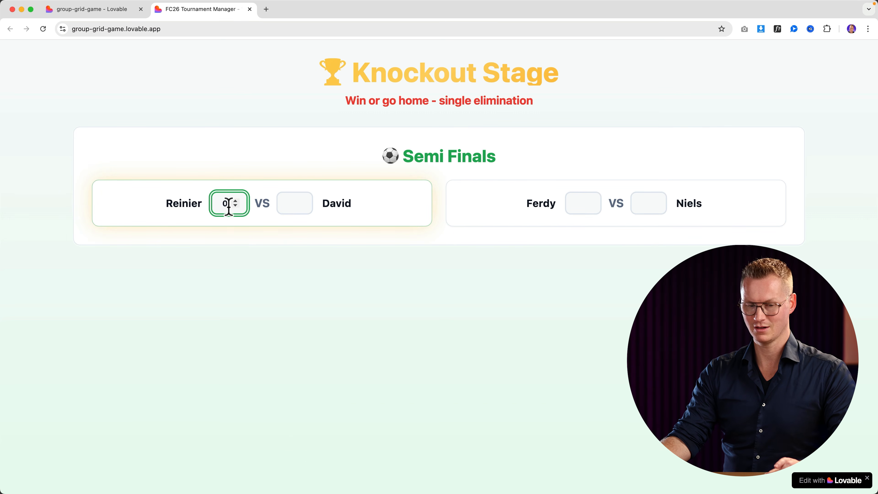
text(3)
key(Tab)
text(2)
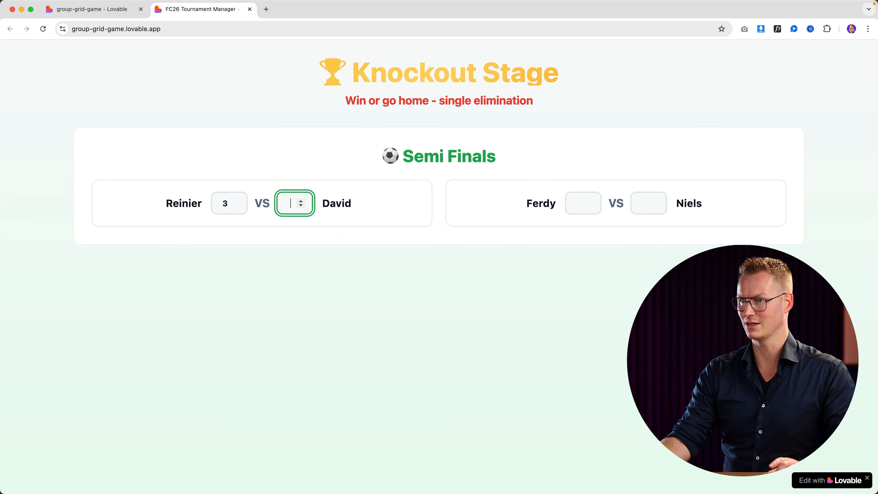
click(583, 204)
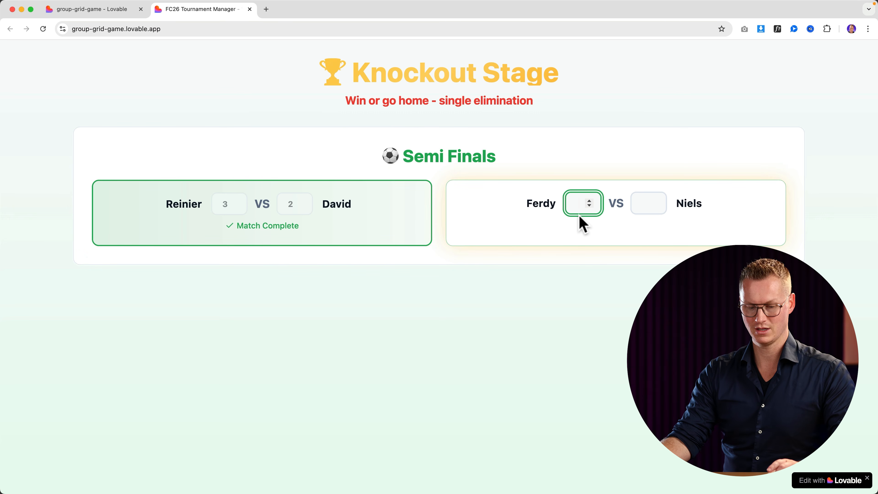
key(Tab)
text(1)
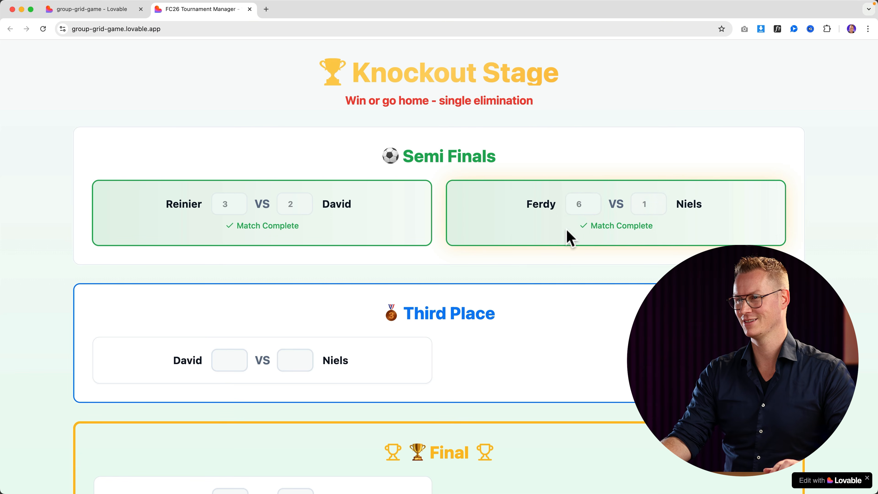
scroll(252, 308, down, 3)
Record the third-place match as 3–1 and the final as 3–2.
click(230, 277)
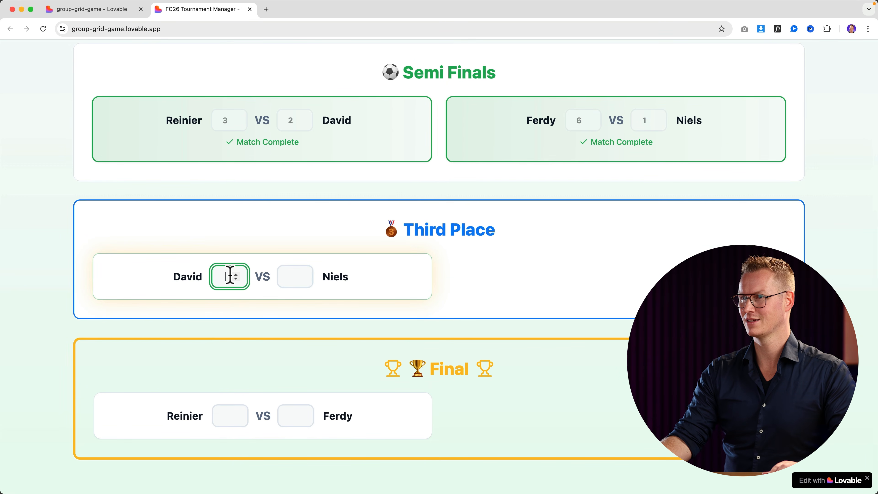
text(3)
key(Tab)
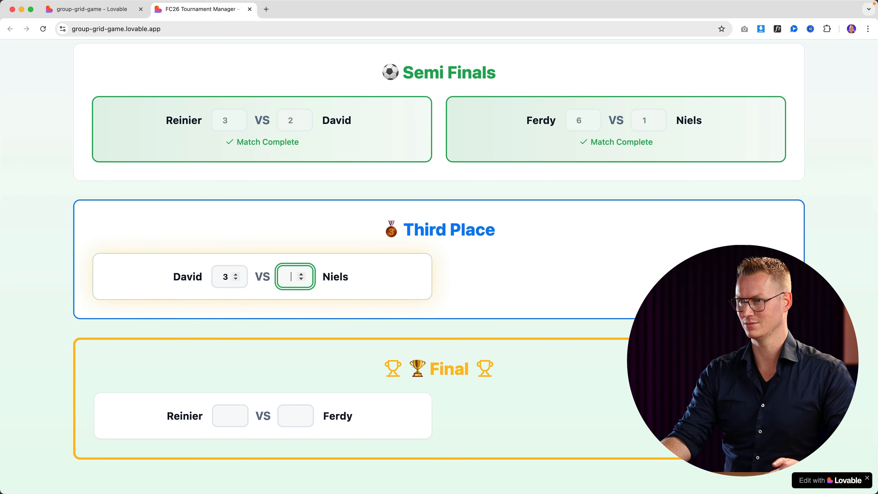
text(1)
key(Tab)
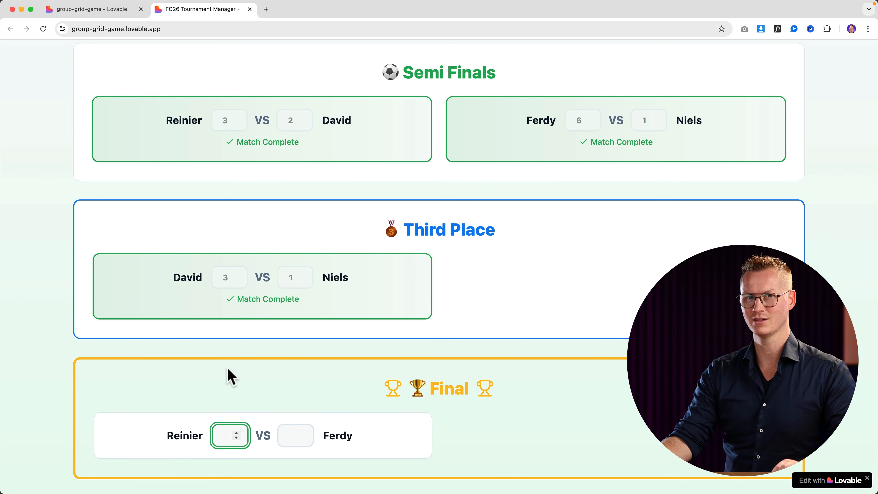
text(3)
key(Tab)
text(2)
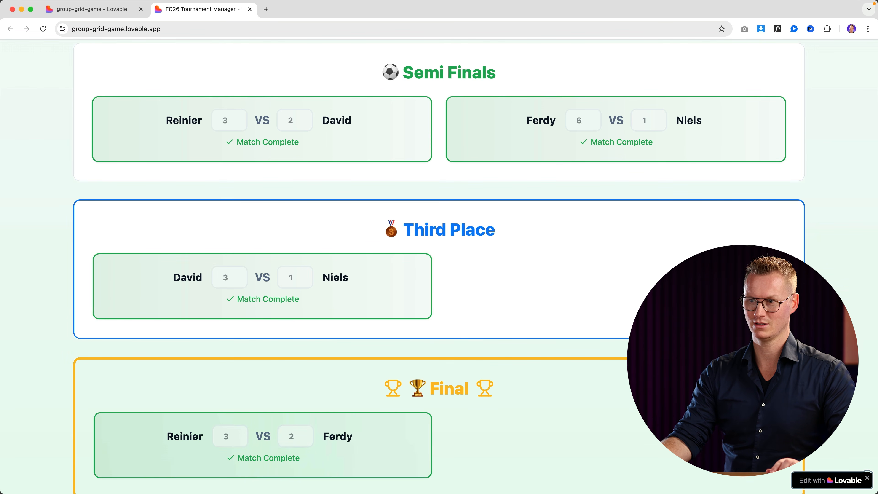
scroll(368, 345, down, 2)
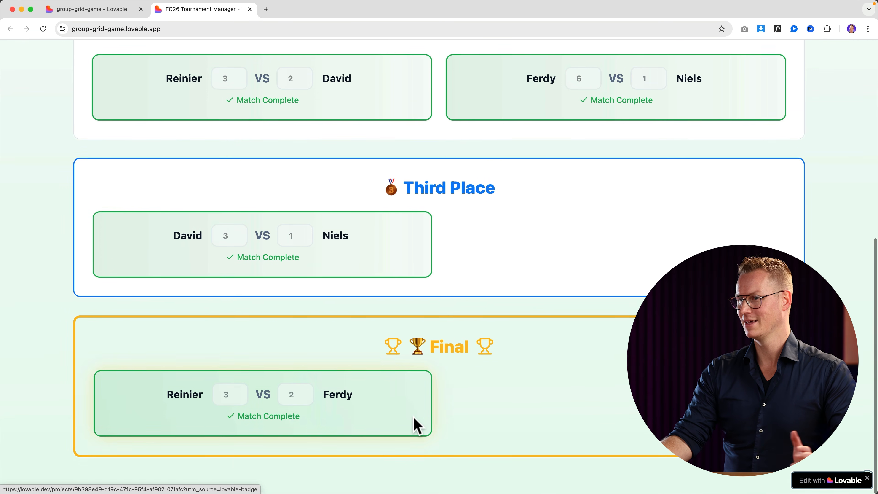
scroll(432, 343, up, 9)
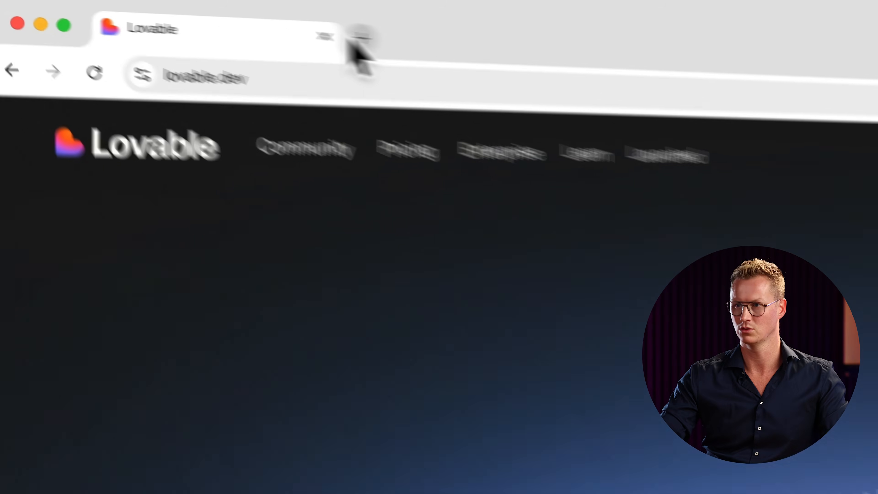
Open ChatGPT at chat.openai.com in a new browser tab.
click(356, 36)
text(chat.openai.com)
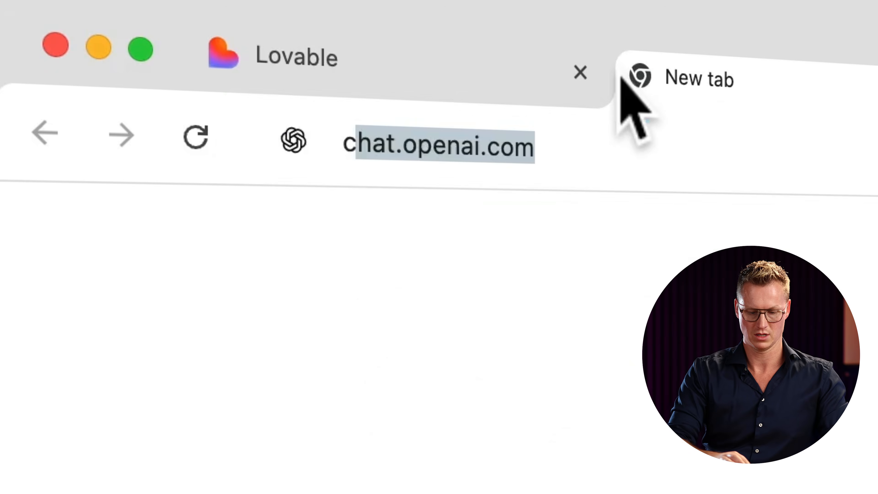
key(Return)
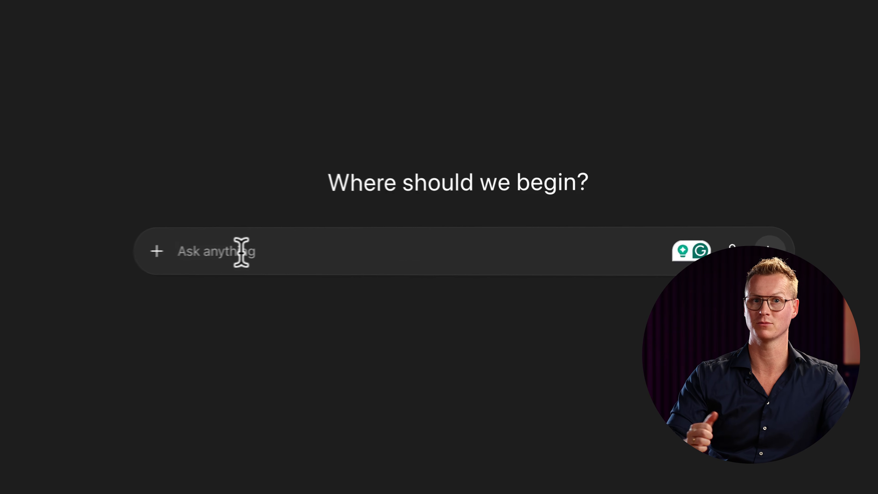
Draft a request for a Lovable prompt describing a light, bright-coloured web design agency website.
text(Ma)
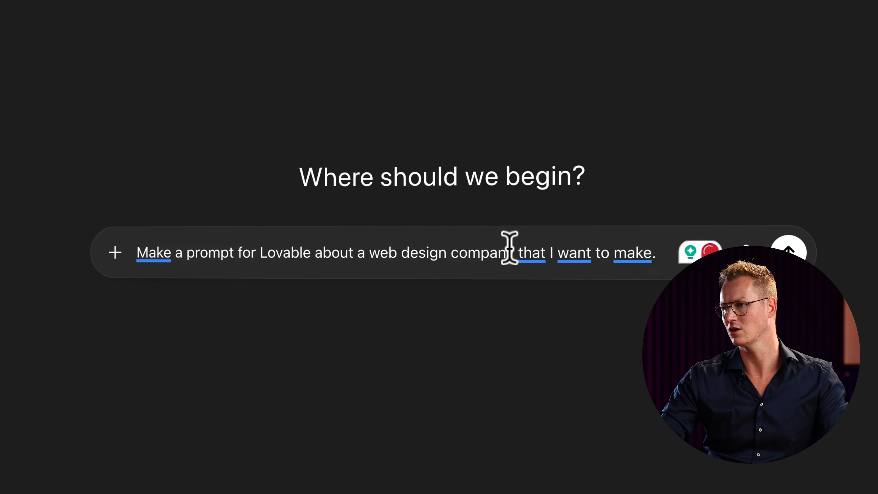
click(519, 256)
text(website)
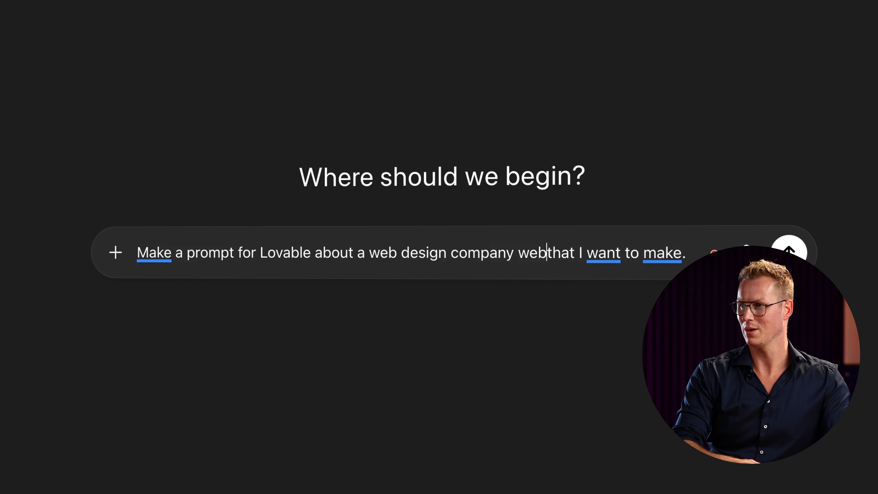
double_click(505, 249)
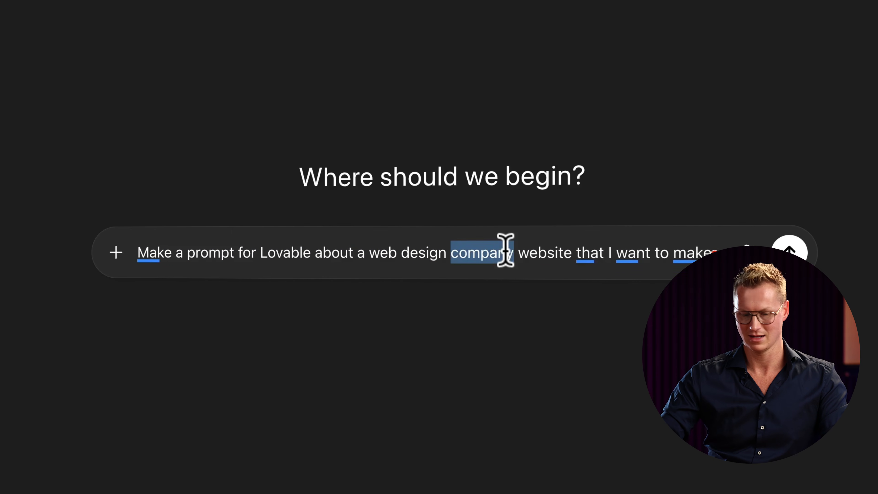
text(agency)
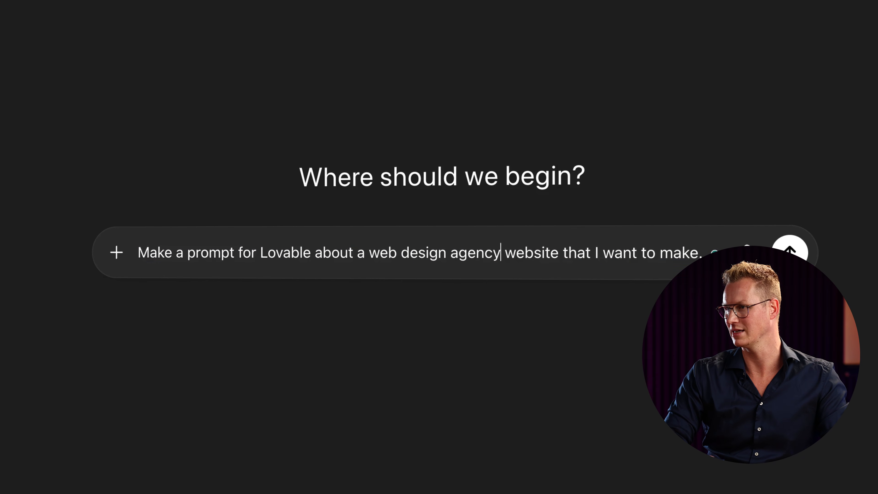
text(se )
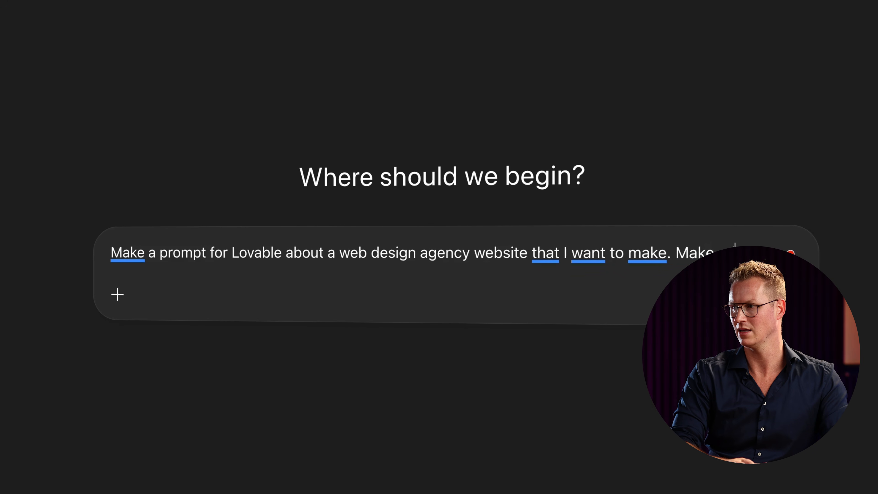
text(king (bright colors) website with the promina)
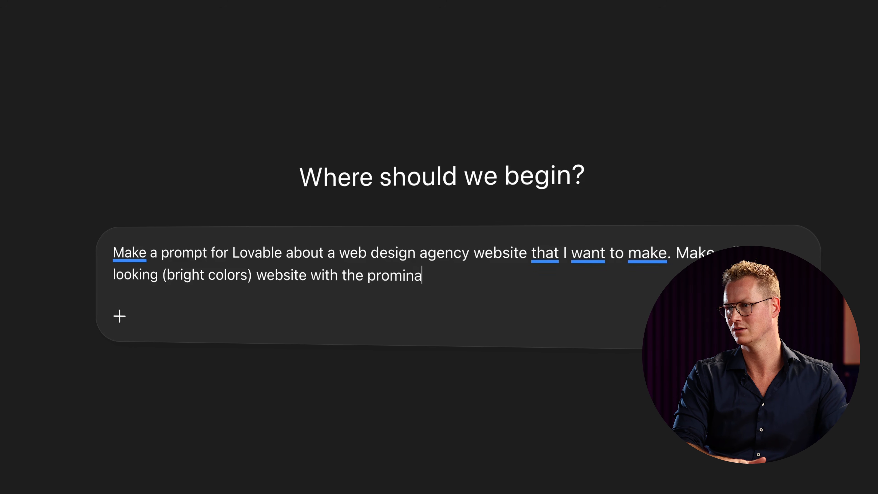
key(BackSpace)
text(ent color blue.)
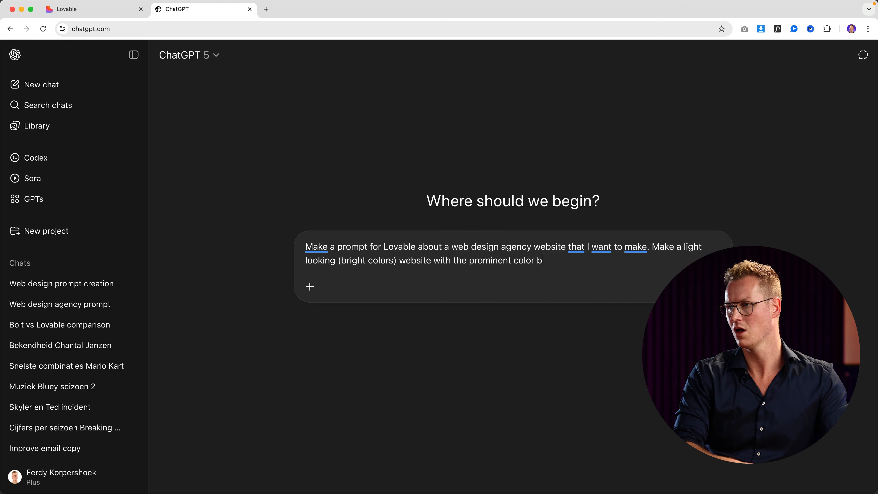
Send the request, copy ChatGPT's detailed Lovable prompt from the answer, and return to Lovable.
key(Return)
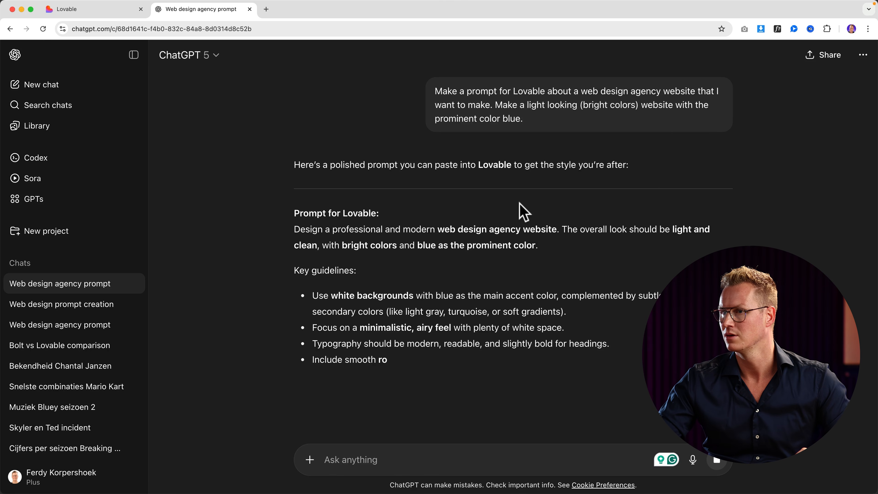
scroll(524, 212, down, 5)
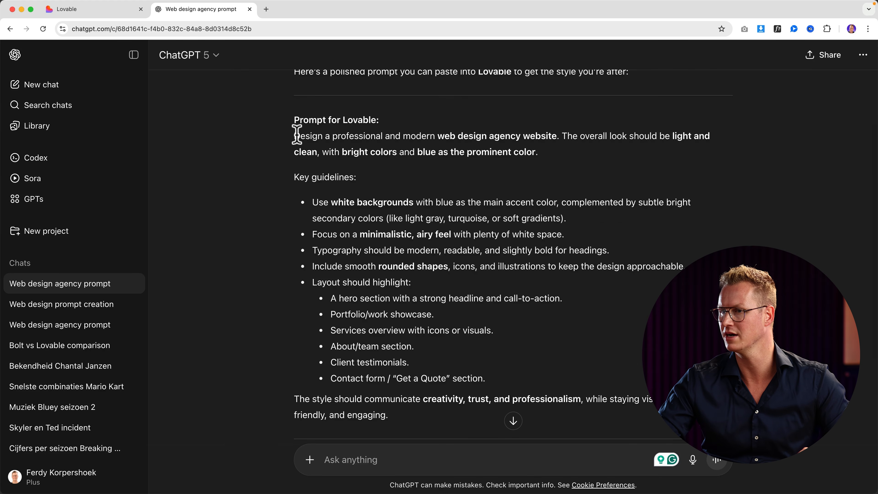
scroll(297, 136, down, 3)
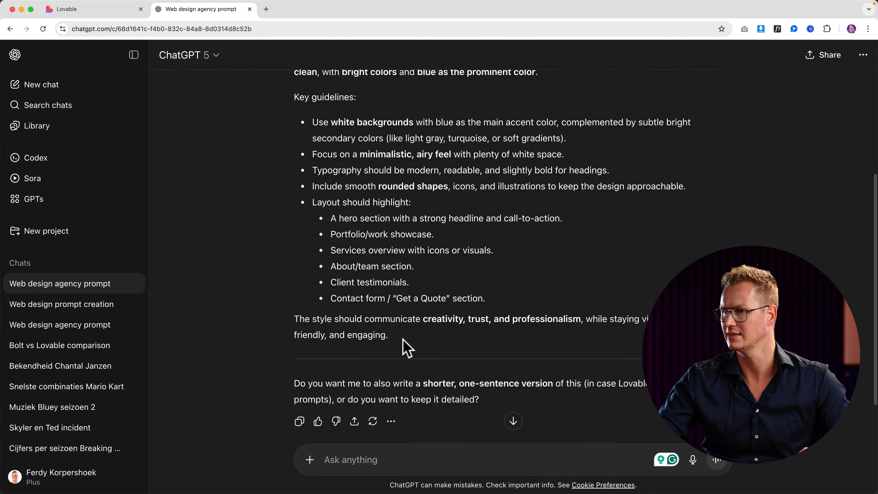
scroll(408, 348, up, 2)
drag(404, 409, 296, 131)
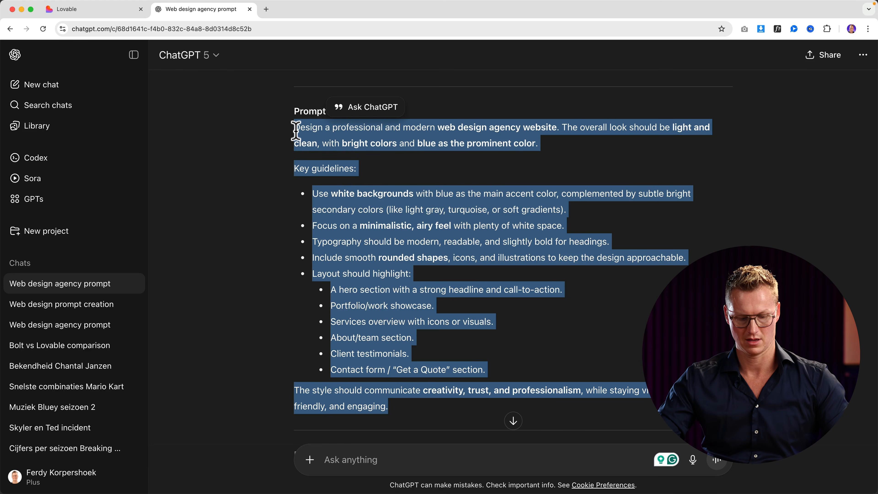
click(103, 14)
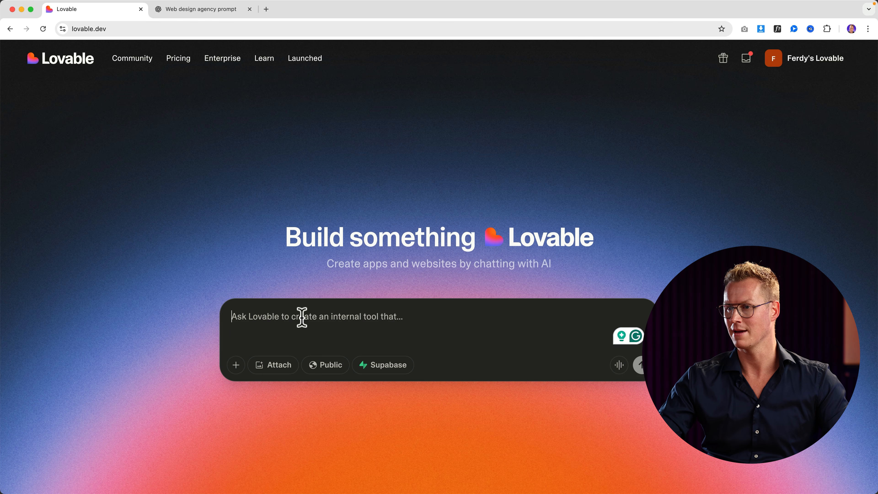
Paste the ChatGPT web design agency prompt into Lovable and submit it to generate the DesignCo site.
key(super+v)
scroll(366, 346, up, 10)
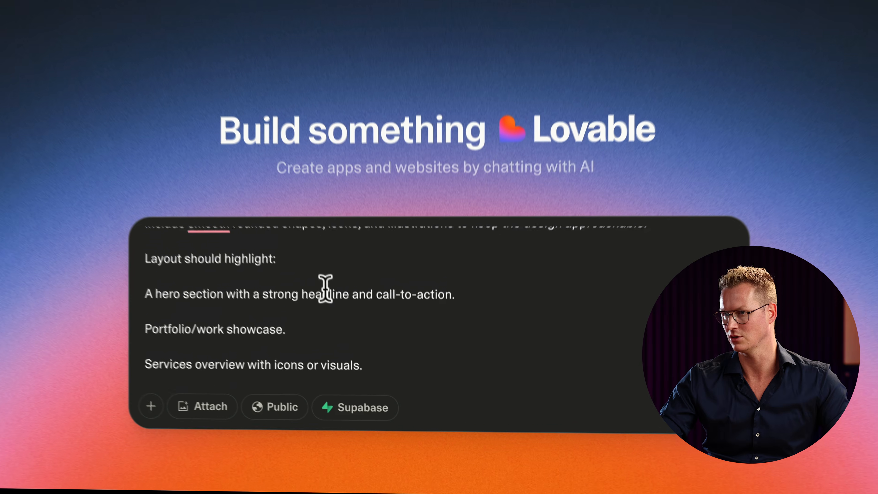
scroll(306, 261, up, 3)
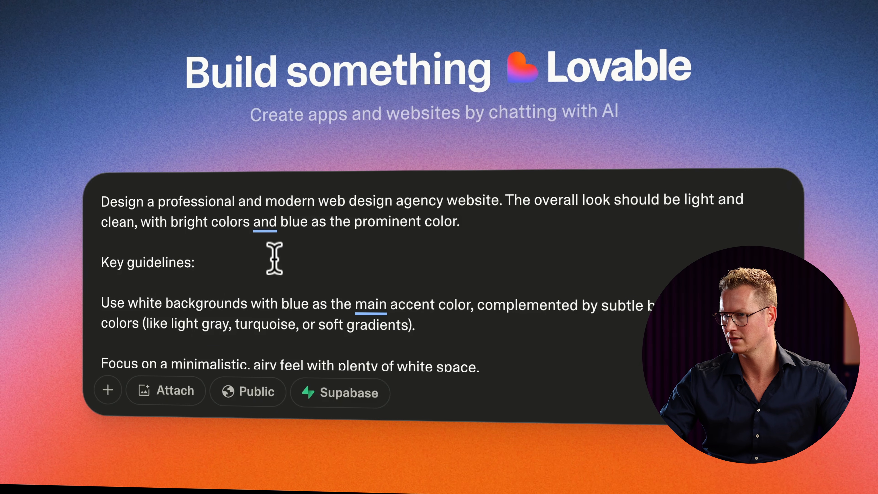
scroll(271, 259, down, 1)
scroll(270, 259, down, 5)
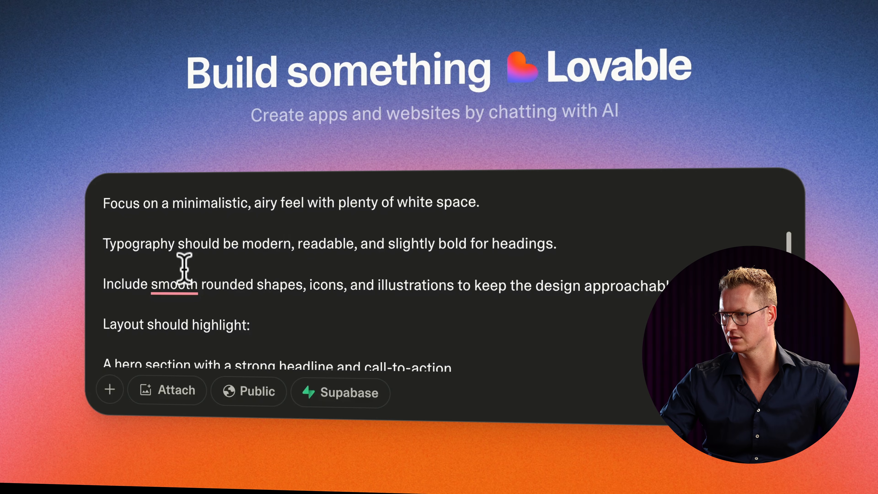
scroll(366, 294, down, 10)
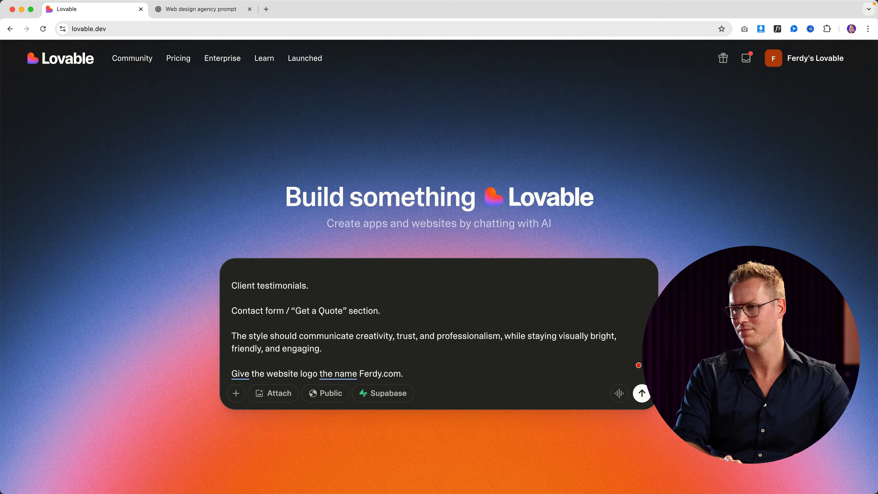
click(642, 392)
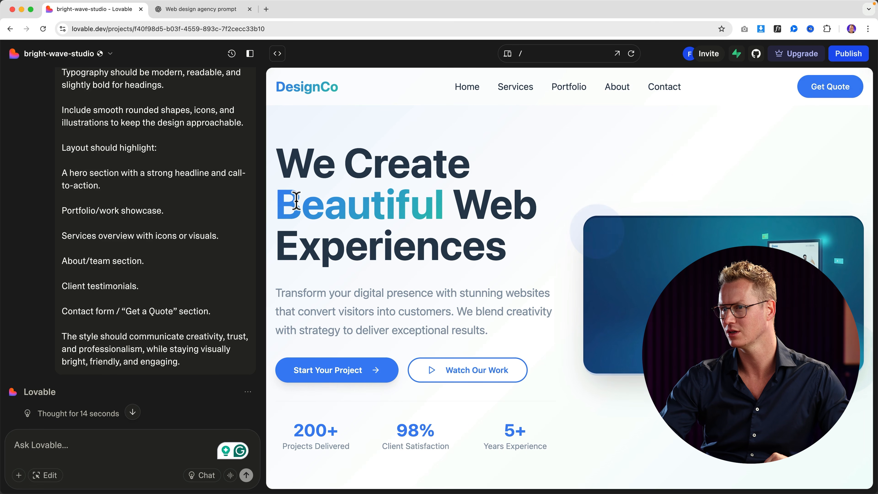
drag(287, 204, 410, 203)
click(440, 207)
scroll(413, 204, down, 10)
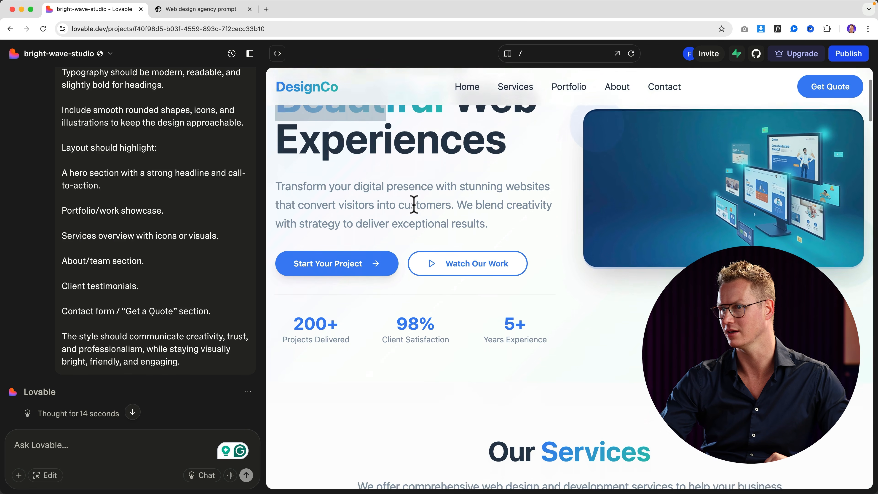
scroll(566, 216, down, 15)
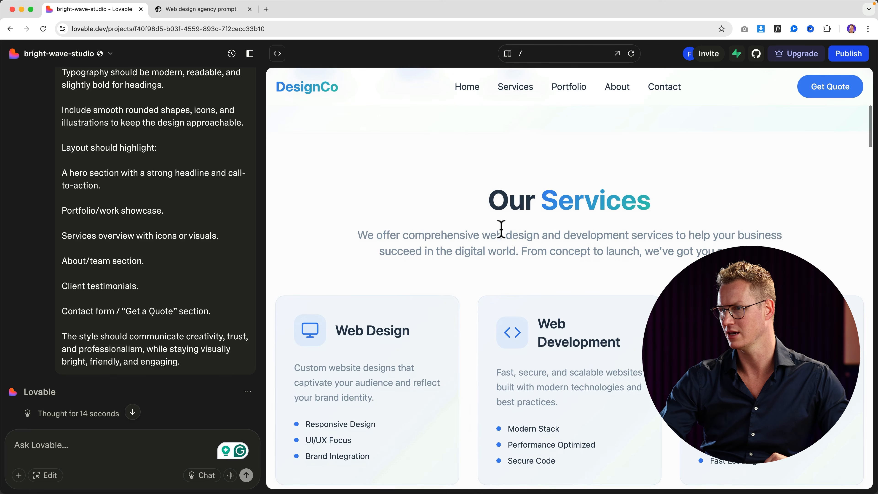
scroll(486, 243, down, 20)
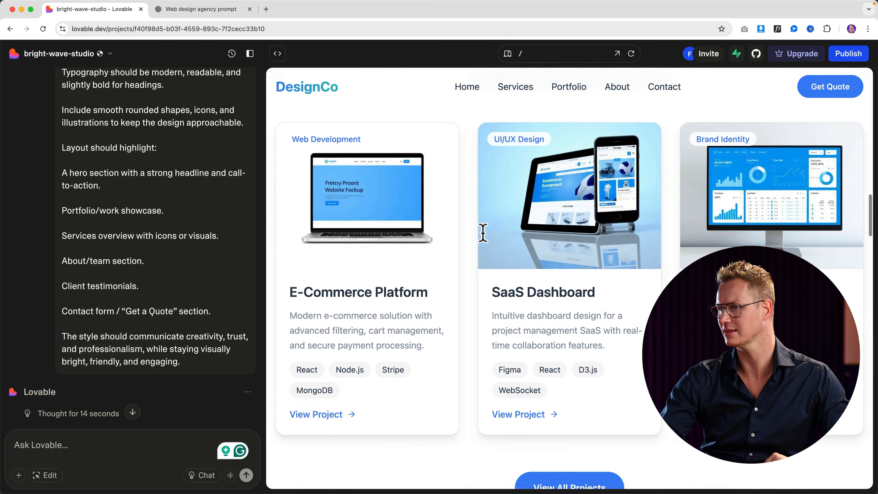
scroll(458, 242, down, 12)
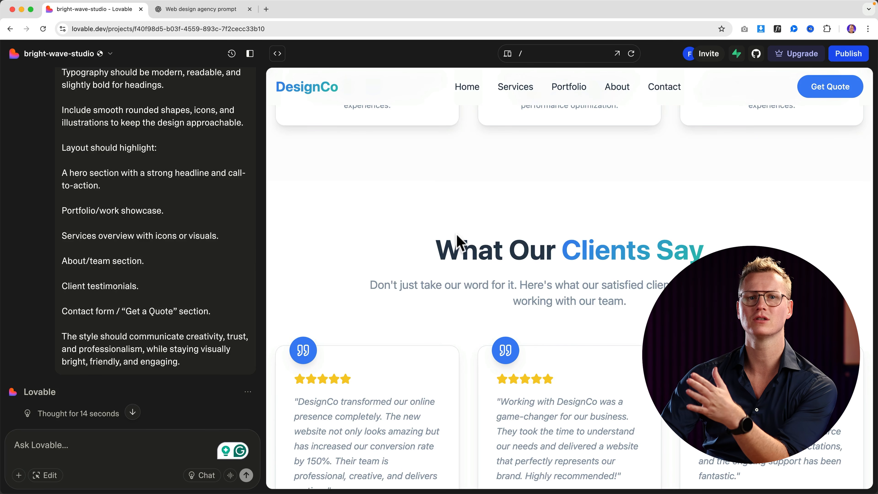
scroll(459, 242, down, 10)
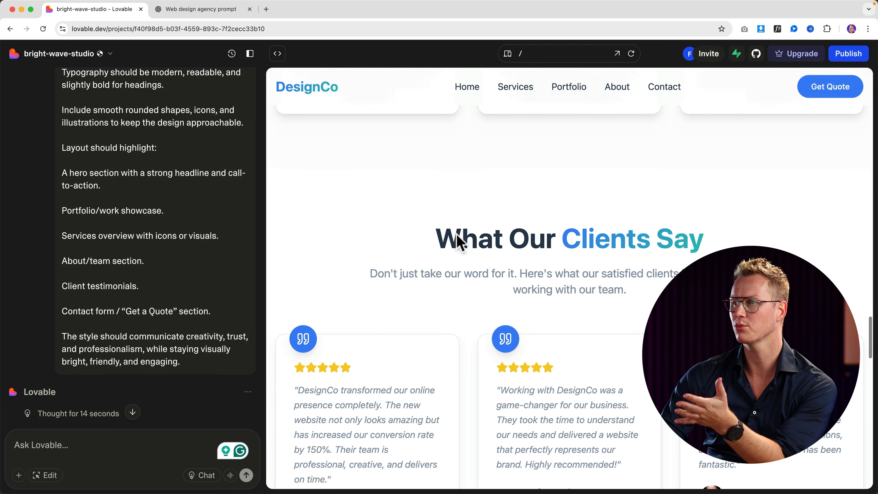
scroll(461, 243, down, 10)
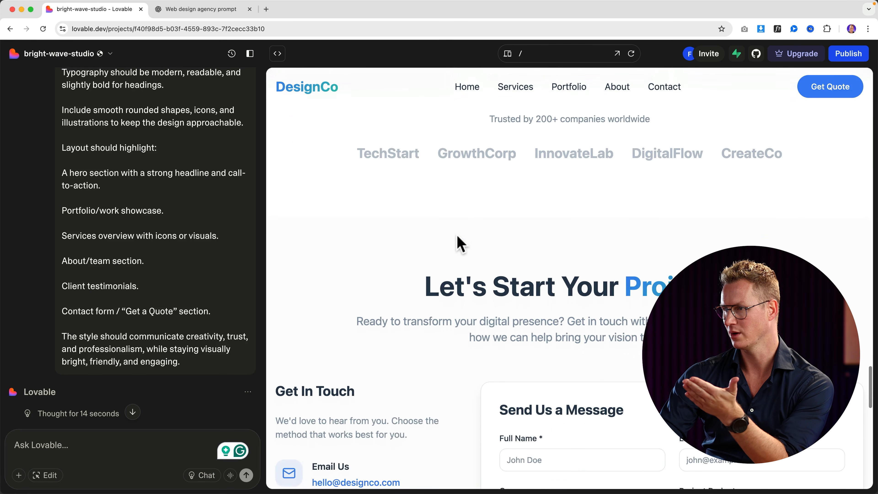
scroll(460, 243, down, 10)
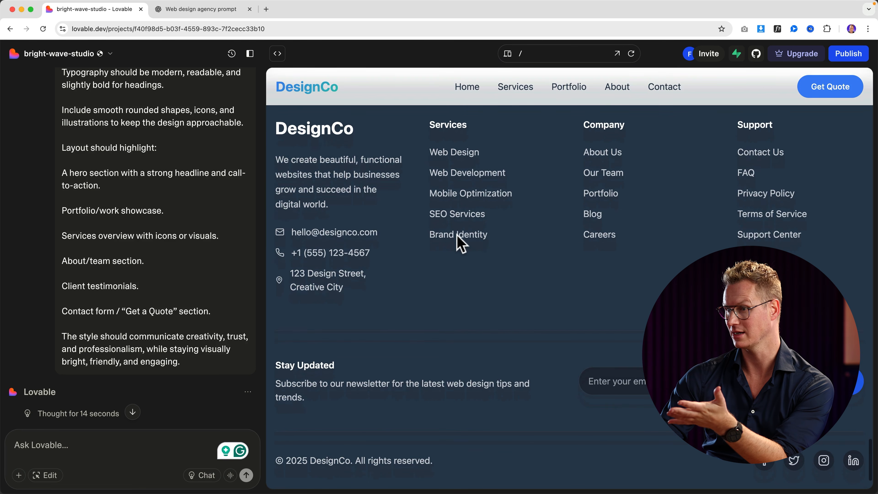
scroll(460, 244, up, 15)
scroll(455, 239, up, 10)
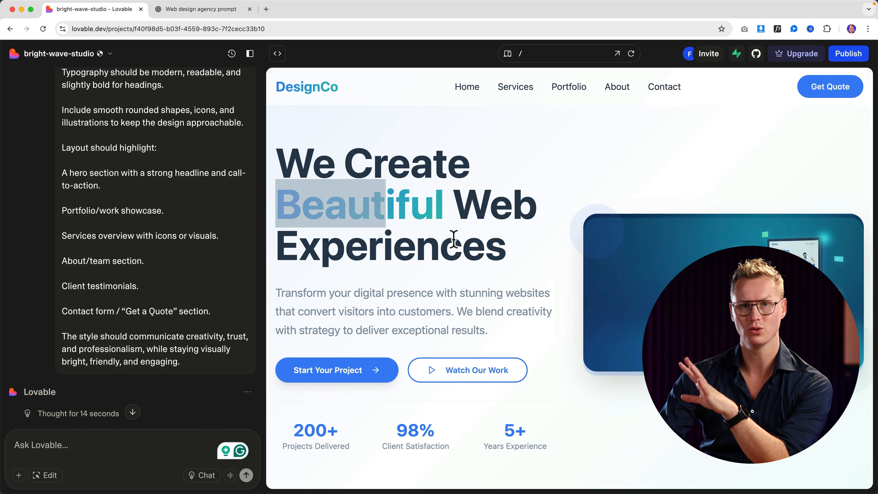
click(491, 189)
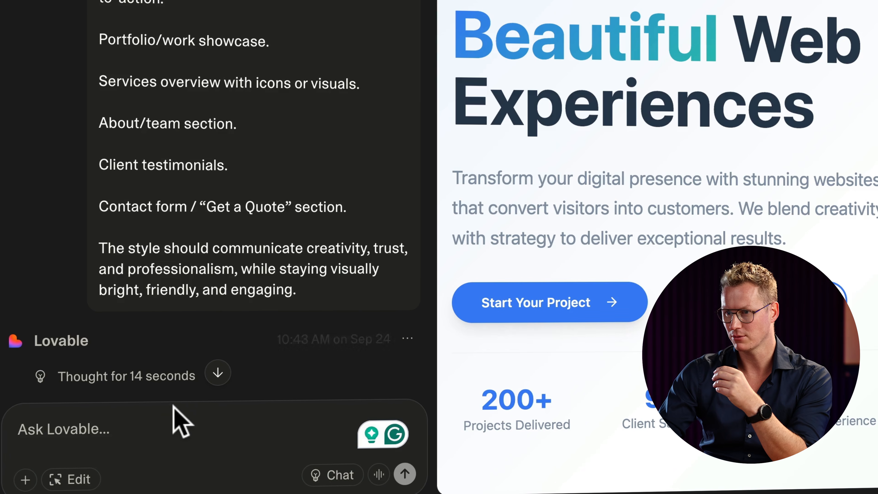
Request orange gradients, no Home menu item or hero image, and centred content on a fixed dark futuristic background.
click(163, 426)
text(Make the main color blue orange, and)
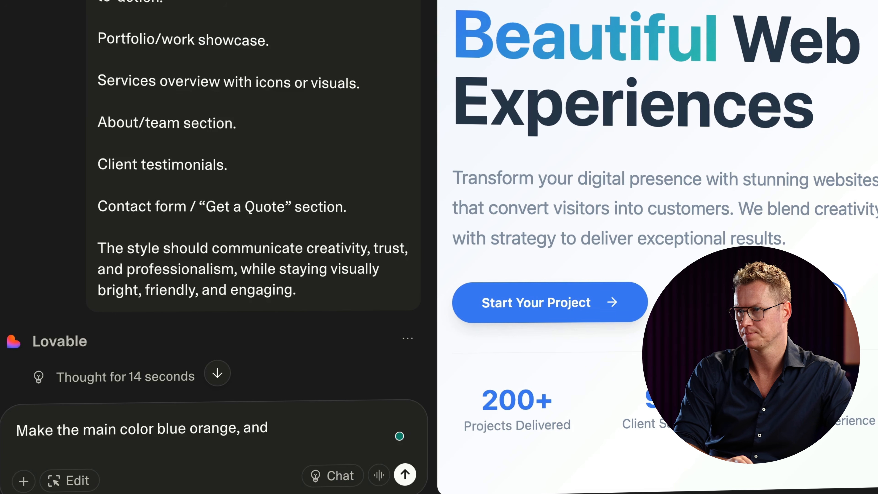
text(give the gradients a)
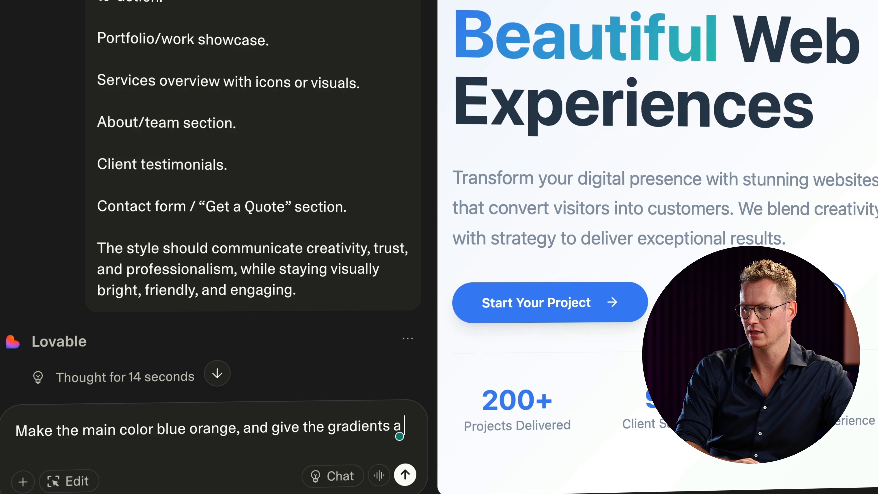
text(n orange color and a slighly ligher orange color.)
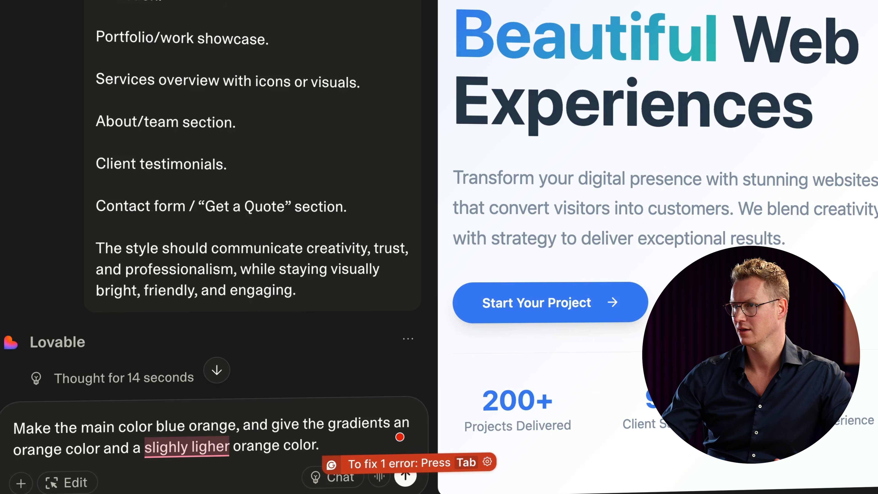
key(shift+Return)
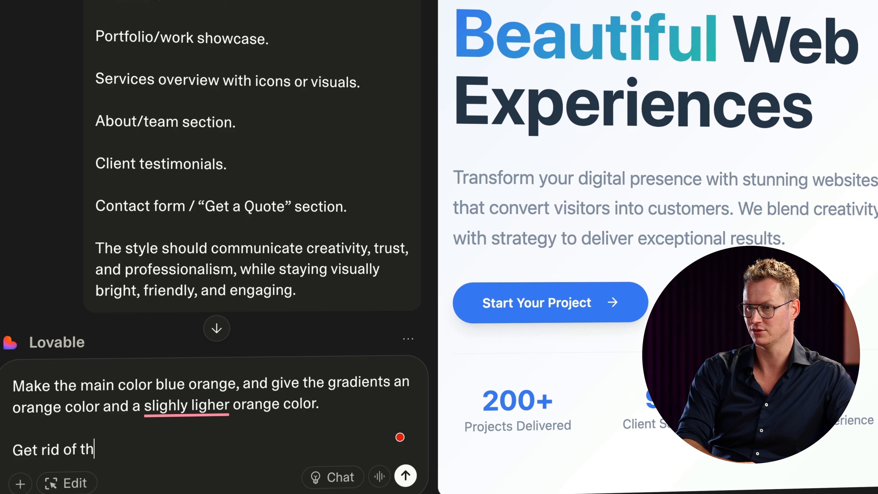
text(page)
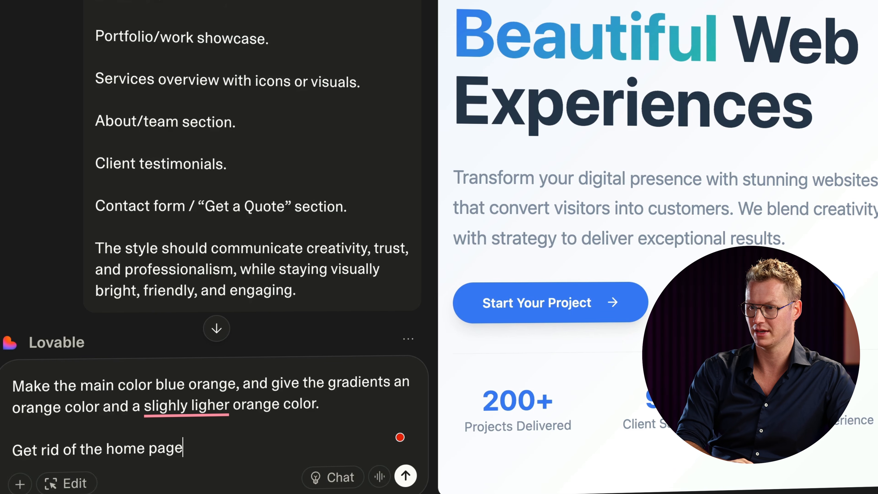
text( item in the head)
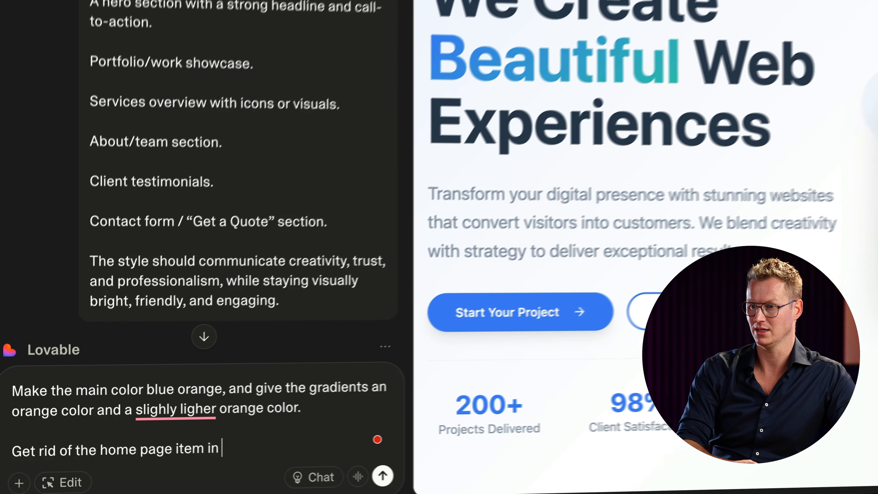
text(er menu.)
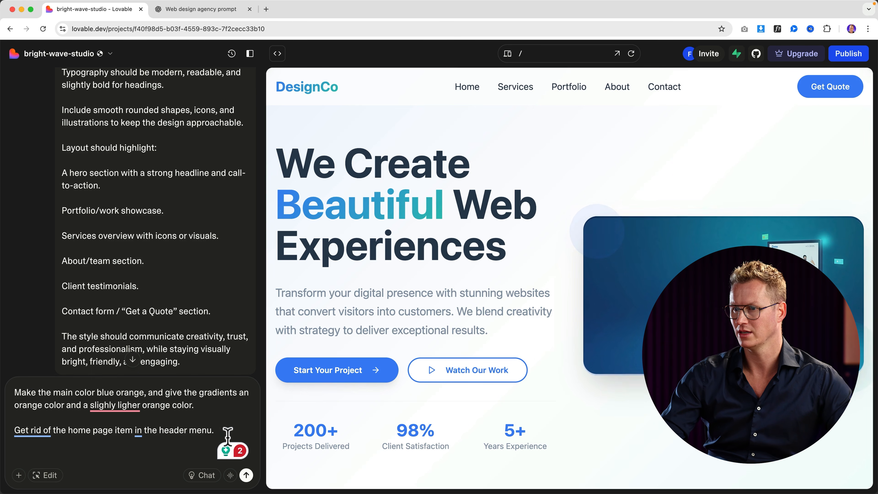
text(Get rid of the)
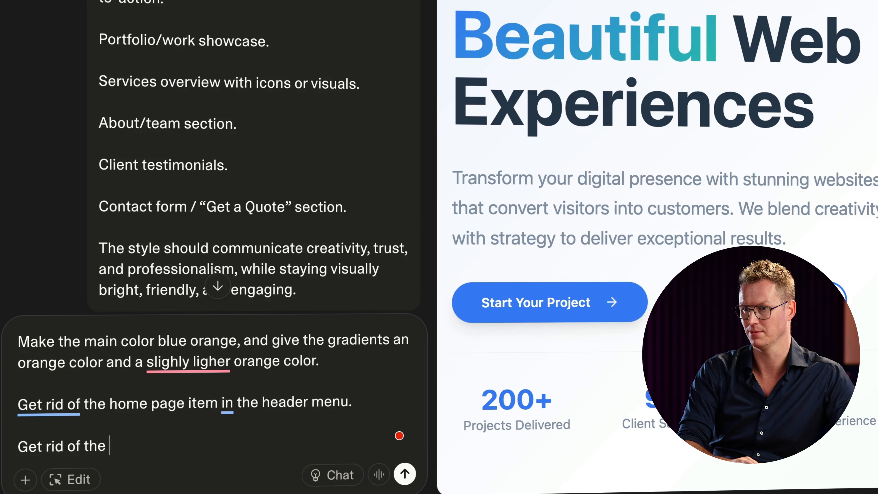
text( image in the hero and bring the content to the)
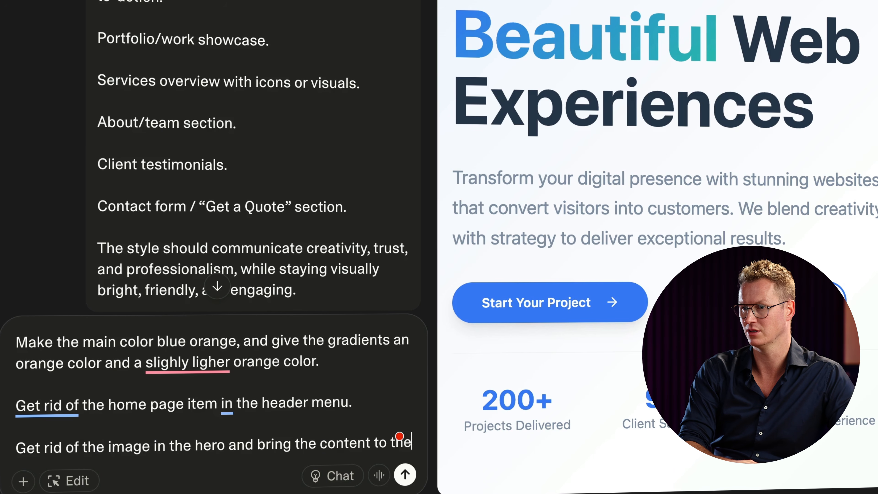
text(ce)
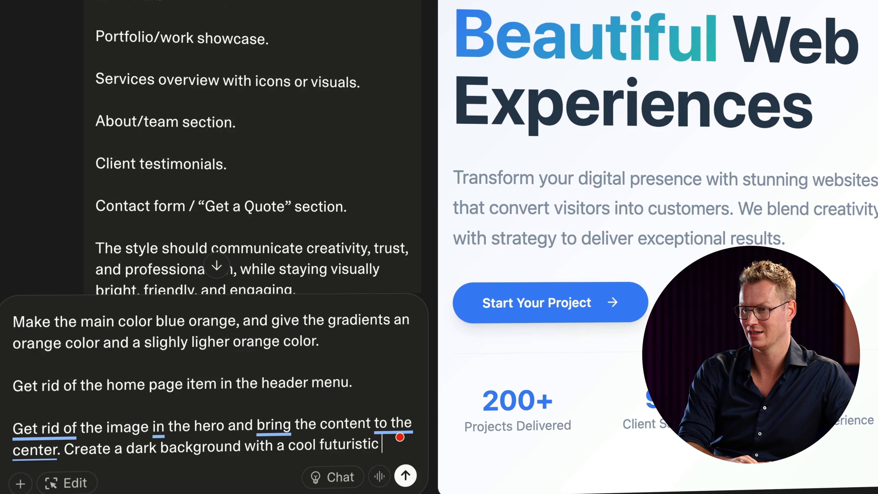
text(ct and)
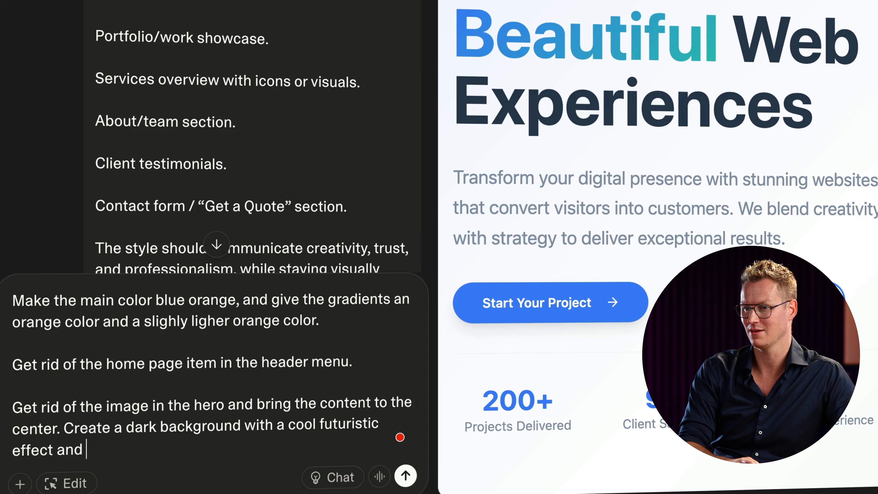
text( make that background fi)
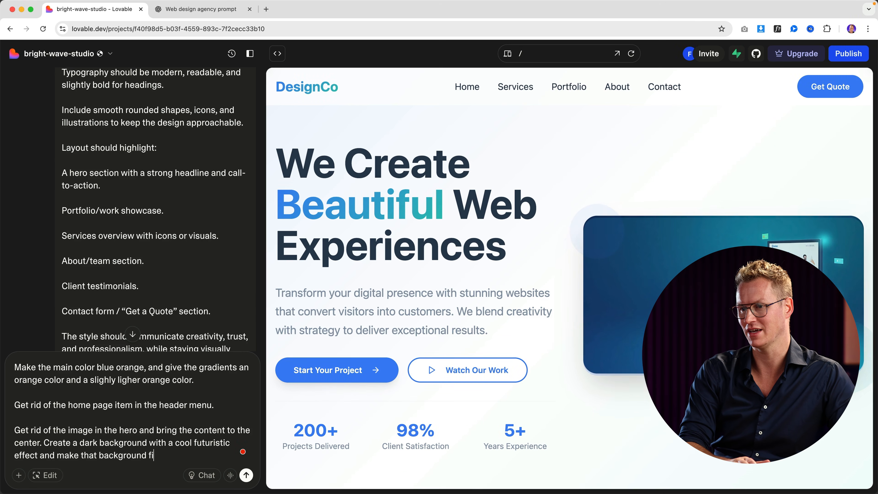
text(xed.)
key(Return)
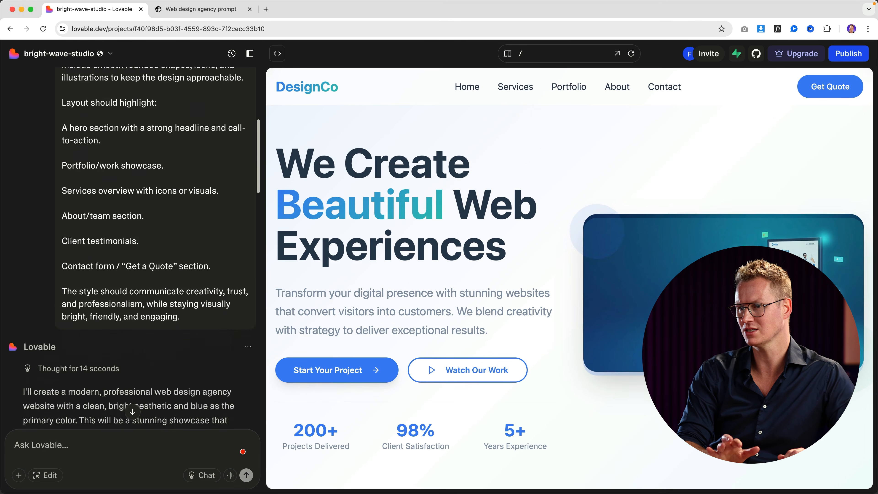
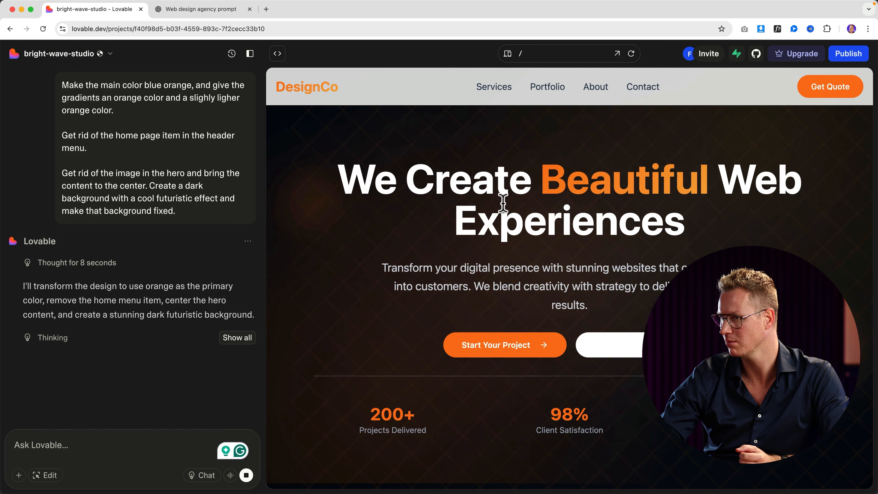
Scroll down to the Portfolio heading, highlight part of its text, then scroll back up.
scroll(504, 204, down, 8)
scroll(504, 208, down, 10)
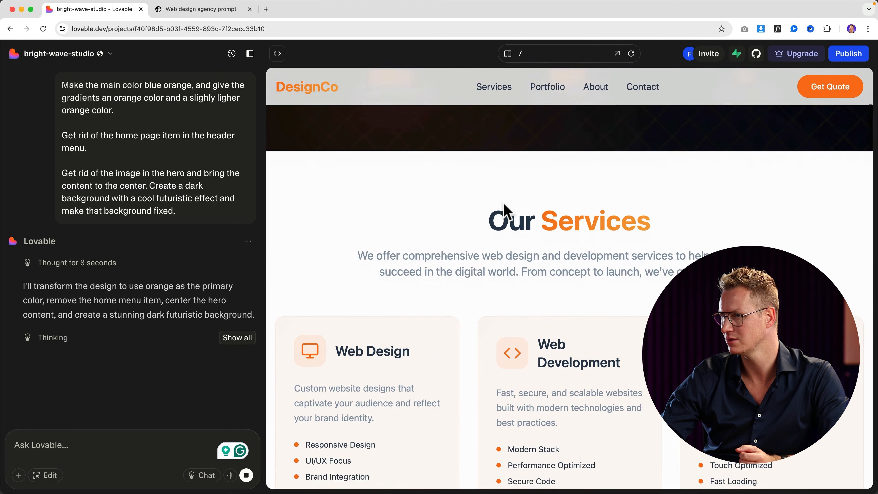
scroll(503, 204, down, 1)
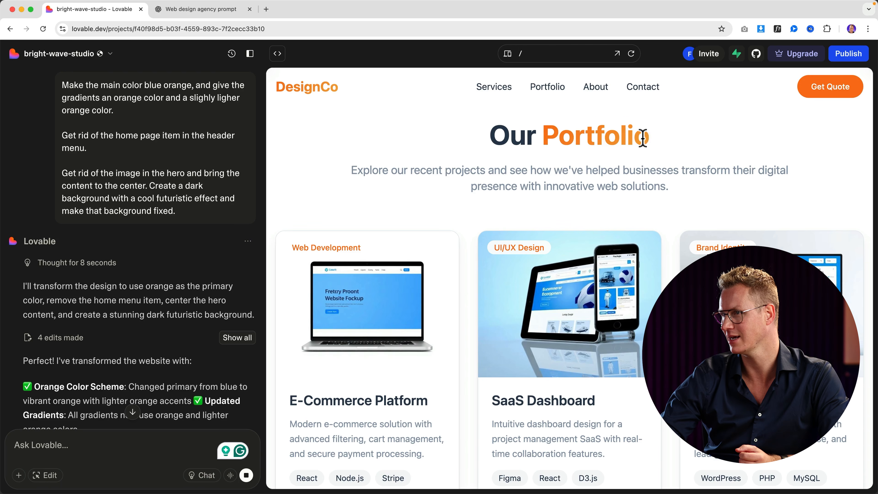
drag(643, 139, 594, 137)
click(570, 138)
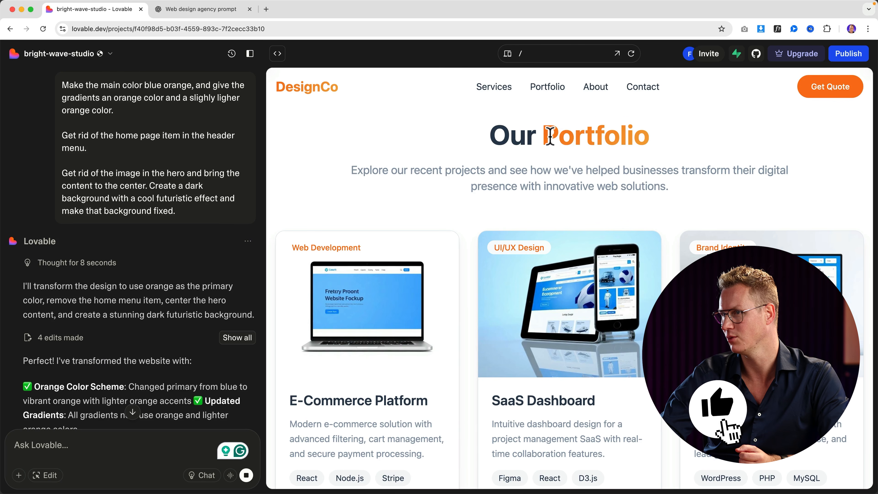
scroll(615, 184, up, 12)
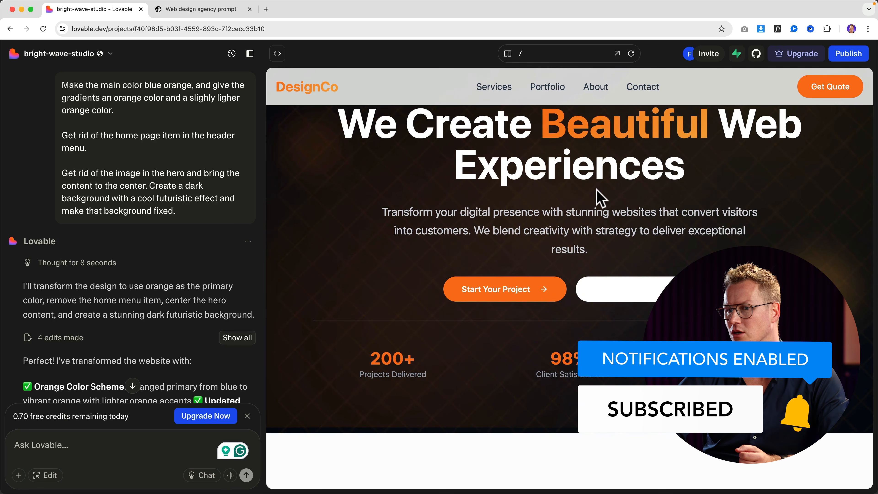
In Edit mode, ask for the Watch Our Work button background to become transparent.
click(47, 477)
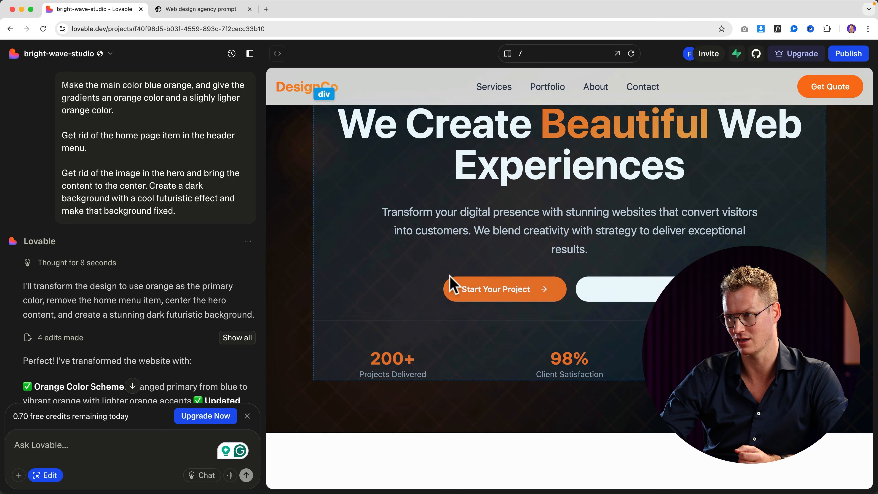
click(621, 295)
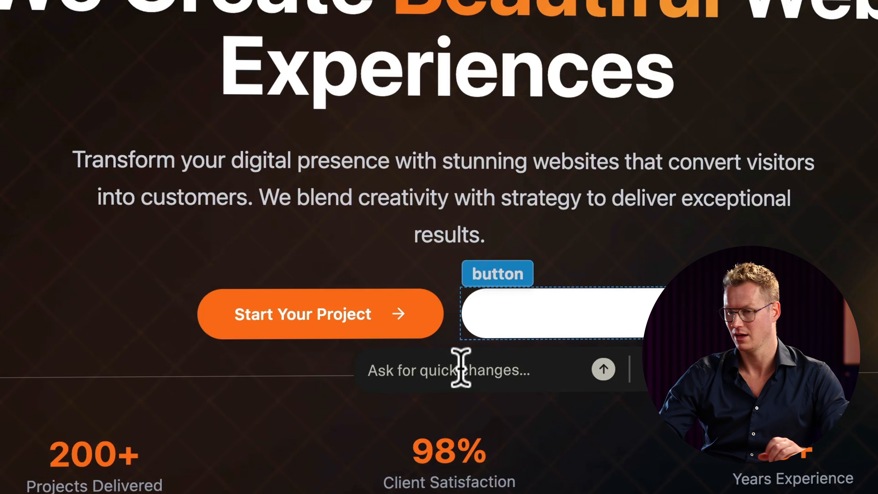
click(460, 366)
text(make the button backgrou)
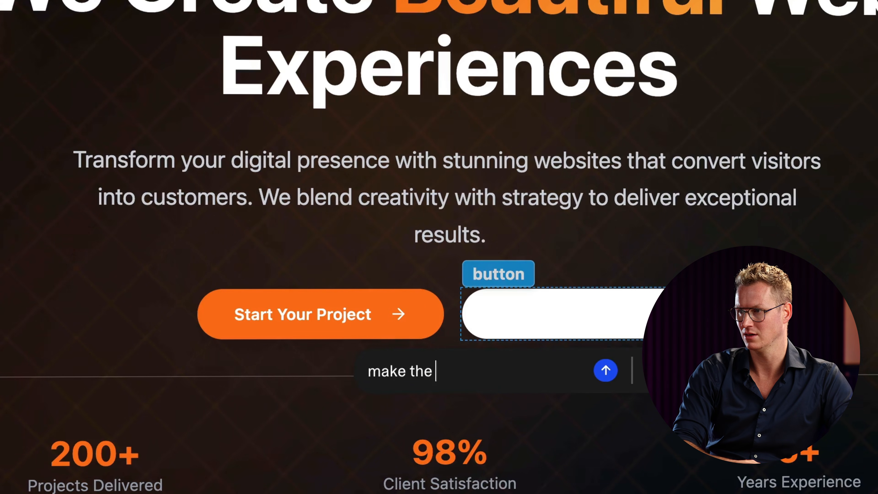
text(nd transpar)
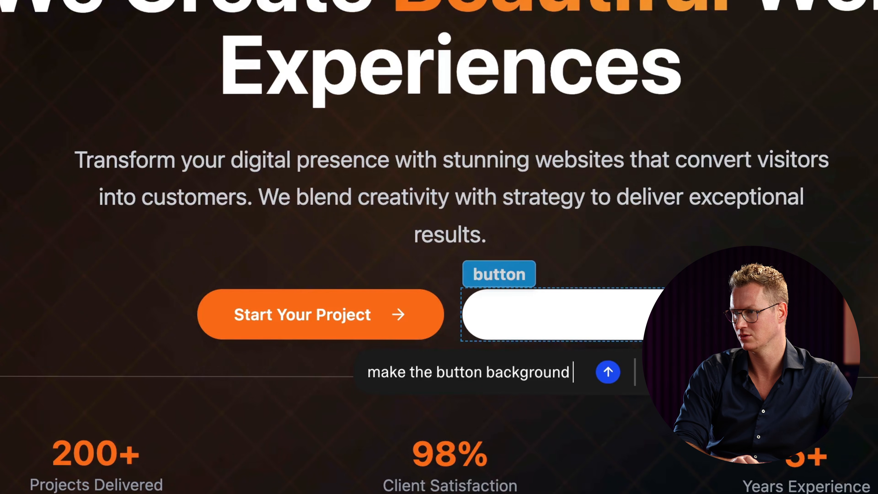
text(ent)
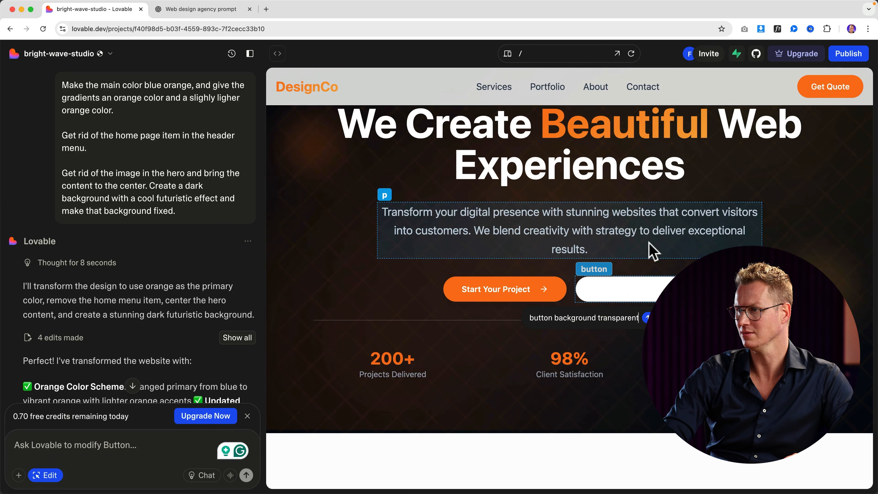
key(Return)
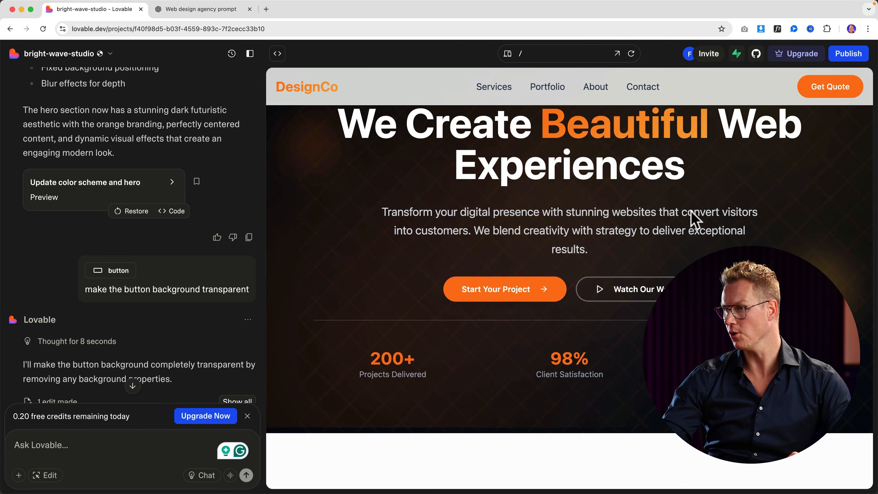
click(48, 477)
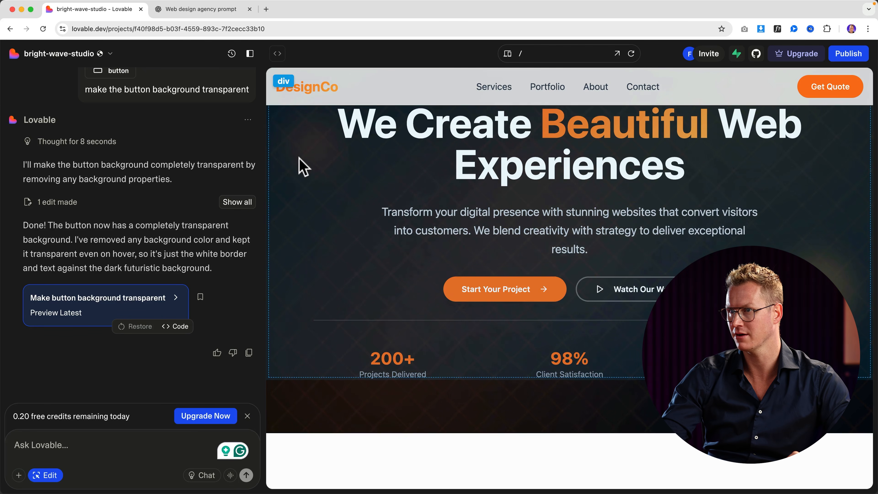
Inspect the hero section's spacing and background settings, then select the Start Your Project button.
scroll(303, 166, up, 3)
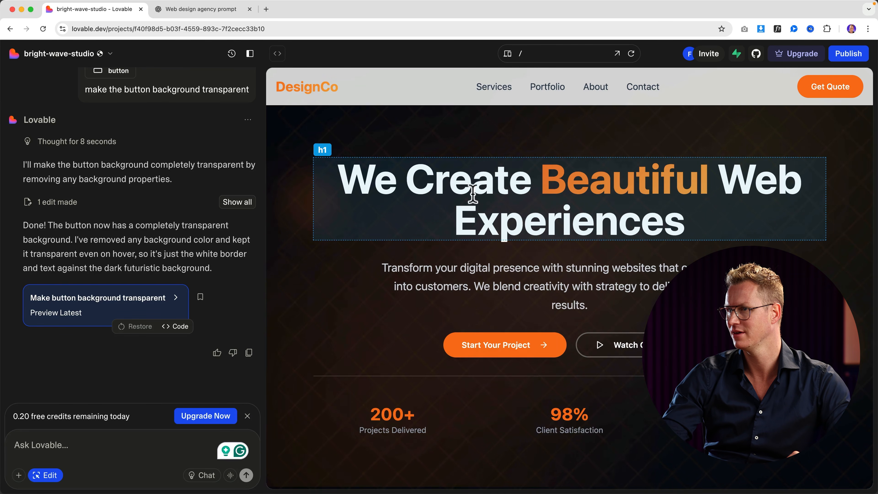
click(299, 170)
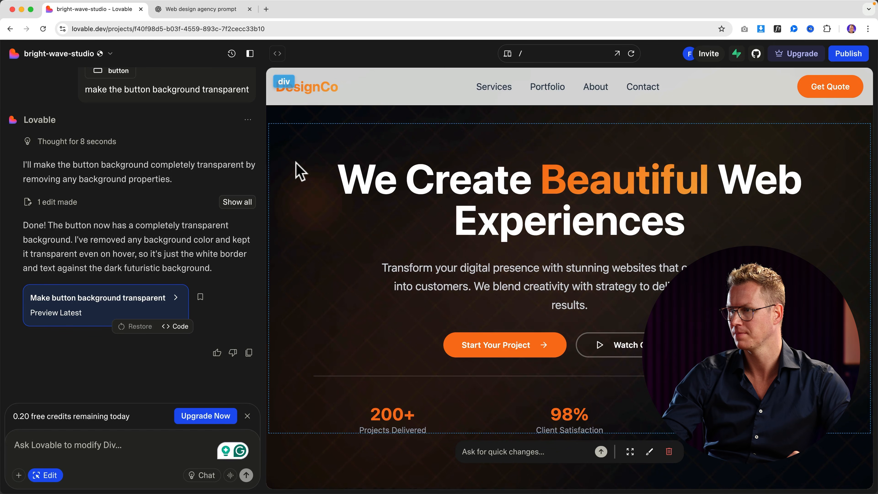
click(629, 451)
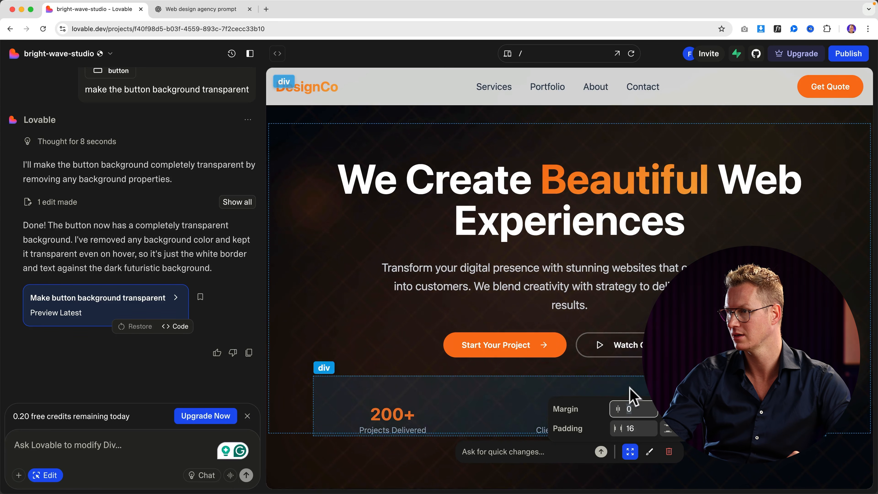
click(649, 451)
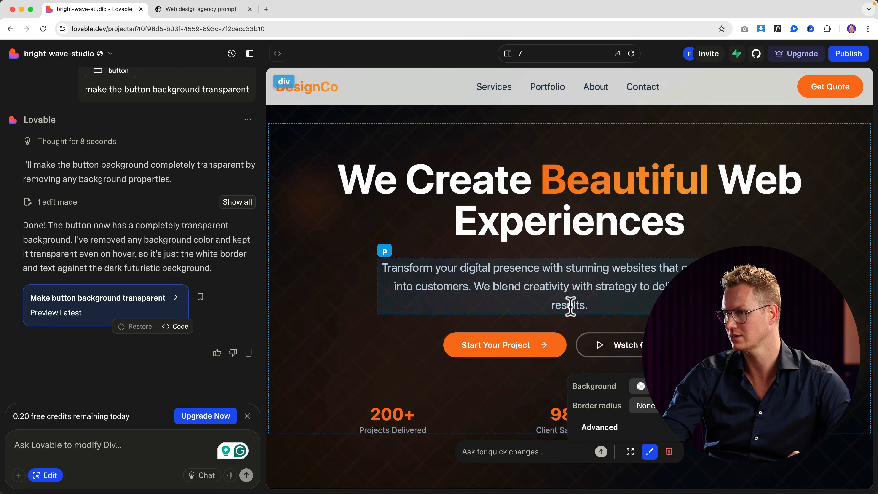
scroll(570, 301, down, 3)
click(495, 239)
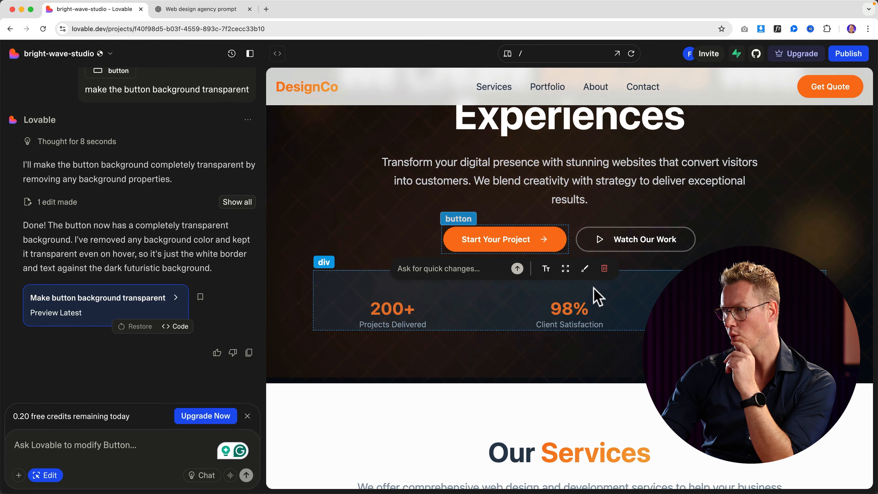
Rename the Portfolio heading to 'Latest Work', then change it back to 'Portfolio'.
scroll(596, 296, down, 15)
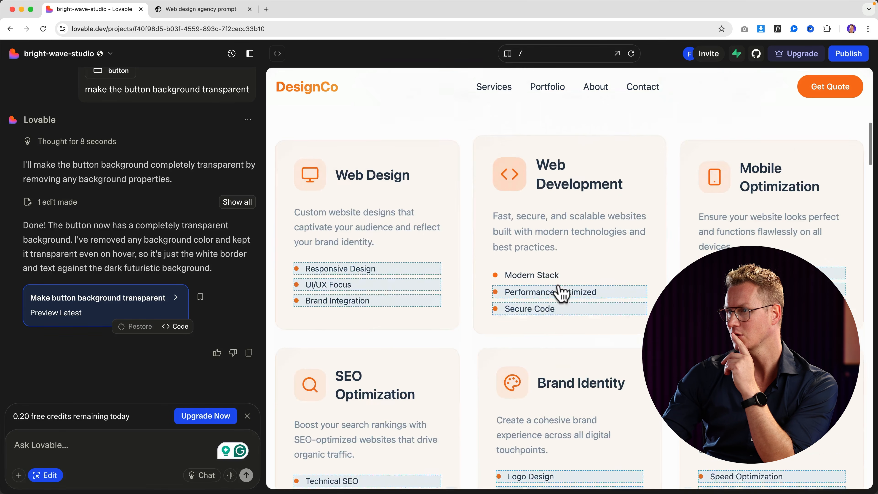
scroll(559, 293, down, 10)
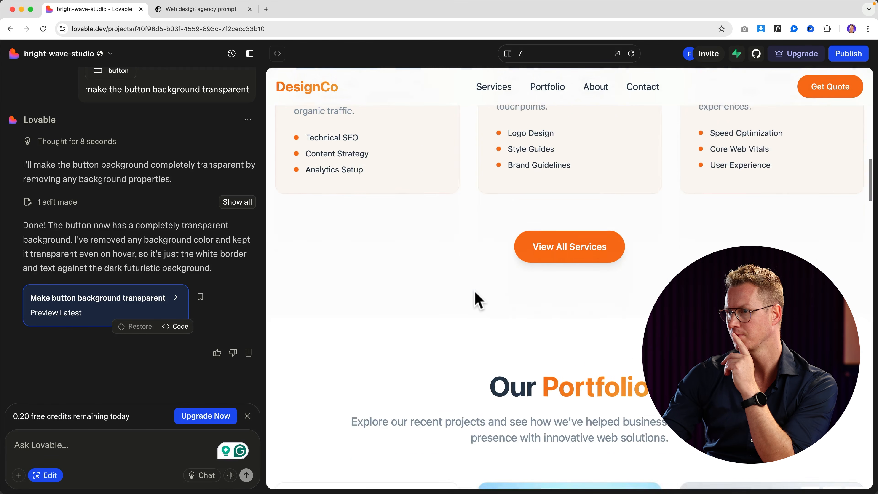
scroll(475, 291, down, 3)
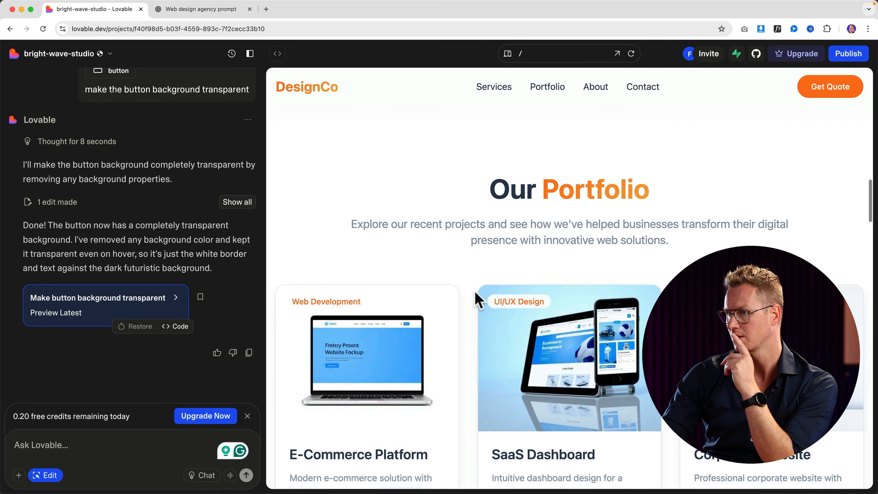
click(600, 175)
double_click(576, 190)
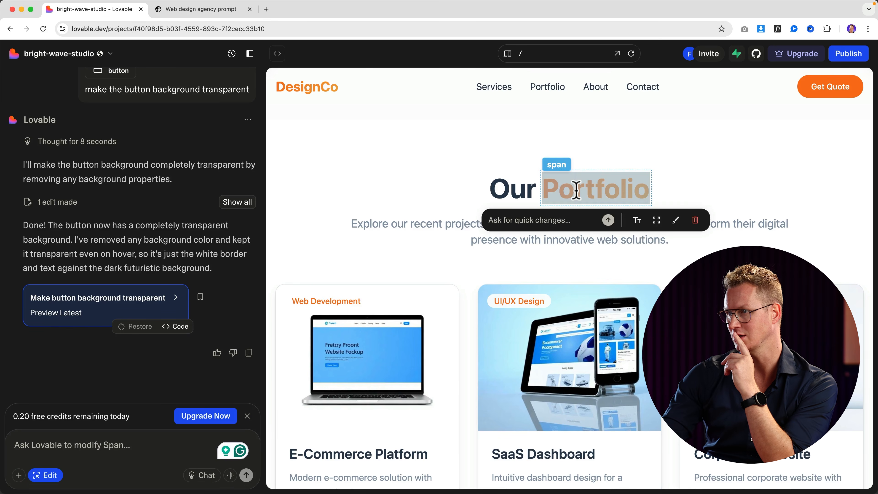
text(Latest Work)
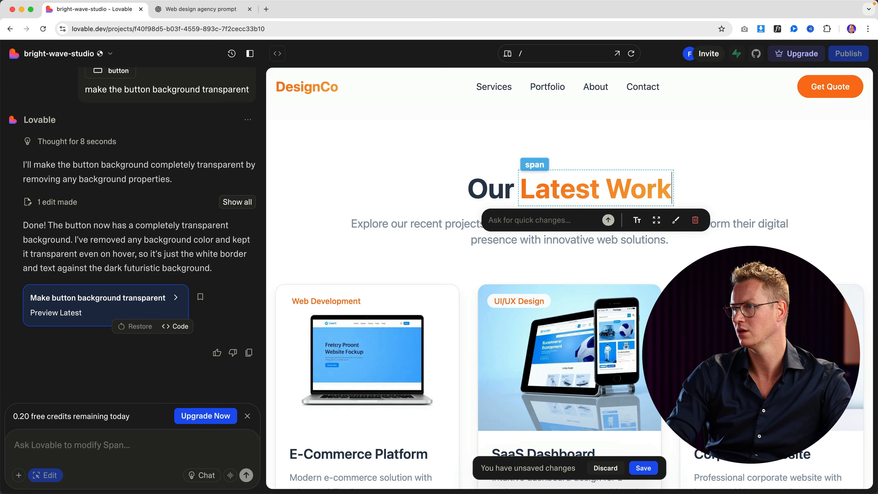
triple_click(616, 189)
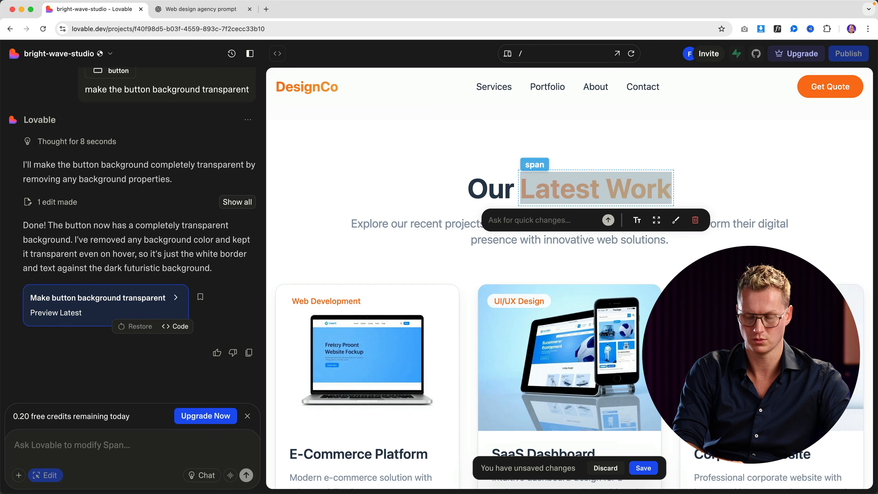
text(Portfolio)
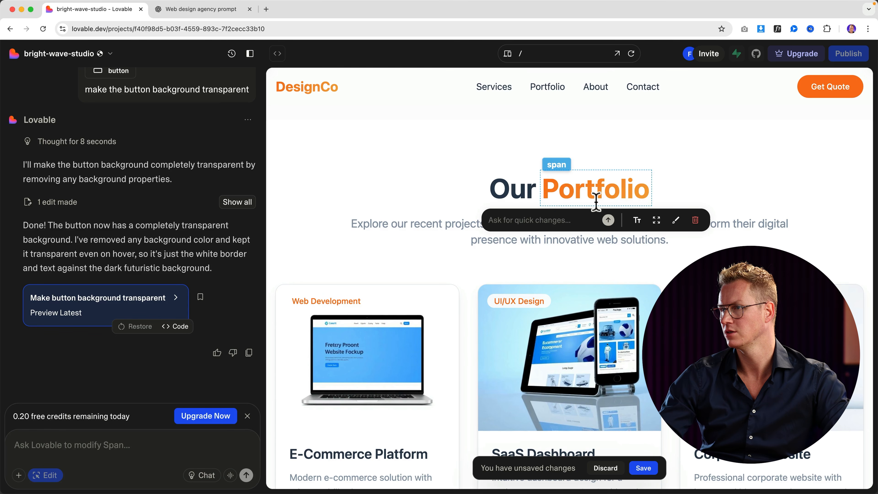
click(467, 223)
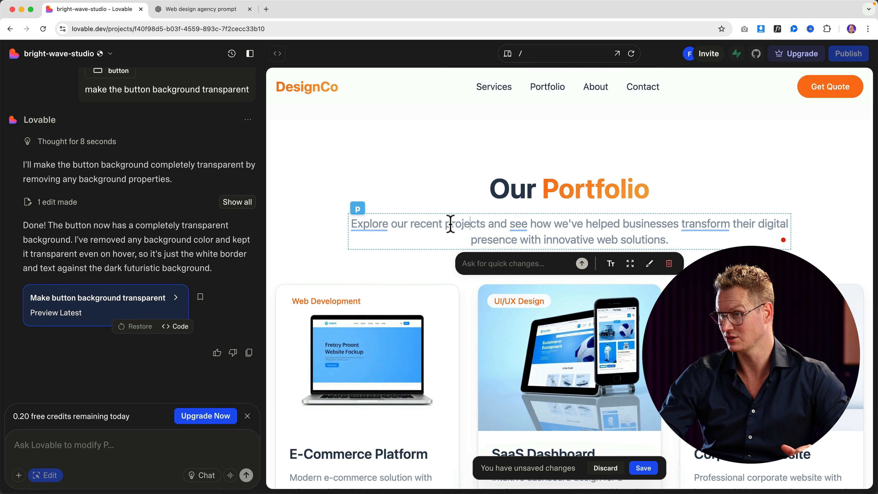
scroll(502, 227, down, 4)
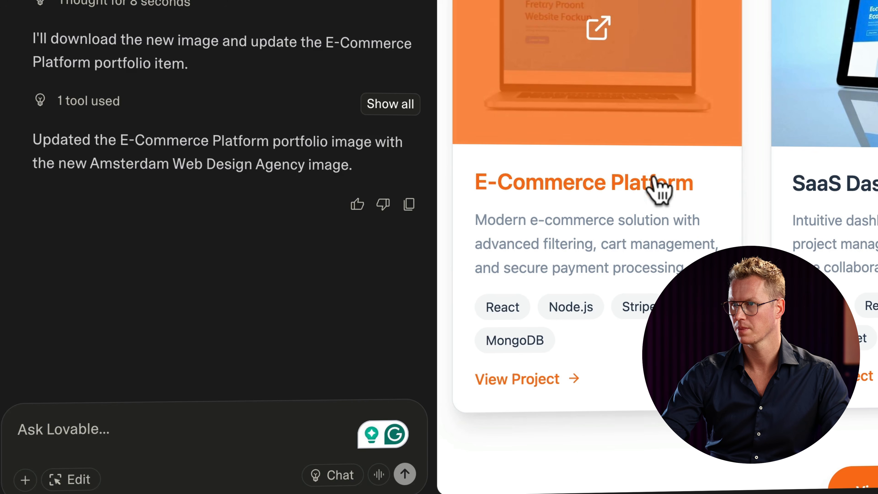
Request the pasted logo in header and footer, its orange as main and lighter gradient colour, linked to the homepage.
text(Replace to logo)
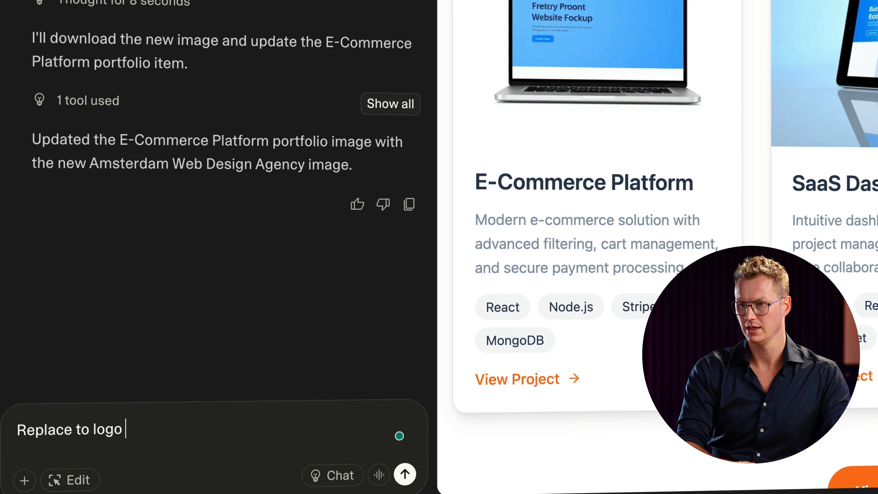
text( in the header and the footer to this one:)
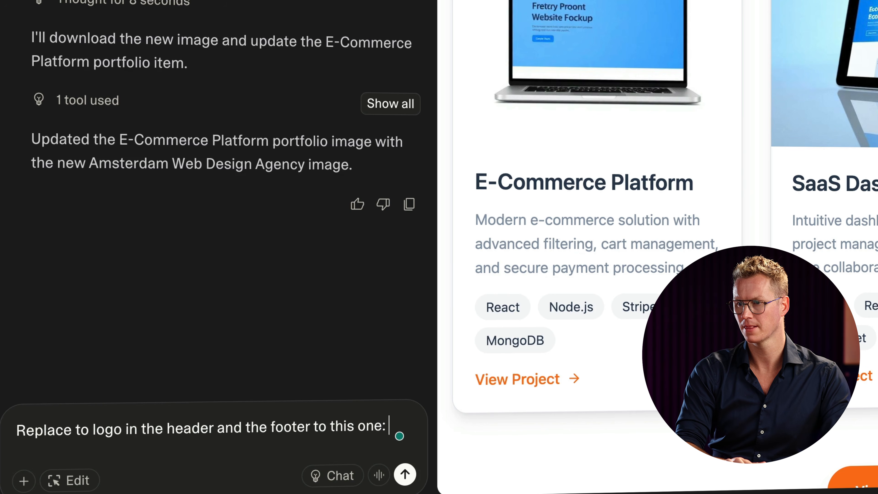
text(https://ferdy.com/wp-content/uploads/FerdyComLogo.svg)
text(and)
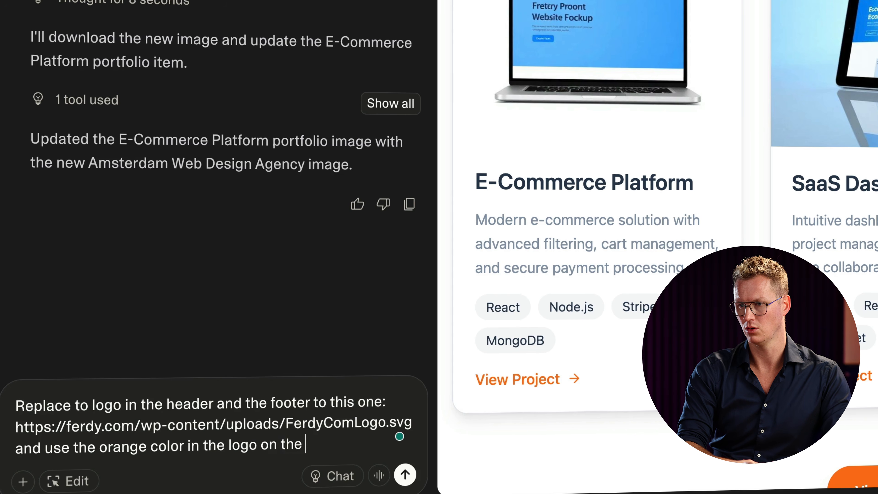
text(s the main color. A)
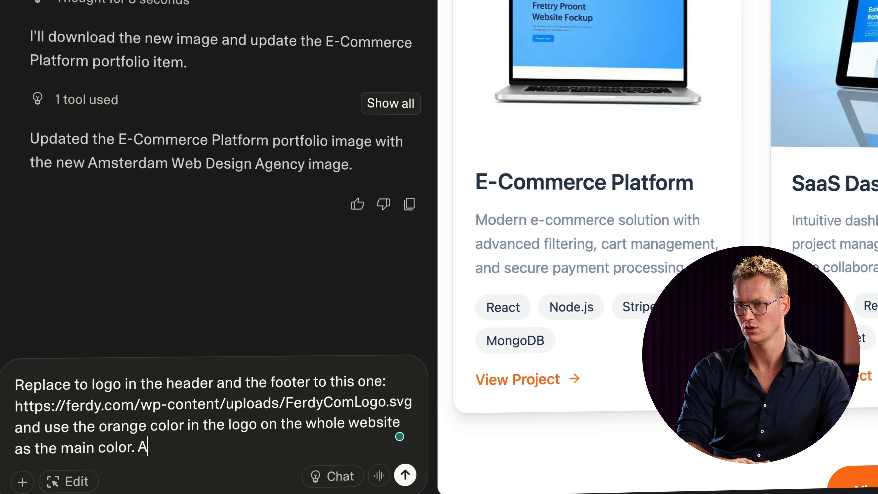
text(lso as one of )
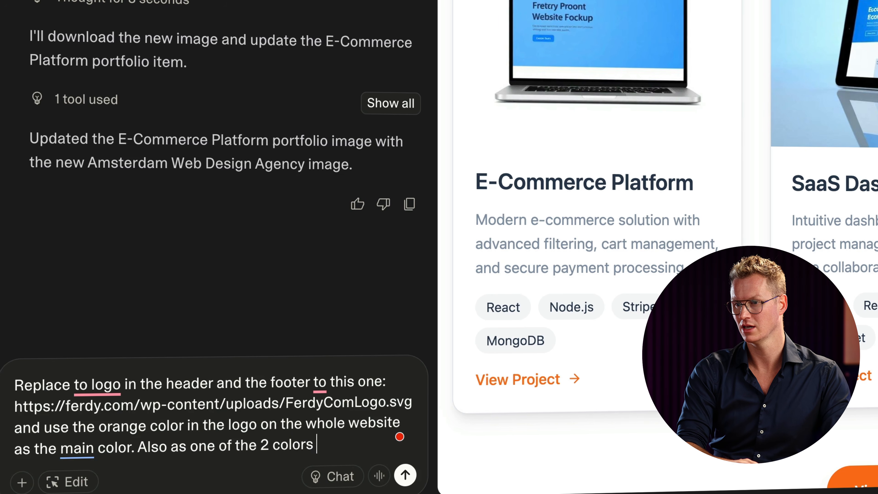
text(the 2 colors)
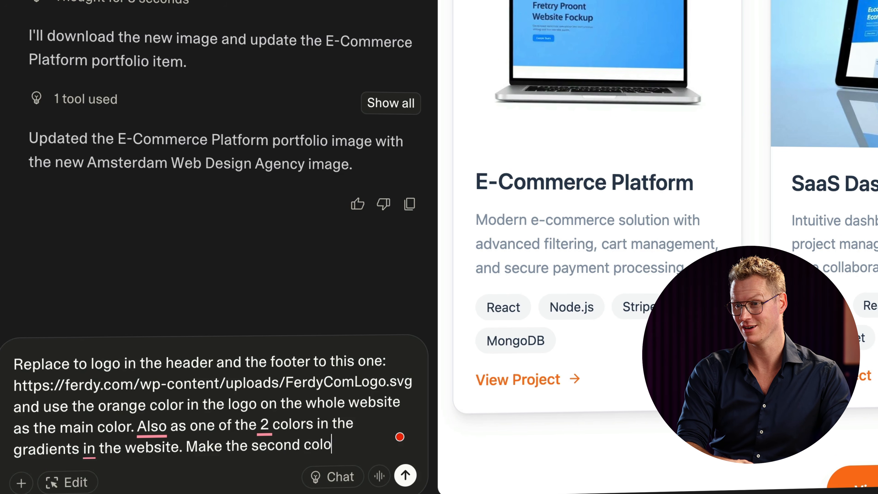
text(raid)
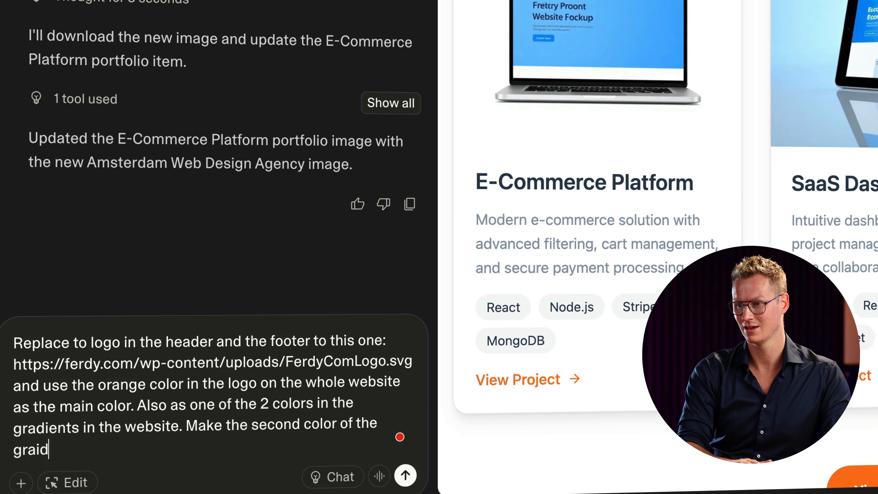
key(BackSpace)
key(BackSpace)
text(dient sl)
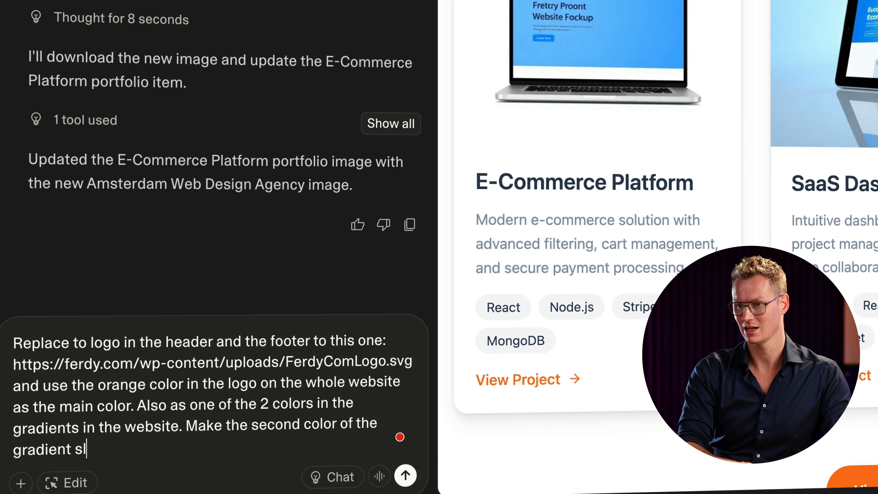
text(ightly )
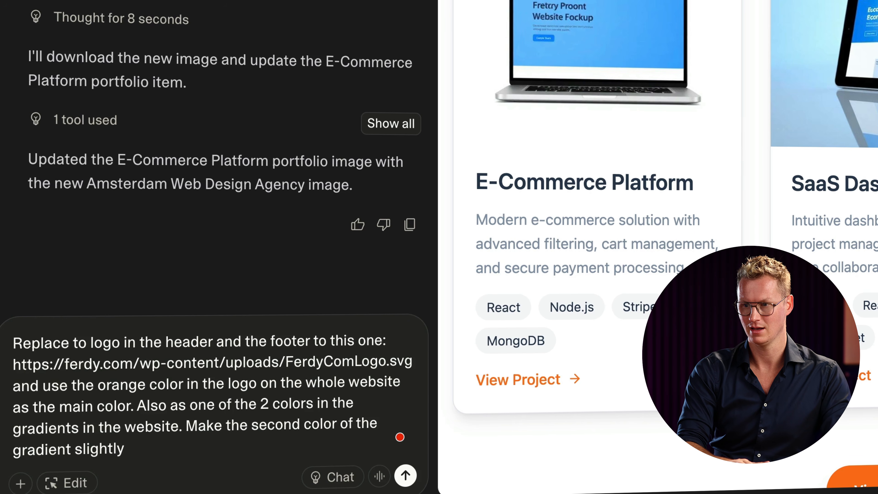
text(ligher. And make the logo a lik)
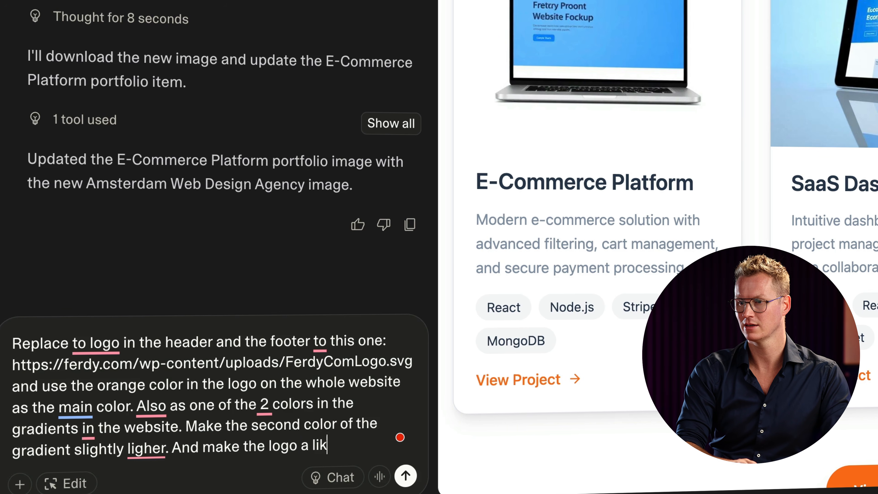
text(homepage.)
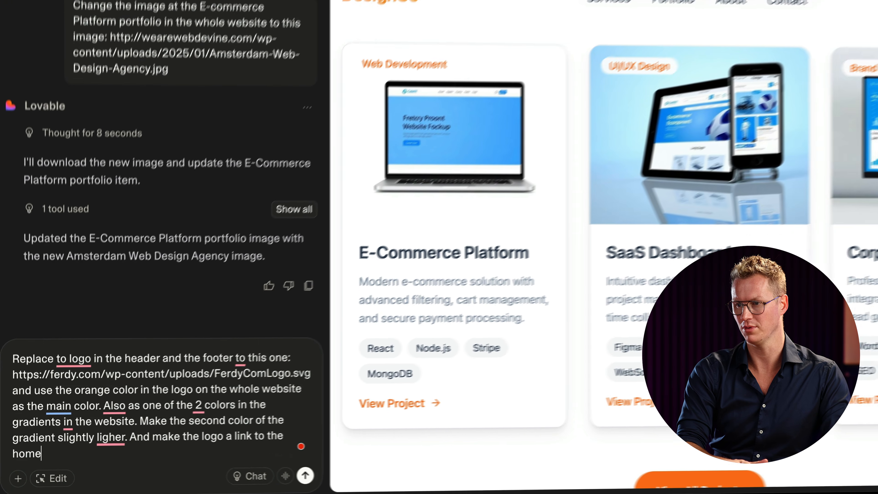
key(Return)
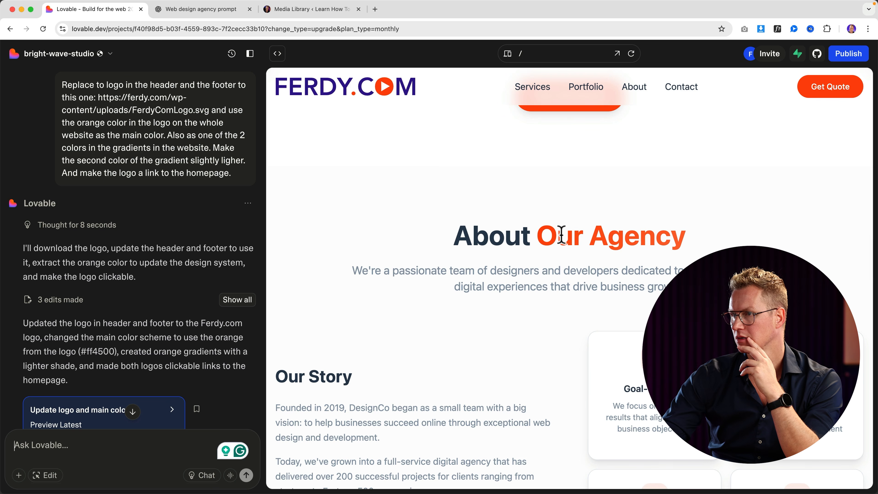
Ask Lovable to halve the header logo and use the white FerdyComLogoWhite.svg logo in the footer.
scroll(560, 263, down, 20)
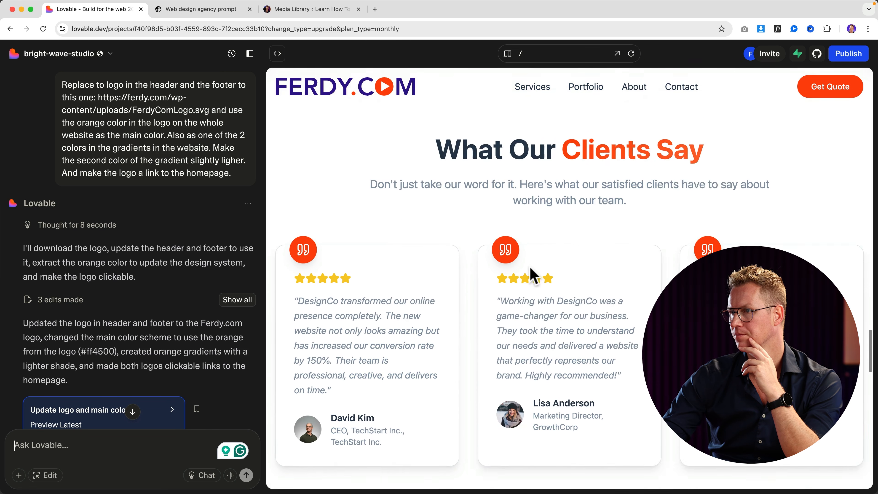
scroll(529, 273, down, 10)
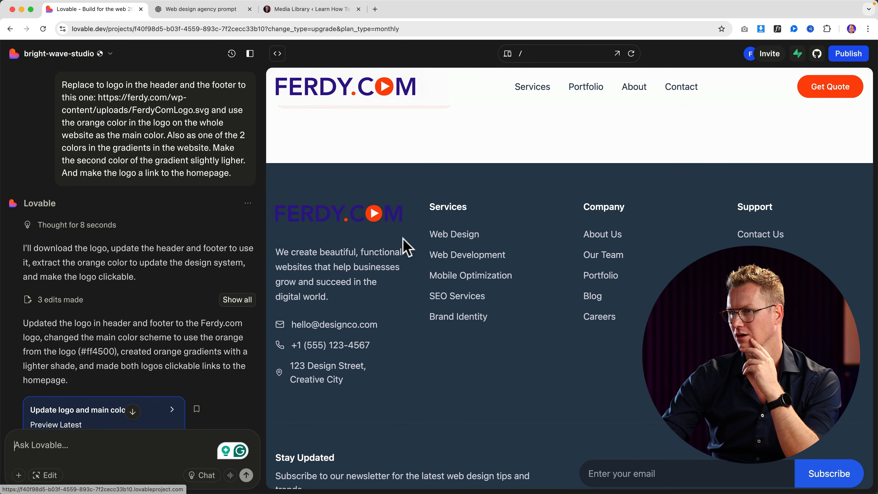
scroll(403, 242, up, 15)
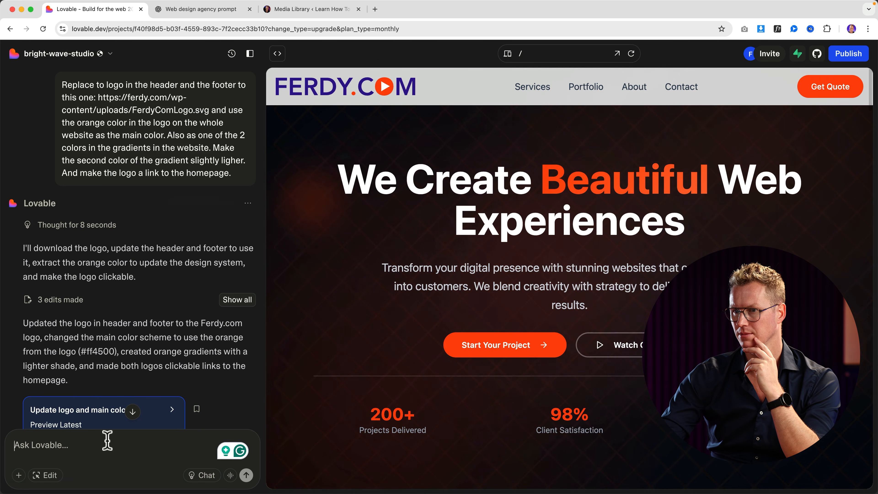
text(Make the logo twice as)
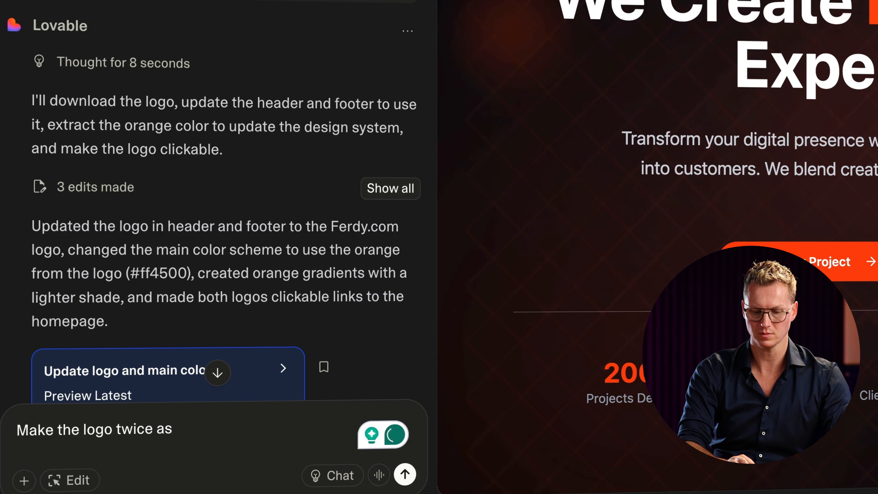
text( small on the header and use)
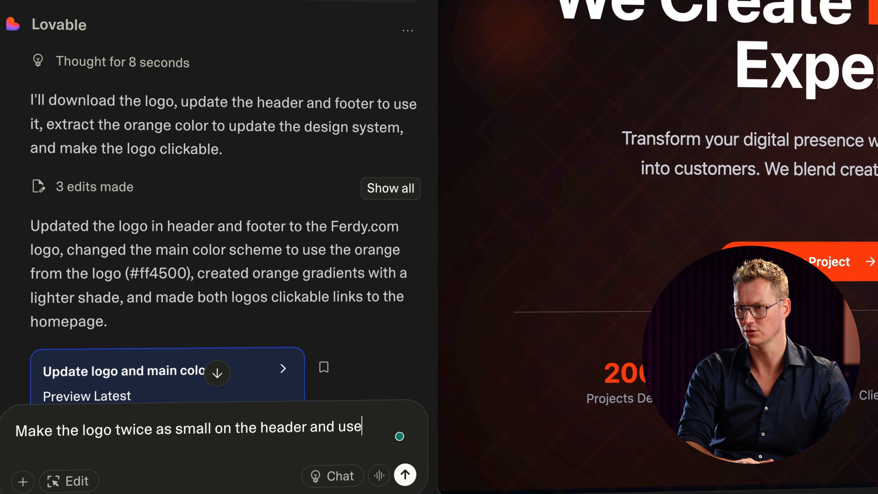
text( logo in the footer:)
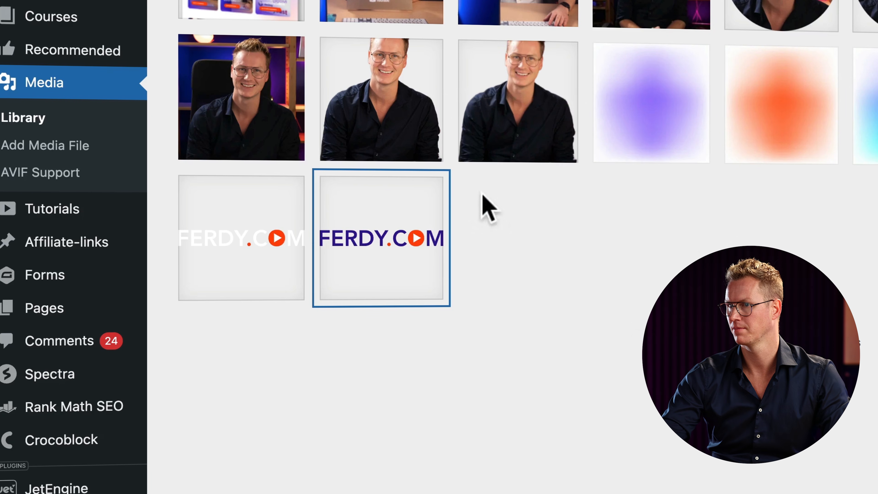
click(246, 251)
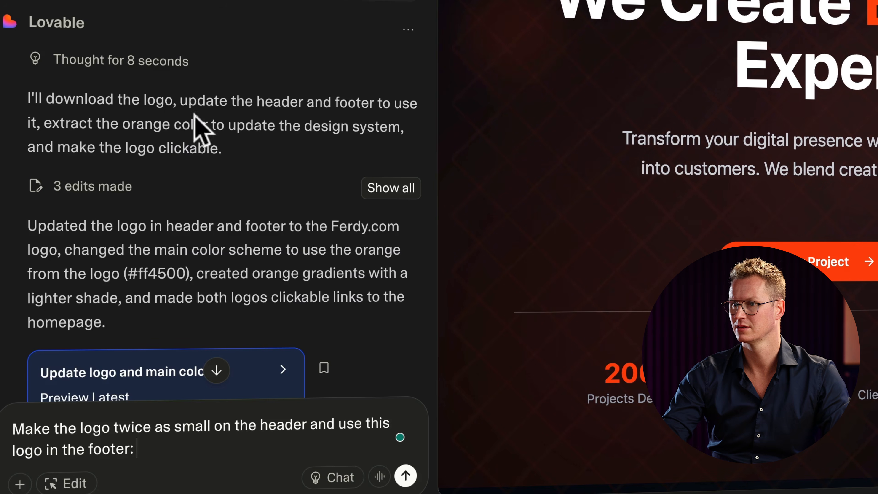
text(https://ferdy.com/wp-content/uploads/FerdyComLogoWhite.svg)
key(Return)
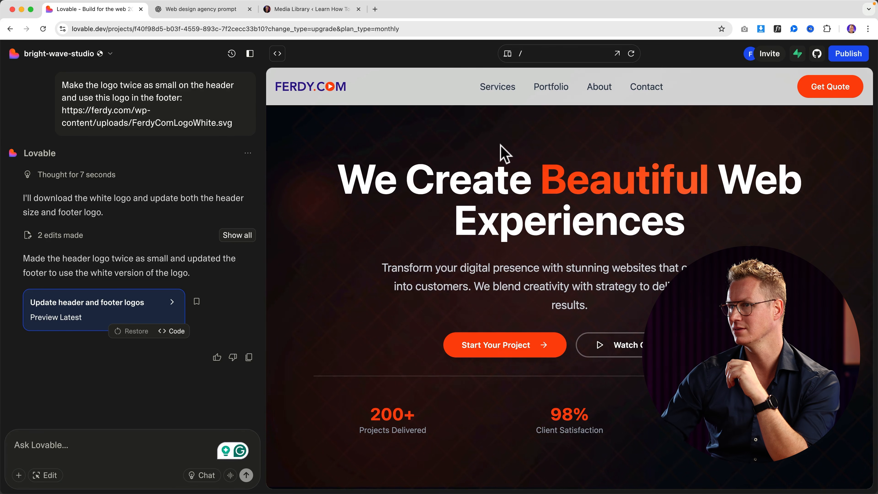
In Edit mode, delete the footer's Stay Updated newsletter block and save the visual edit.
scroll(501, 147, down, 10)
scroll(501, 147, down, 15)
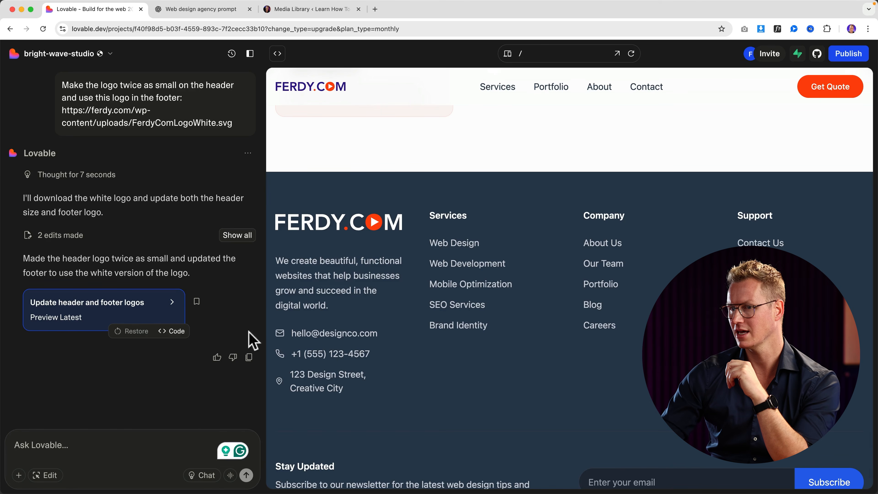
click(48, 476)
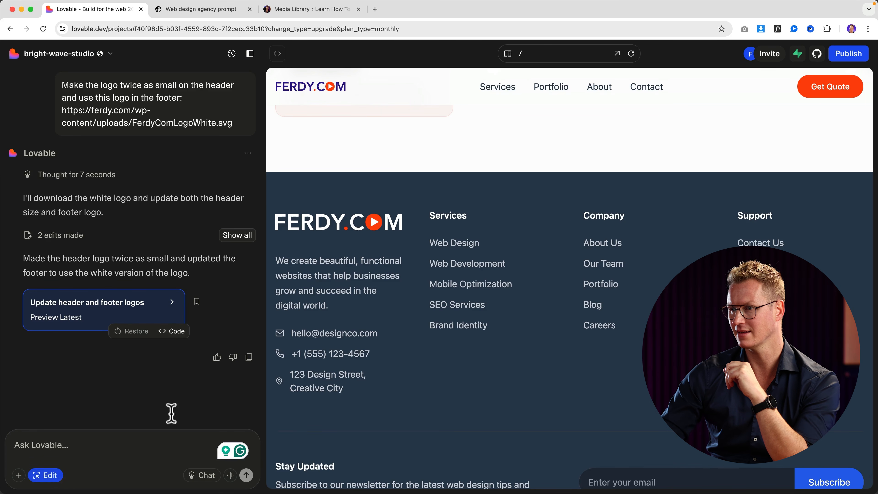
click(338, 276)
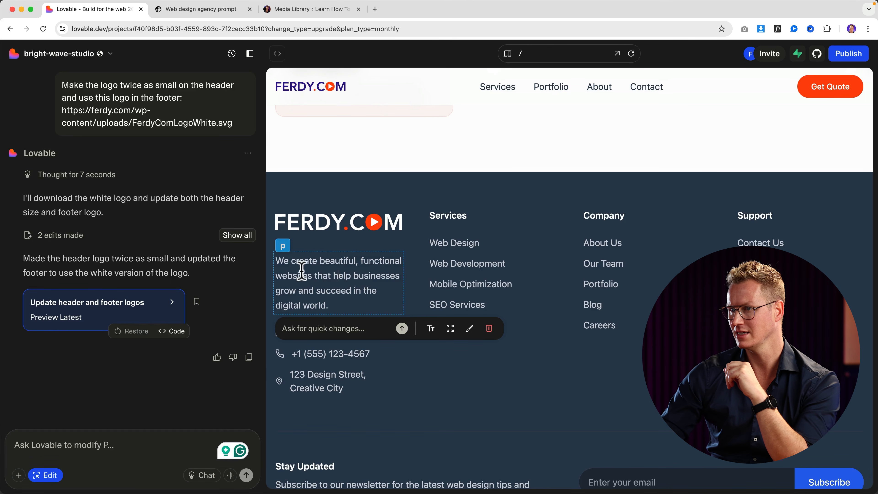
click(332, 356)
scroll(400, 361, down, 1)
scroll(401, 360, down, 3)
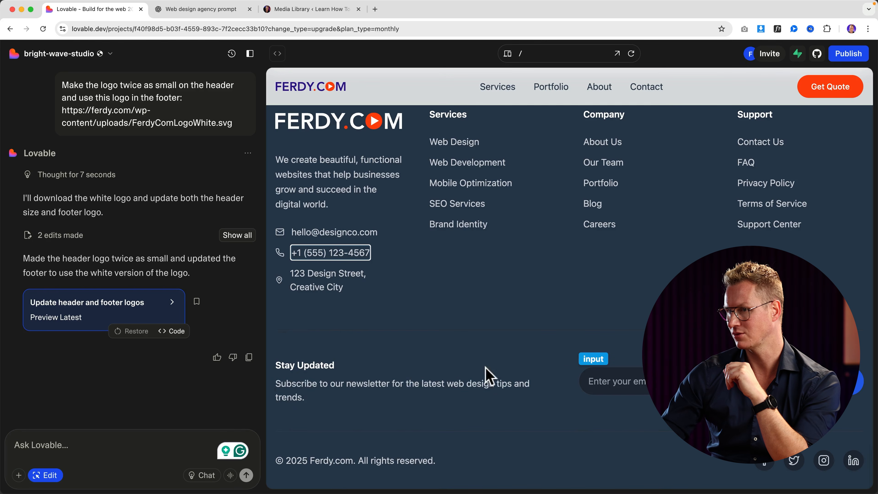
click(330, 354)
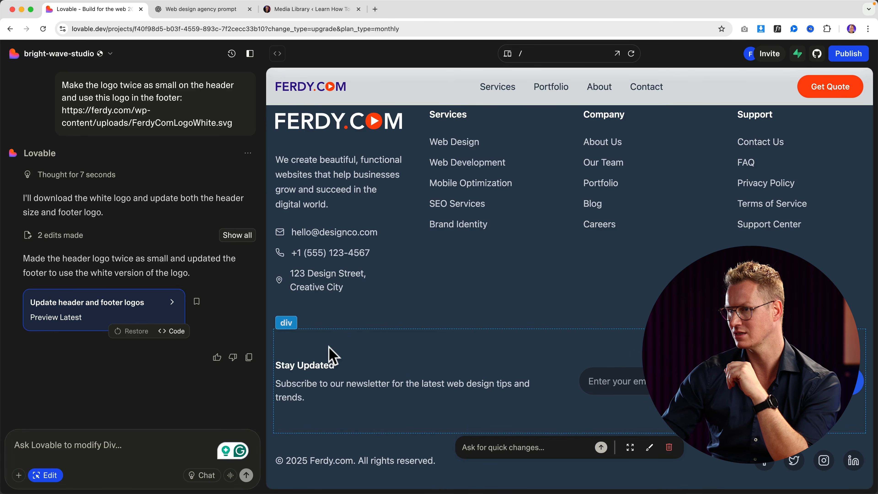
click(669, 448)
click(518, 287)
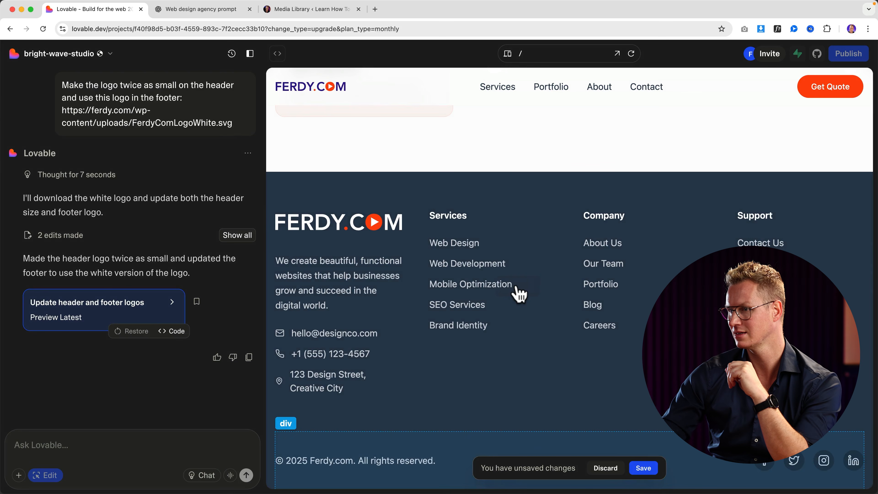
click(605, 447)
click(643, 470)
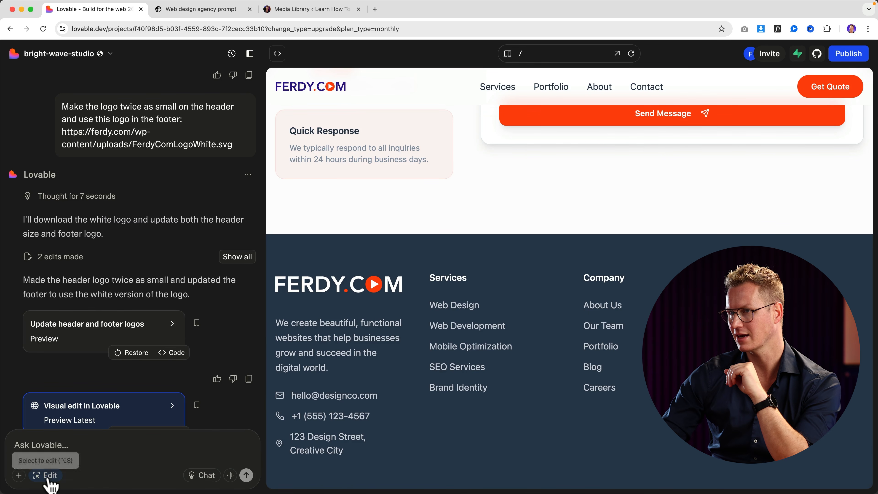
scroll(505, 375, up, 10)
scroll(507, 367, down, 5)
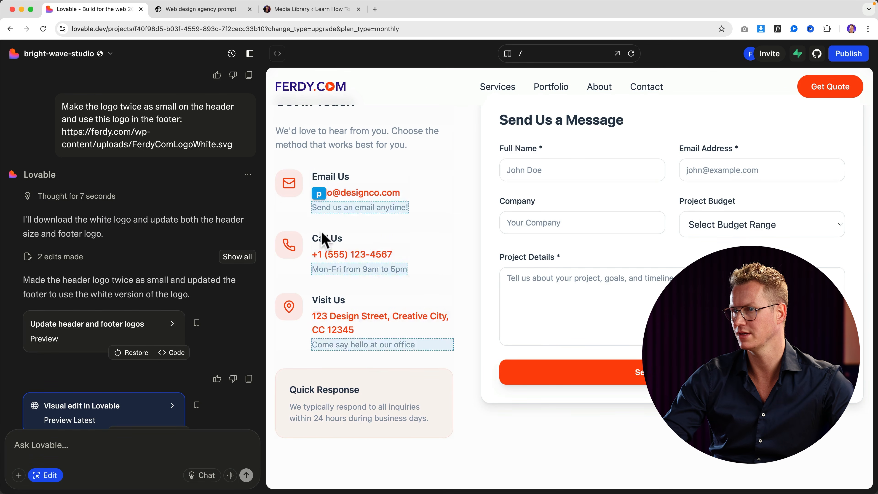
scroll(555, 227, up, 10)
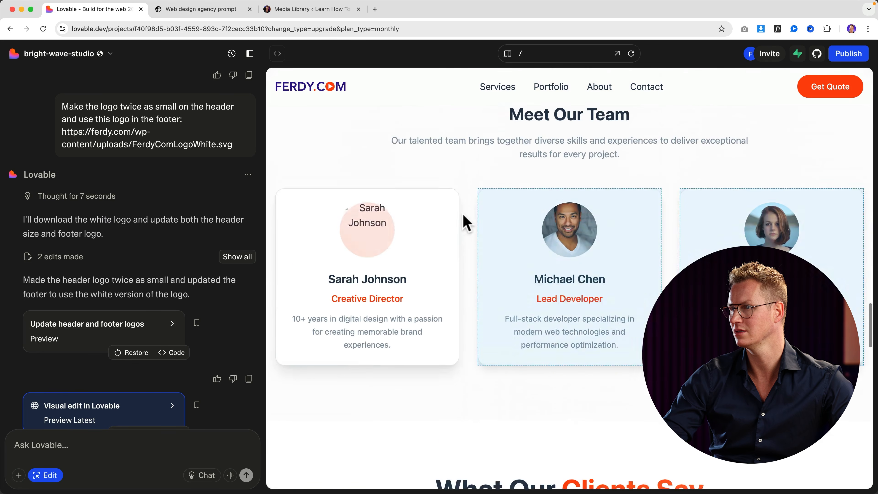
scroll(467, 223, up, 15)
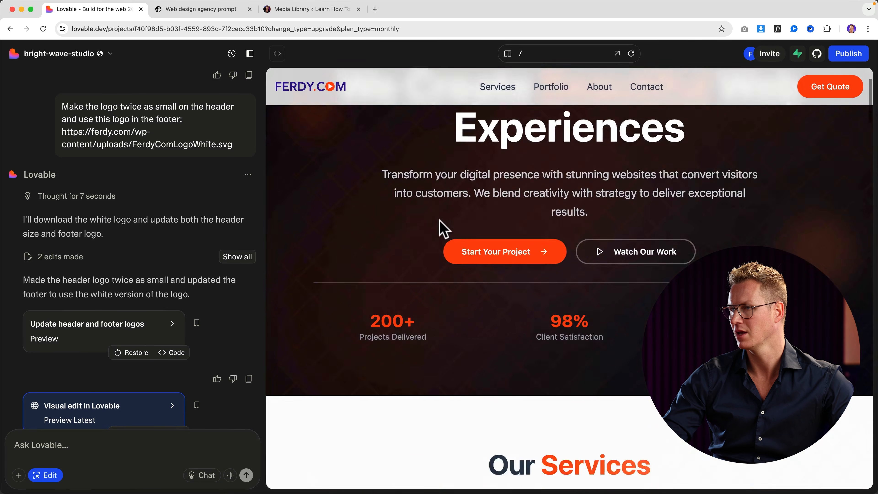
scroll(444, 228, down, 10)
scroll(439, 228, up, 4)
scroll(439, 227, down, 6)
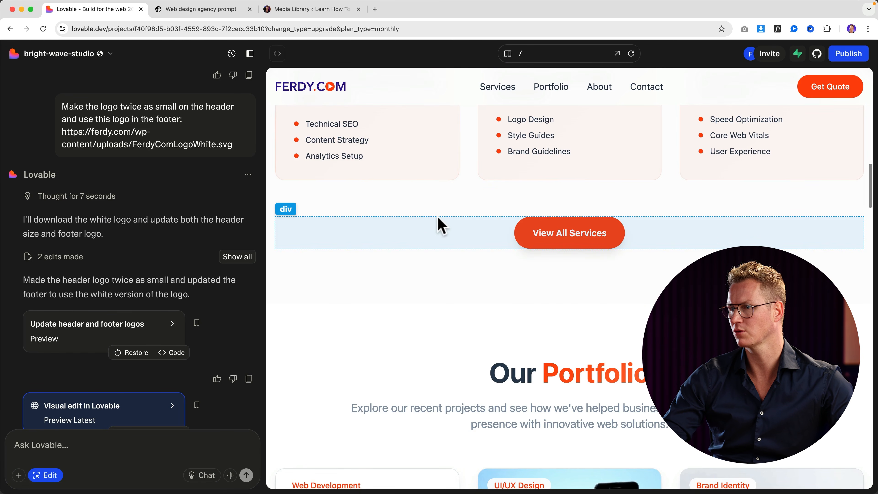
scroll(439, 242, down, 10)
click(368, 193)
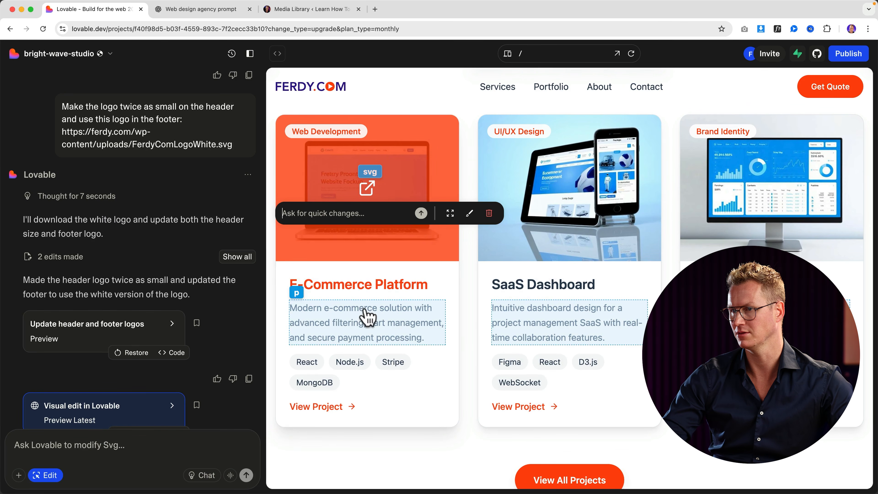
key(Escape)
scroll(403, 316, down, 2)
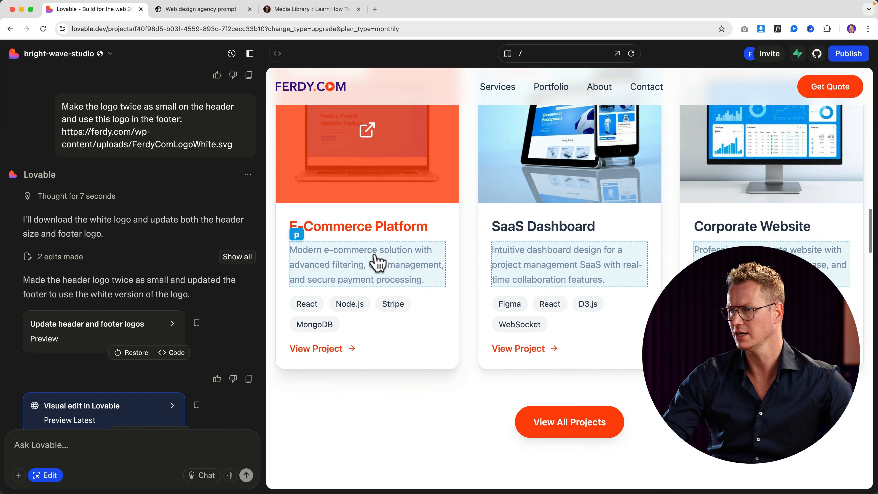
scroll(366, 249, up, 3)
Ask Lovable to open portfolio items in a popup on the homepage and portfolio page.
text(On the)
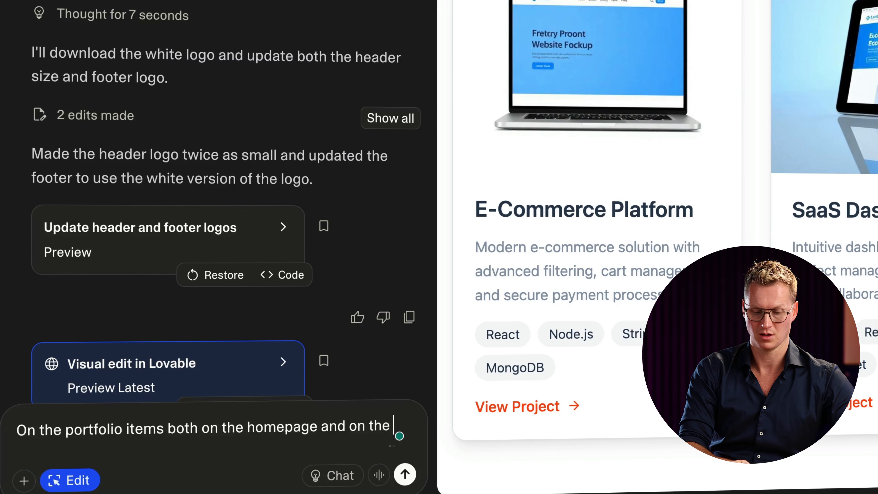
text(portfolio page, make the)
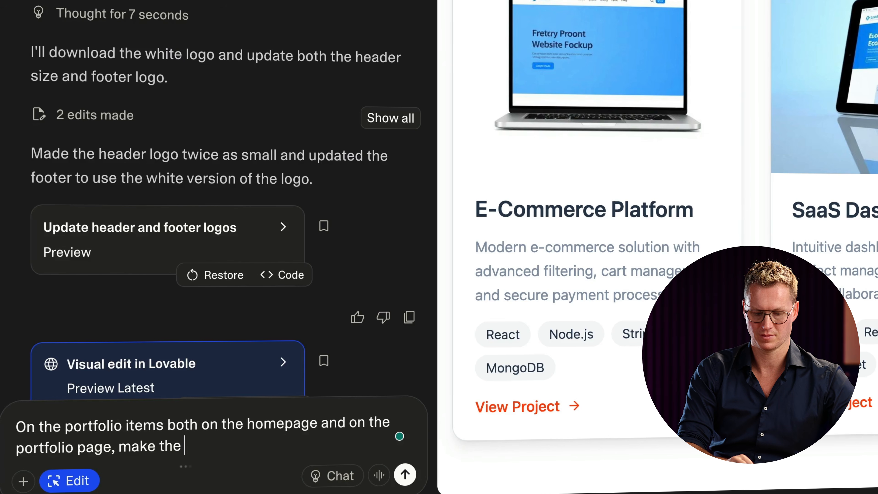
text(port)
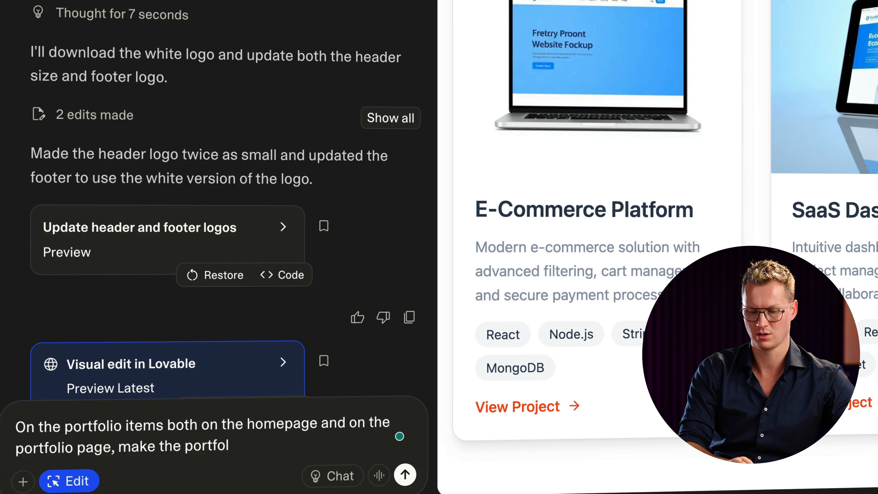
text(folio item open the portfoli)
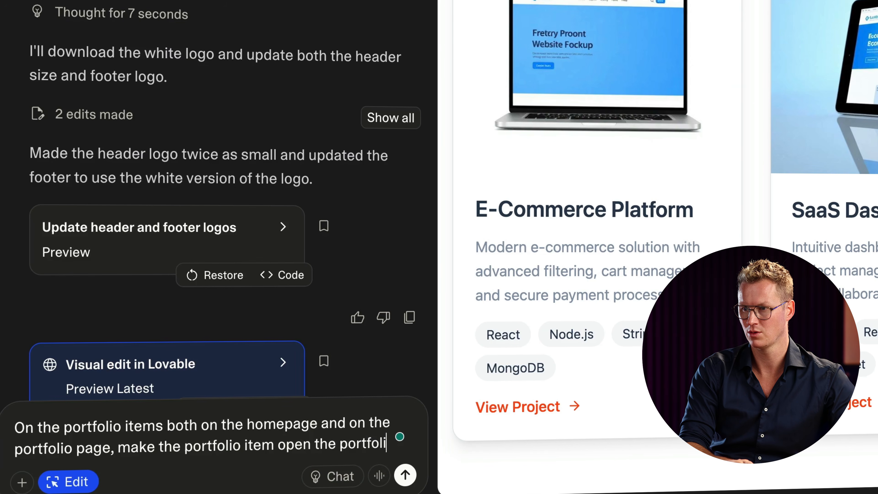
text(o item page)
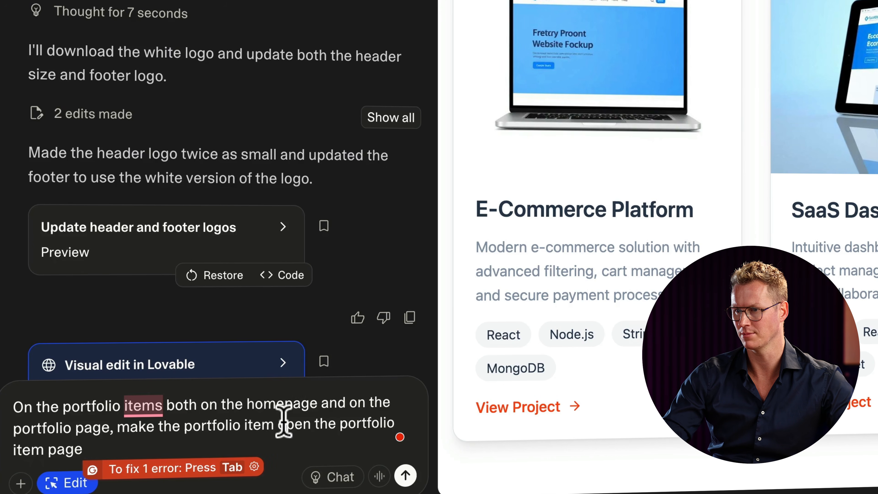
drag(314, 422, 323, 441)
key(BackSpace)
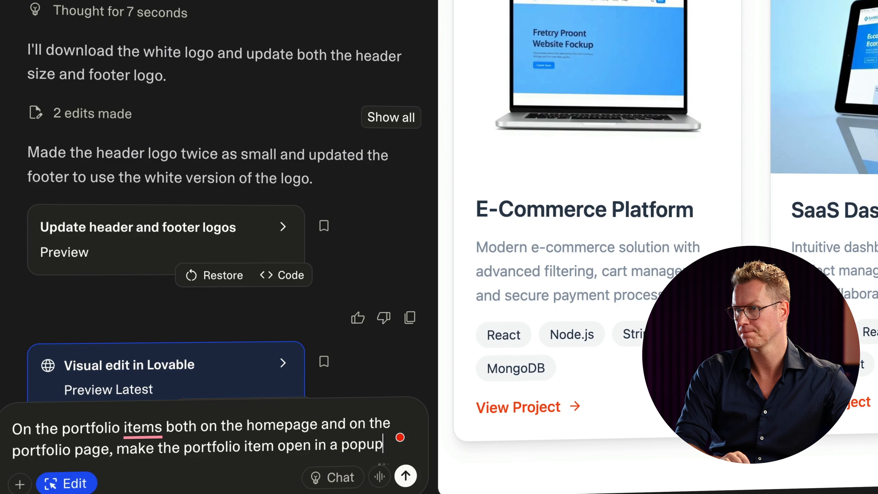
key(Return)
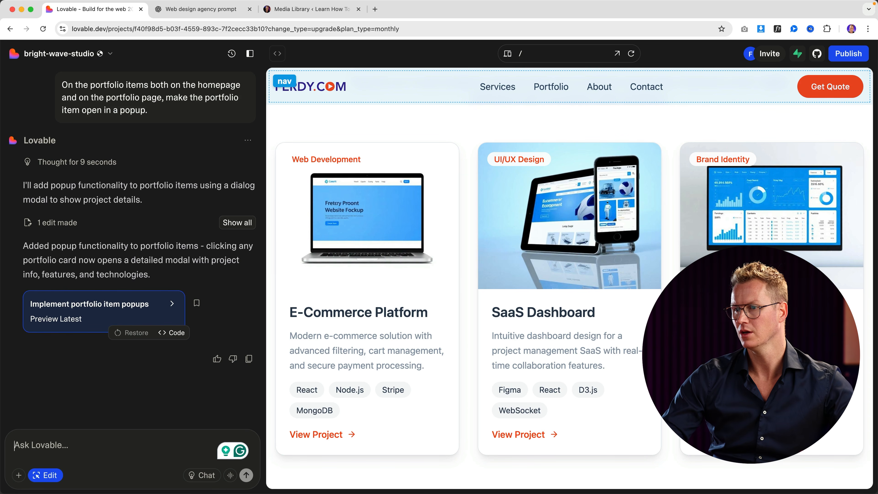
Leave Edit mode and open the E-Commerce Platform project popup to review its contents.
click(344, 441)
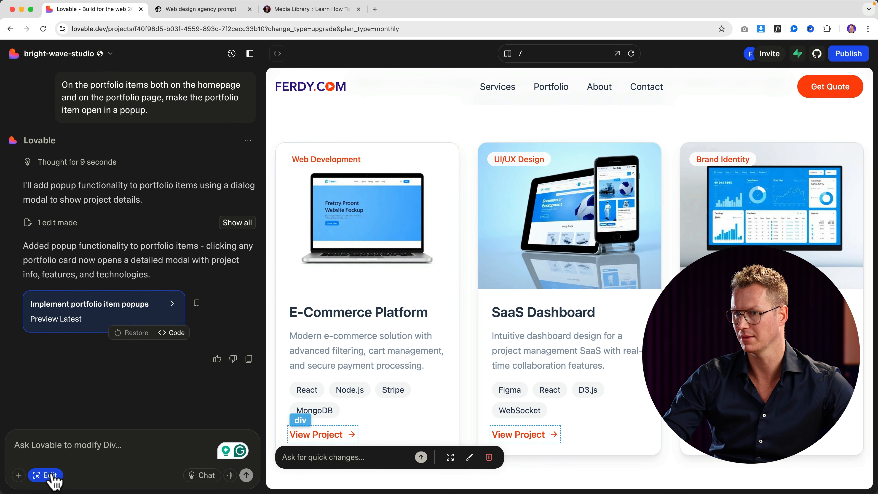
click(39, 475)
click(367, 243)
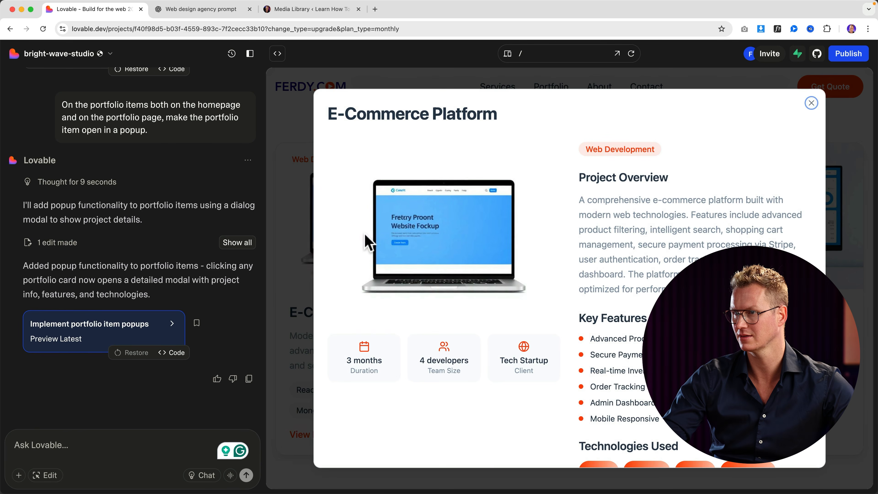
scroll(656, 230, down, 3)
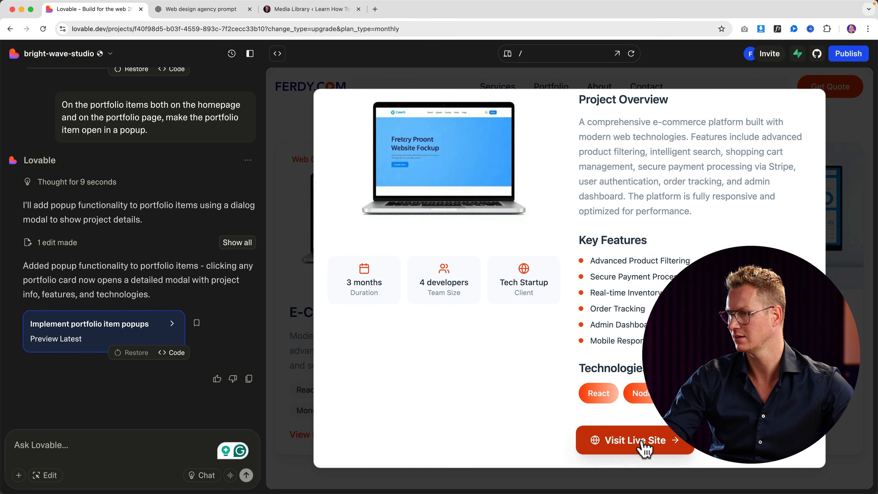
scroll(450, 248, up, 3)
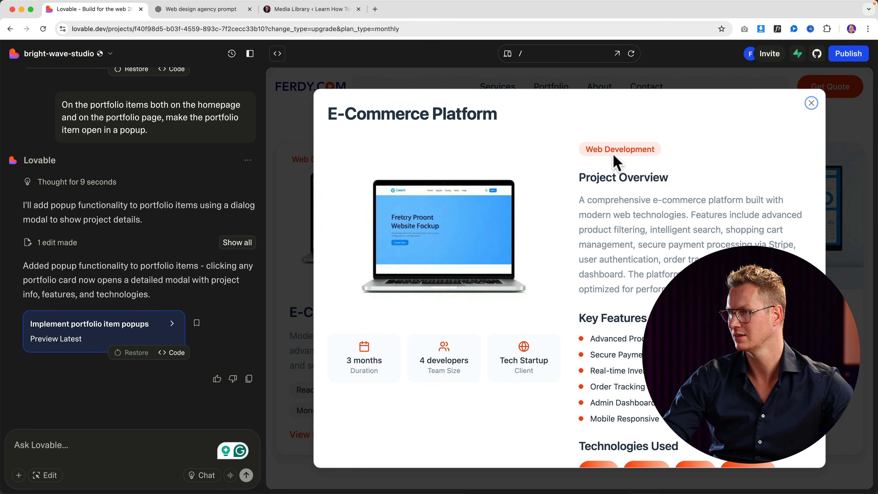
scroll(584, 242, down, 3)
scroll(581, 234, up, 3)
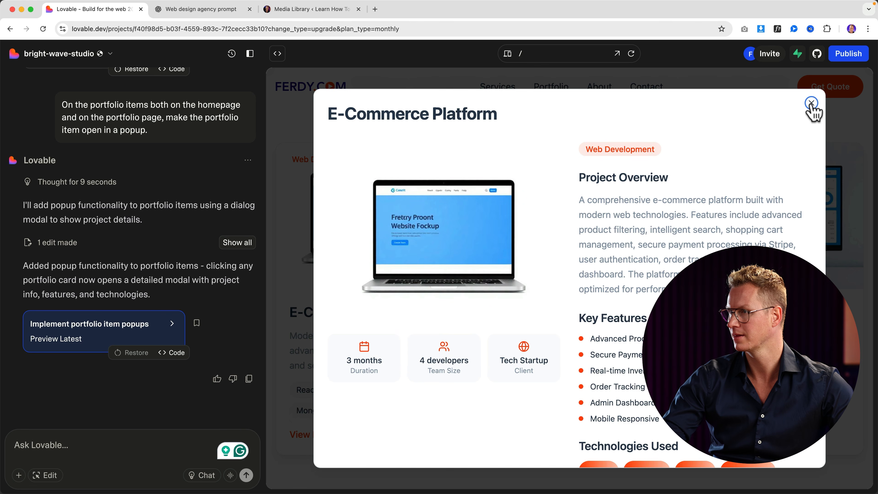
scroll(402, 353, down, 3)
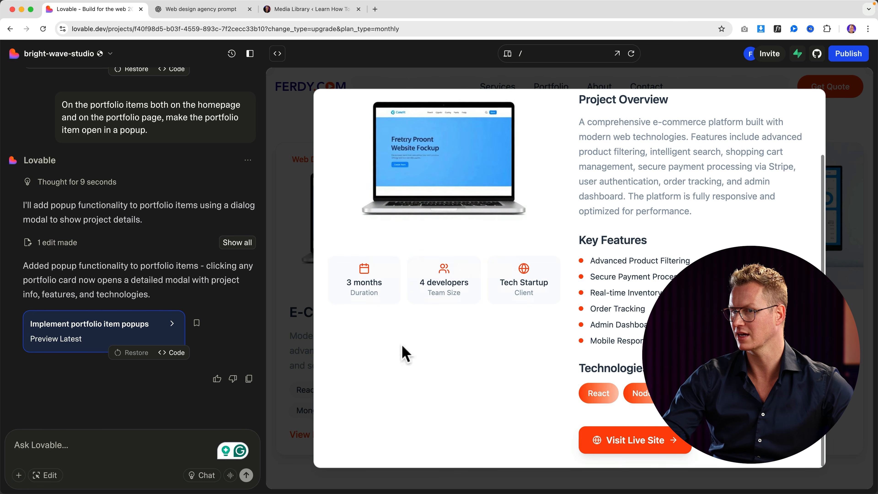
Delete the popup's Visit Live Site button in Edit mode and save the visual edit.
click(48, 475)
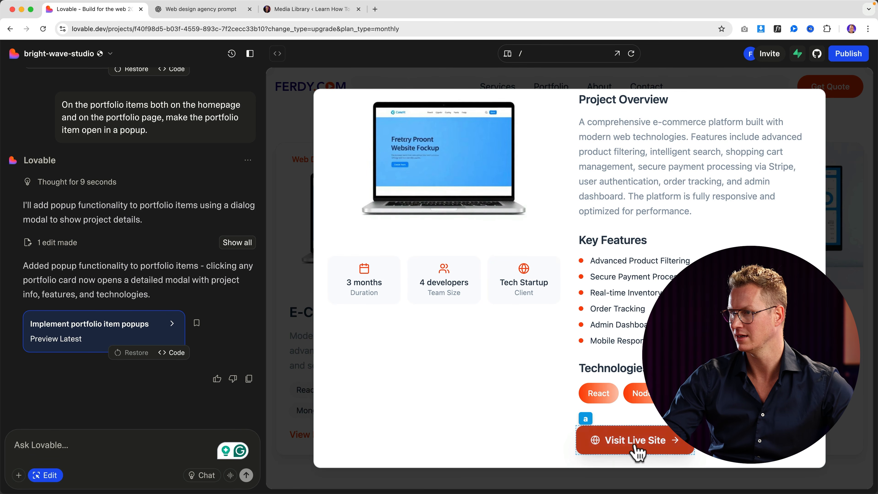
click(587, 445)
key(BackSpace)
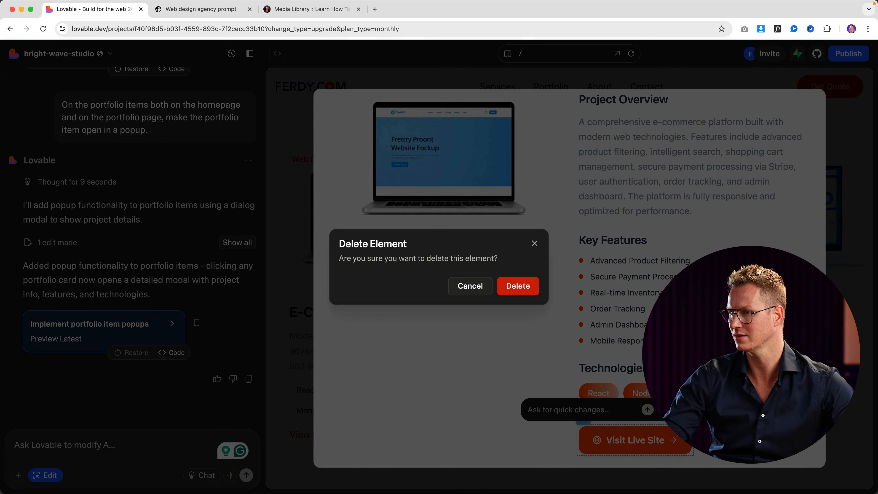
click(510, 291)
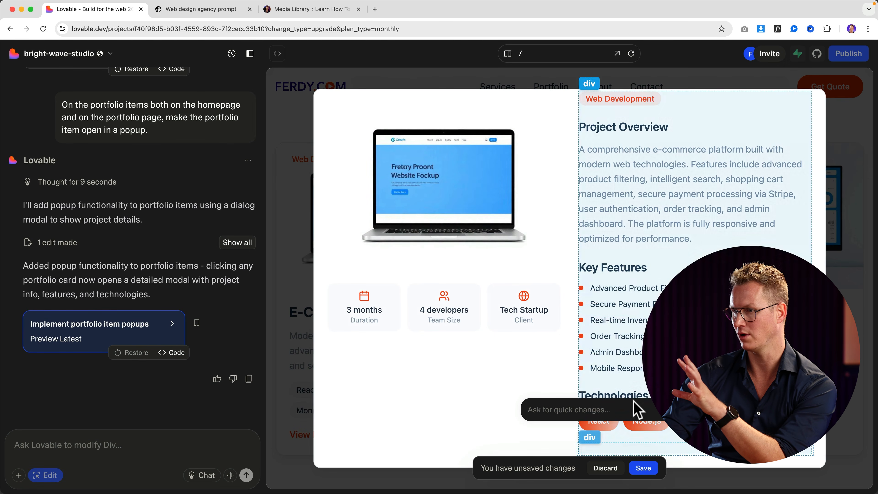
click(642, 467)
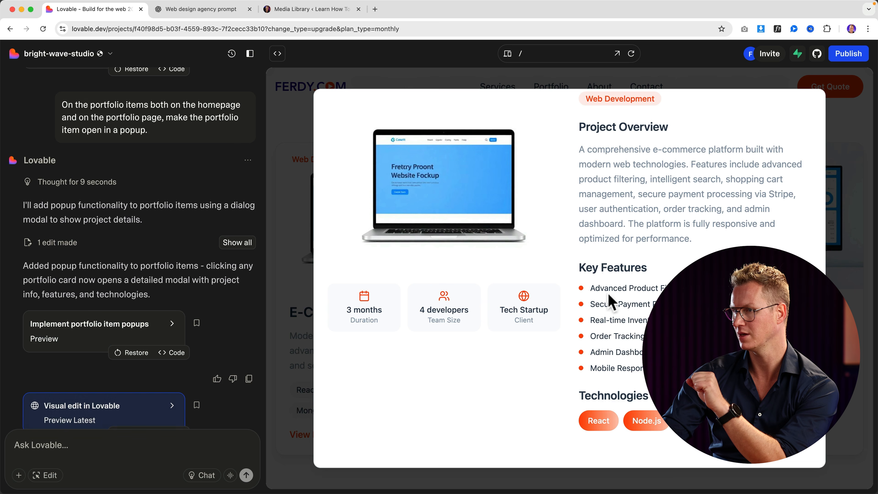
scroll(674, 263, up, 3)
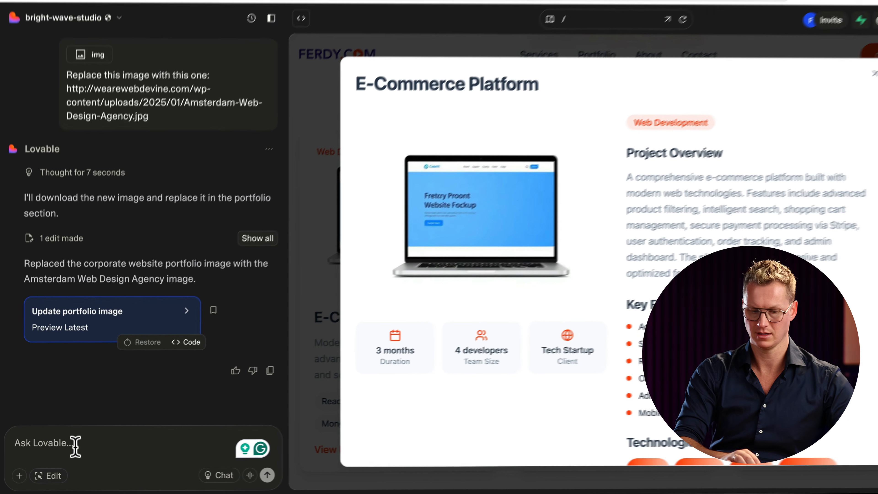
Ask Lovable to replace the E-Commerce Platform featured image with the pasted Amsterdam-Web-Design-Agency.jpg URL.
text(Replace the E-commerce Platform featured image both o)
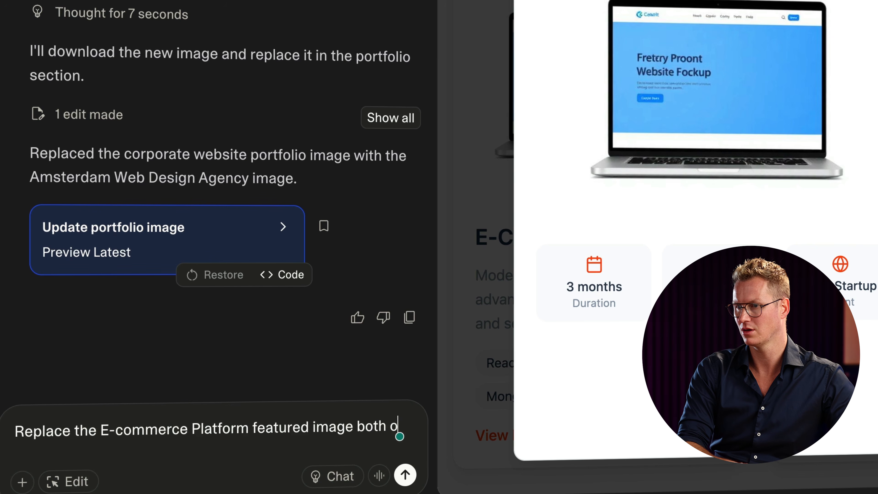
text(n the homepage as in the portfolio with this one:)
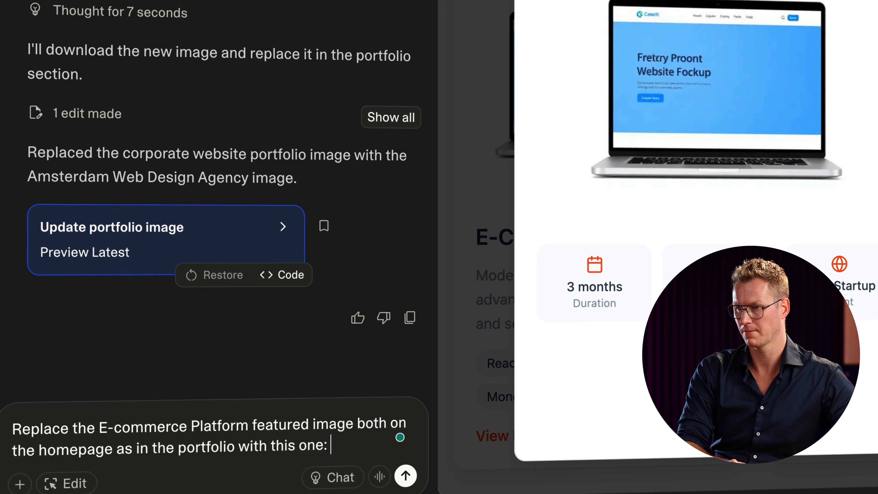
text(http://wearewebdevine.com/wp-content/uploads/2025/01/Amsterdam-Web-Design-Agency.jpg)
key(Return)
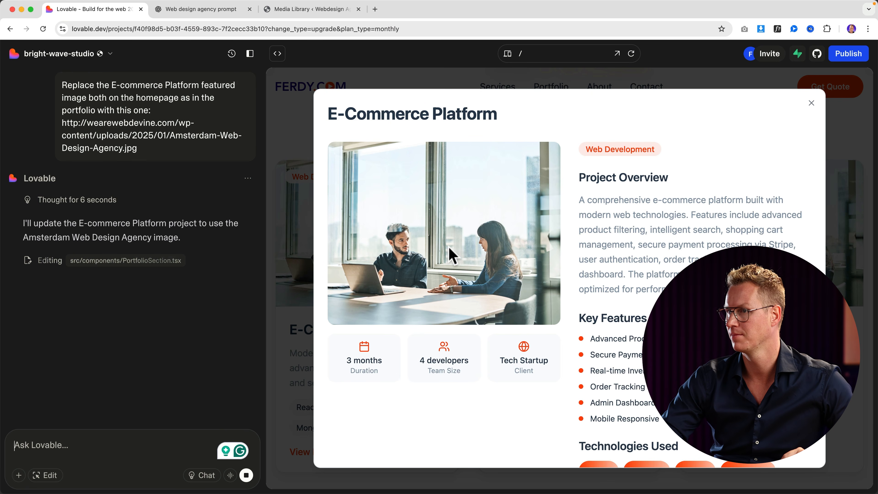
Close the project popup and review the Portfolio and Services pages in the preview.
click(810, 103)
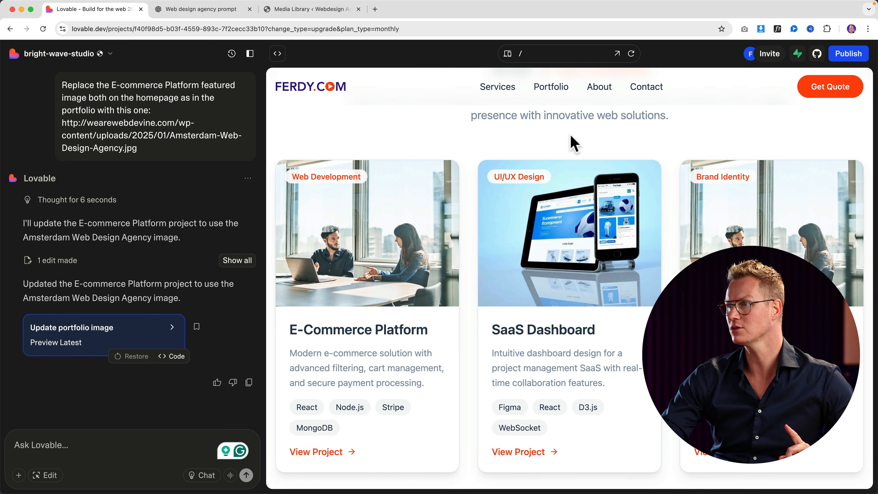
click(550, 89)
scroll(441, 260, down, 10)
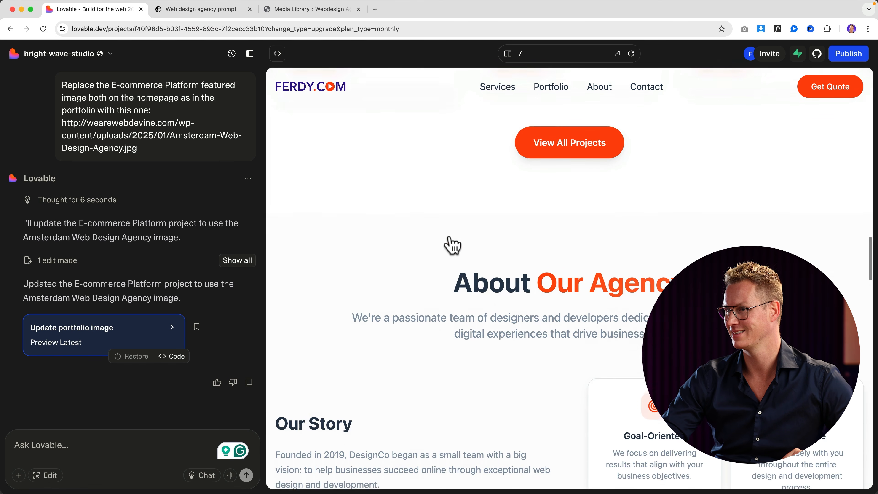
scroll(447, 244, up, 10)
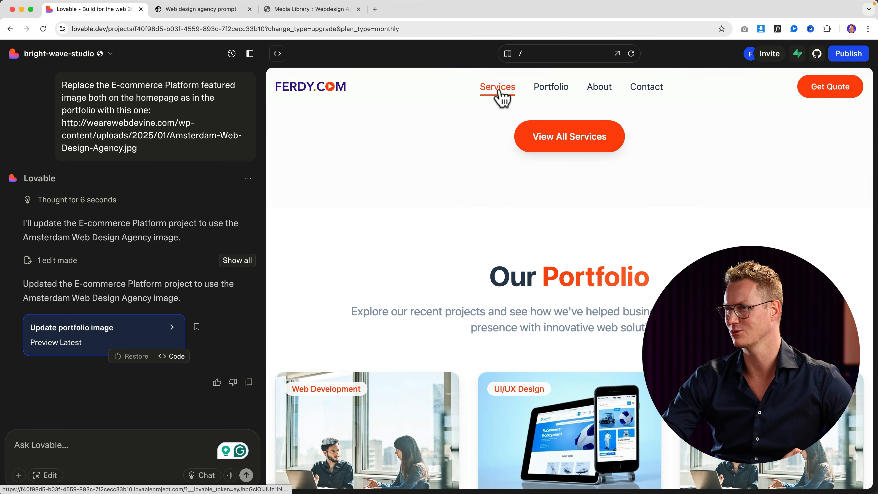
click(500, 92)
scroll(457, 239, down, 15)
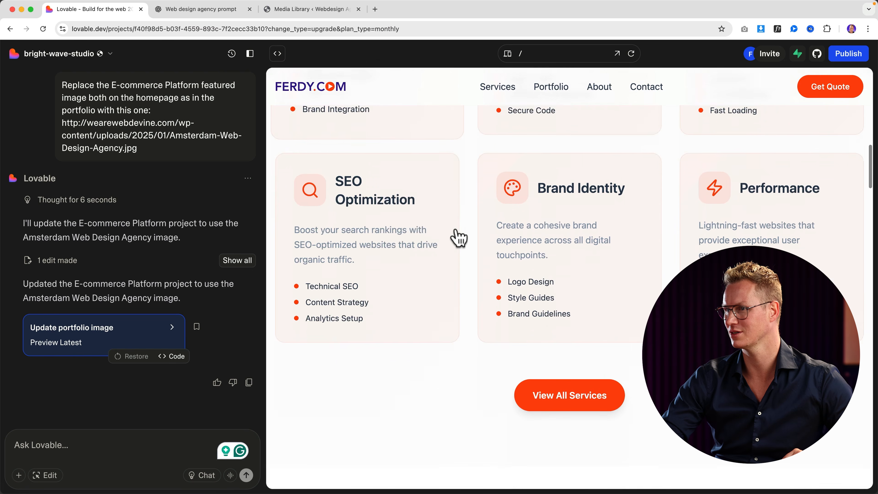
scroll(461, 227, up, 14)
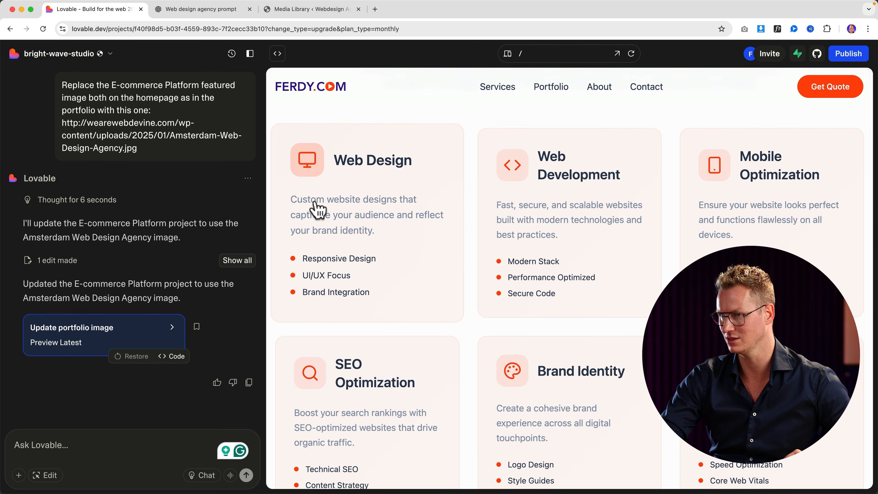
Return to the homepage and review the About section.
click(333, 93)
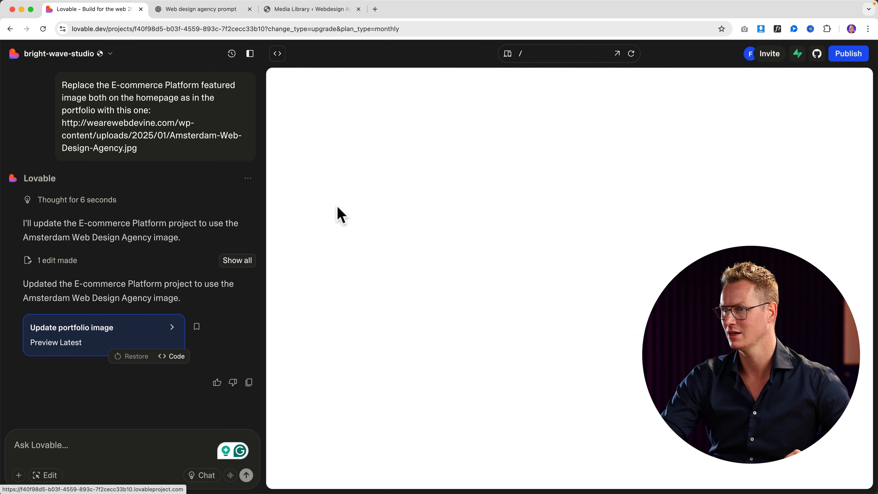
scroll(397, 270, down, 10)
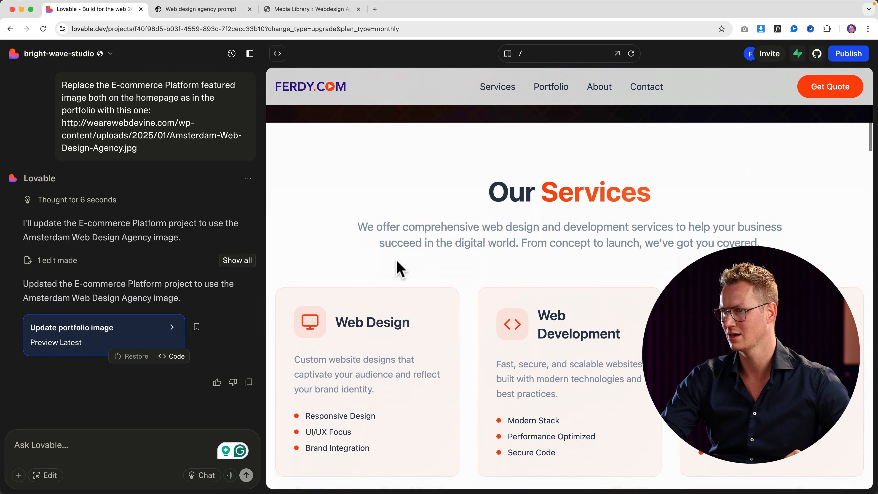
scroll(423, 218, up, 2)
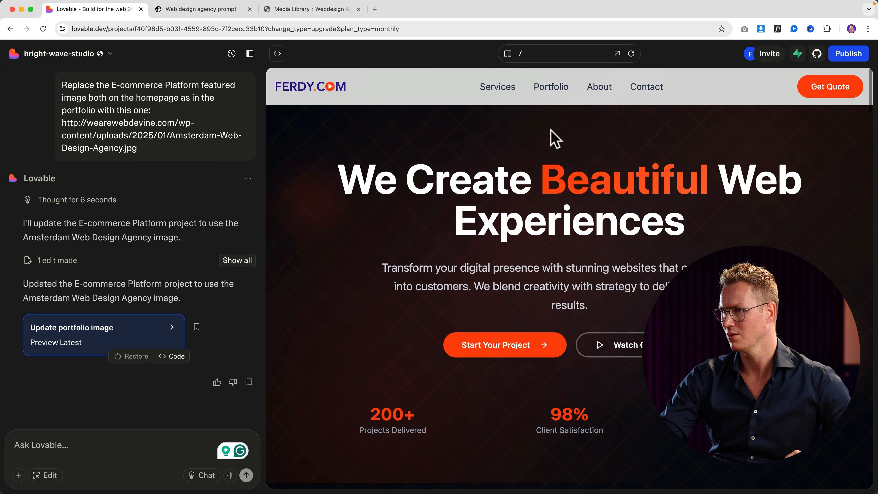
click(594, 99)
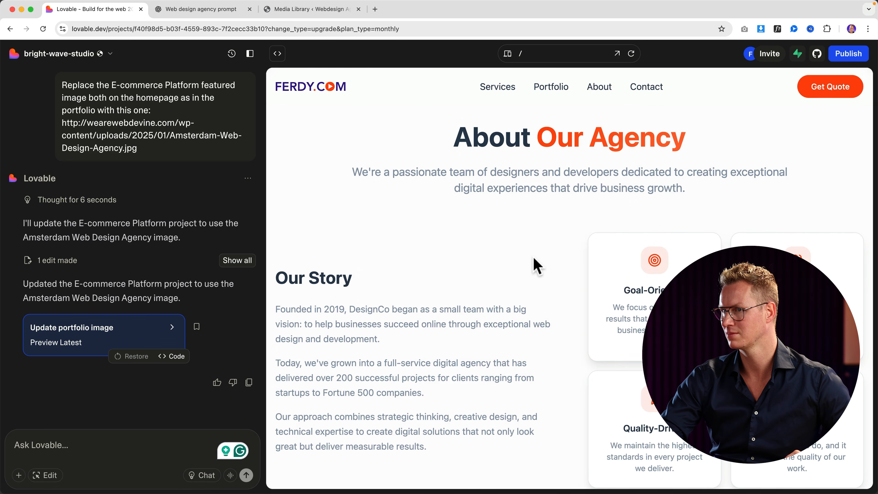
scroll(536, 265, down, 10)
scroll(534, 259, up, 10)
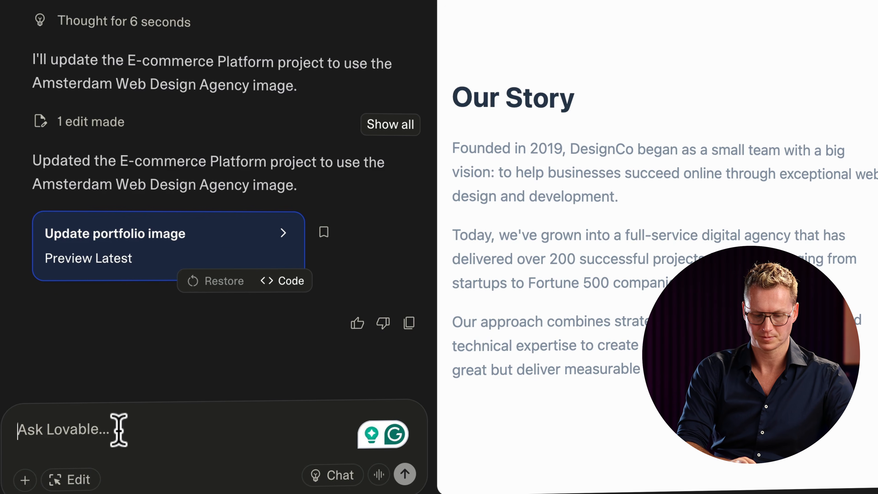
Ask Lovable to place the Our Story text above the four feature cards, not beside them.
click(118, 430)
text(Get)
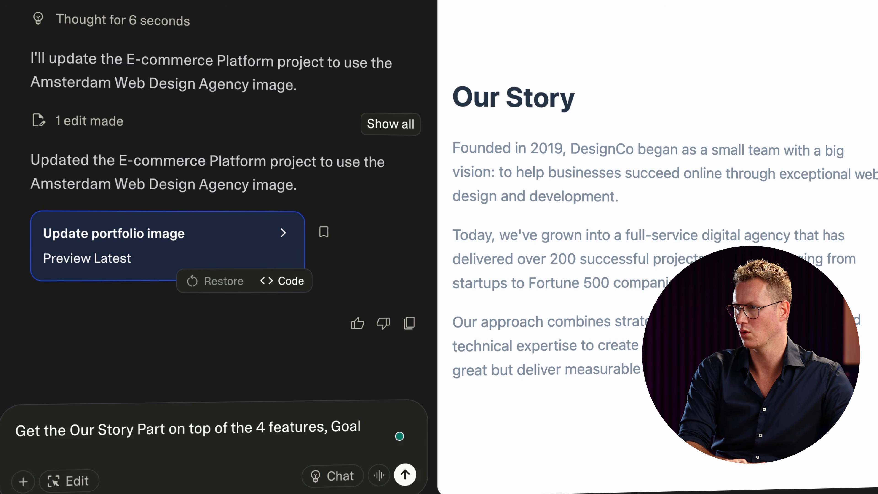
text(d, Collabrative)
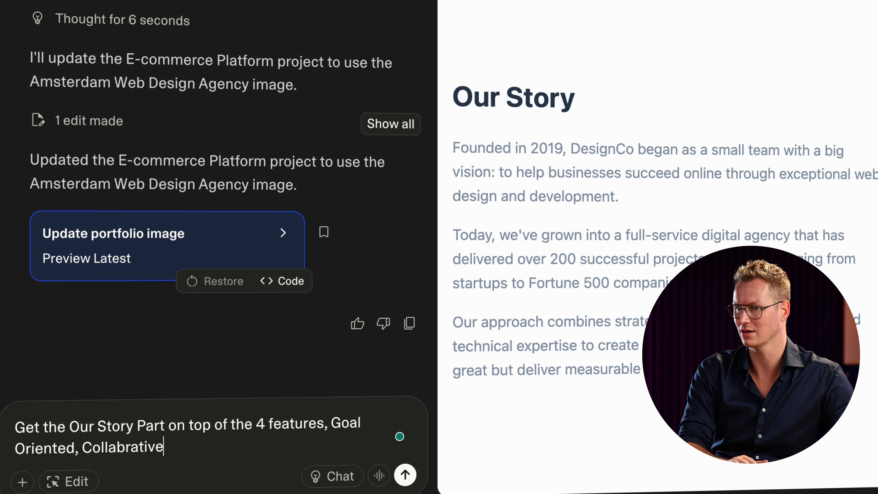
text(, )
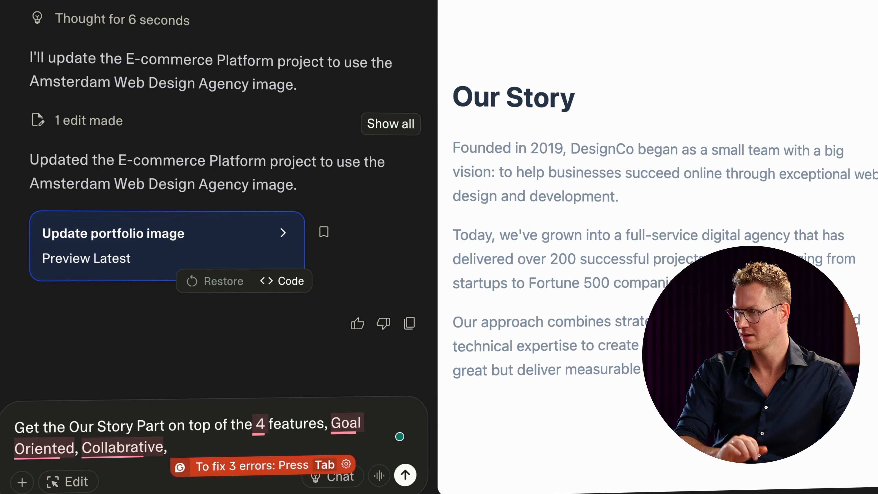
text(Quality Driven and Passionete.)
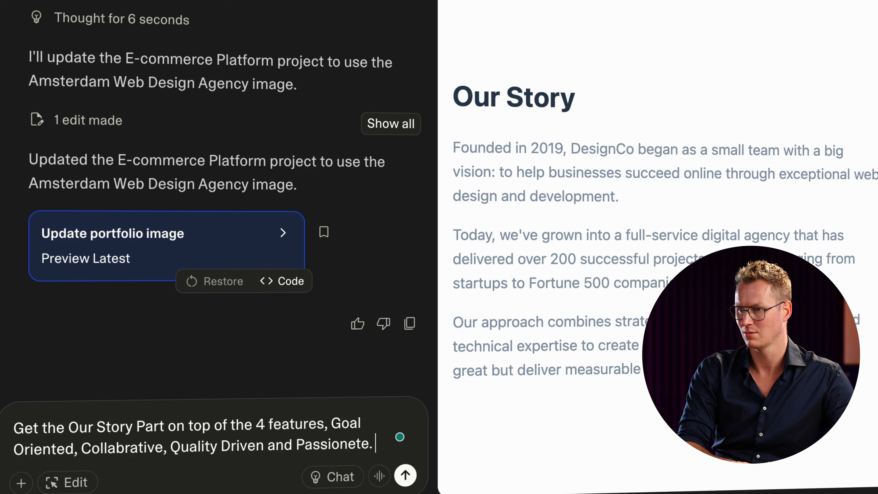
text(them below)
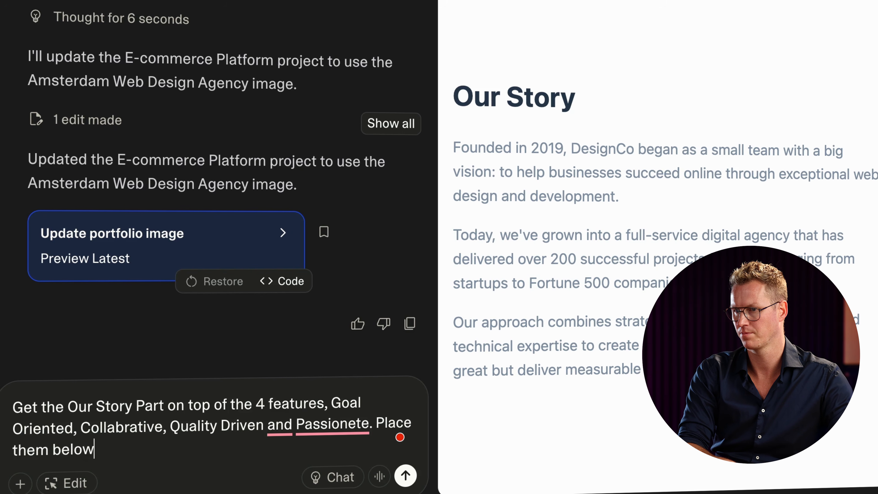
key(BackSpace)
key(BackSpace)
key(BackSpace)
key(BackSpace)
key(BackSpace)
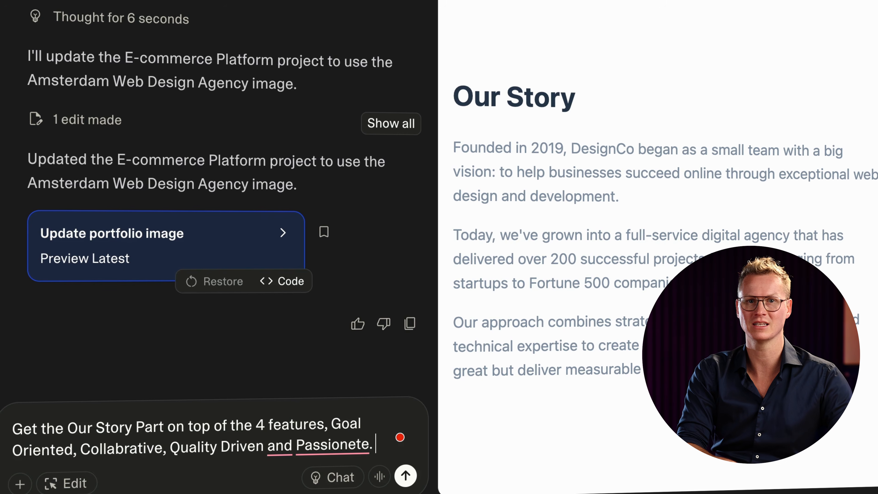
key(Return)
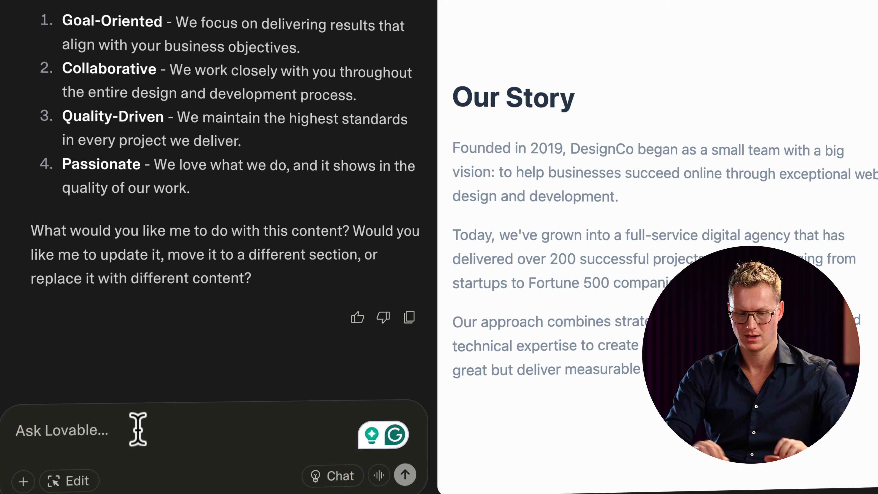
Send a follow-up clarifying that Our Story and the features should stack vertically.
text(I)
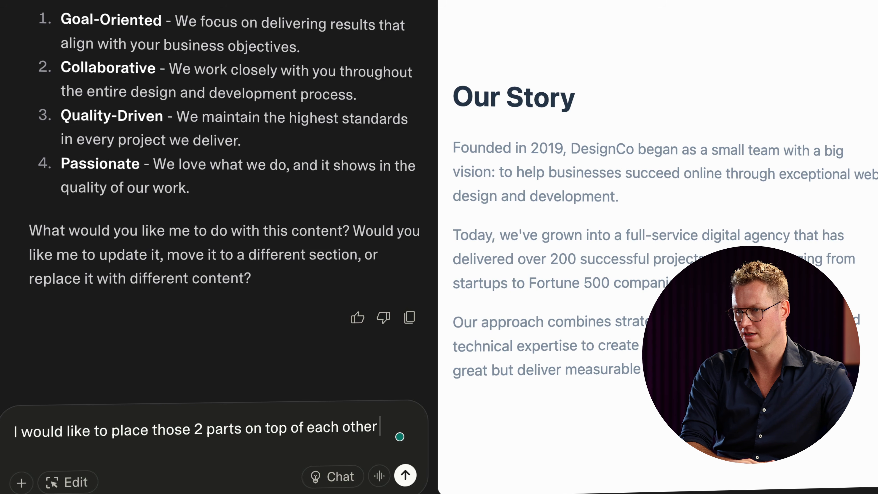
text(ad of next to each other.)
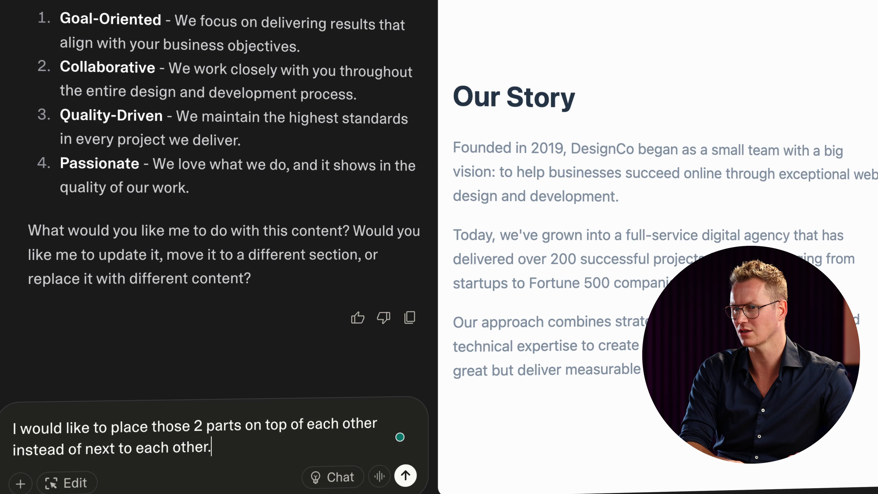
key(Return)
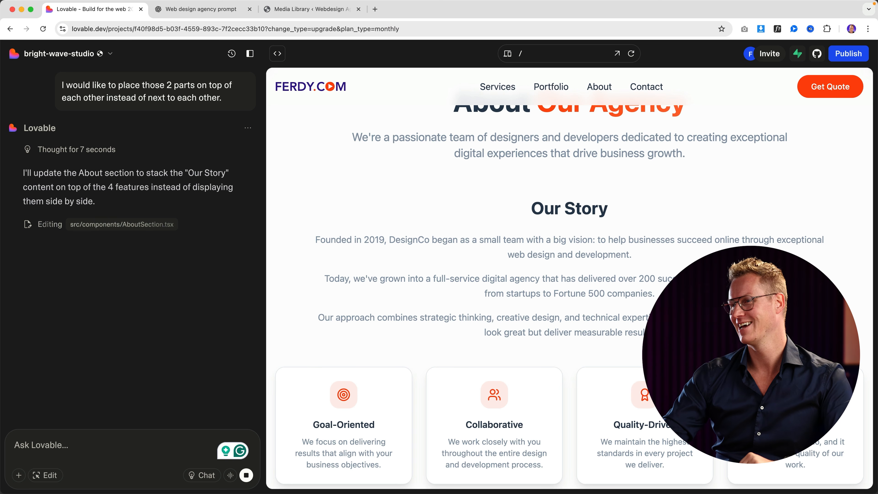
Draft the request 'Make our story on the about page 600 pixels width', fixing the typo.
scroll(445, 364, up, 1)
scroll(494, 360, up, 2)
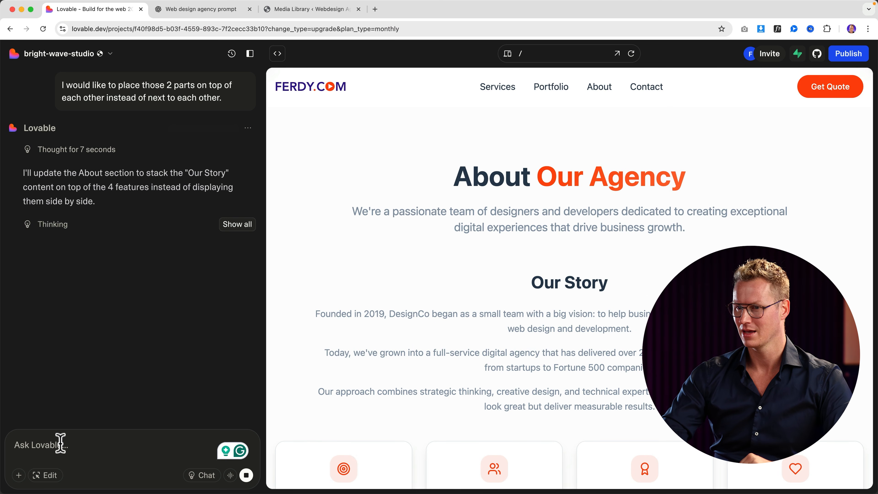
text(Make our st)
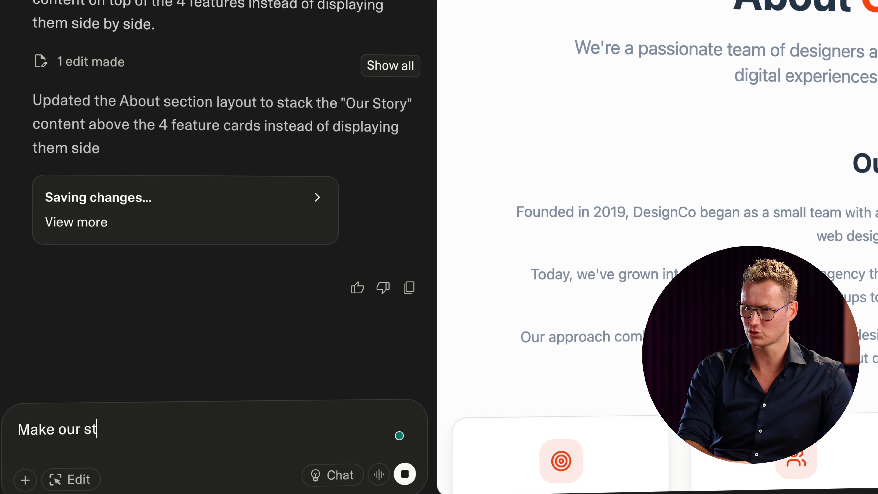
text(ory on )
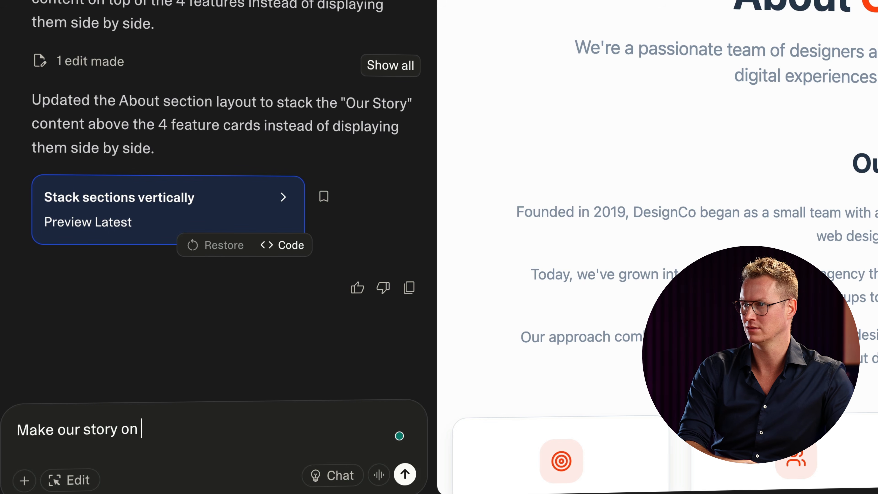
text(the about page)
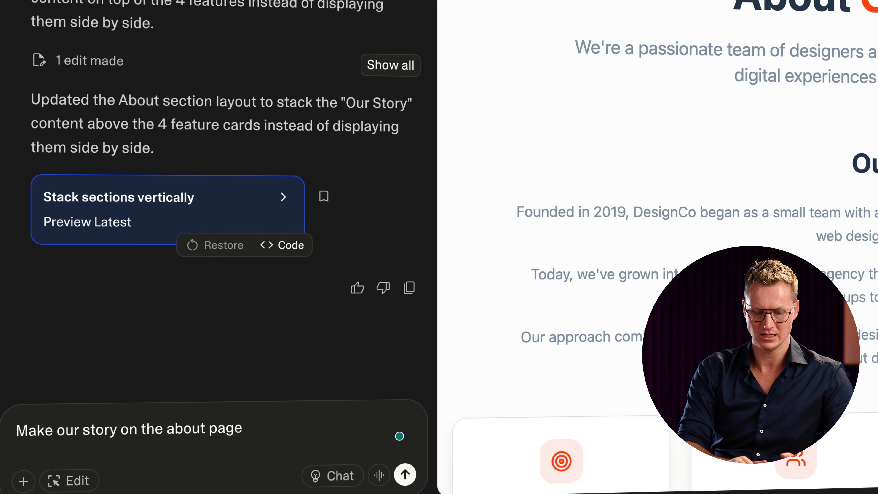
text( 600 pixels)
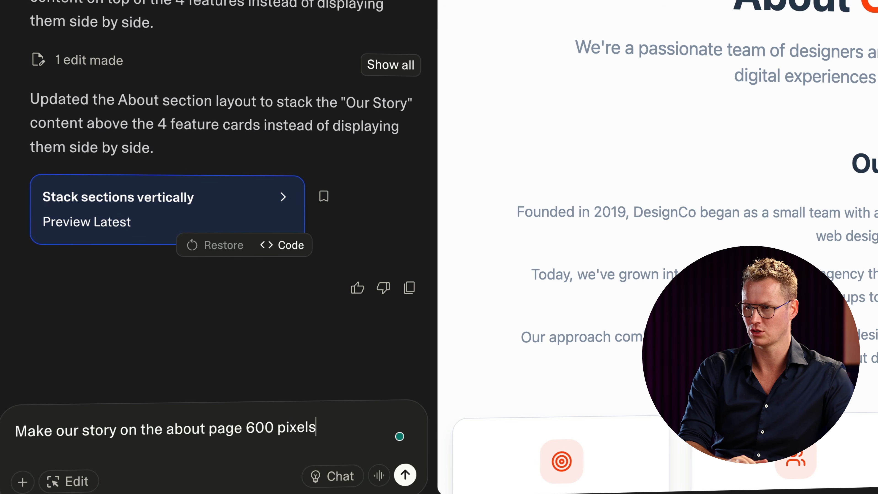
text( widht)
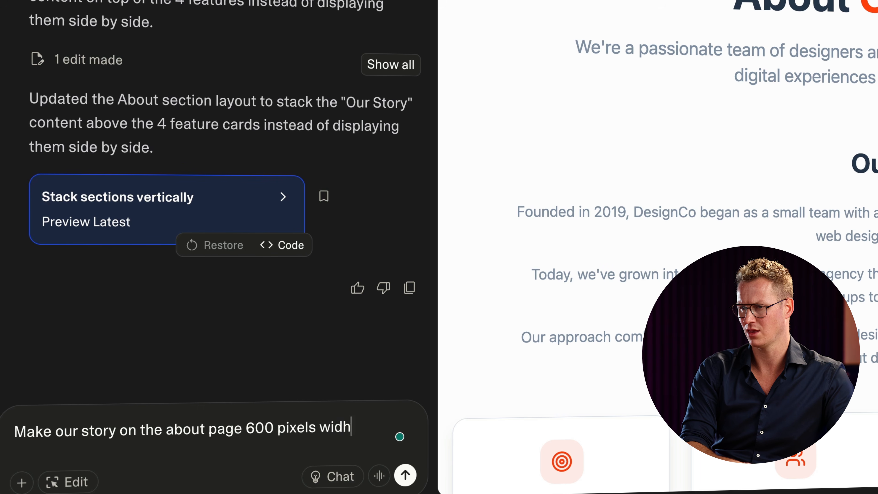
key(BackSpace)
key(BackSpace)
text(e.)
key(BackSpace)
key(BackSpace)
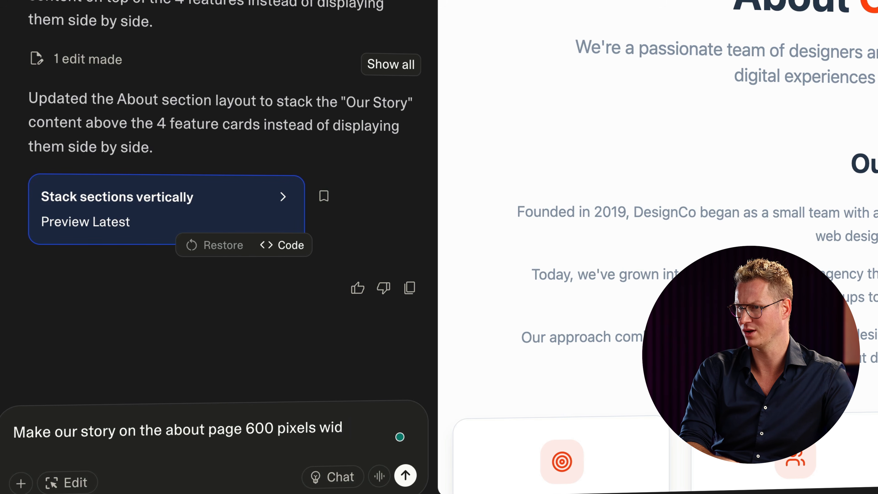
text(th)
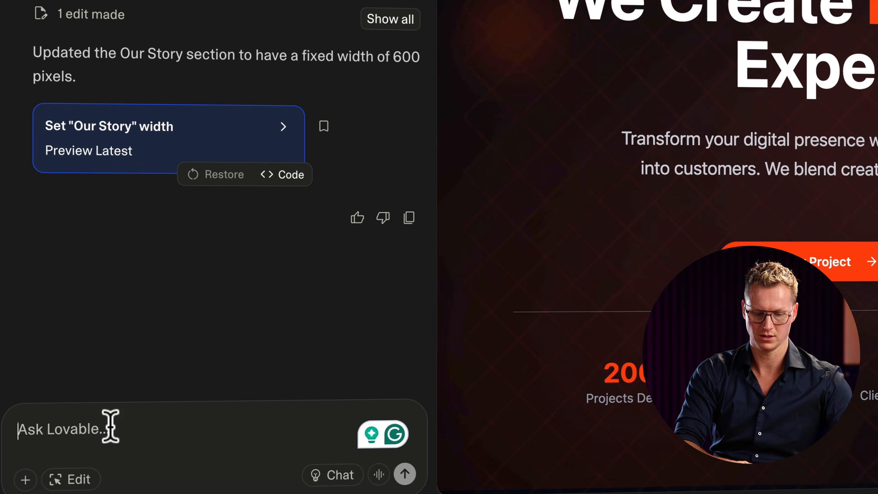
Reorder the menu to About, Services, Portfolio, Contact, then draft a request sending Get Quote to the contact page.
text(Change the order of the menu items:)
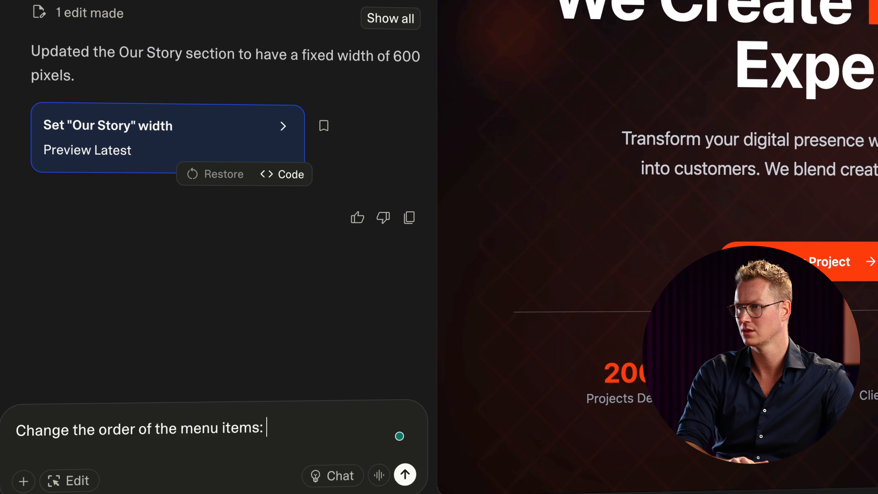
text( Av)
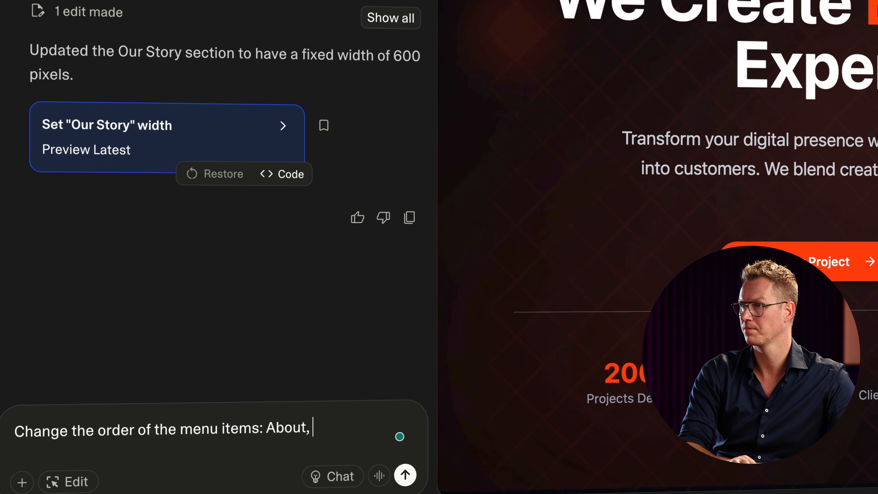
text(out, Services,)
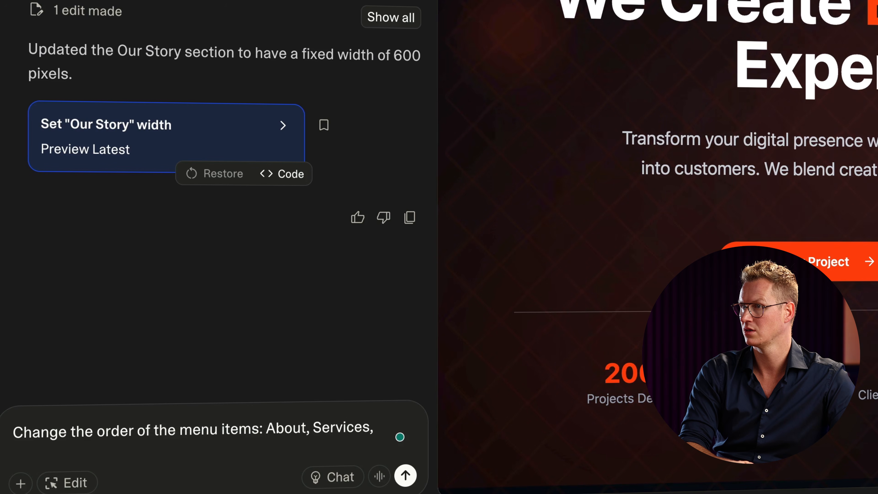
text( Portfo)
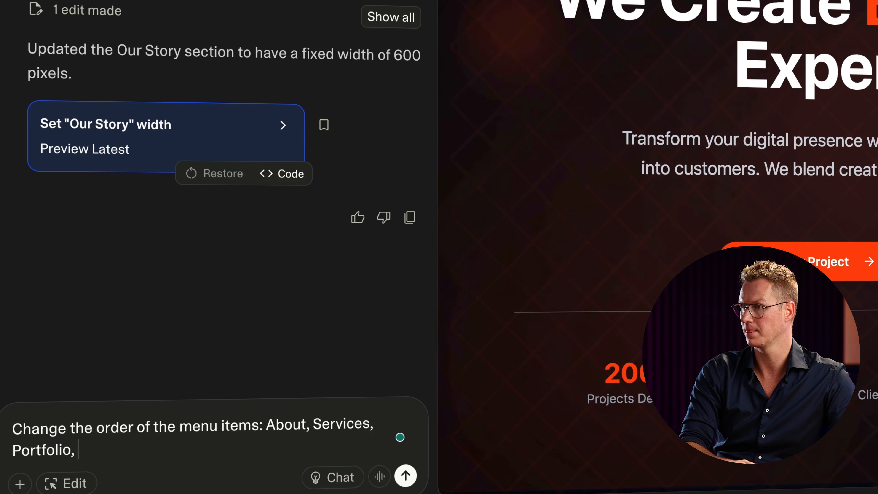
text(lio, Contact)
key(Return)
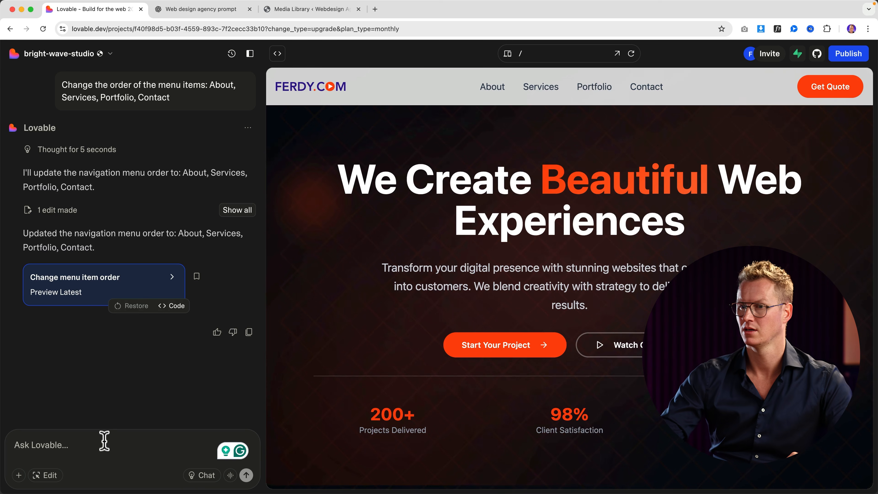
text(When people c)
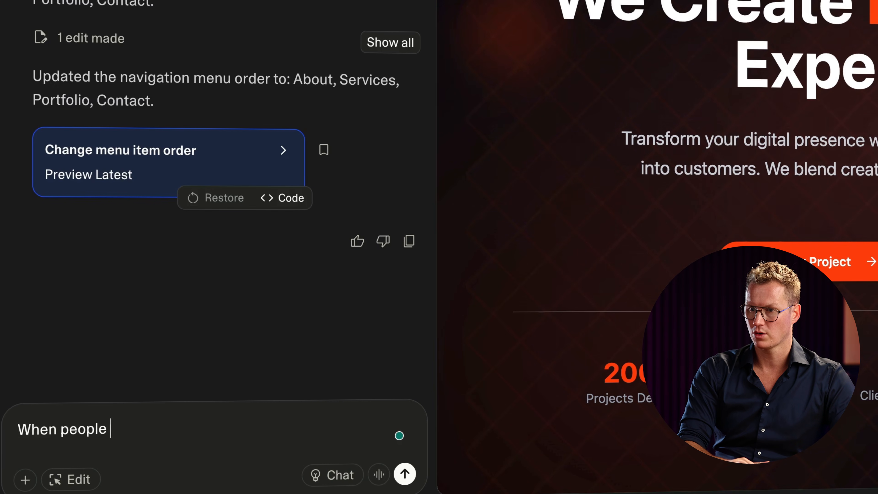
text(lick on g)
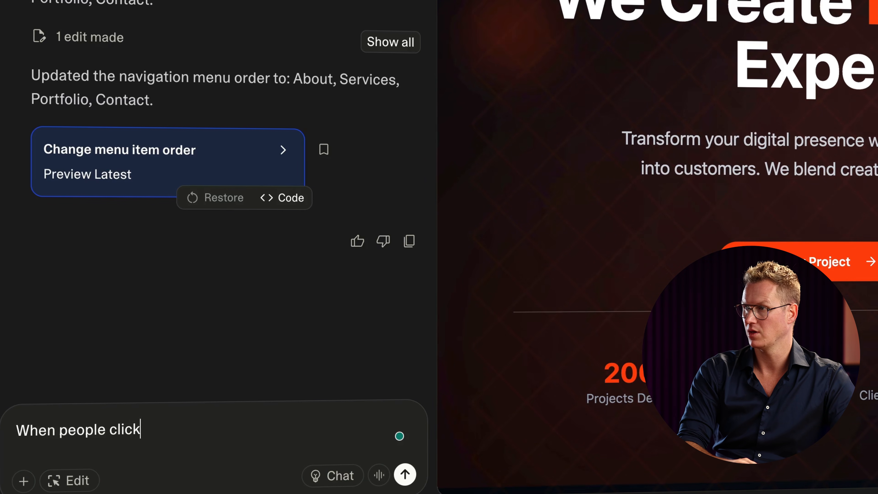
text(et quote, refe)
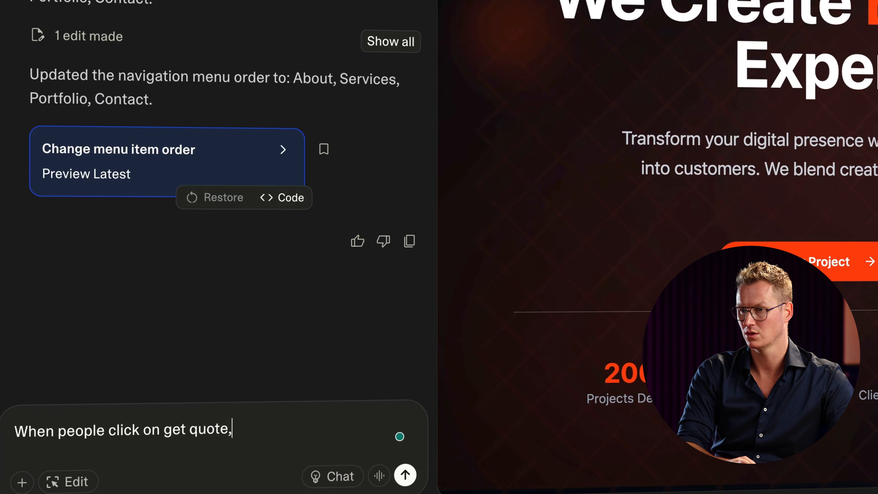
text(r them to the contac)
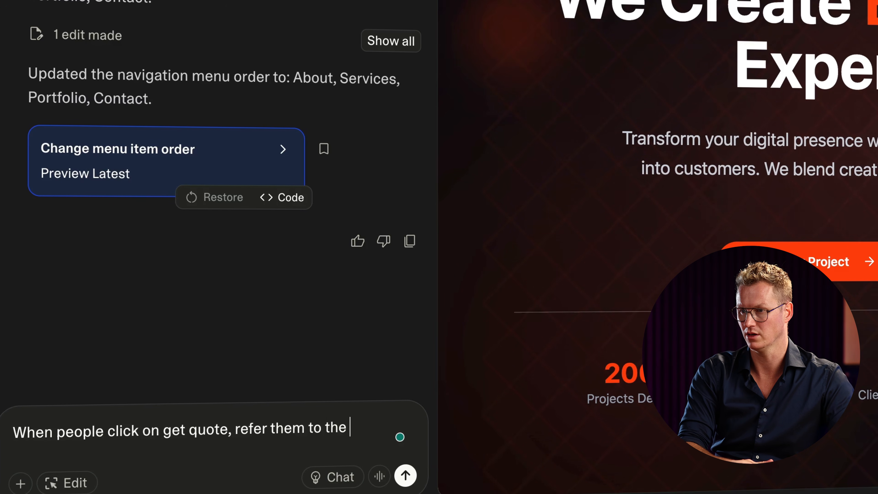
text(t page.)
Link Get Quote to the contact page and confirm it jumps to the Send Us a Message form.
key(Return)
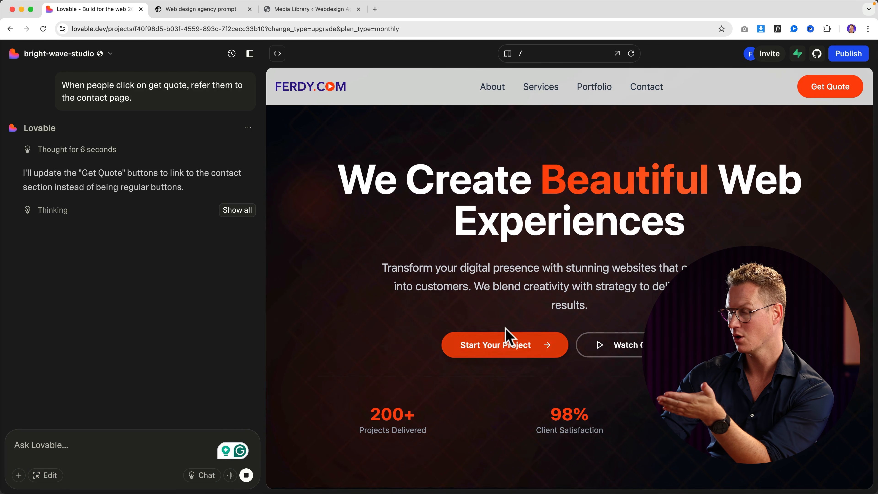
scroll(506, 337, down, 5)
scroll(505, 332, down, 20)
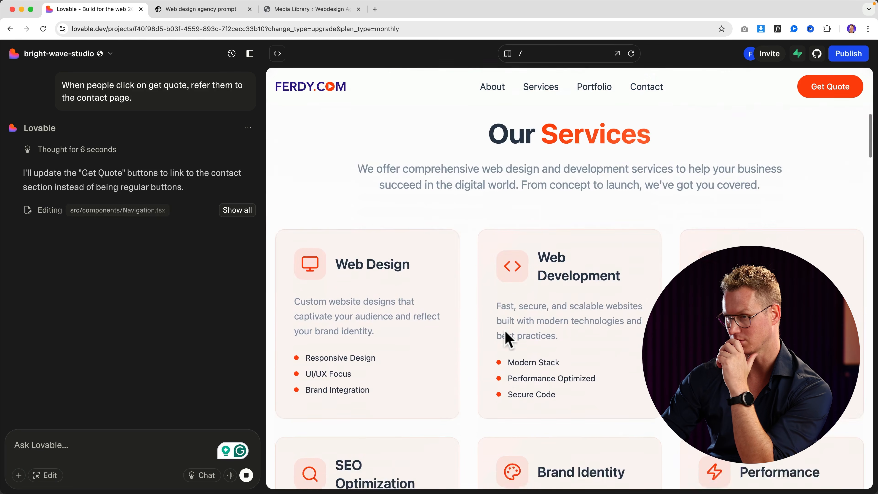
scroll(505, 329, up, 20)
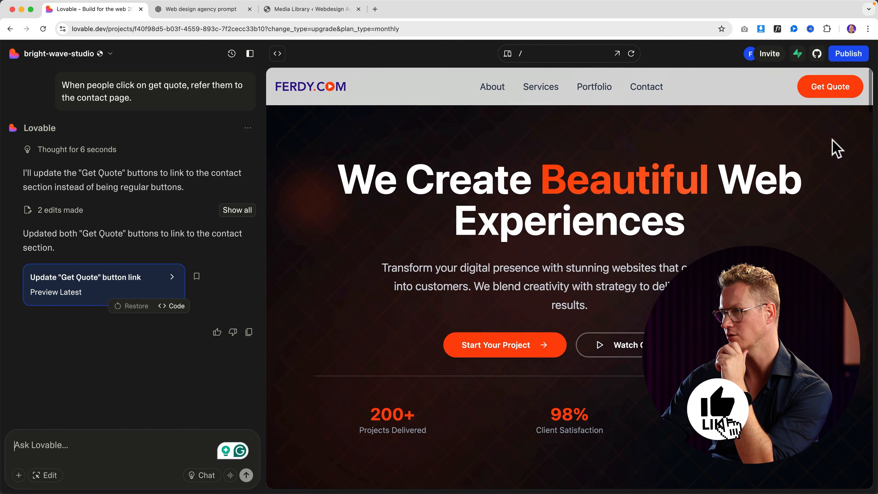
click(830, 88)
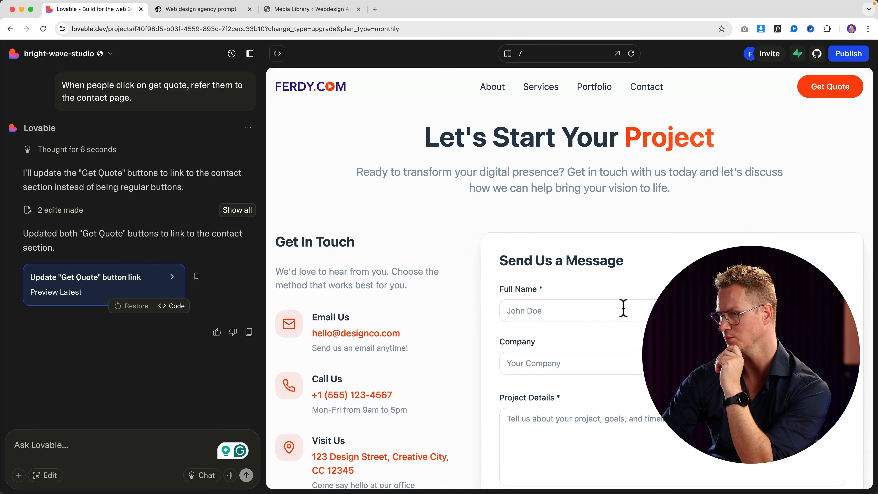
scroll(623, 308, up, 1)
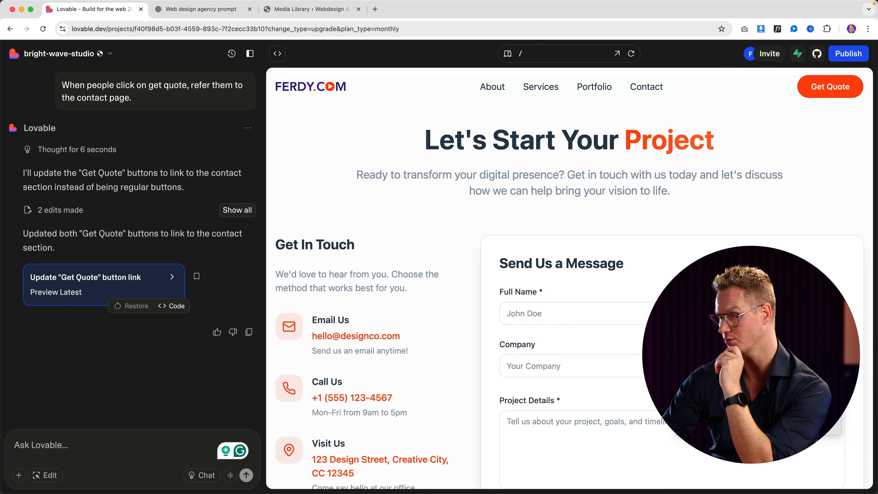
scroll(569, 278, down, 3)
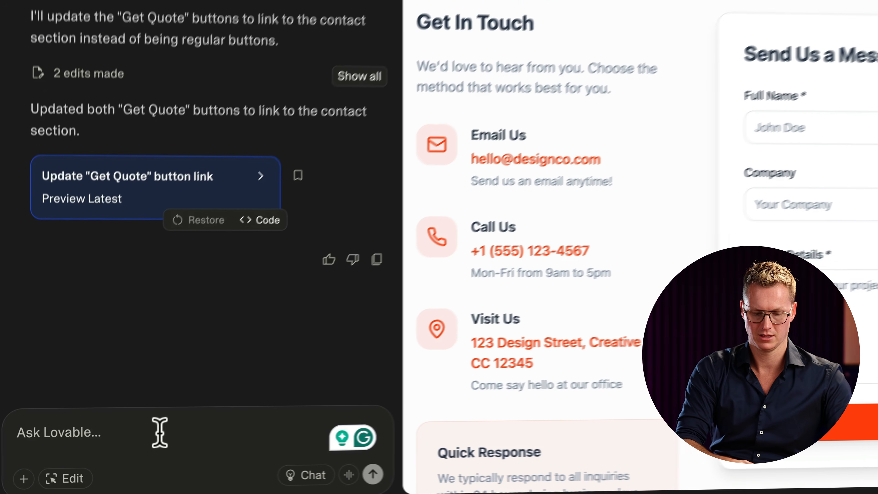
Replace the contact form's Company field with Phone Number, then open the version history.
text(Change the )
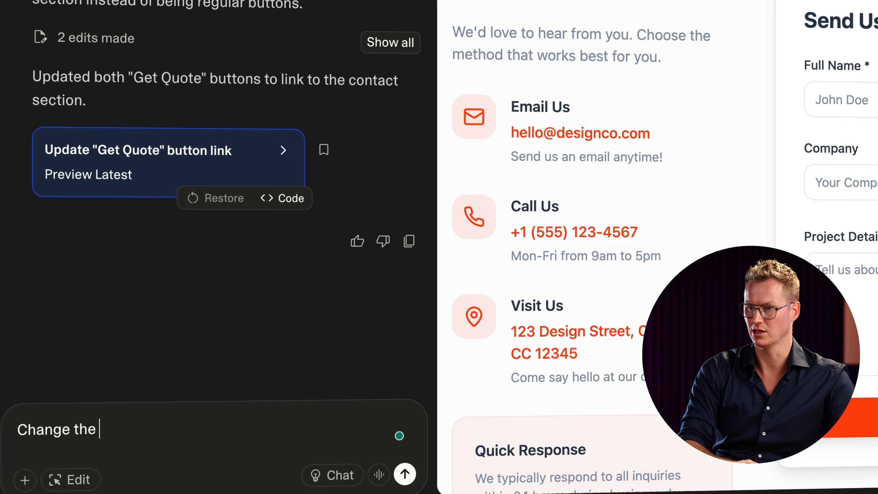
text(company area in the contact form to)
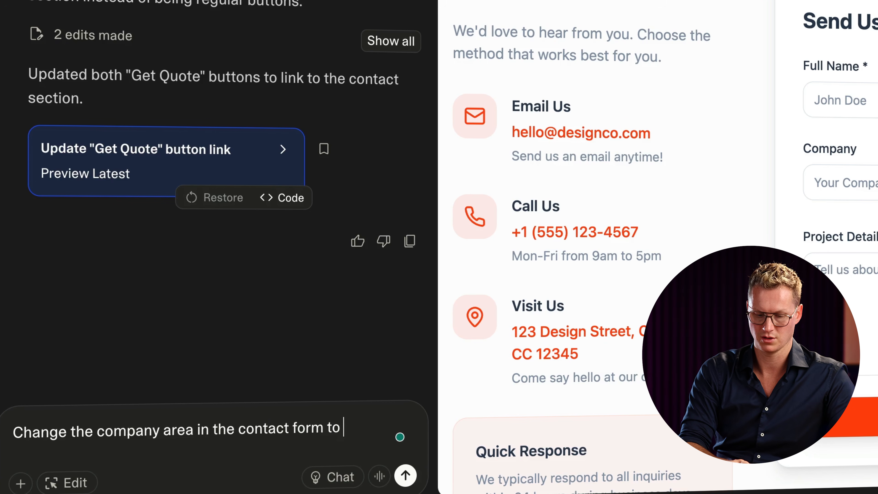
text(umer)
key(Return)
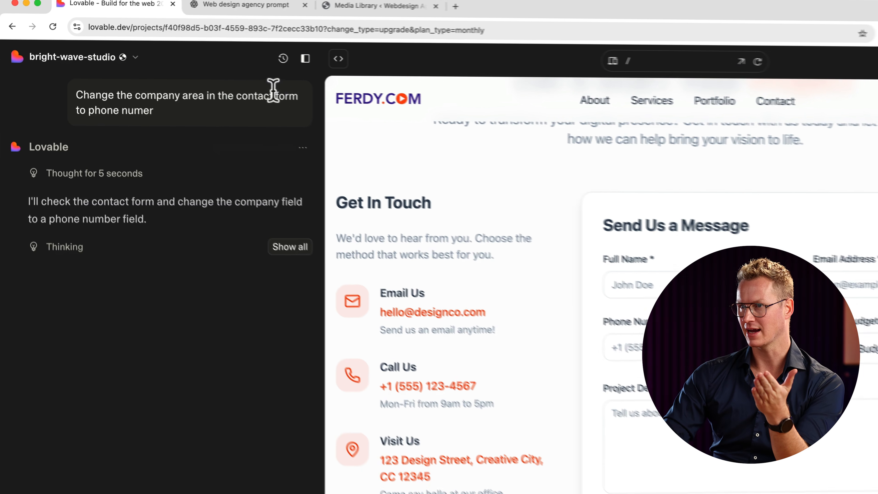
click(210, 40)
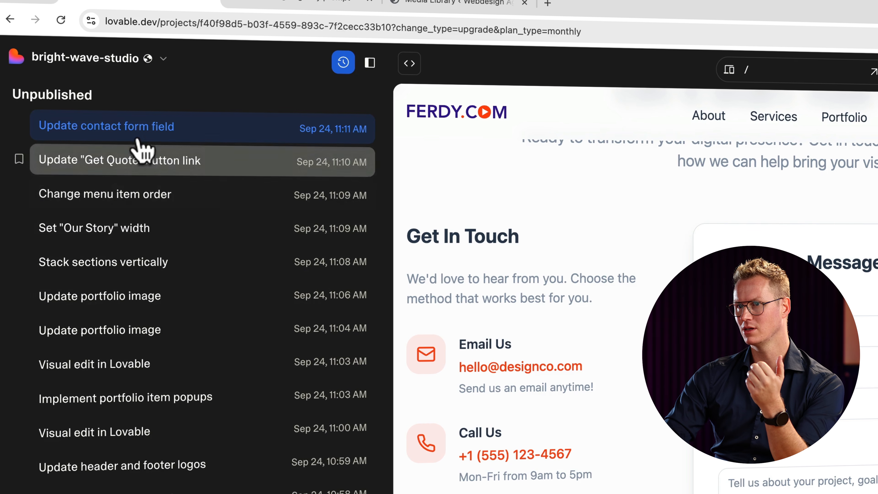
Close version history and return the preview to the 'We Create Beautiful Web Experiences' hero.
click(337, 66)
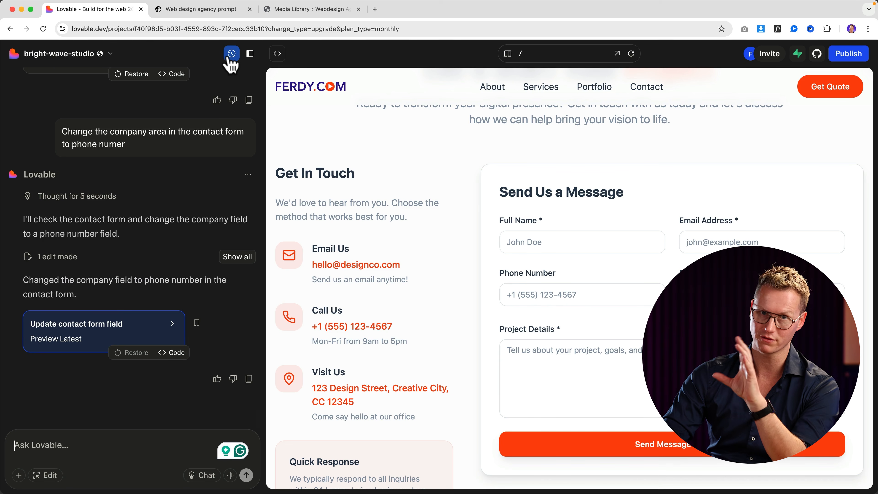
scroll(458, 281, down, 10)
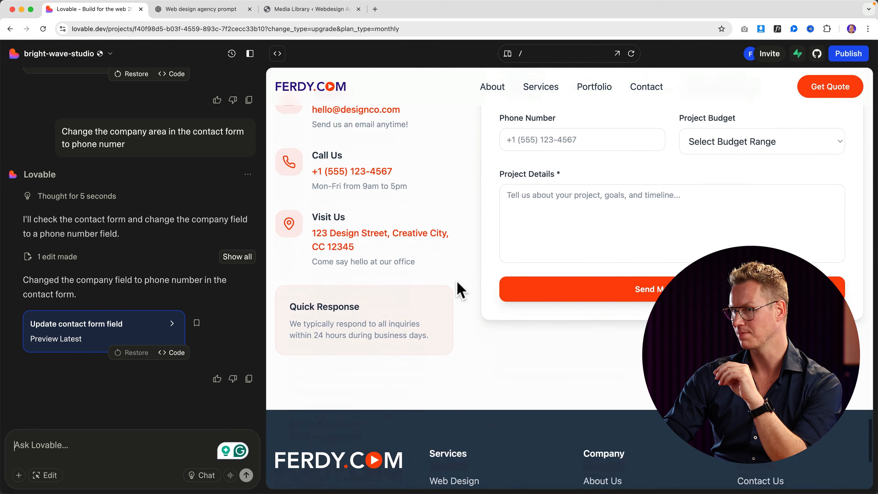
scroll(482, 290, up, 20)
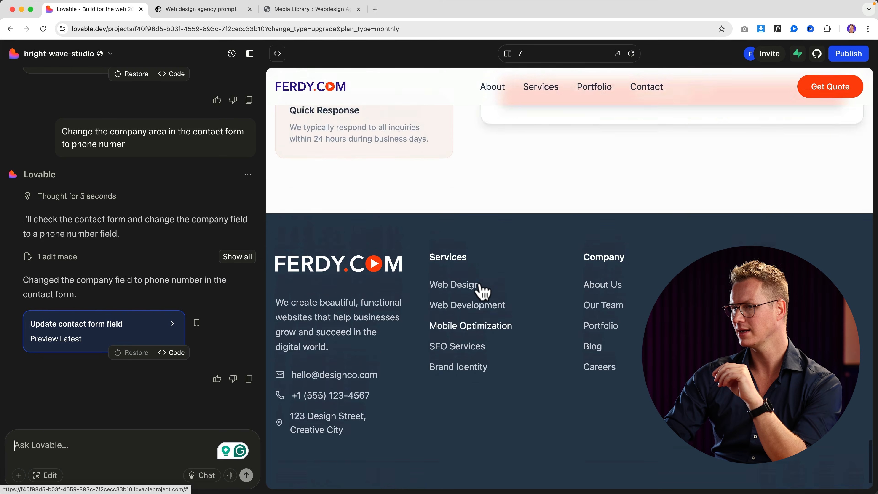
scroll(480, 281, up, 10)
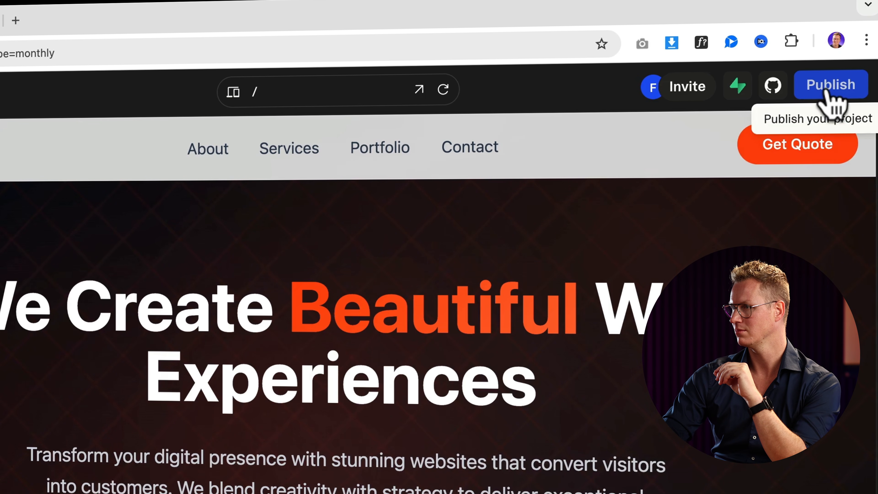
Open the publish settings and view the live site address in a new tab.
click(828, 91)
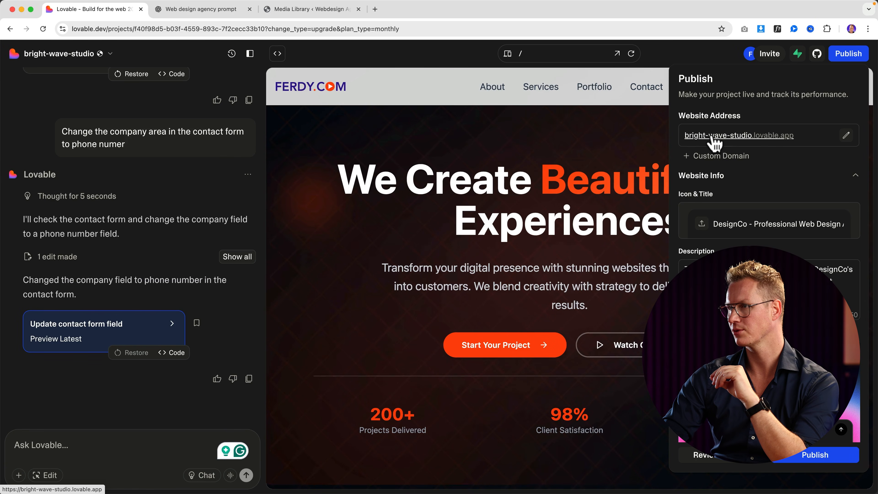
click(738, 136)
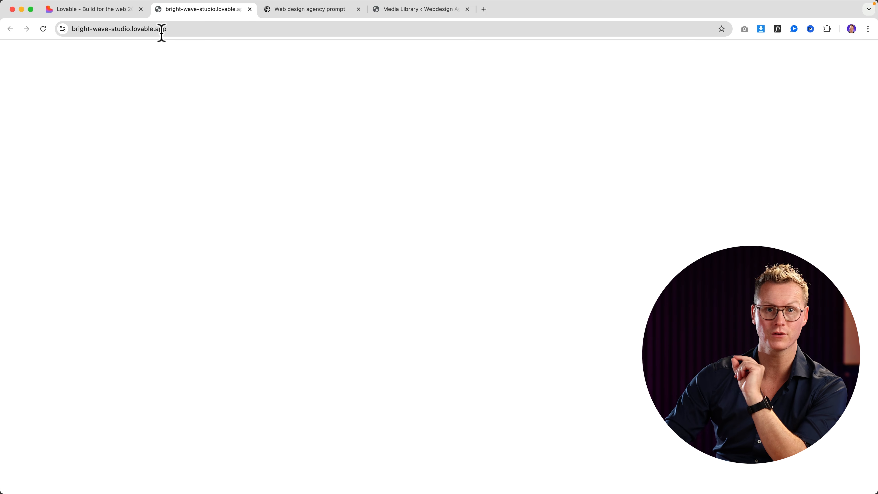
click(117, 11)
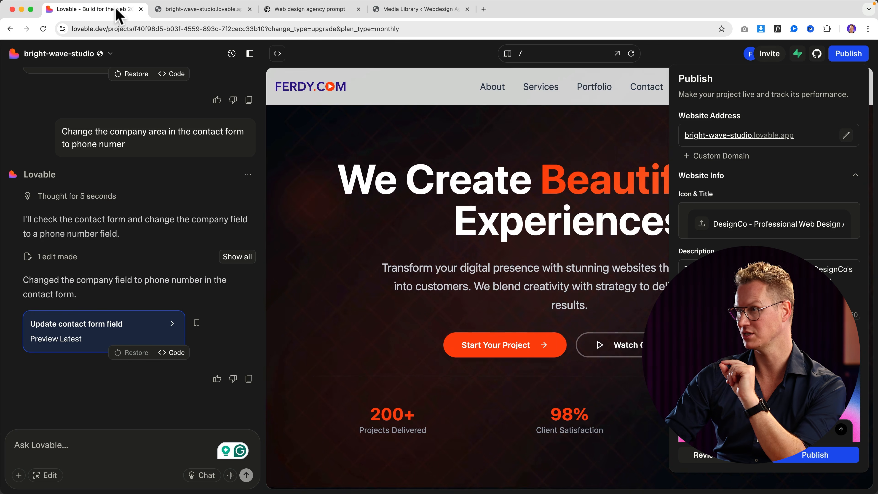
click(848, 55)
click(844, 54)
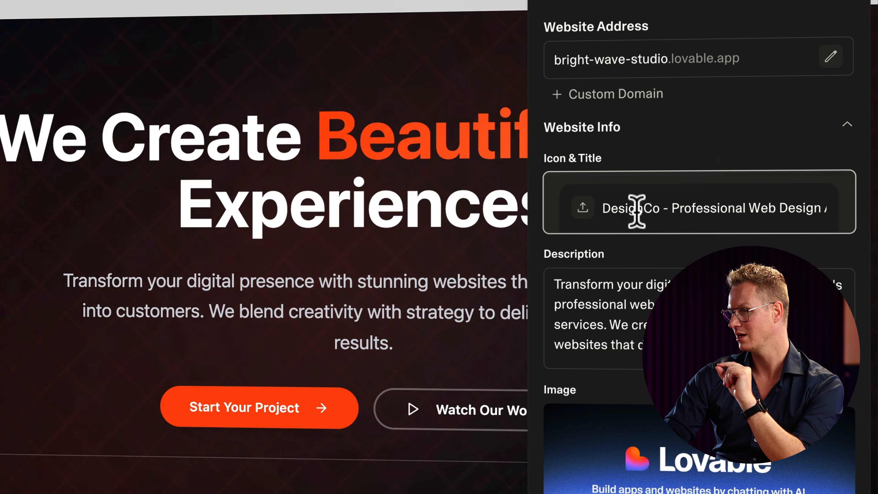
Change the site title from DesignCo to FerdyCom and set Favicon.png as the icon.
double_click(743, 223)
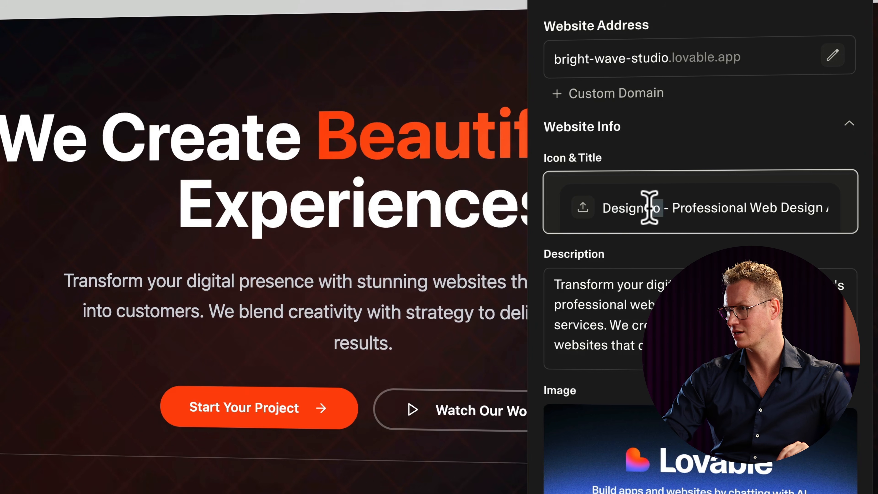
text(FerdyCom)
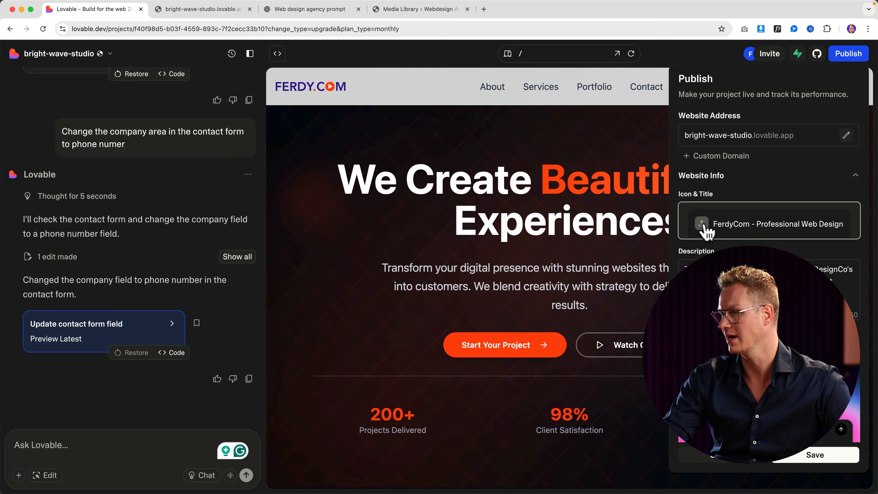
click(701, 223)
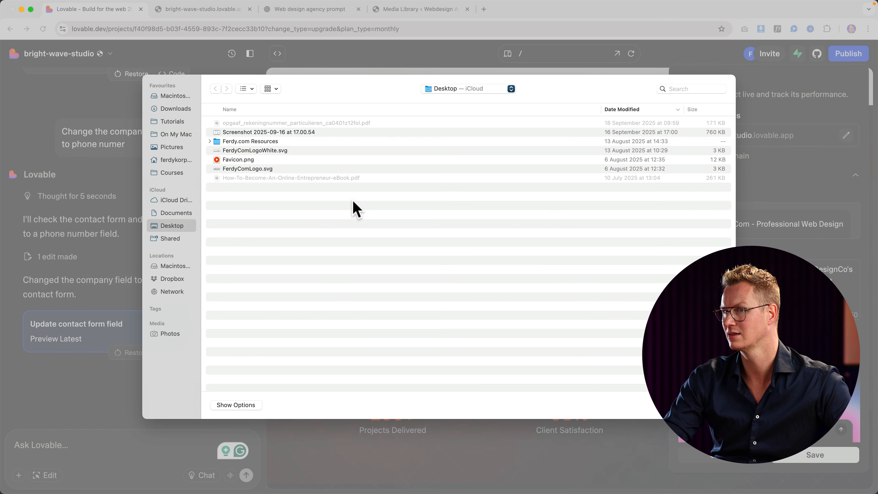
click(238, 160)
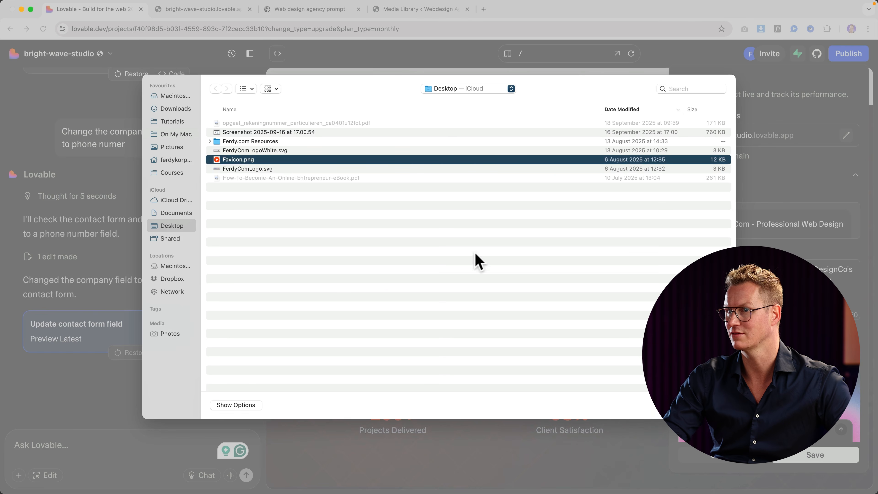
key(space)
key(space)
click(713, 404)
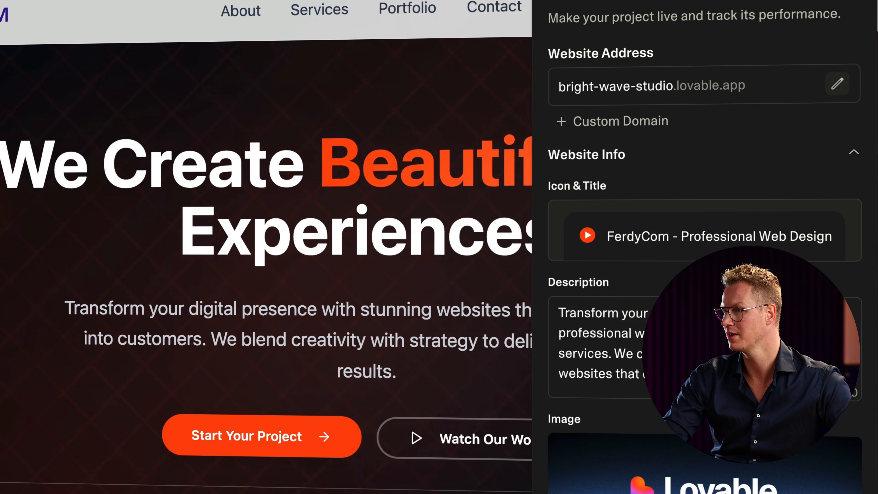
Change DesignCo's to FerdyCom's in the description and save the site changes.
scroll(807, 242, down, 2)
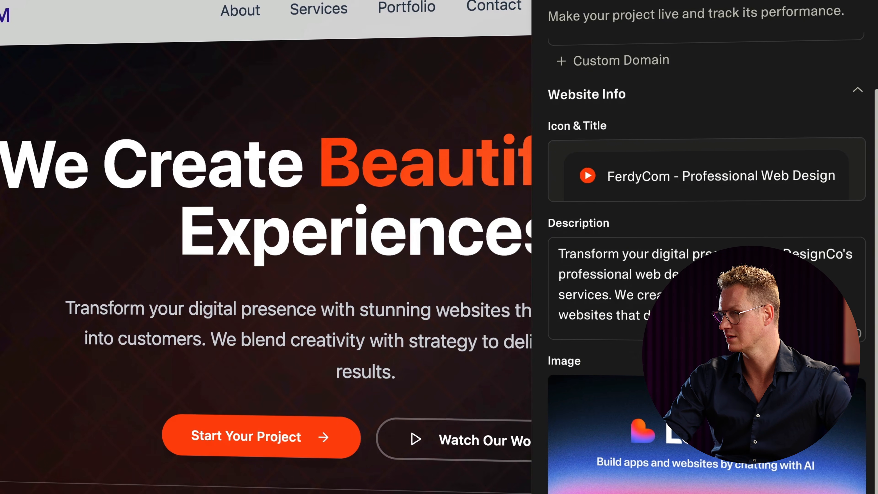
double_click(814, 254)
text(FerdyCom')
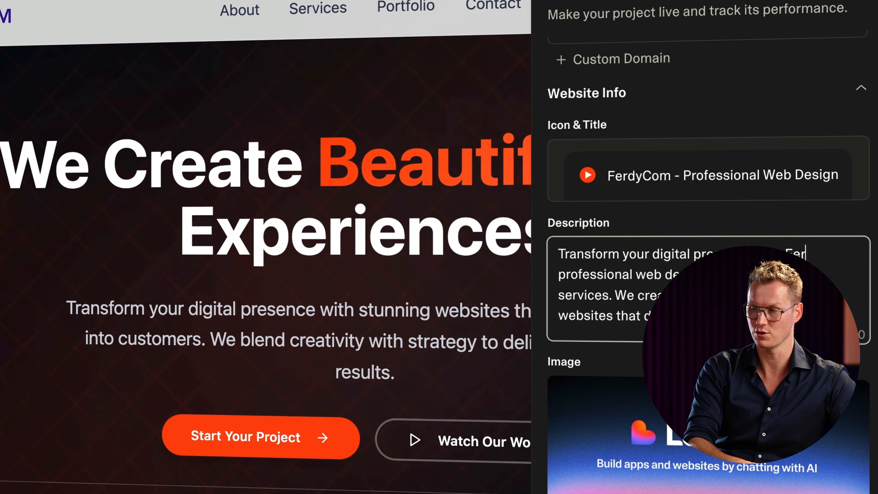
text(s professional web design and)
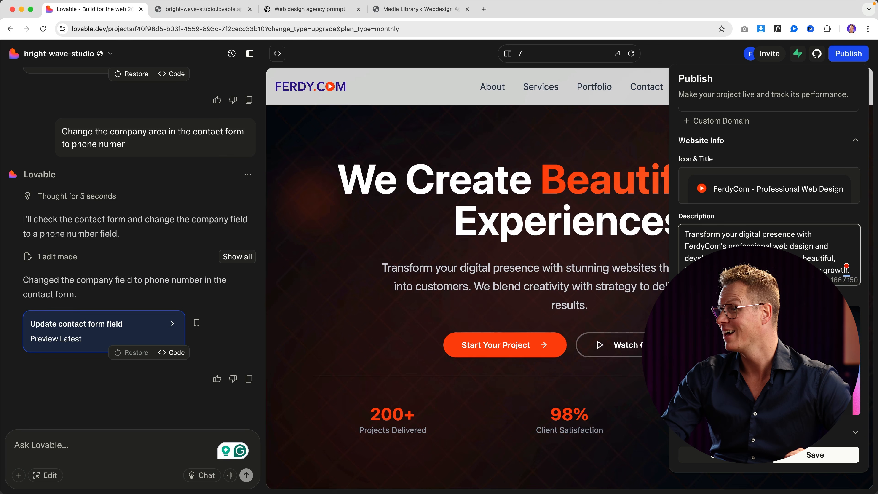
click(812, 455)
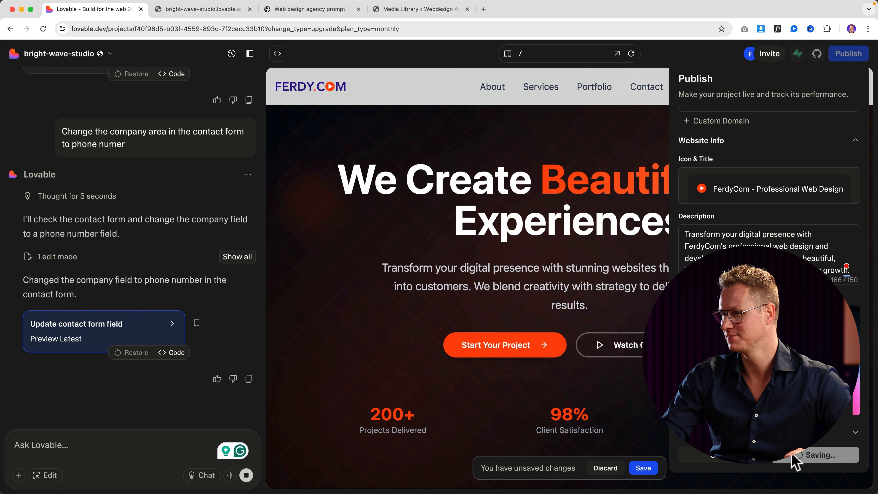
click(643, 468)
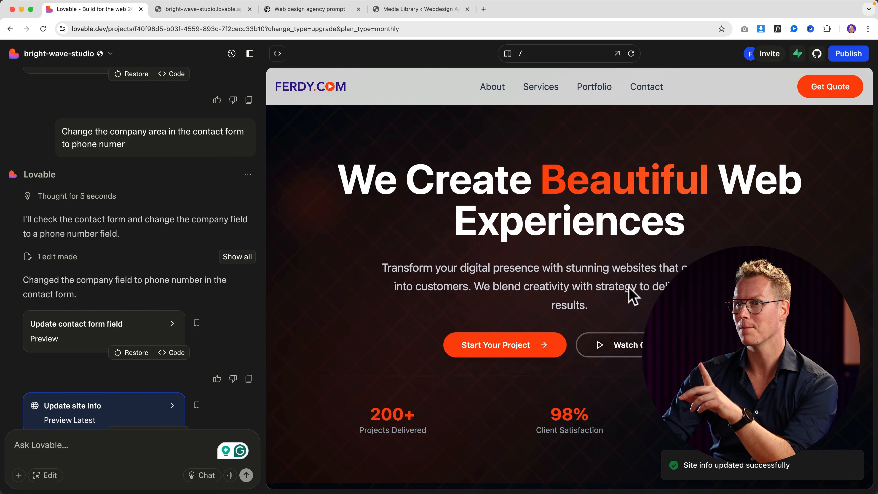
Copy the live bright-wave-studio.lovable.app link and open a new private browsing window.
click(840, 58)
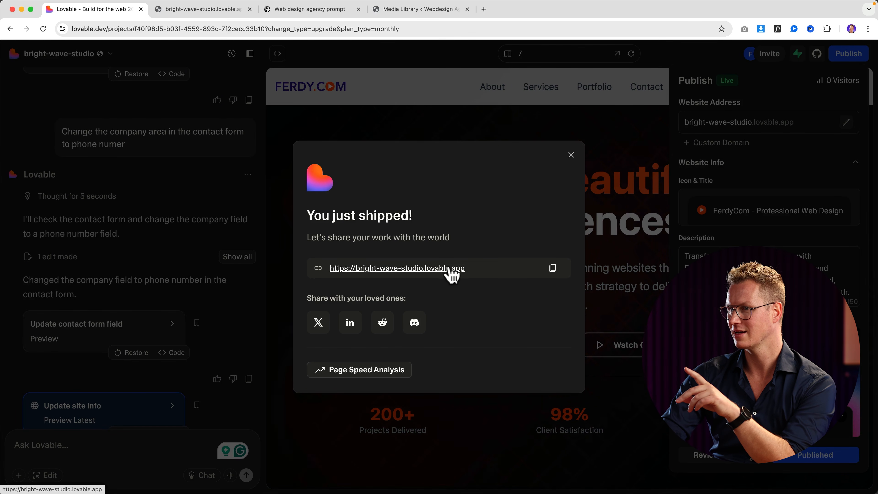
click(552, 268)
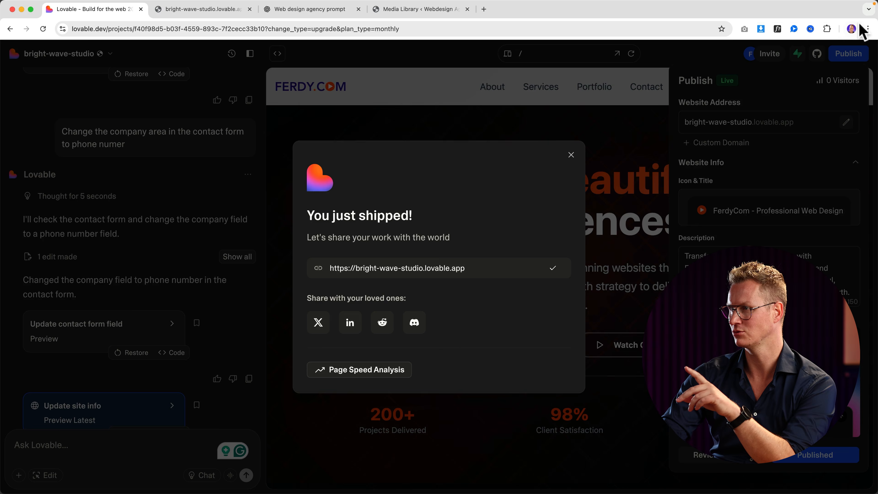
click(868, 29)
click(815, 92)
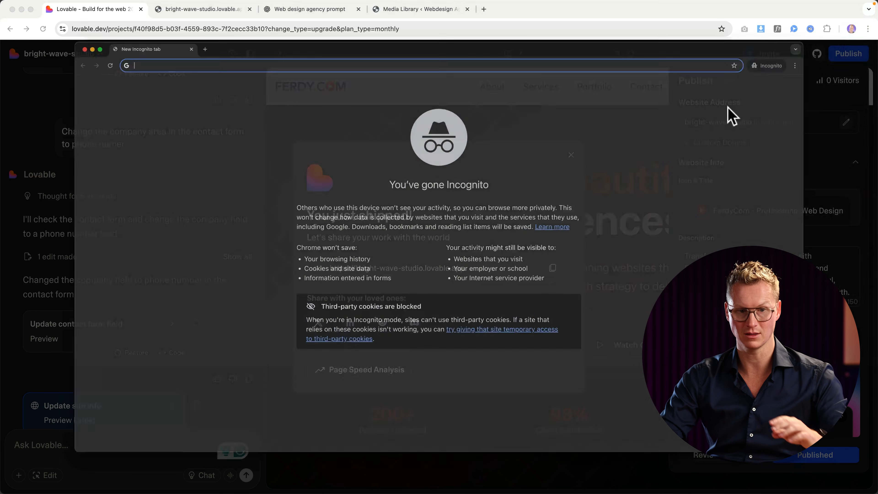
Load the published site from the copied link and scroll through it.
key(super+v)
key(Return)
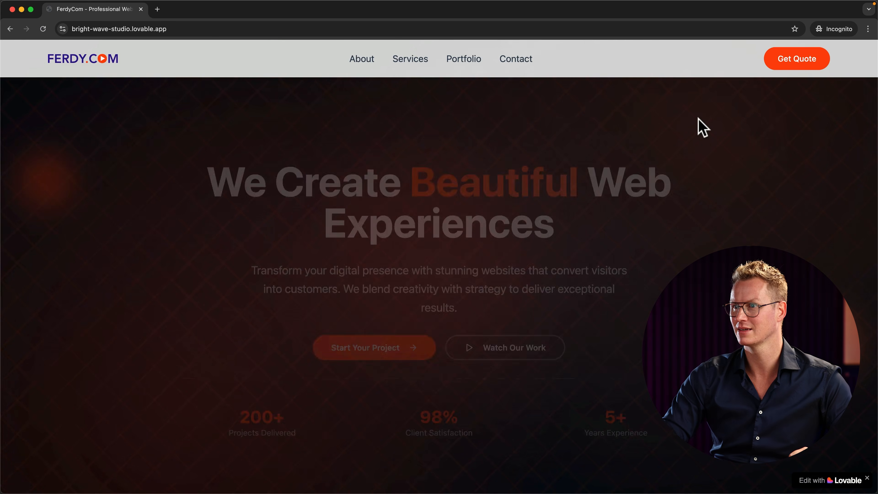
scroll(359, 132, down, 15)
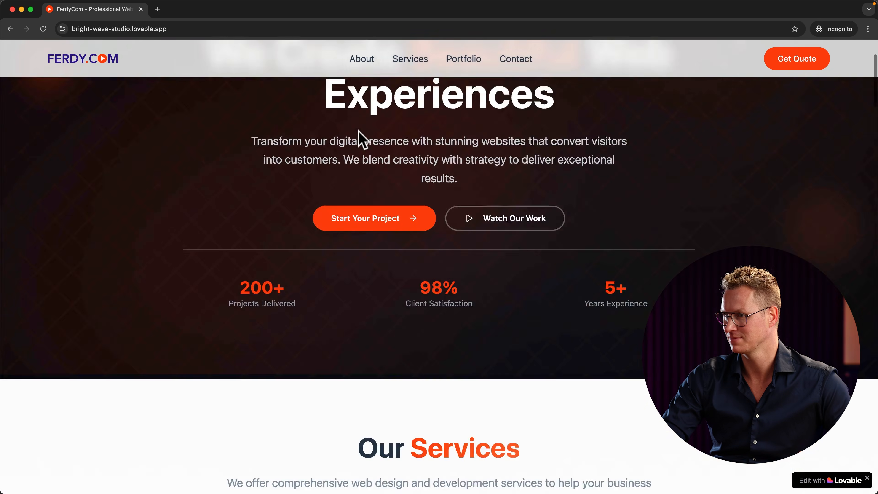
scroll(359, 138, down, 15)
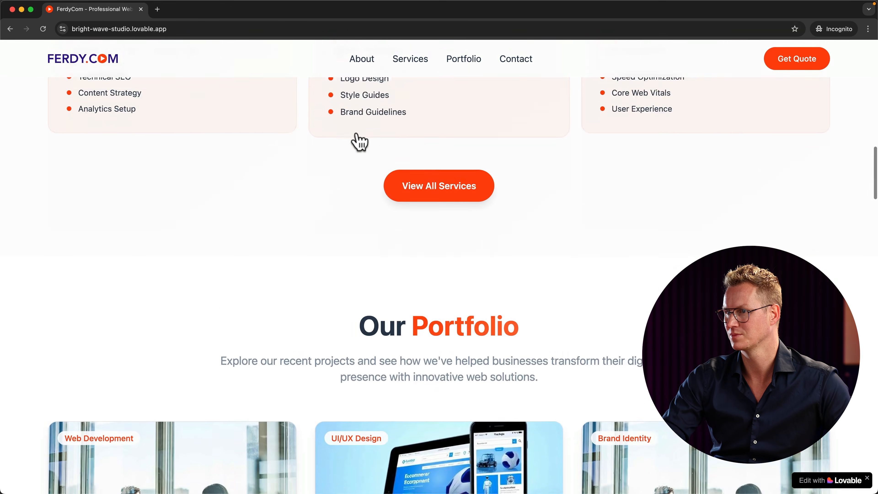
scroll(153, 270, up, 10)
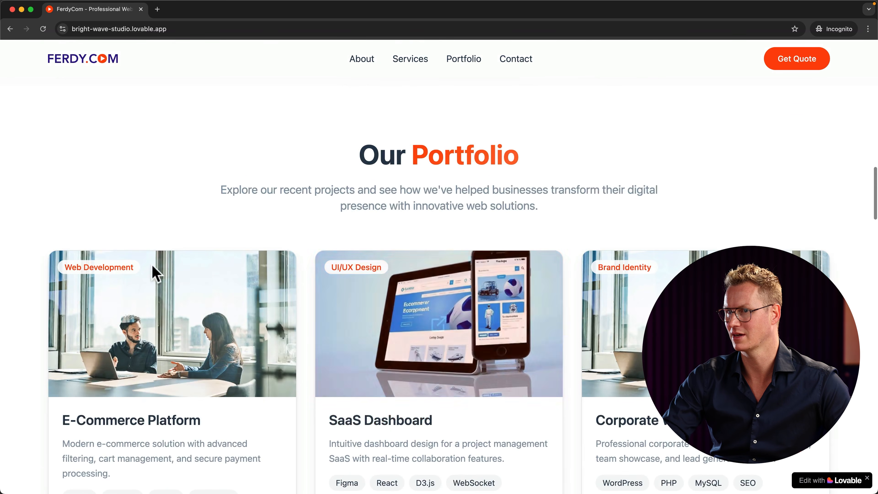
scroll(161, 245, down, 2)
View the E-Commerce Platform project details, then close them and the live site tab.
click(179, 276)
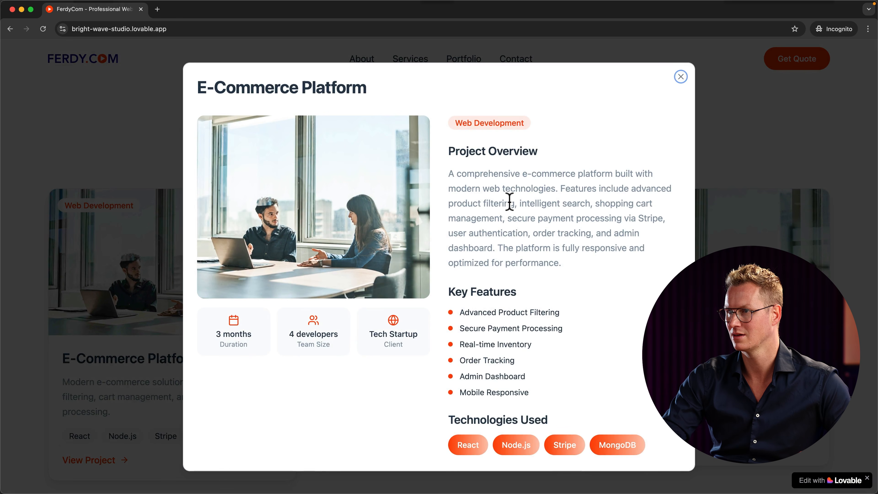
scroll(508, 203, down, 2)
scroll(507, 202, up, 2)
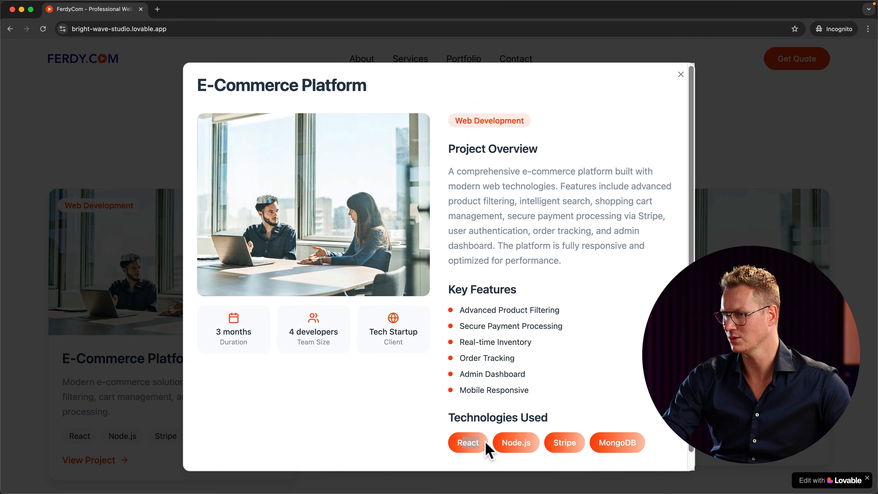
click(680, 74)
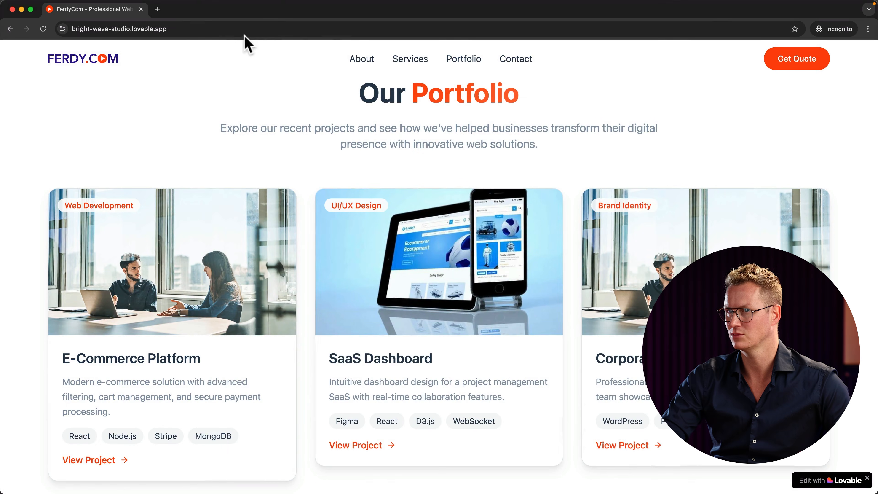
click(141, 10)
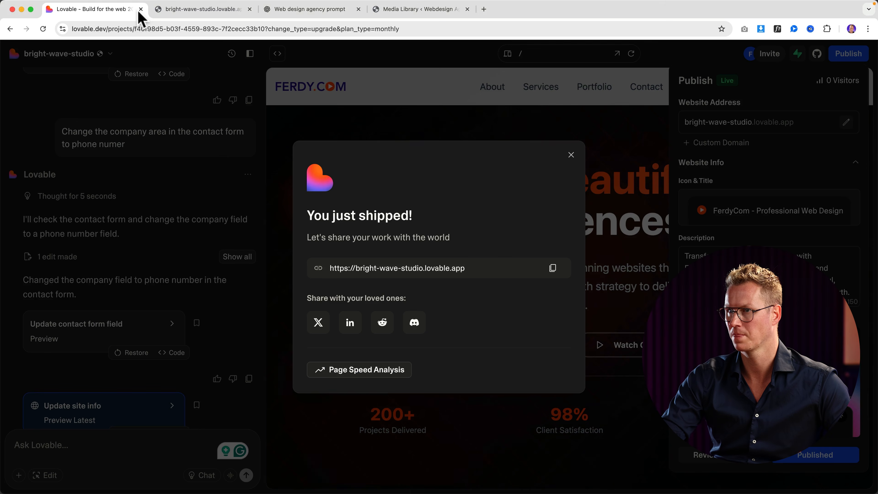
Dismiss the 'You just shipped!' dialog and Publish panel, then open the E-Commerce Platform popup.
click(571, 155)
scroll(414, 280, down, 10)
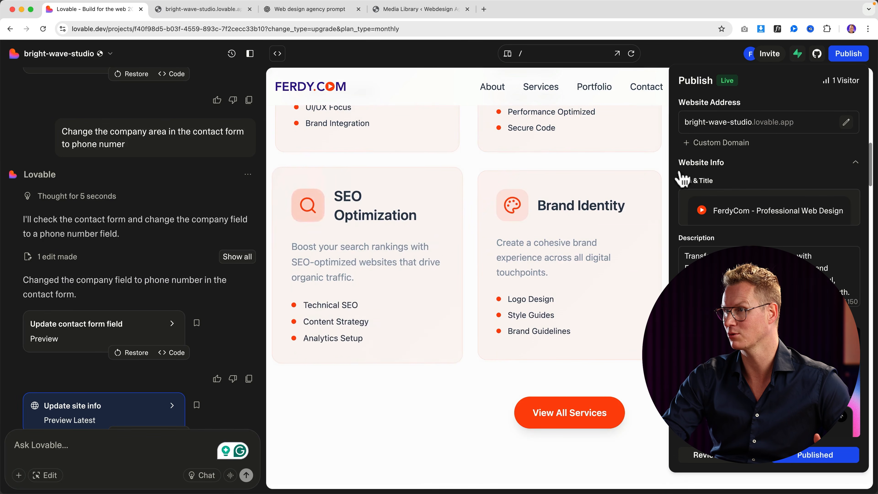
click(842, 61)
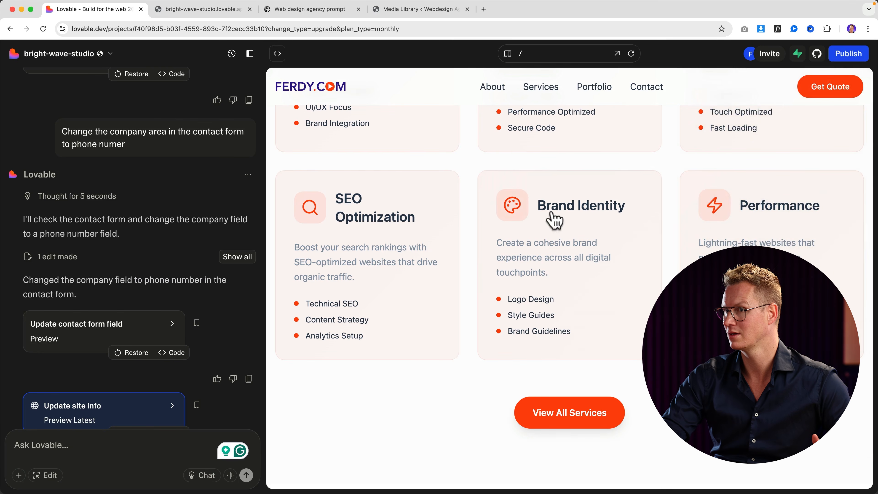
scroll(549, 208, down, 5)
click(398, 264)
scroll(398, 264, down, 3)
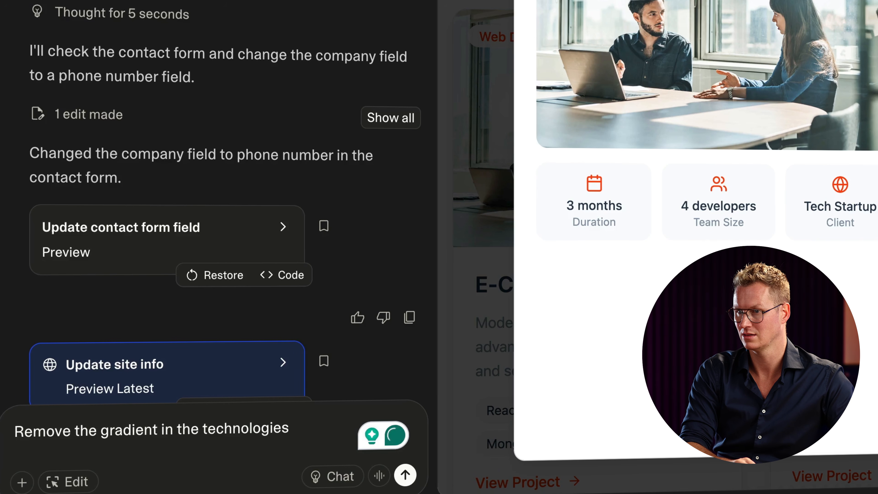
Make the portfolio technology tags solid orange, removing the gradient.
text(tags)
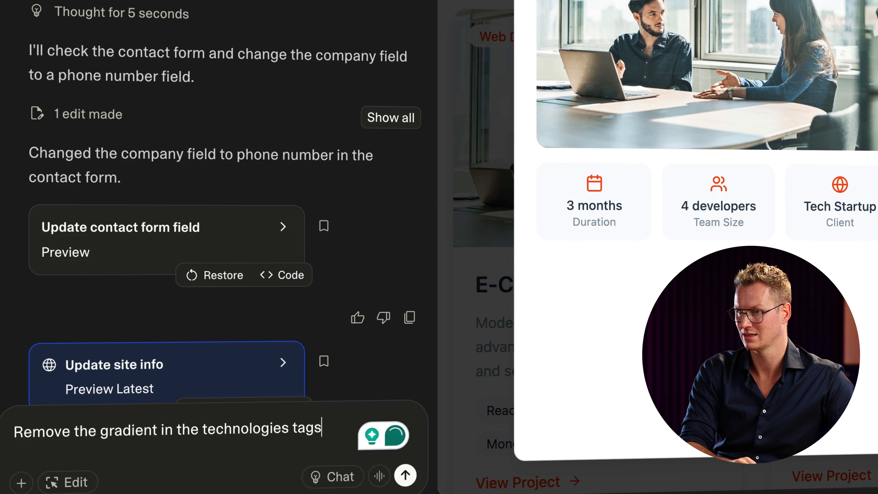
text(, so make)
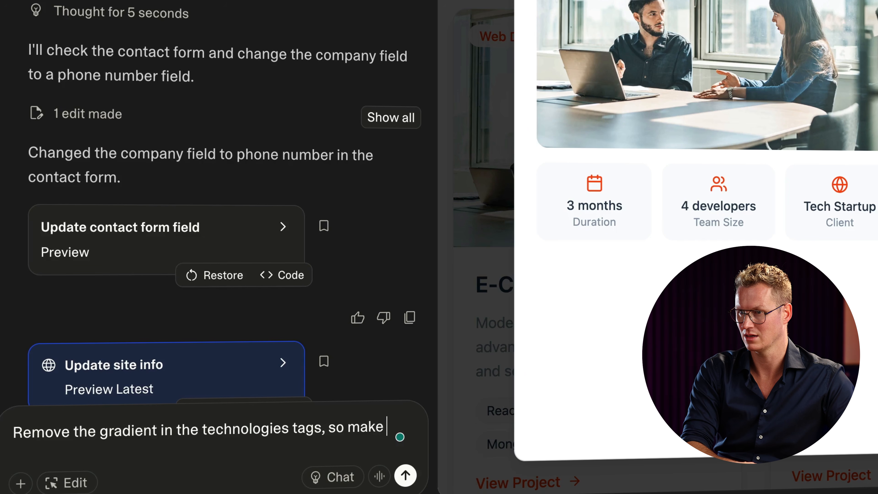
text( it only o)
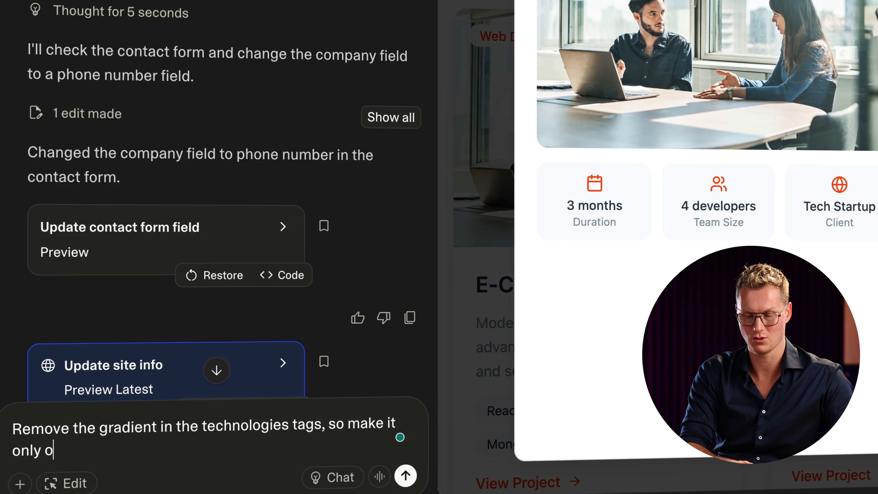
text(range.)
key(Return)
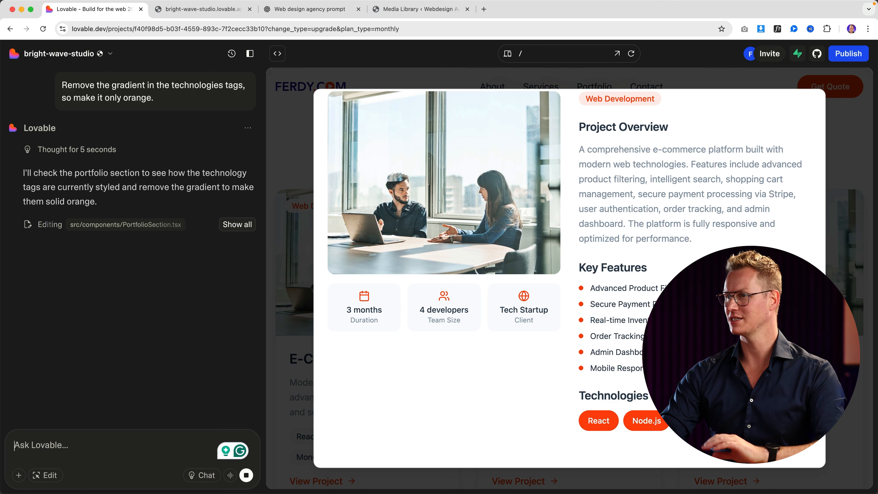
click(849, 204)
Scroll through the updated page and open the publishing details.
scroll(672, 226, down, 10)
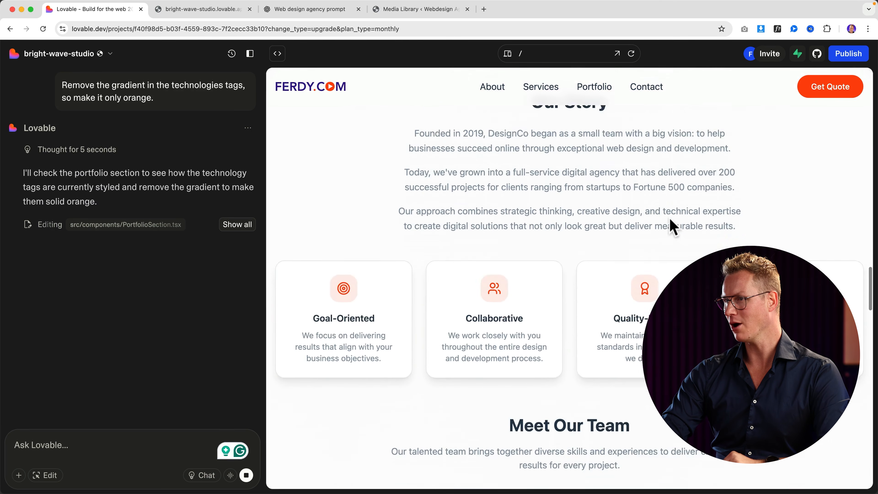
scroll(672, 225, down, 10)
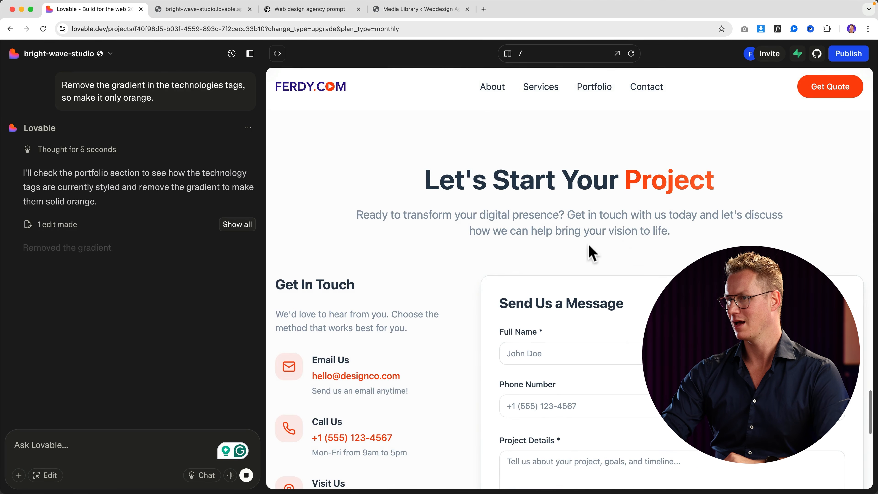
scroll(531, 261, down, 10)
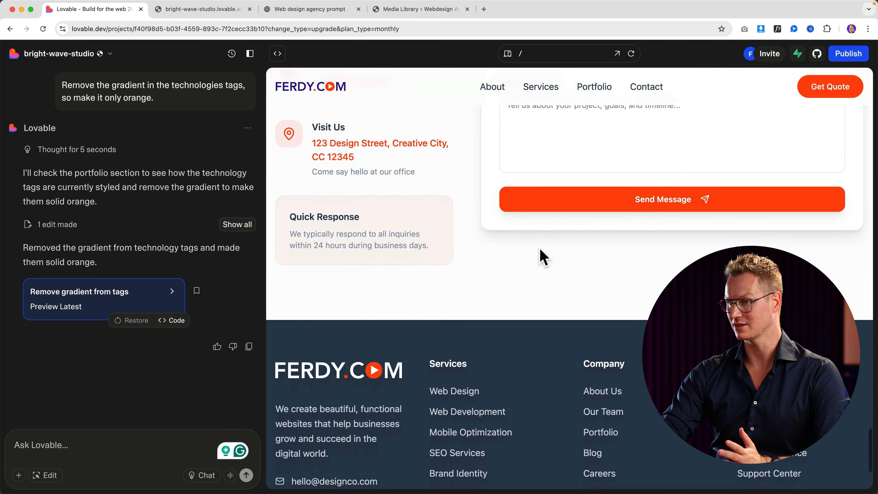
scroll(543, 256, up, 20)
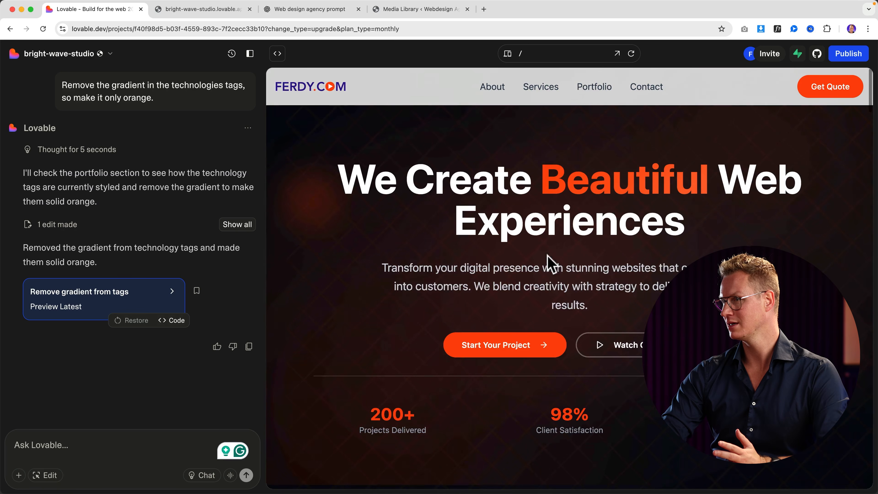
click(852, 56)
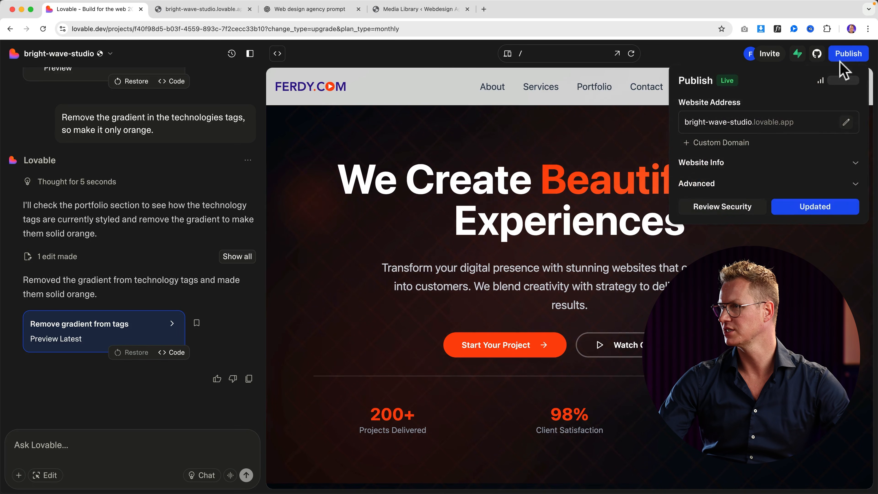
click(767, 123)
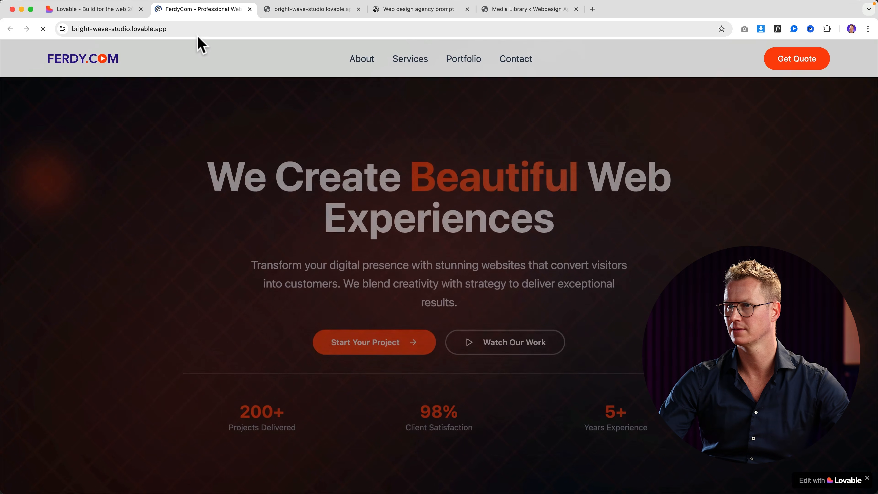
scroll(296, 216, down, 8)
scroll(295, 212, up, 8)
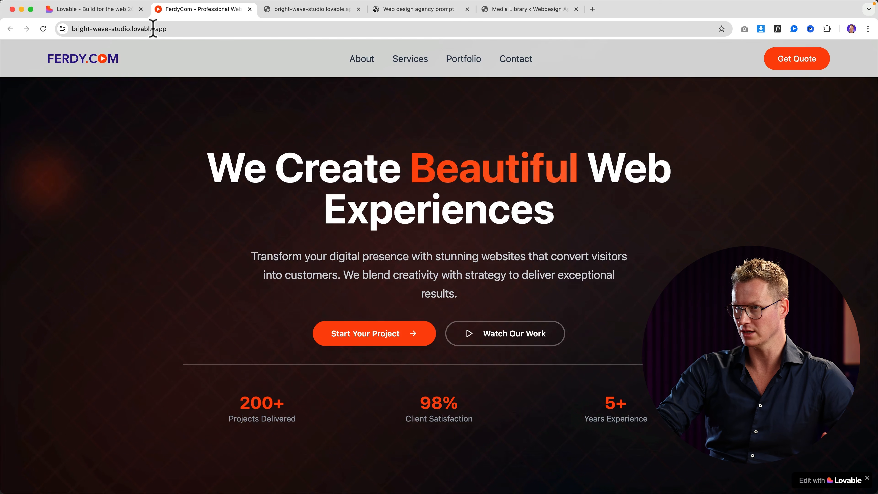
click(165, 29)
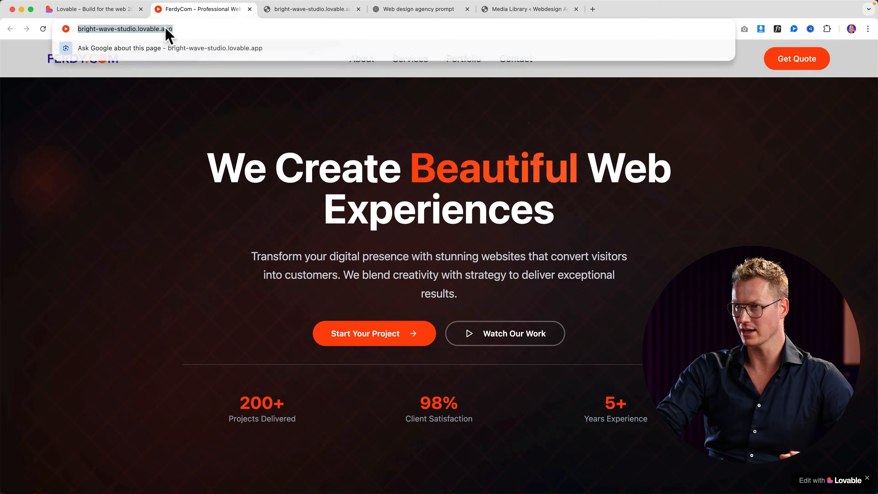
click(249, 9)
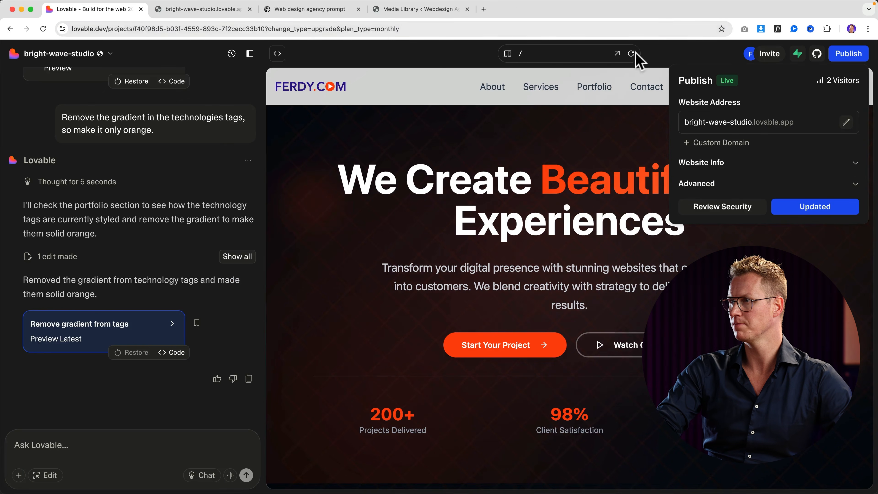
click(837, 55)
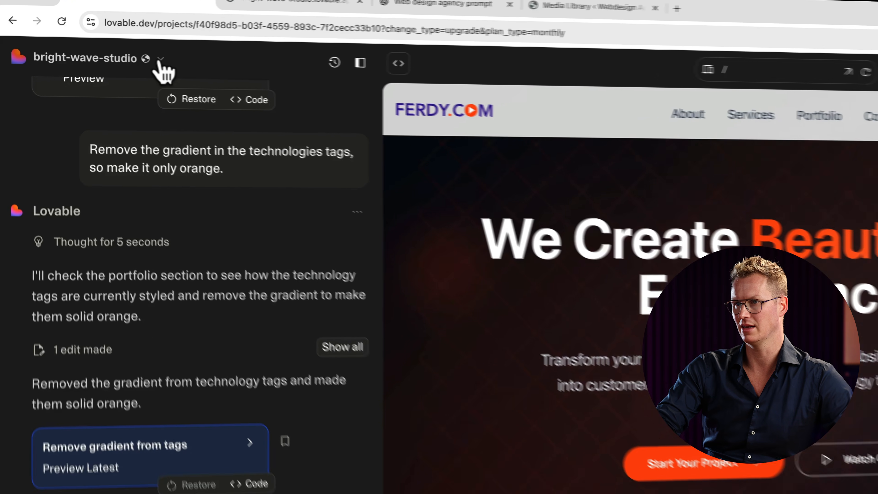
Open the project's Domains settings through the project menu's Settings.
click(110, 54)
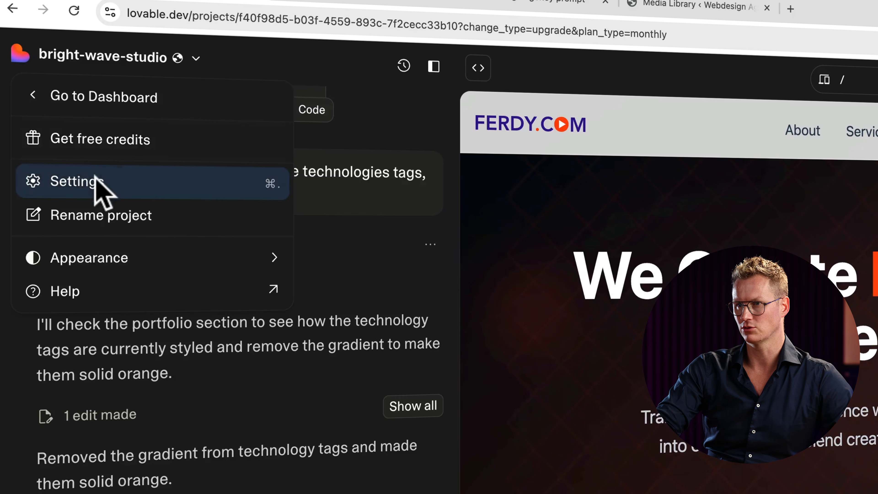
click(94, 181)
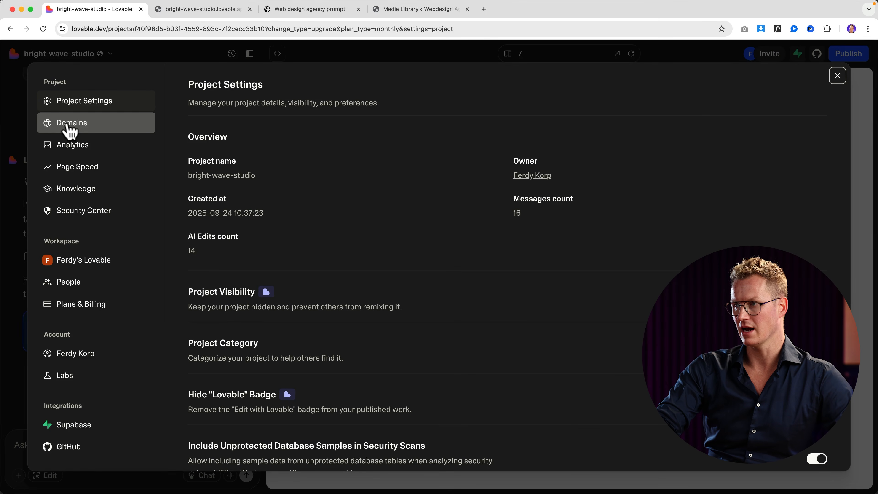
click(71, 125)
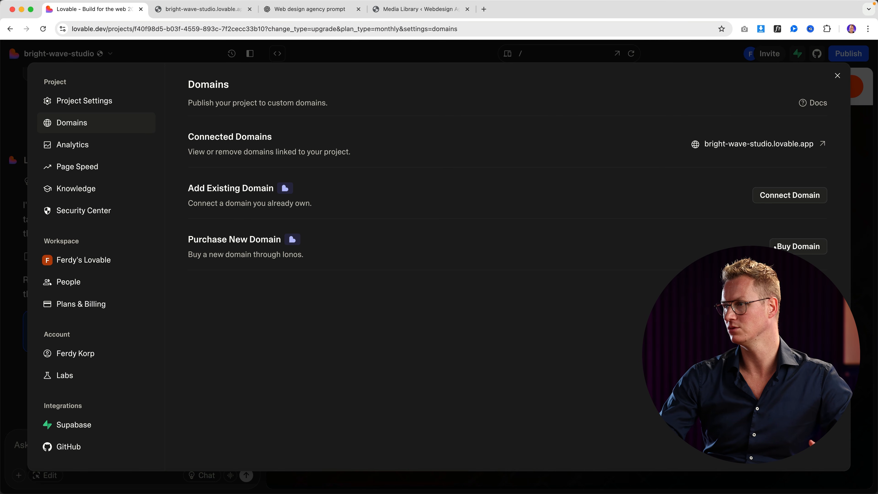
Search Lovable's domain purchase for ferdycom.com and find it available at £1 per year.
click(792, 245)
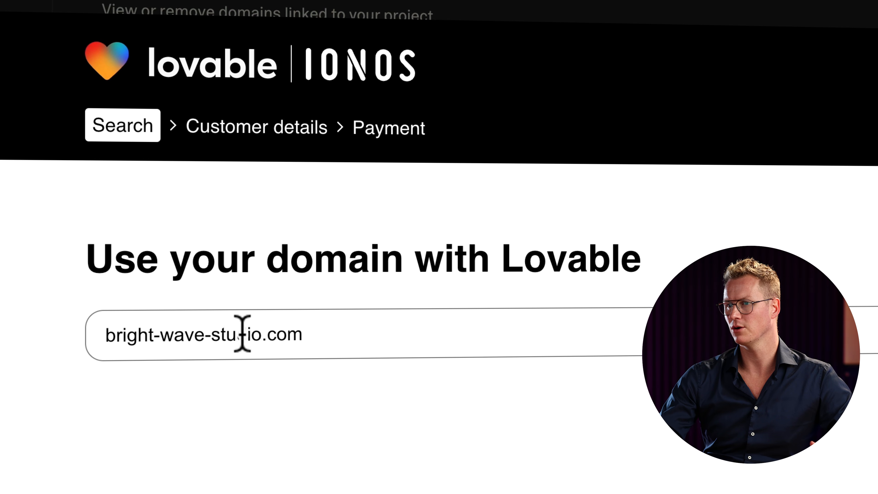
drag(259, 334, 97, 333)
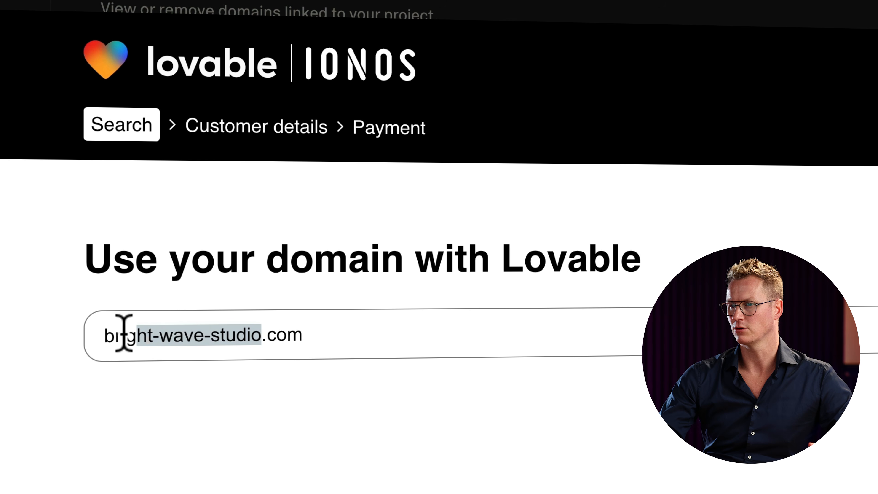
text(ferdycom)
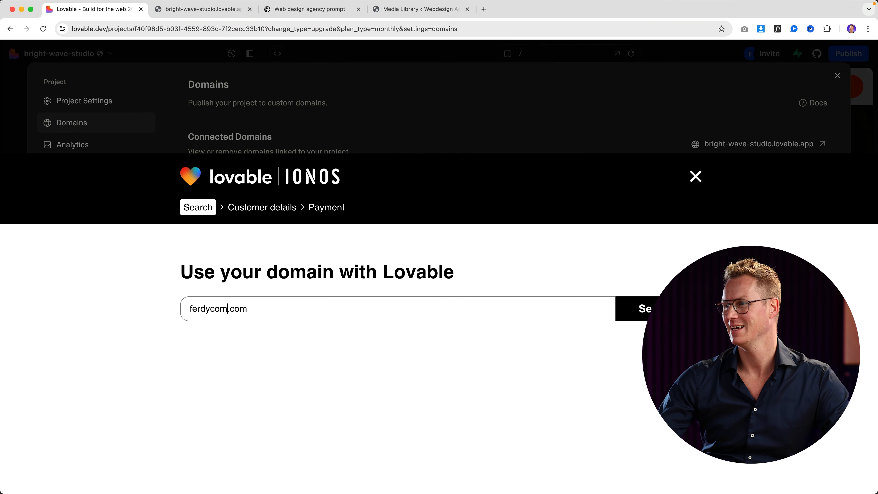
key(Return)
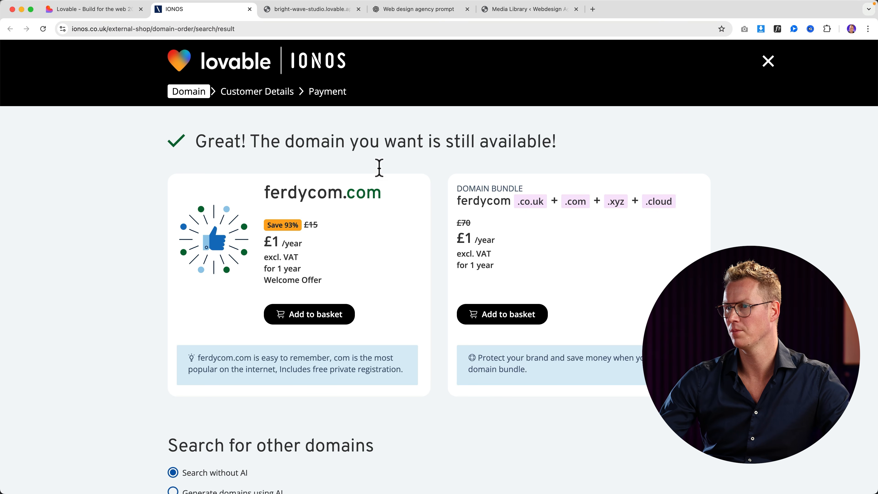
Add ferdycom.com to the IONOS basket as a domain only, with no email package.
click(310, 315)
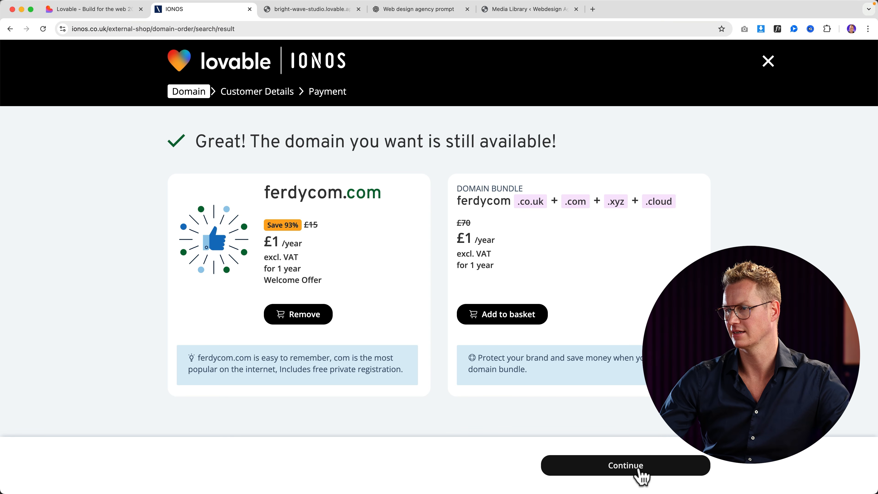
click(642, 476)
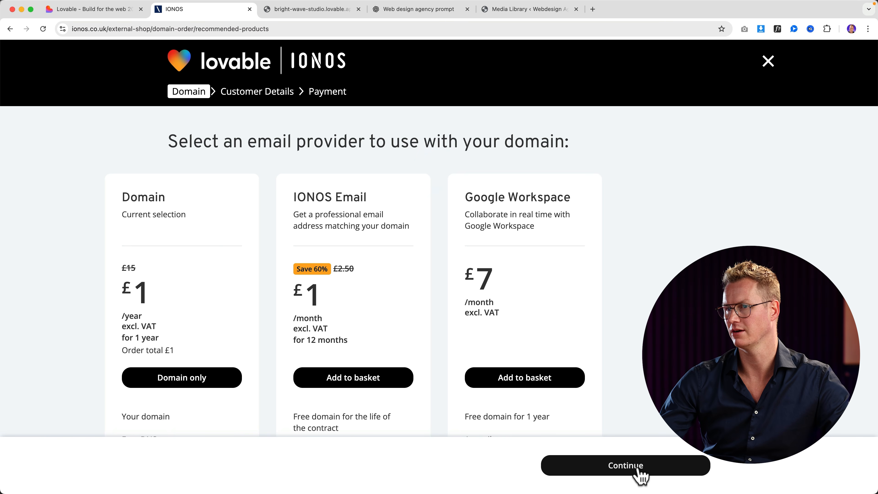
click(191, 380)
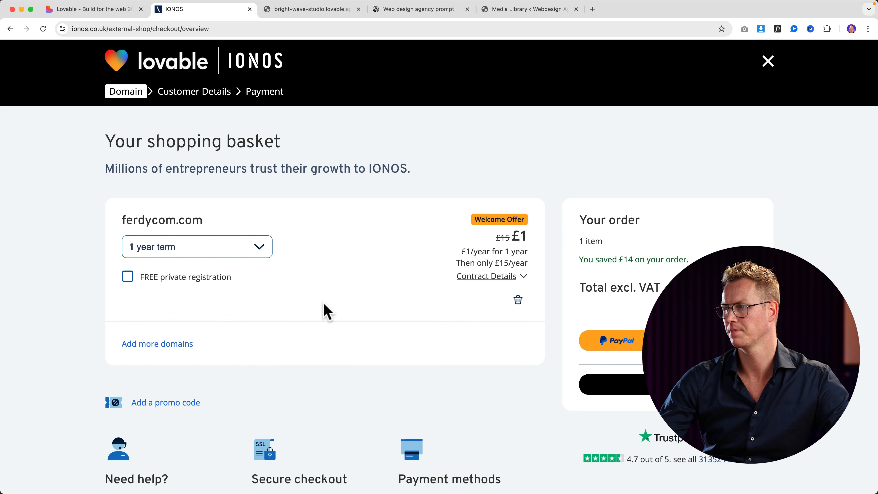
scroll(326, 311, down, 1)
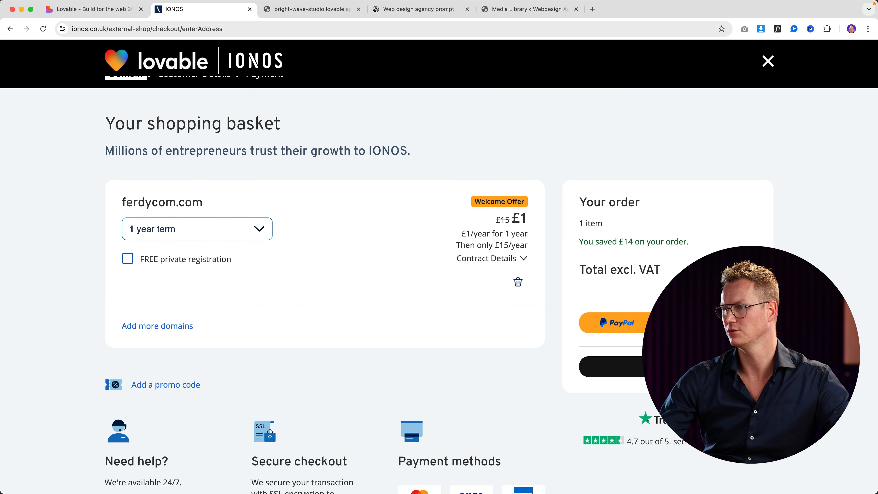
scroll(275, 334, down, 6)
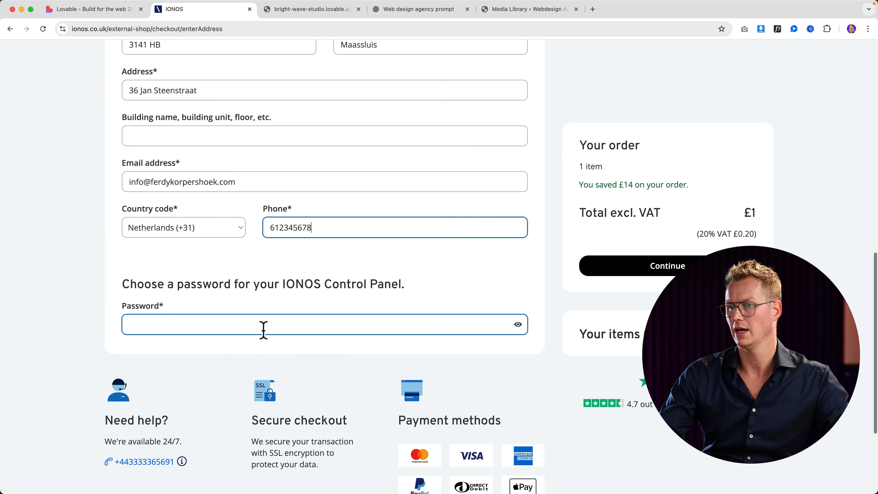
Use the browser's suggested strong control panel password and accept the terms and consent options.
click(264, 327)
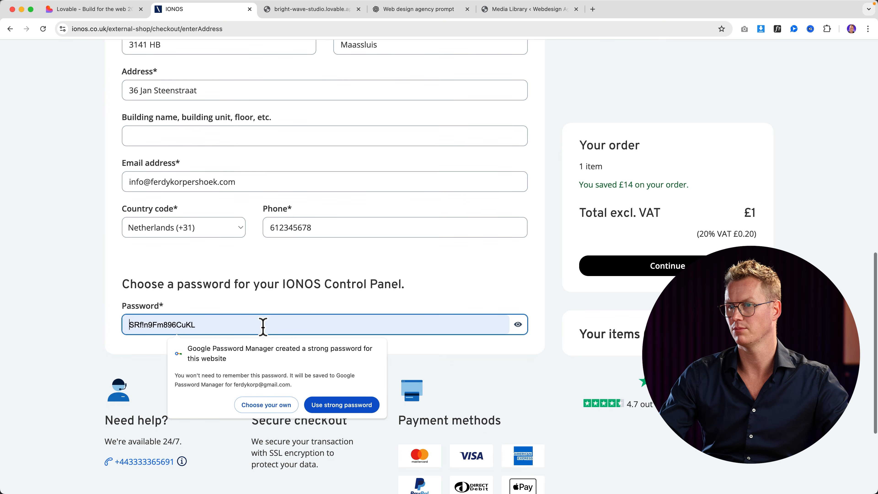
click(323, 405)
scroll(321, 393, down, 5)
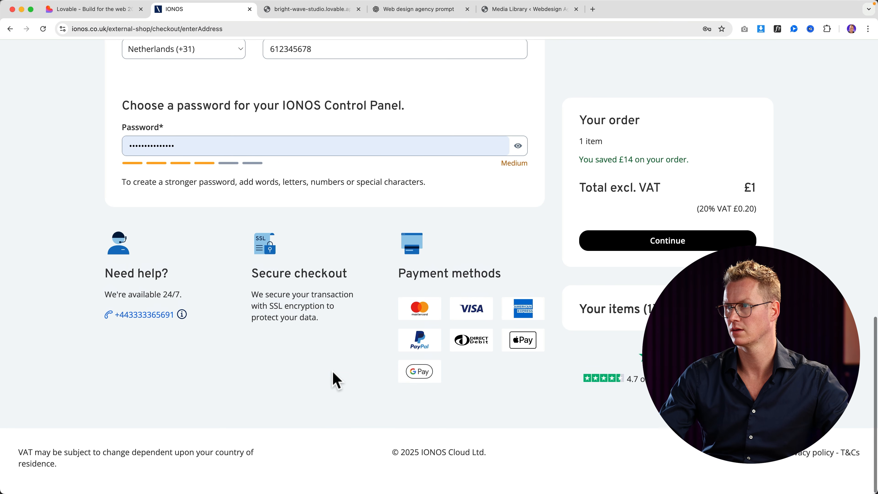
scroll(321, 386, up, 4)
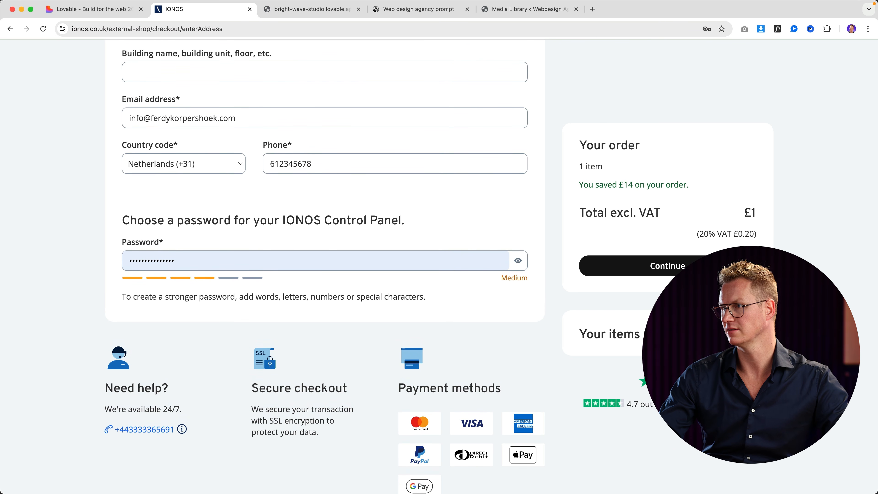
click(127, 199)
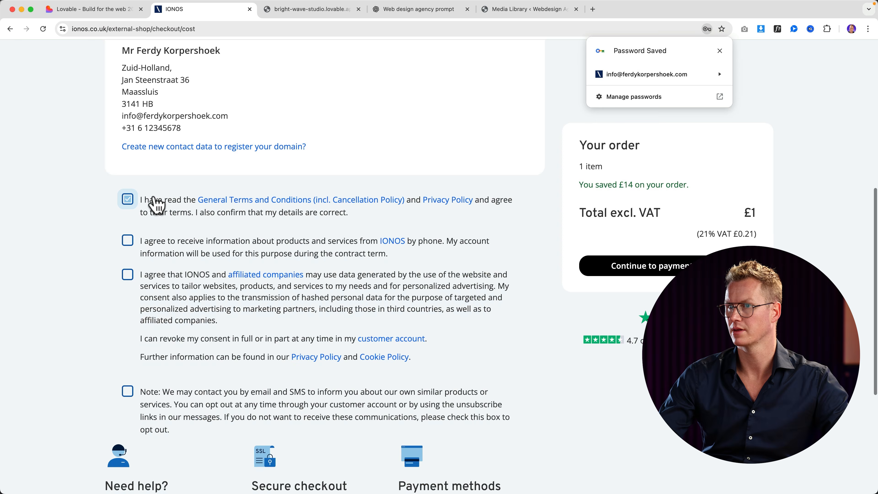
click(146, 242)
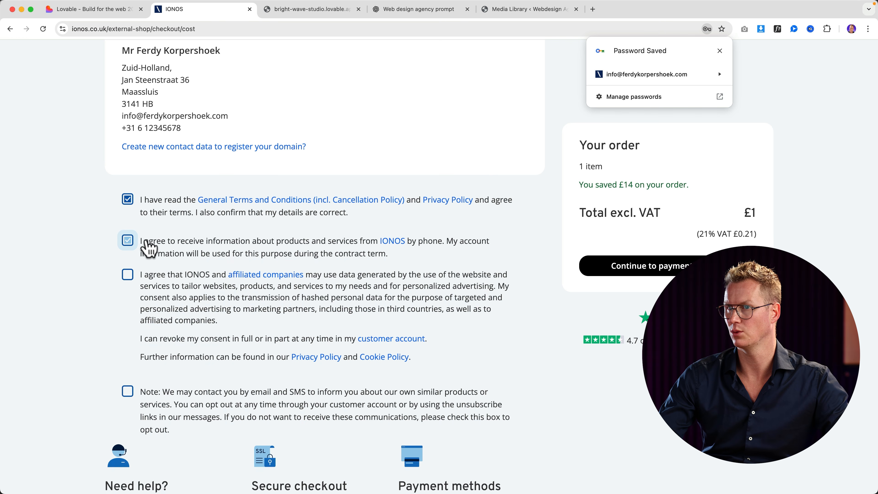
click(129, 275)
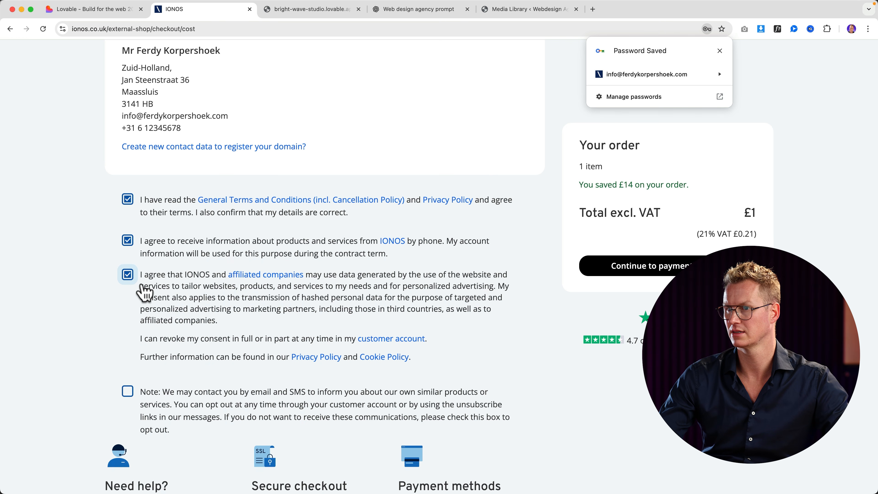
scroll(196, 418, down, 5)
click(471, 275)
click(472, 275)
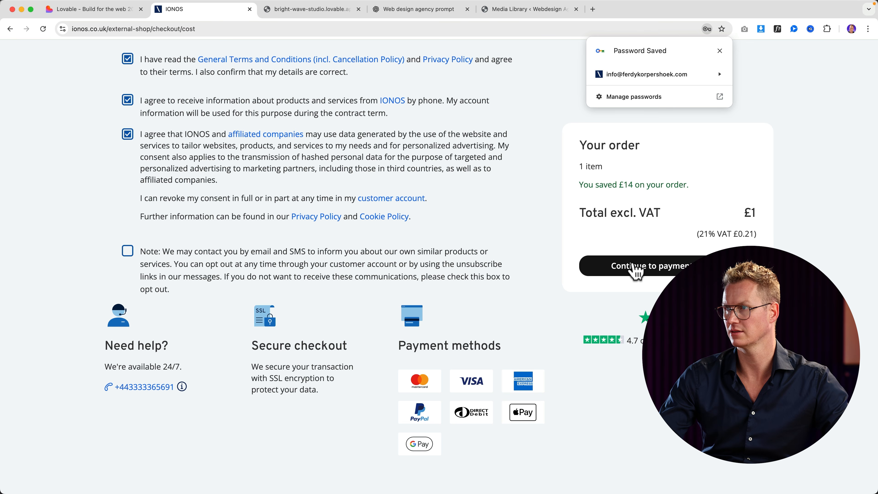
Continue to payment, place the ferdycom.com order and finish back at domain settings.
click(644, 266)
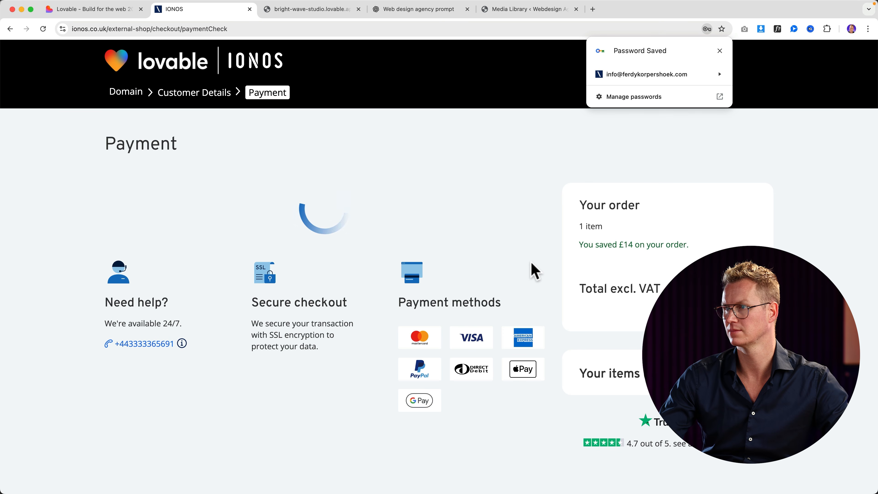
scroll(504, 271, down, 8)
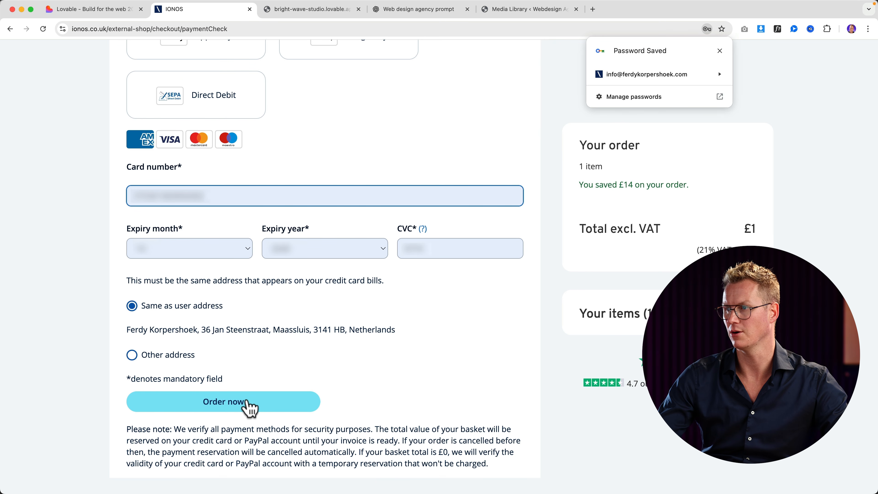
click(247, 403)
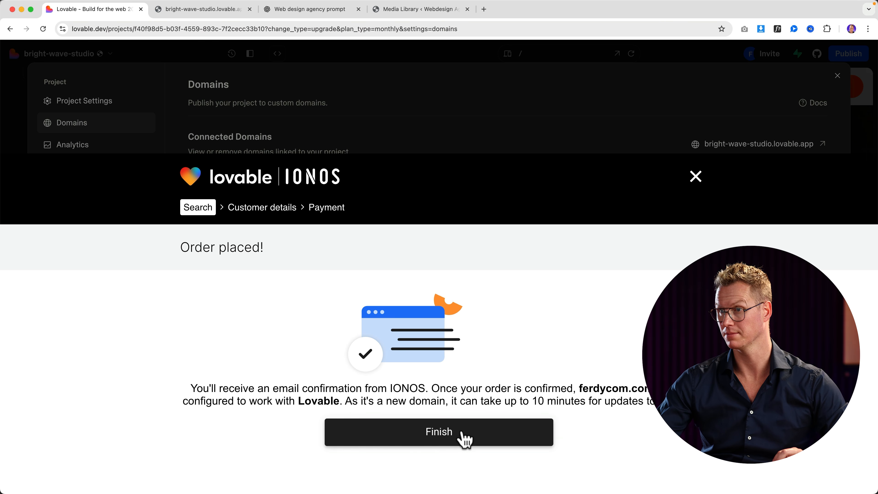
click(464, 438)
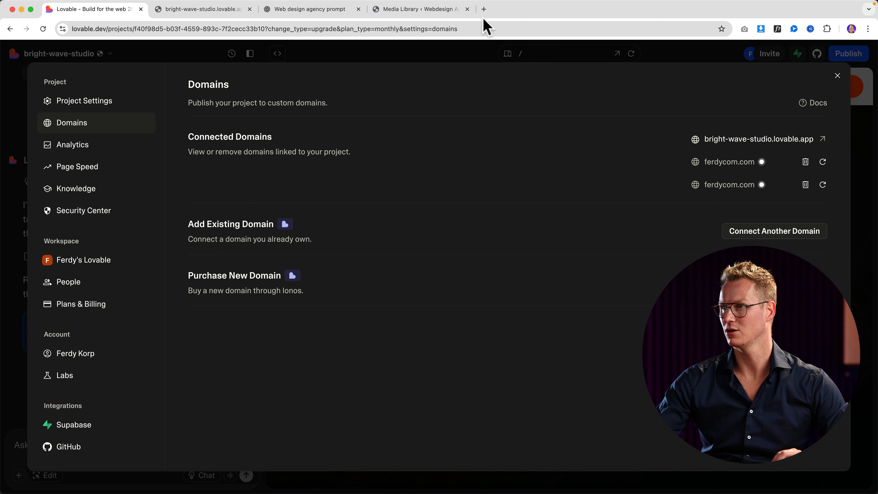
click(484, 9)
Visit ferdycom.com, which cannot be reached yet, then go back to the Lovable tab.
text(ferdyc)
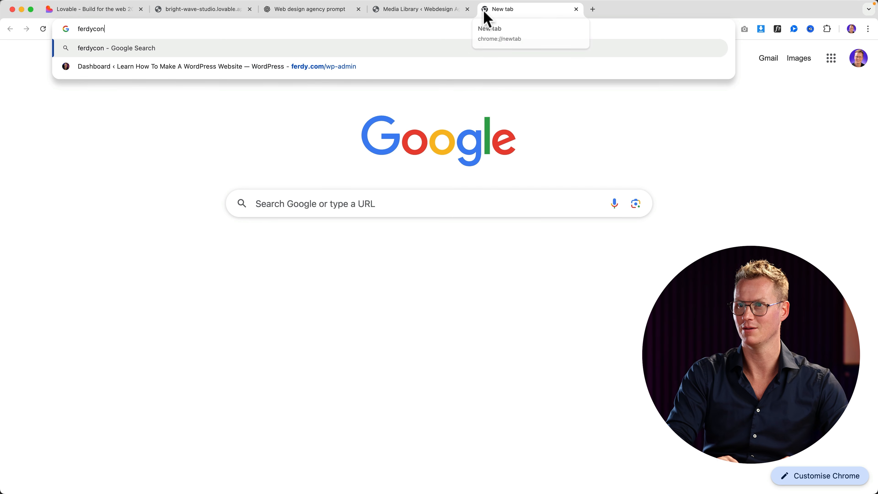
text(om)
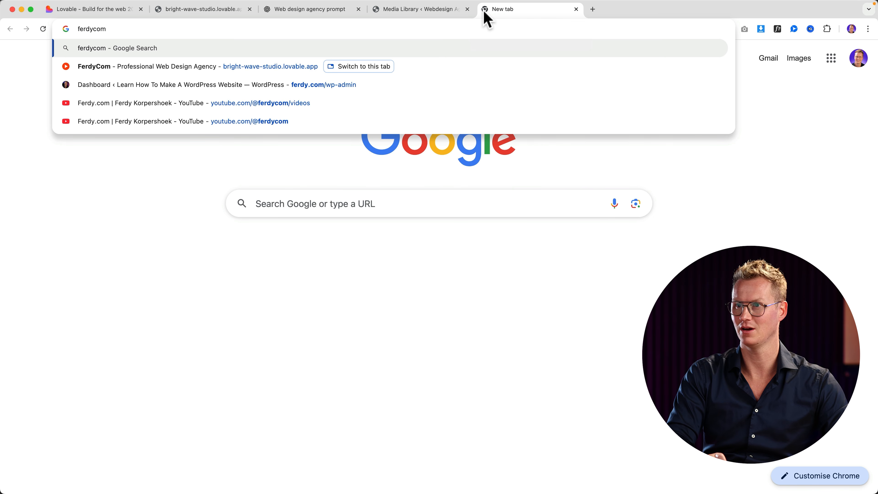
text(.com)
key(Return)
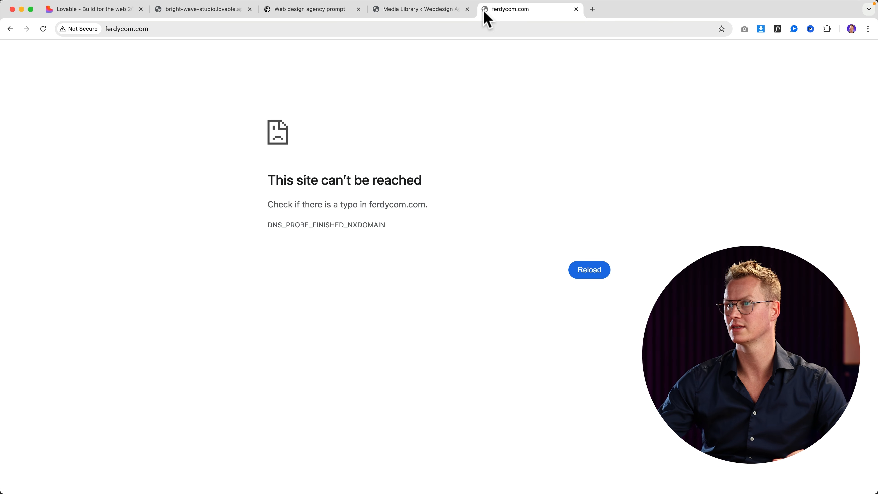
click(114, 14)
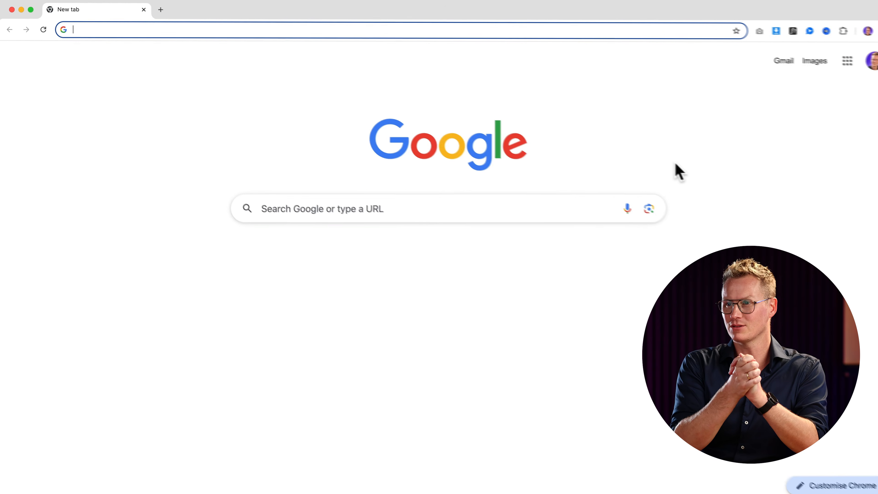
Load ferdycom.com in the address bar to view the now-live site.
text(ferdycom)
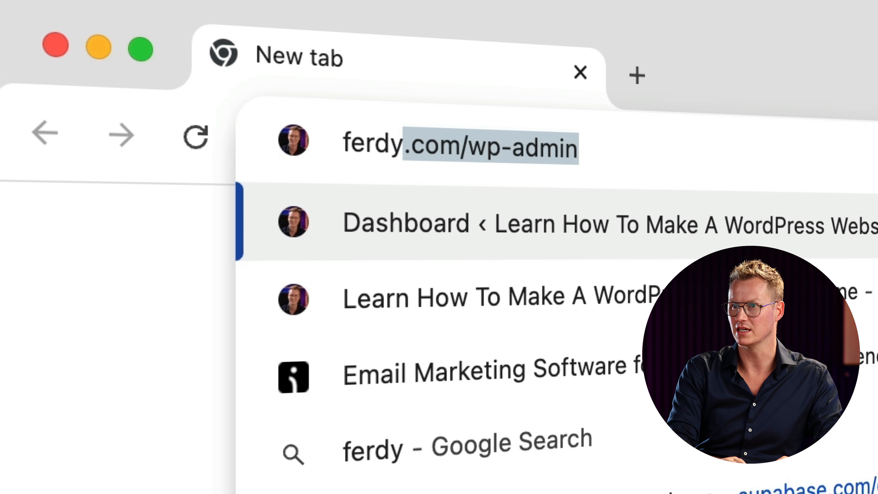
text(.com)
key(Return)
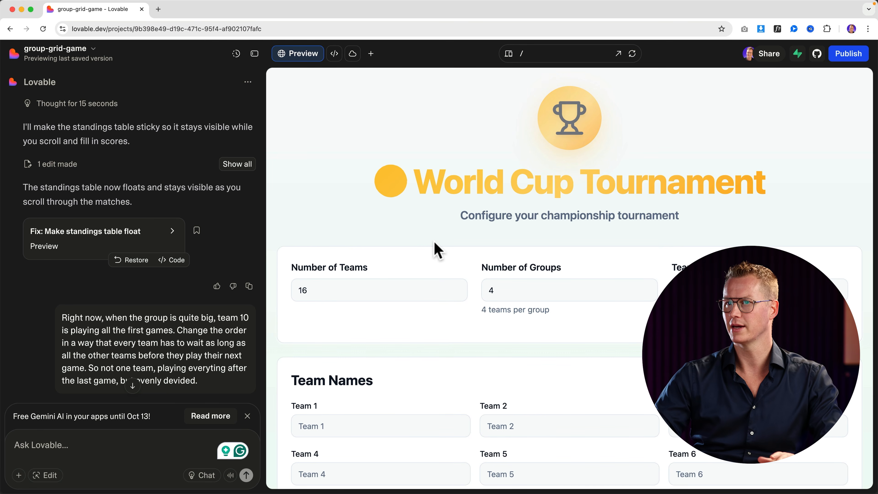
Open webhosting73.com, switch Hostinger to United States English, and jump to the hosting plan pricing.
click(158, 9)
text(web)
text(hosting73.)
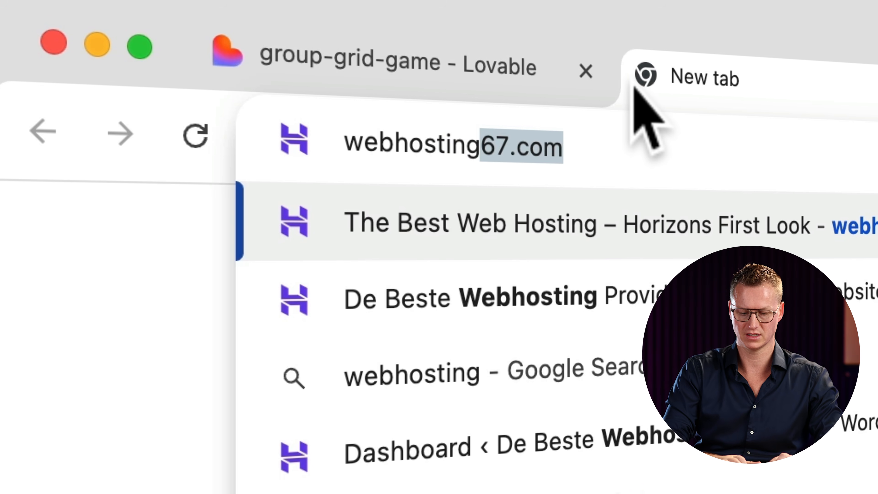
text(com)
key(Return)
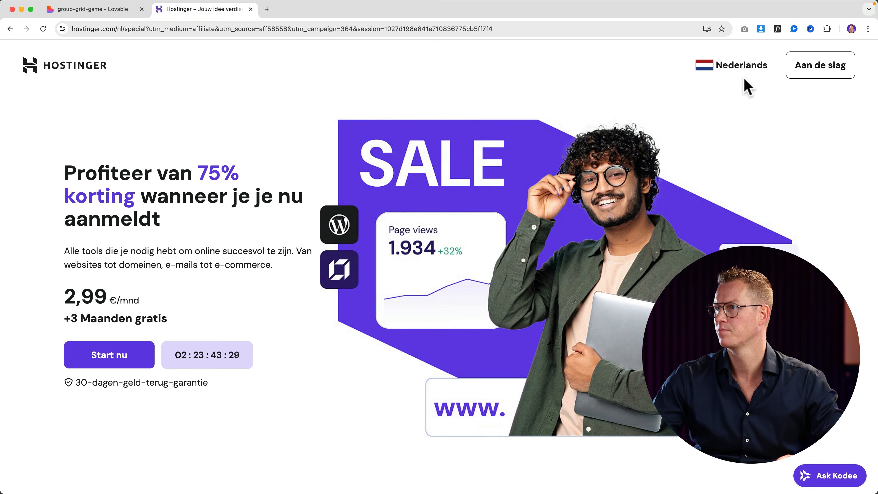
click(737, 67)
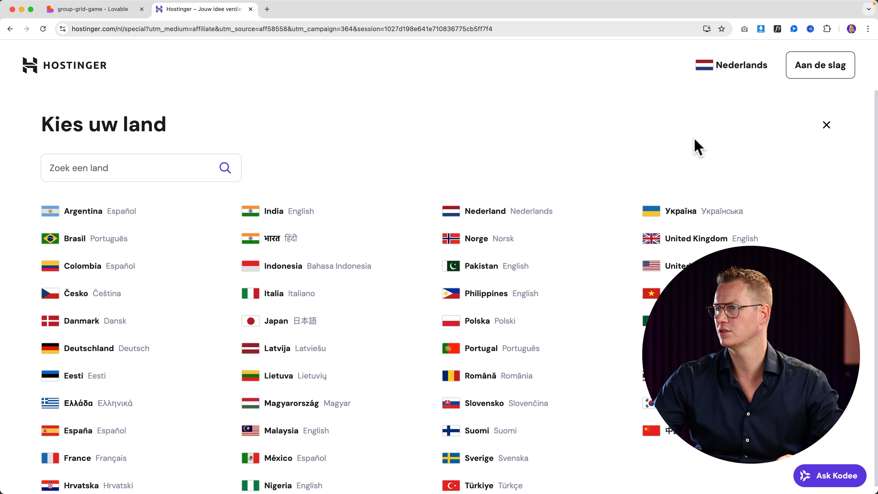
click(673, 266)
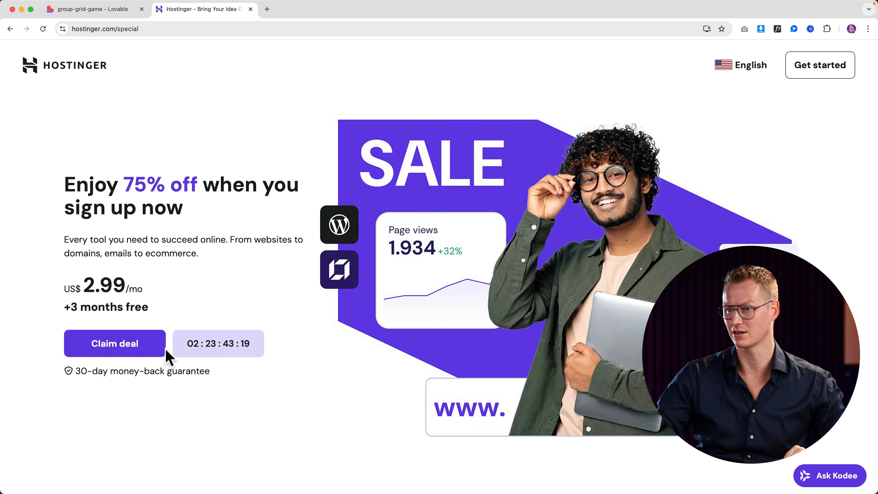
click(152, 347)
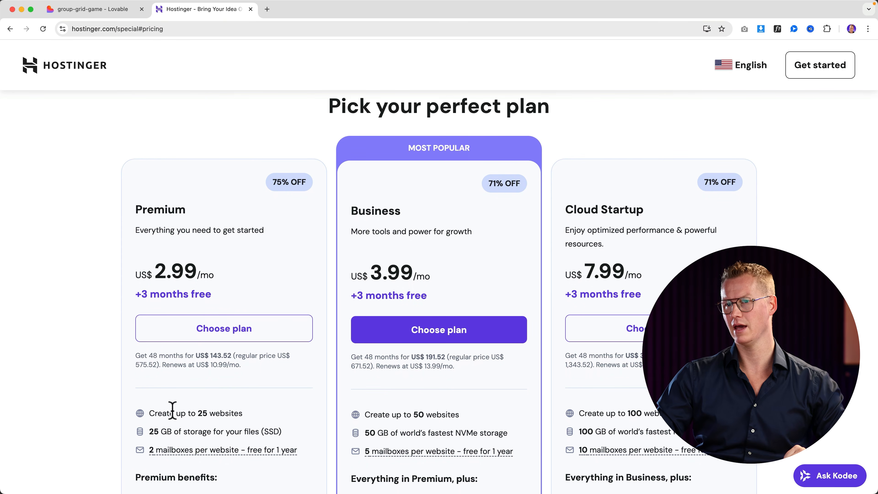
drag(136, 209, 188, 238)
click(160, 270)
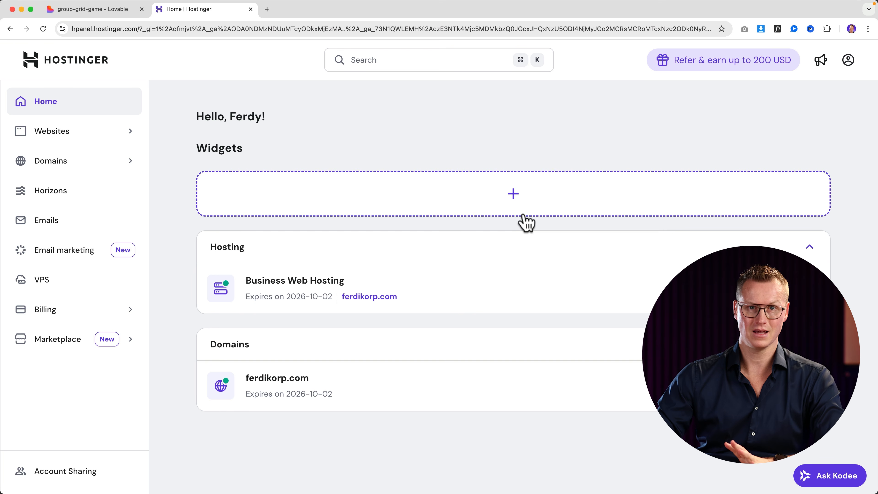
From the domain portfolio, check whether tournamentfc.com is available to buy.
click(89, 168)
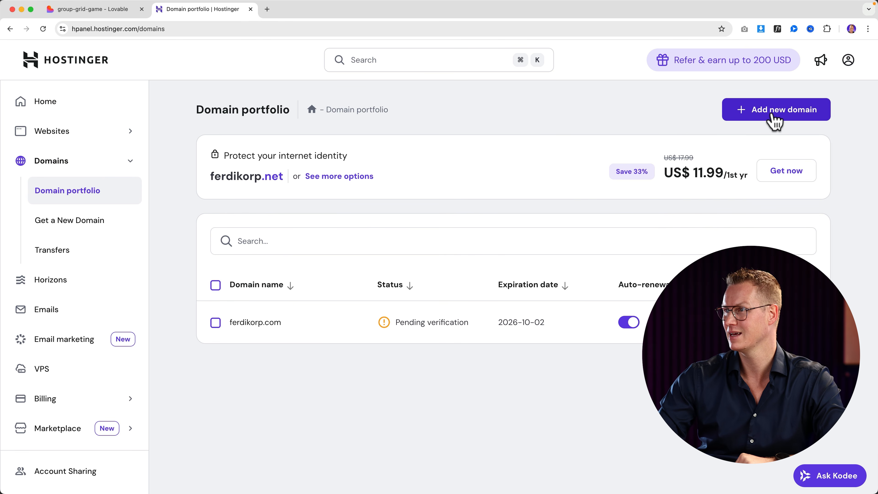
click(775, 119)
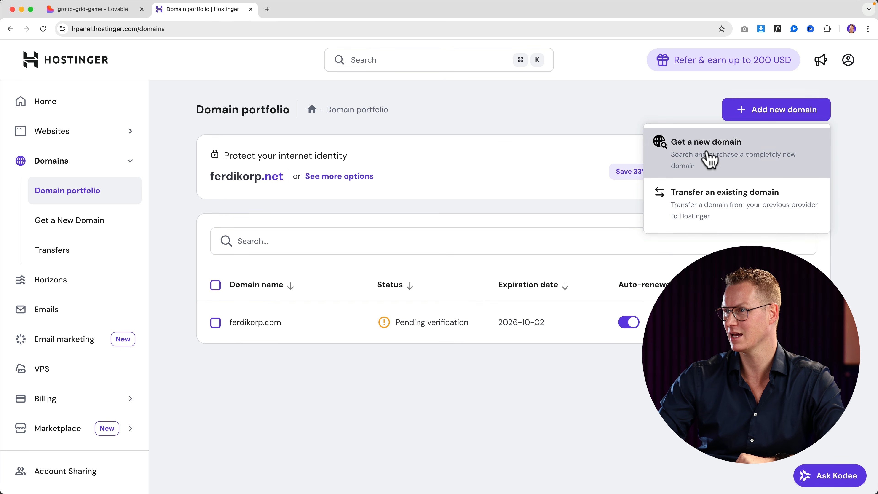
click(708, 157)
click(419, 226)
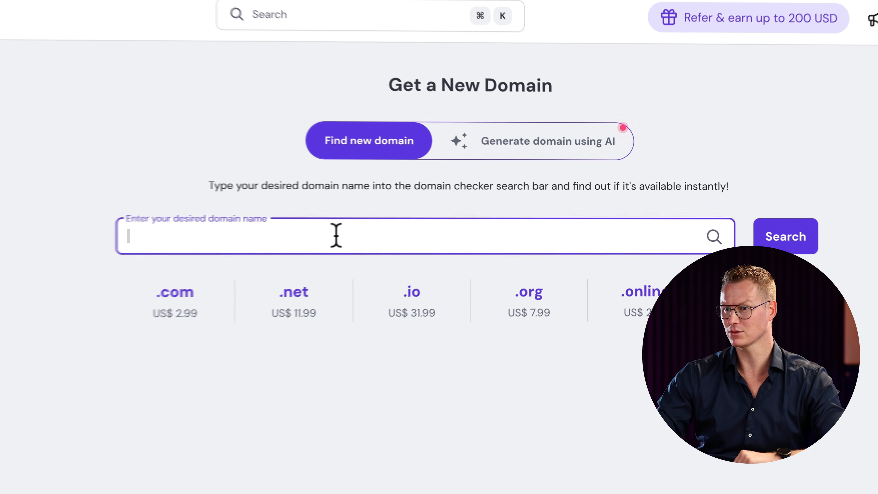
text(tournam)
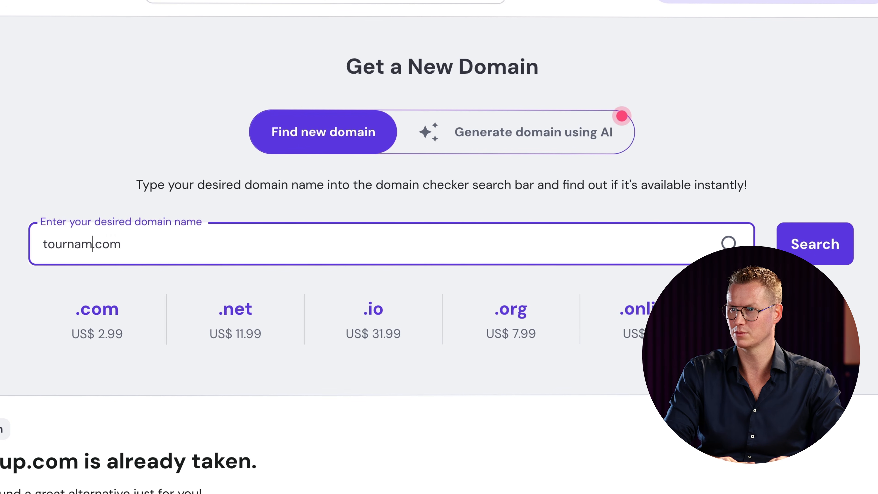
text(entfc.com)
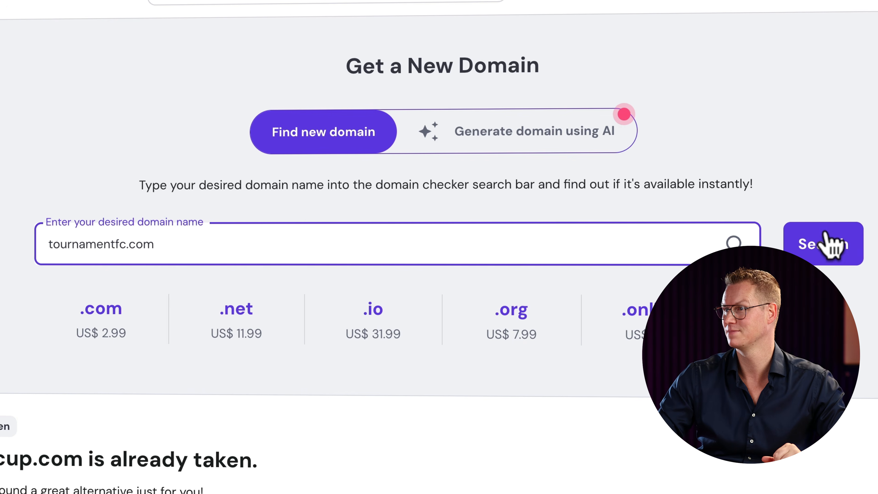
click(829, 243)
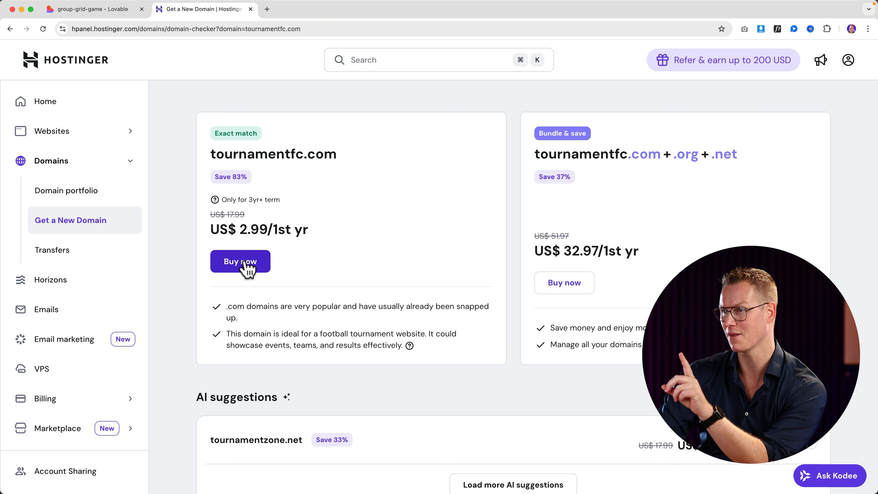
Buy tournamentfc.com and skip the website-building offer to reach its domain overview.
click(248, 268)
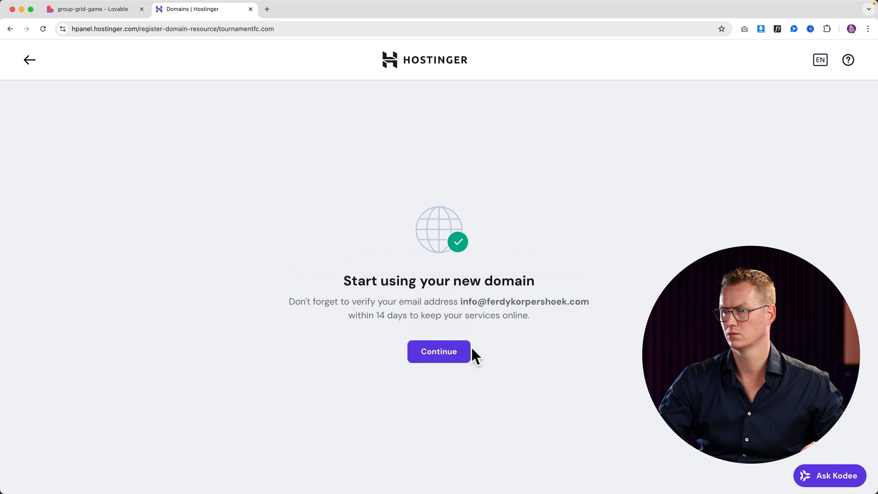
click(457, 356)
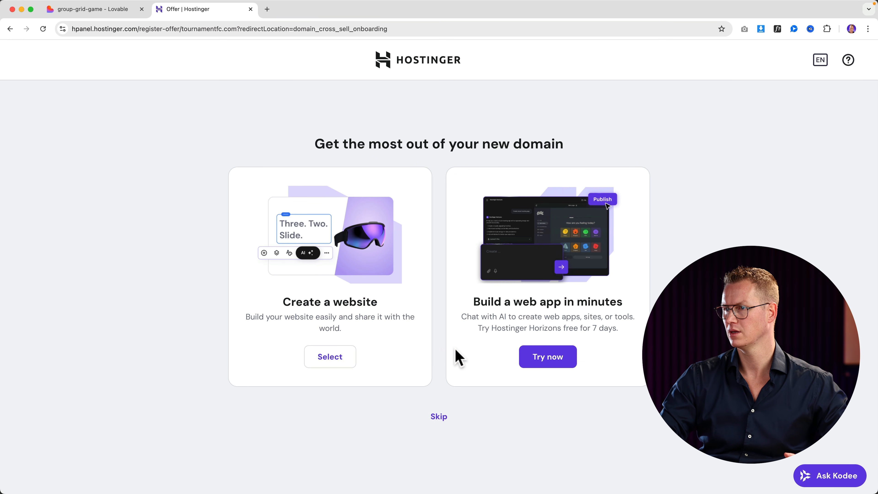
click(439, 417)
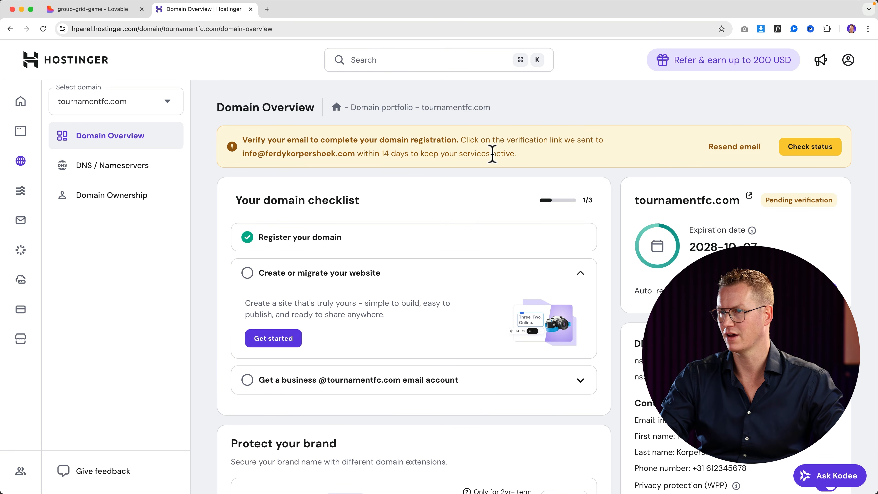
key(super+space)
Verify the Hostinger contact email for tournamentfc.com in Mail, then return to Lovable.
text(mail)
key(Return)
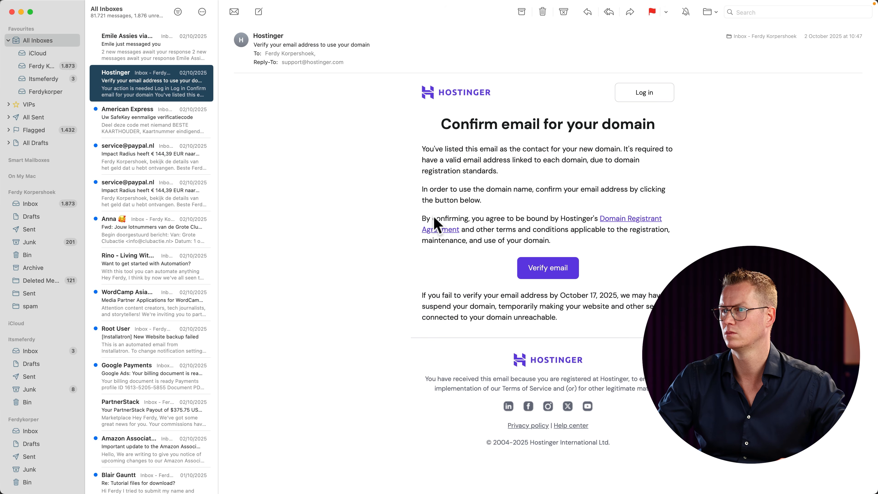
click(539, 270)
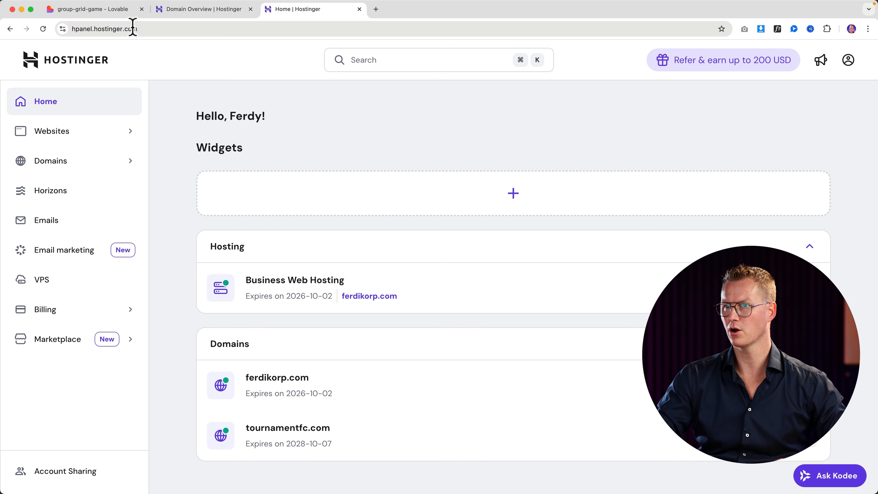
click(110, 9)
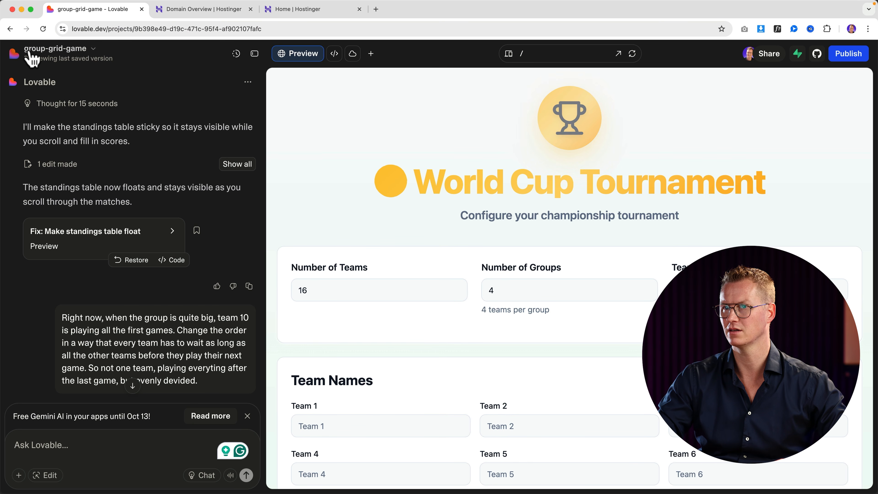
Open the project's Domains settings and start connecting an already-owned domain.
click(93, 52)
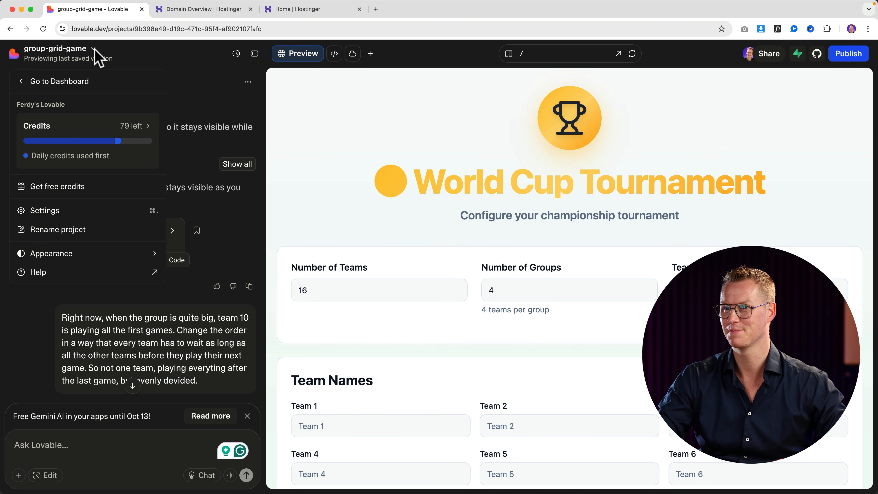
click(59, 211)
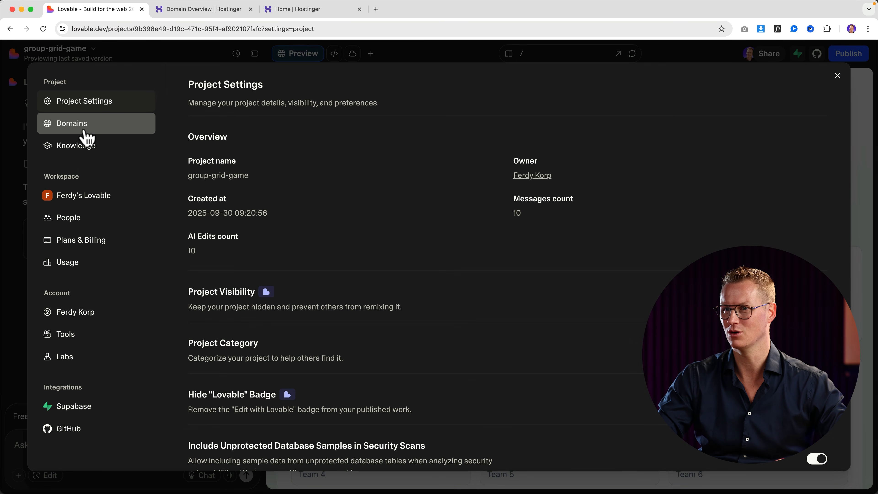
click(87, 137)
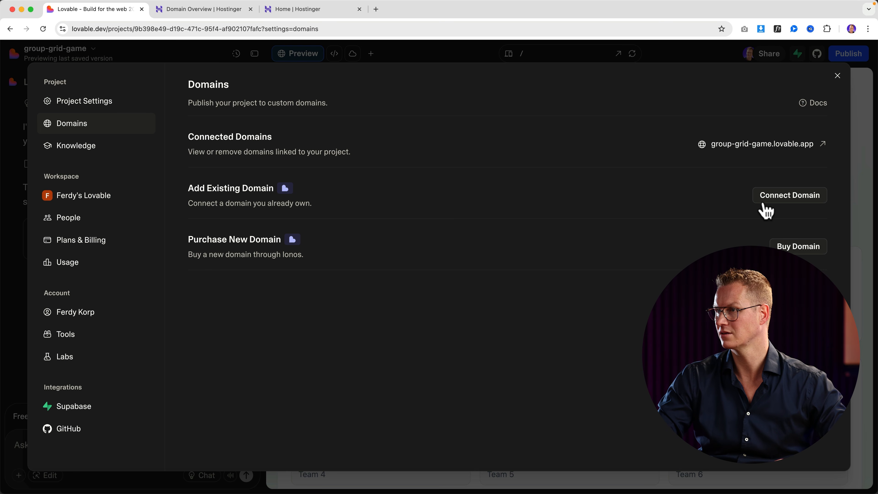
click(775, 199)
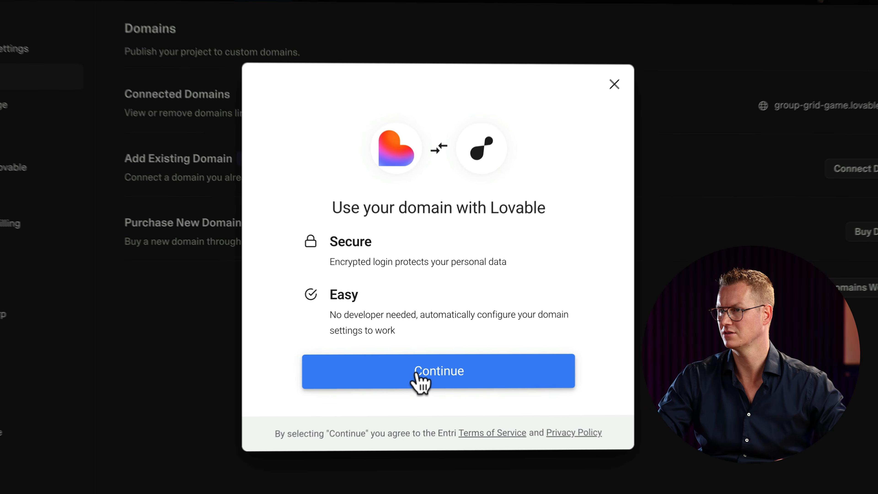
click(421, 360)
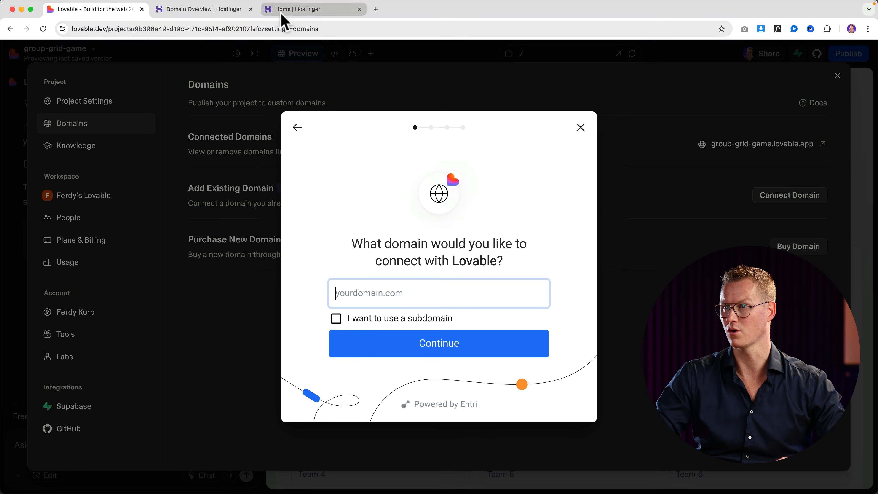
Submit tournamentfc.com and choose manual DNS setup to list the required A records.
click(286, 14)
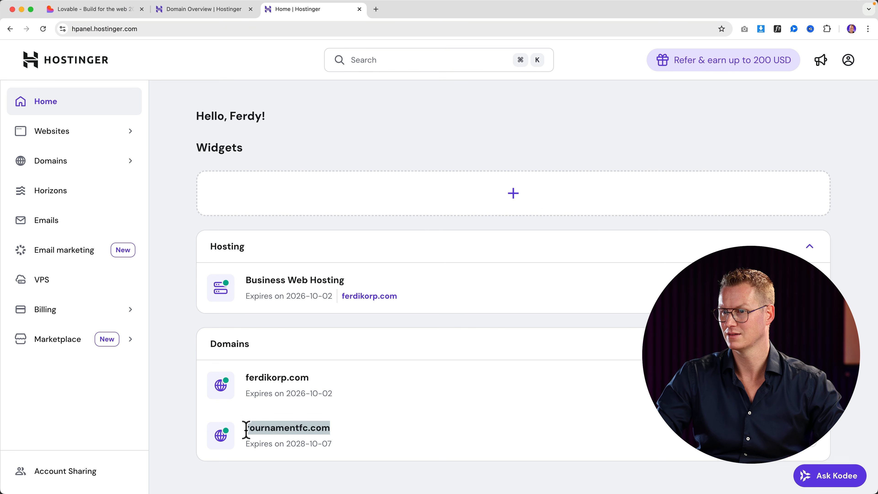
click(125, 10)
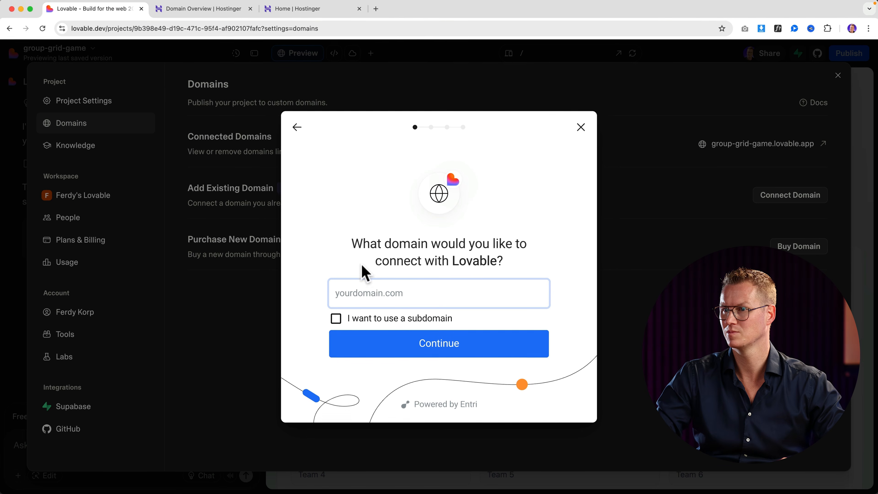
text(tournamentfc.com)
click(429, 356)
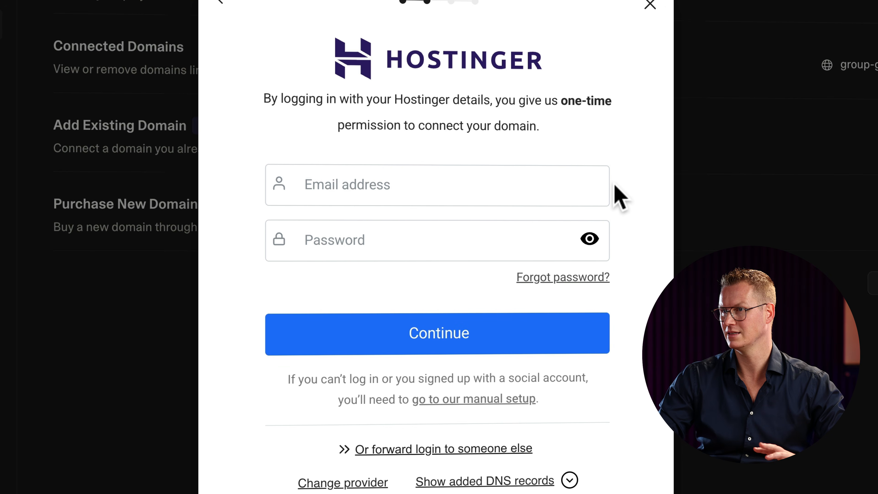
click(449, 180)
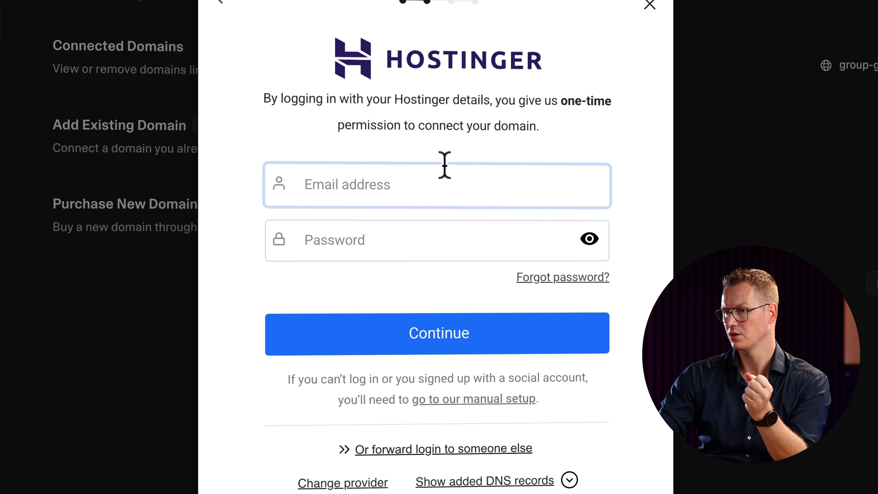
click(481, 399)
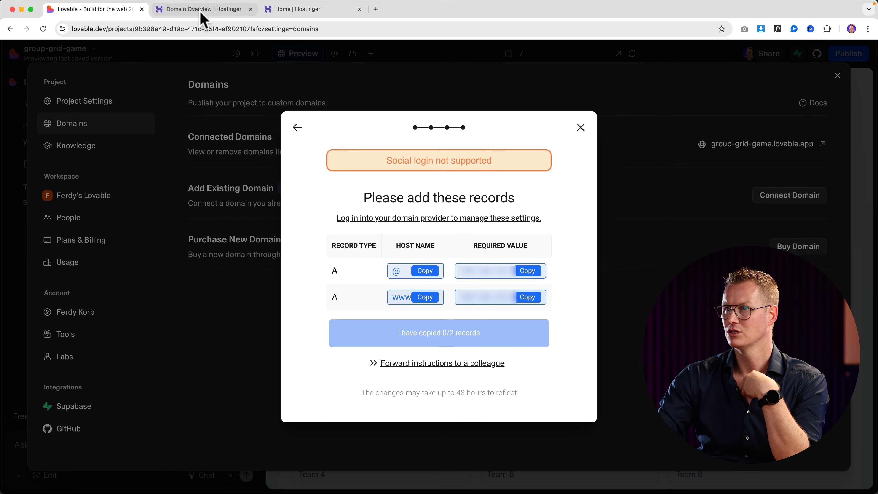
click(201, 12)
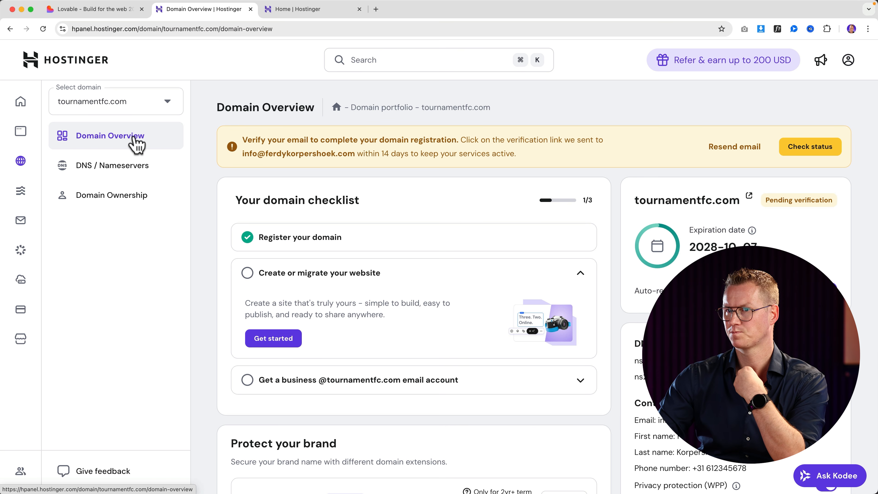
Add an @ A record for tournamentfc.com pointing to 185.158.133.1 in Hostinger's DNS records.
click(115, 166)
scroll(323, 141, down, 5)
click(296, 9)
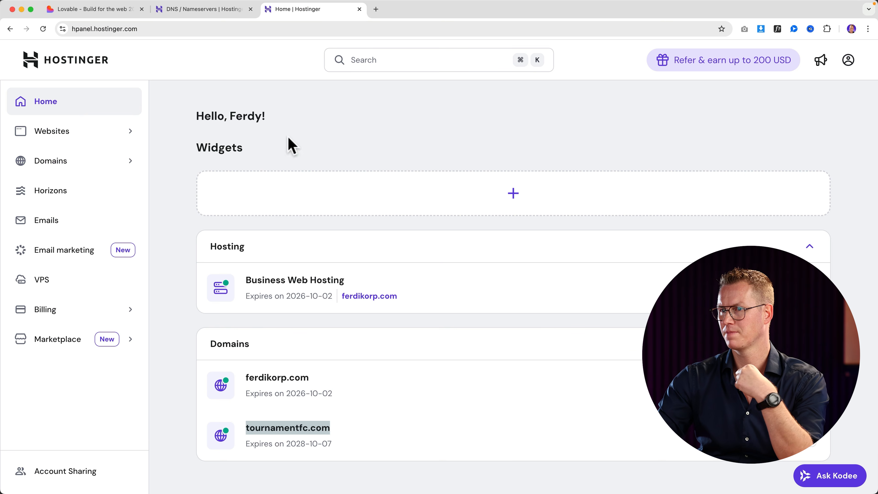
click(127, 11)
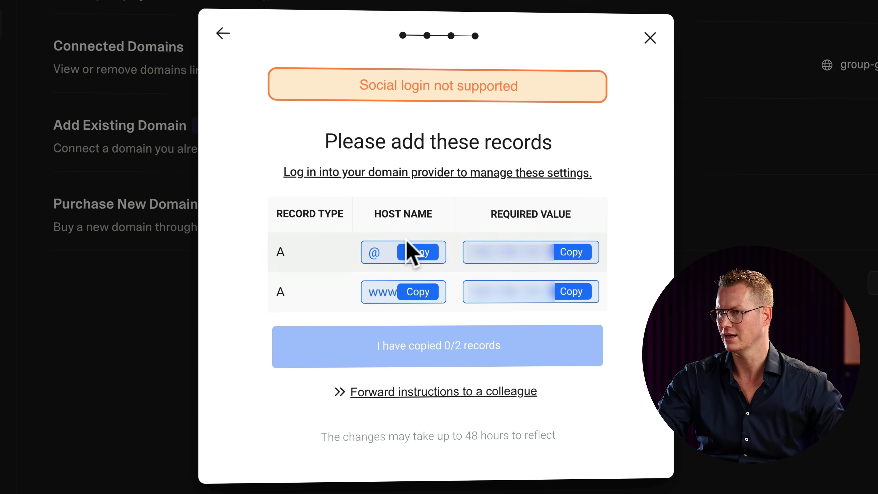
click(417, 251)
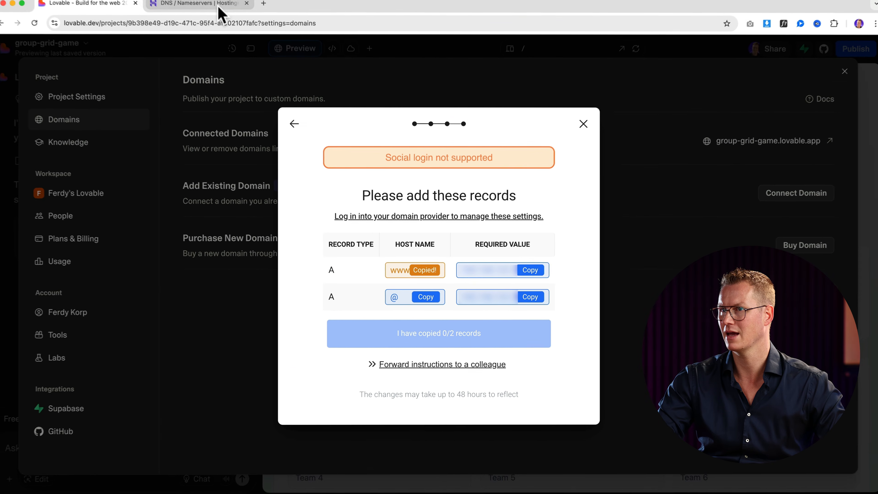
click(221, 9)
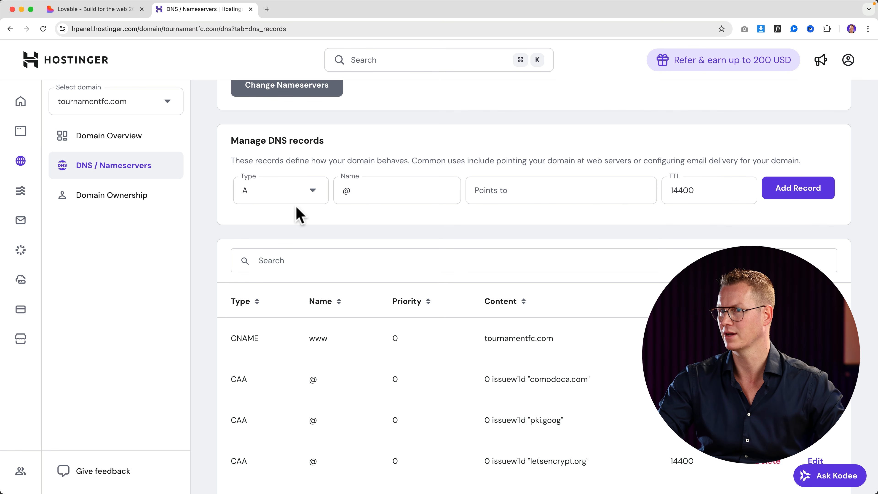
click(371, 192)
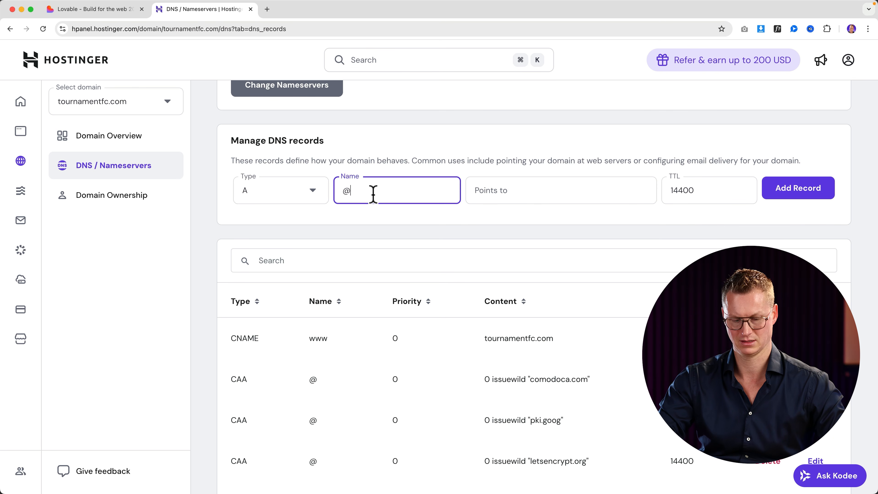
text(@)
key(Tab)
click(121, 9)
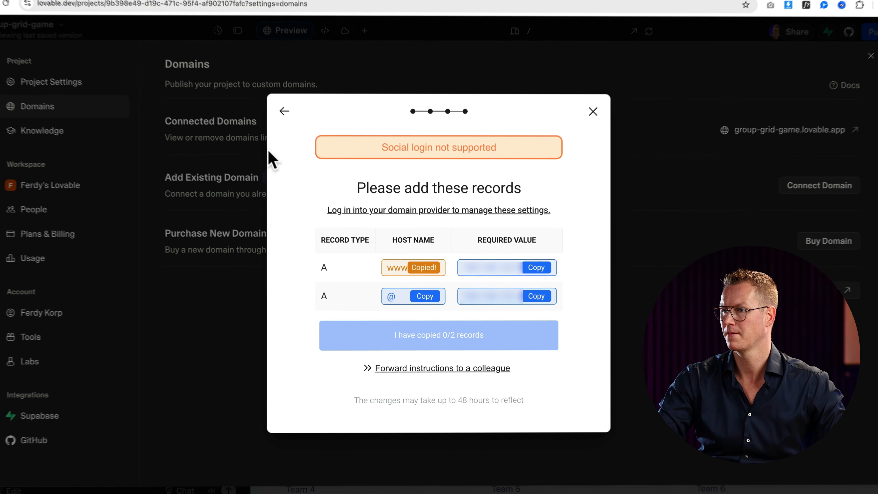
click(536, 267)
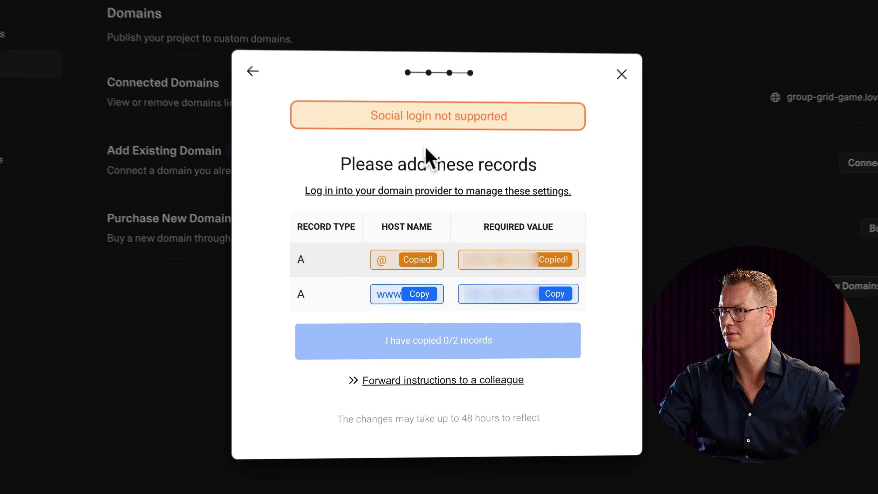
click(225, 10)
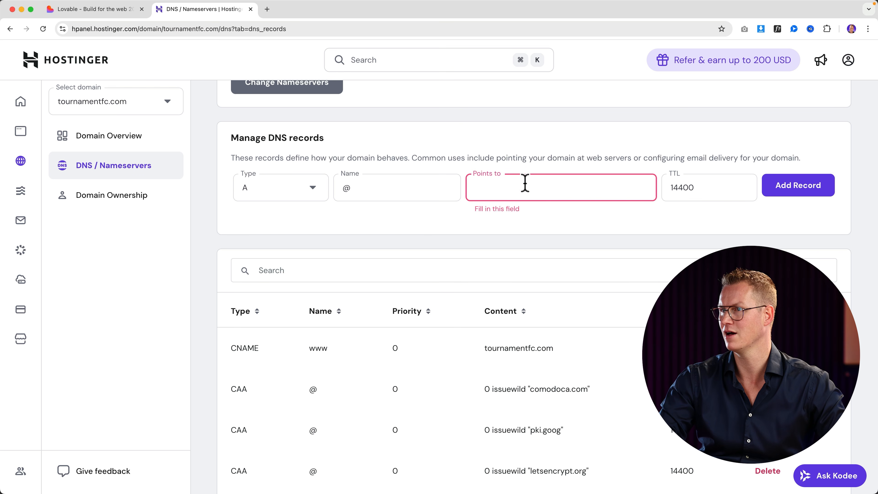
click(525, 184)
key(super+v)
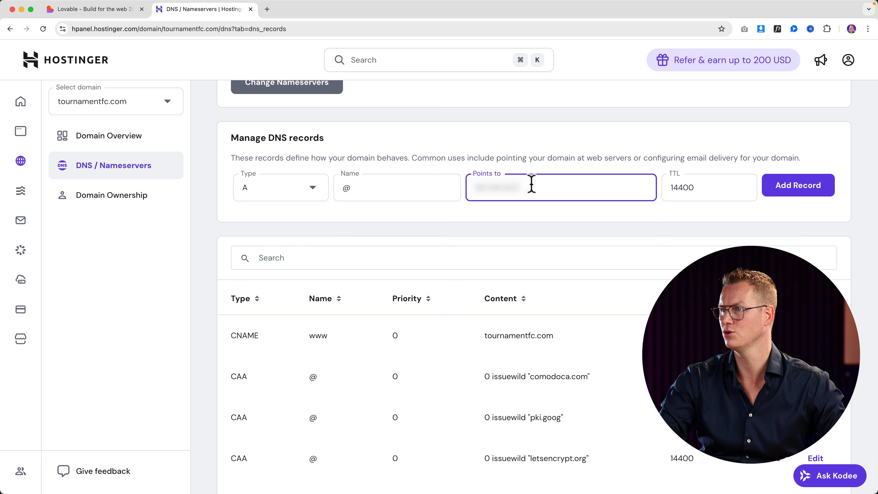
click(775, 199)
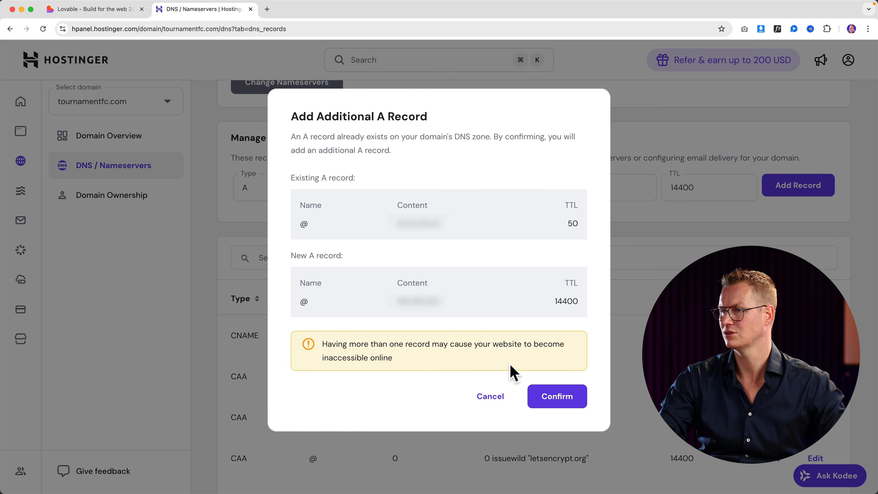
click(556, 396)
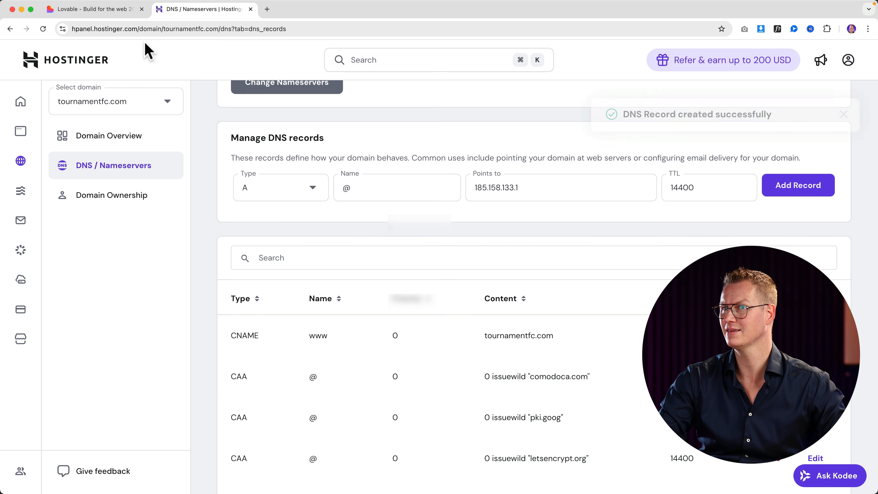
Add and confirm a second A record for www using Lovable's required address.
click(121, 11)
click(420, 294)
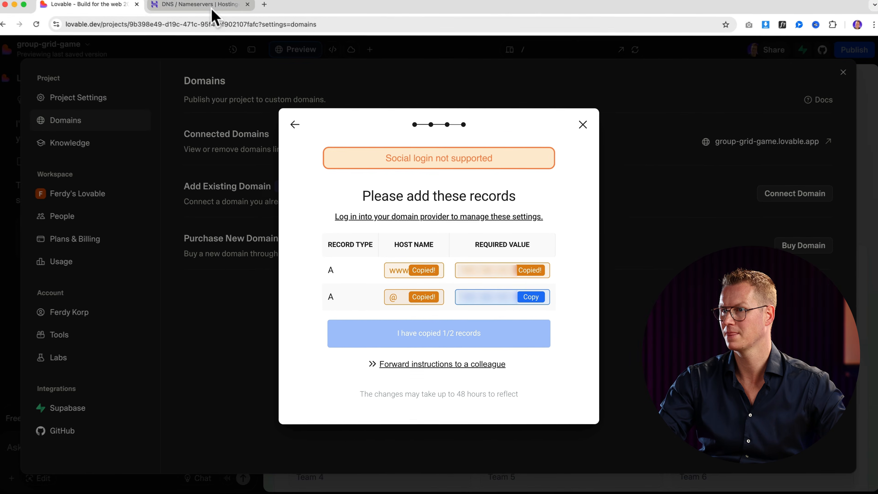
click(212, 10)
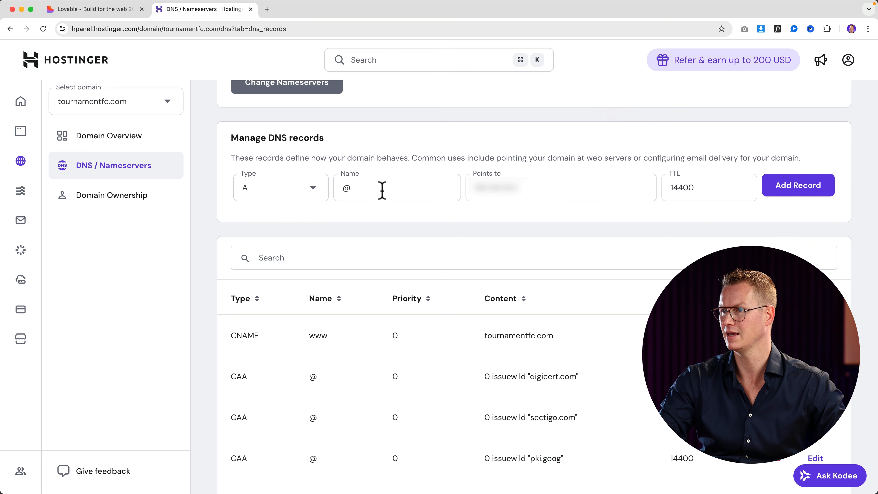
click(397, 189)
key(super+v)
click(550, 191)
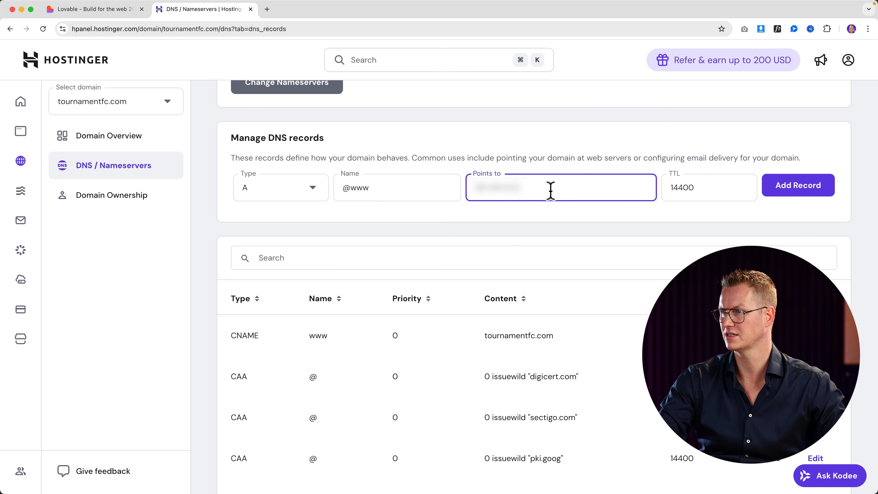
click(797, 187)
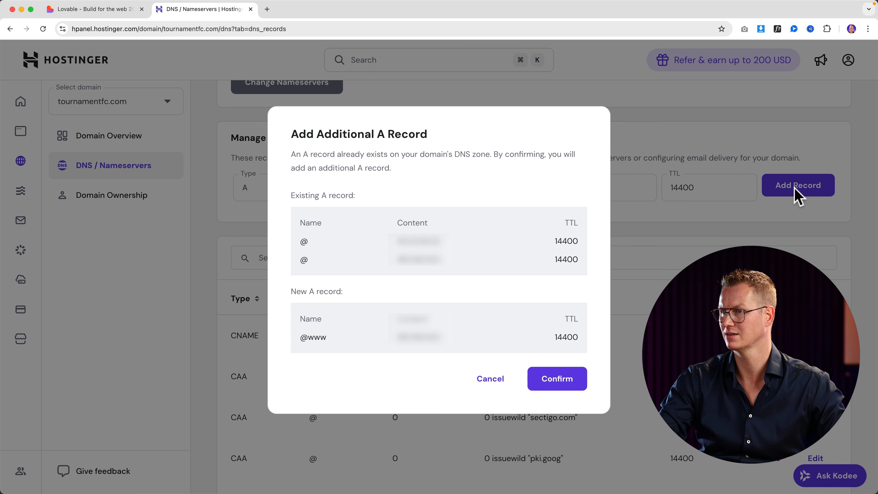
click(554, 380)
click(114, 11)
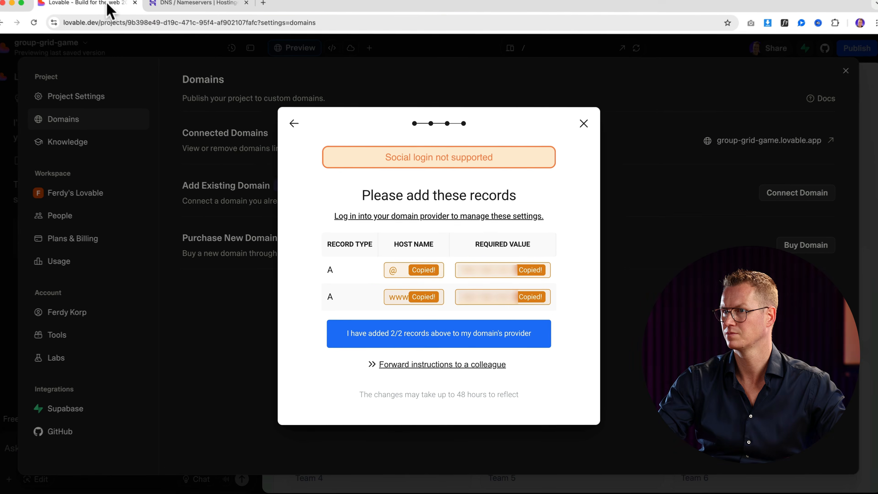
Confirm both tournamentfc.com DNS records are added and close the 'You're all set!' dialog.
click(434, 337)
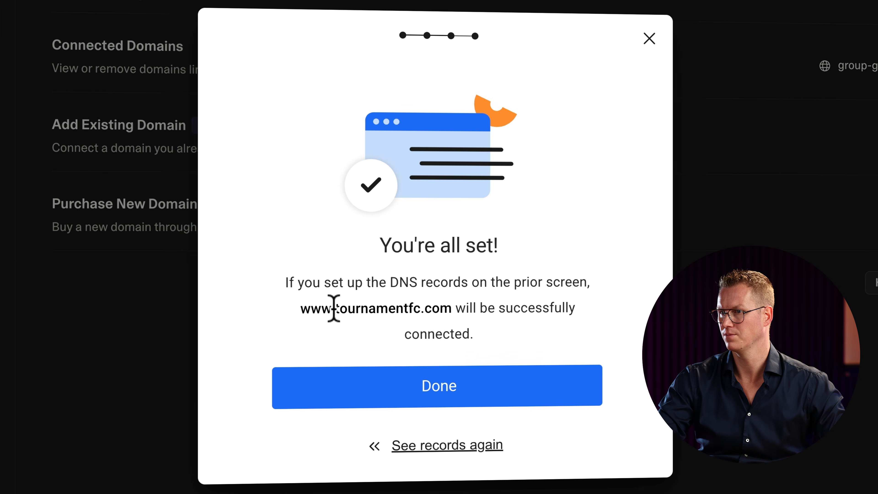
drag(336, 309, 450, 307)
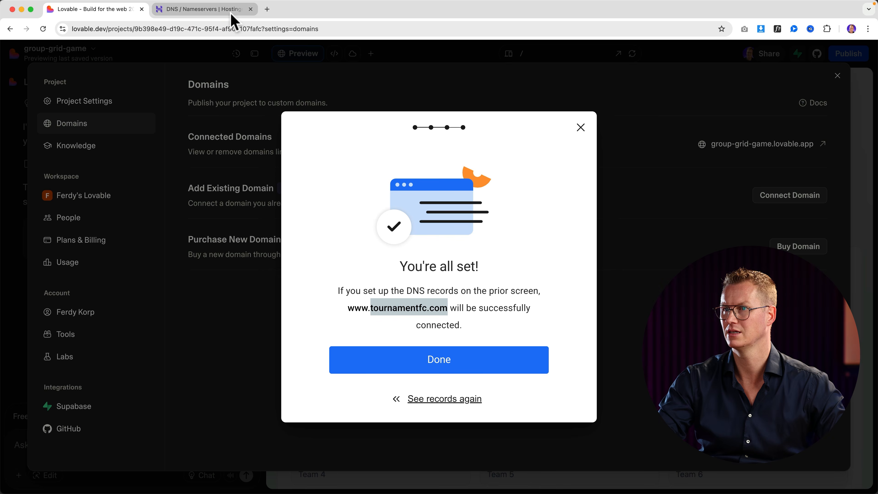
click(231, 14)
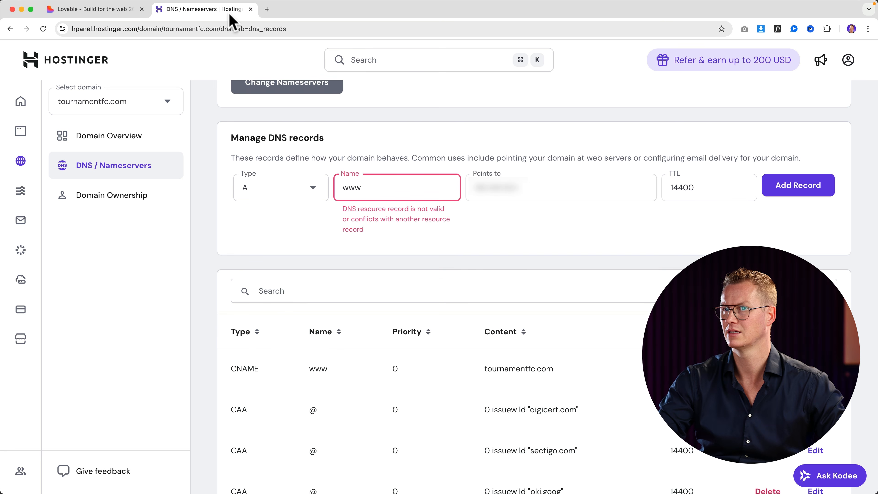
click(107, 14)
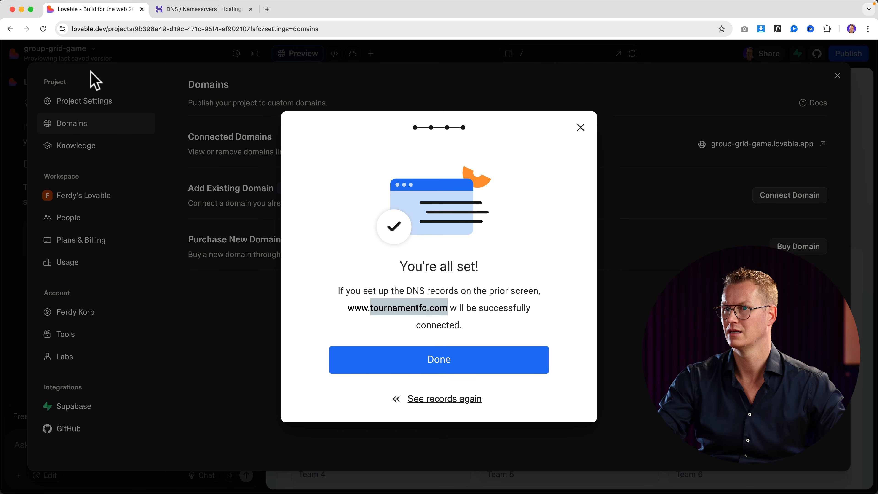
click(581, 129)
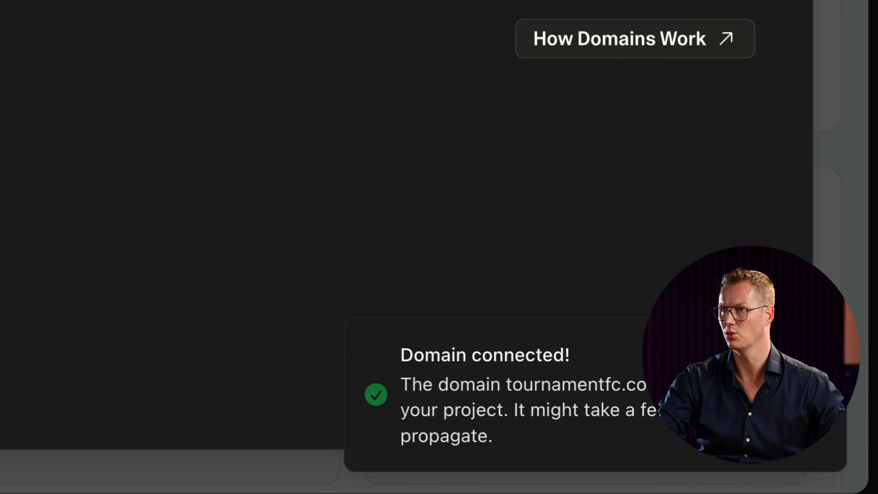
key(ctrl+t)
Load tournamentfc.com and scroll the page to confirm the World Cup app is live.
text(tournamentfc.com)
key(Return)
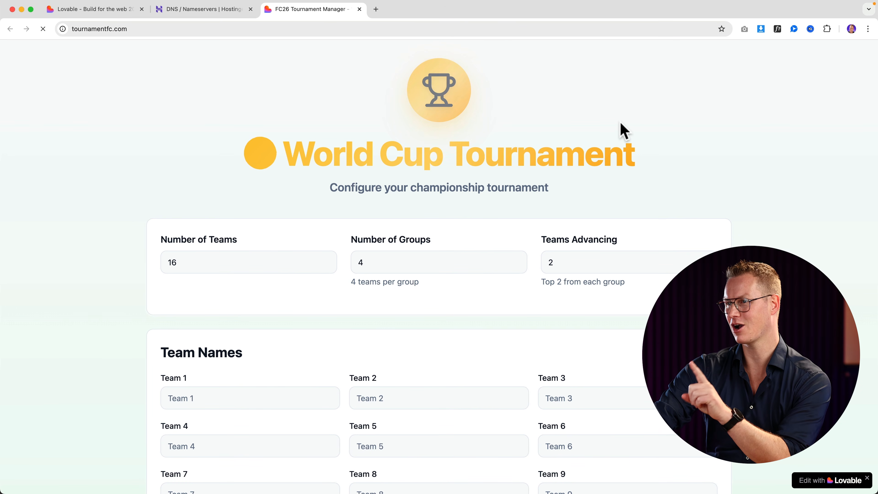
scroll(623, 131, down, 8)
scroll(541, 166, up, 8)
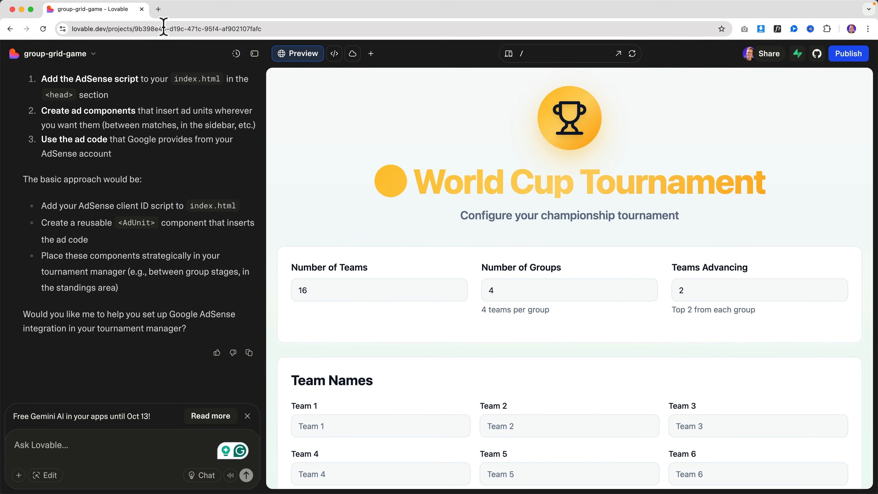
Go to the Google AdSense site in a new tab.
click(158, 8)
text(ad)
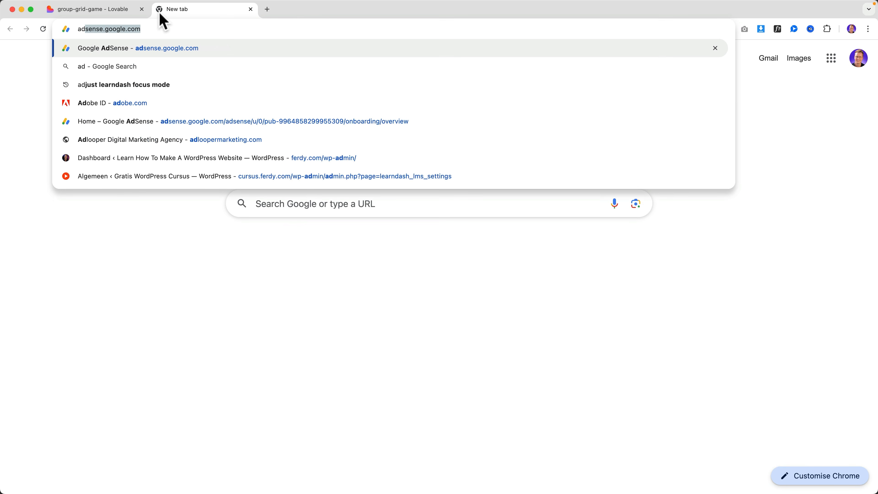
text(sense)
key(Return)
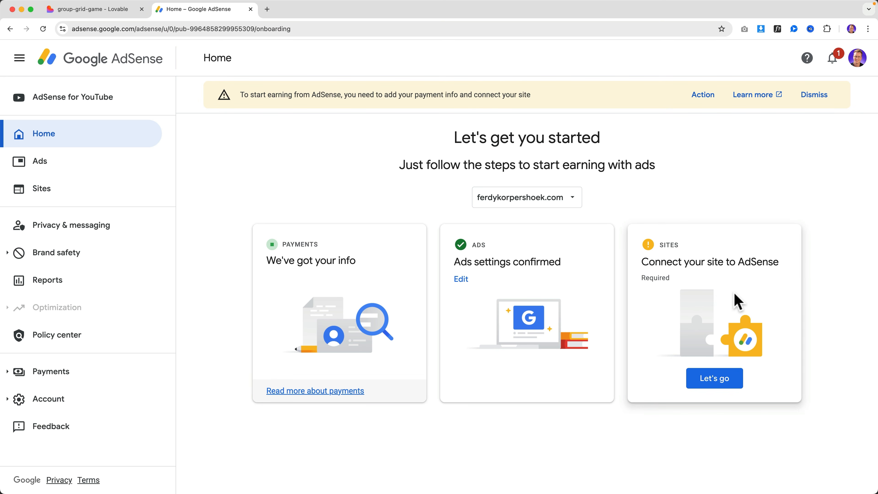
Replace the old AdSense site with tournamentfc.com, save it, and explore its ad settings.
click(713, 379)
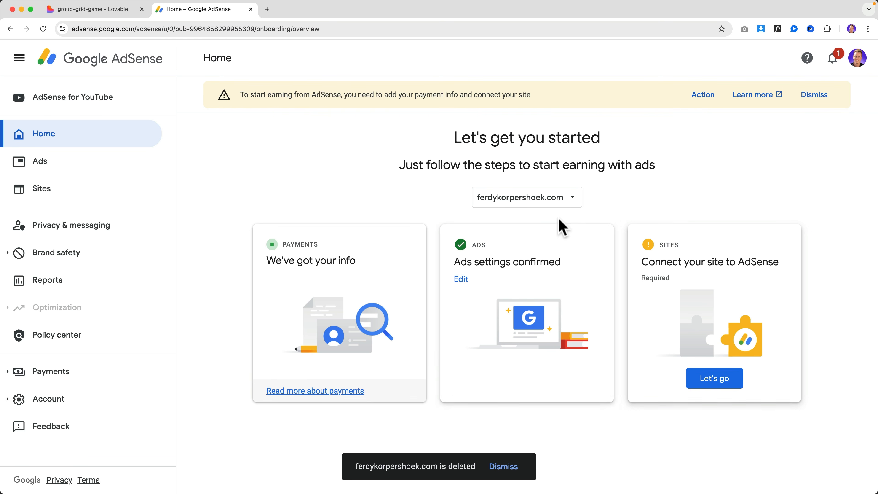
click(570, 202)
click(528, 278)
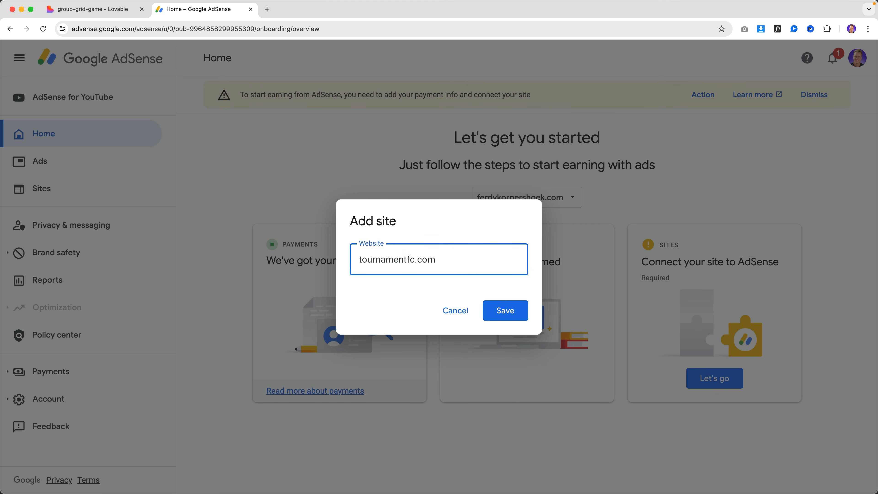
click(493, 311)
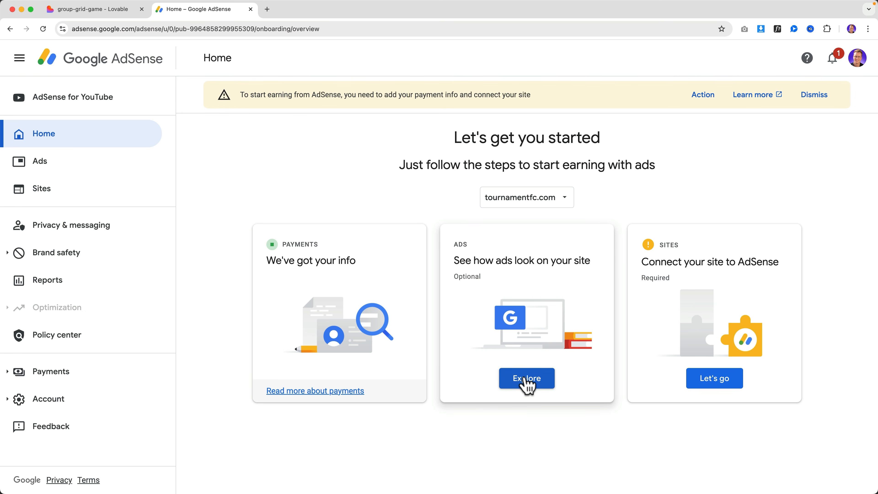
click(525, 379)
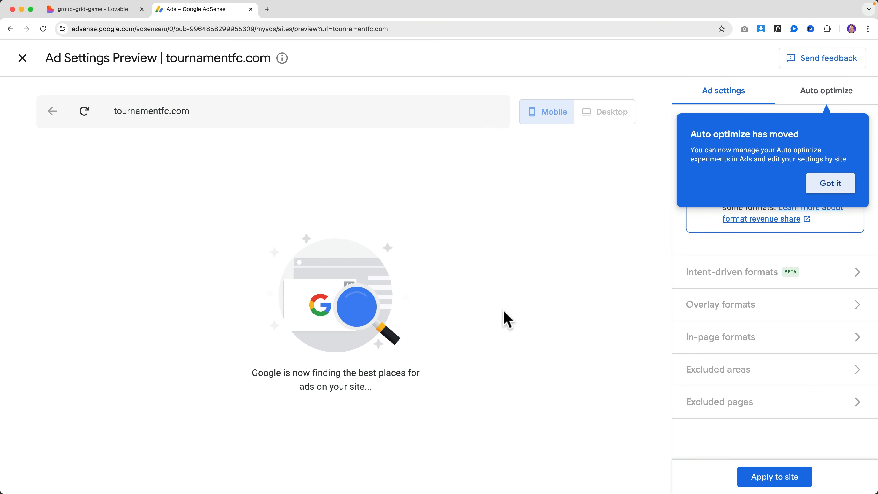
Turn on Auto optimize and apply the ad settings to tournamentfc.com.
click(833, 183)
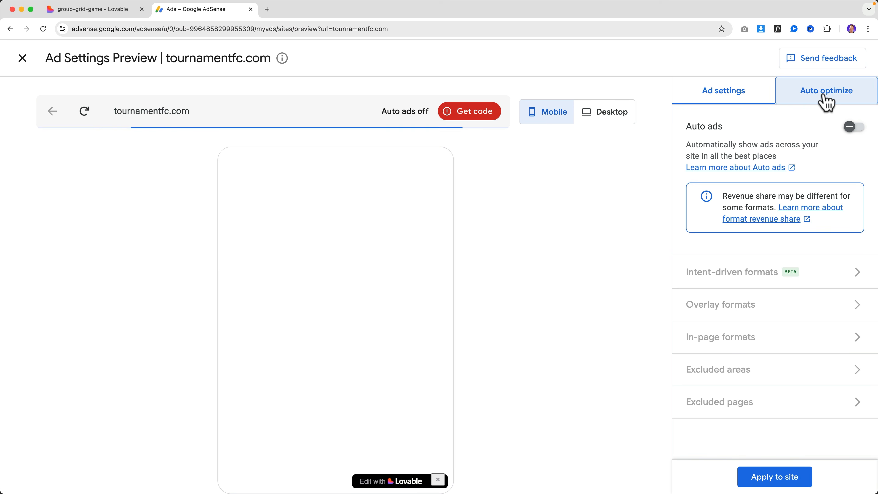
click(826, 99)
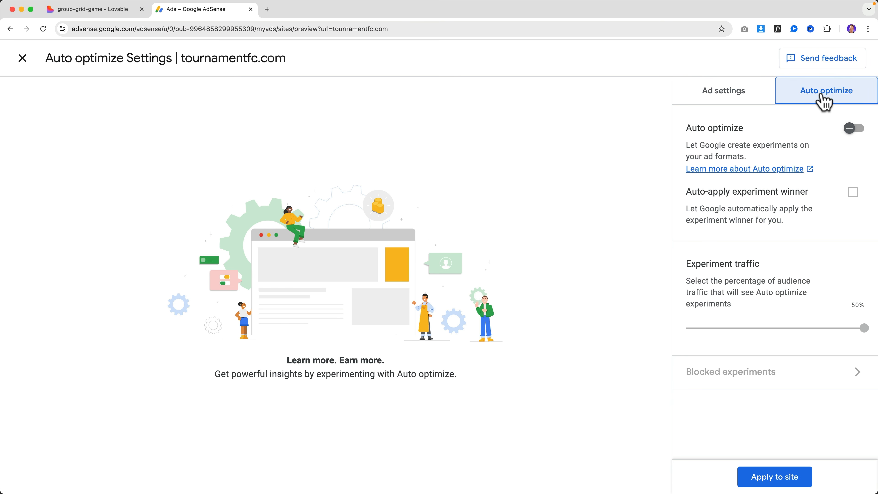
click(854, 128)
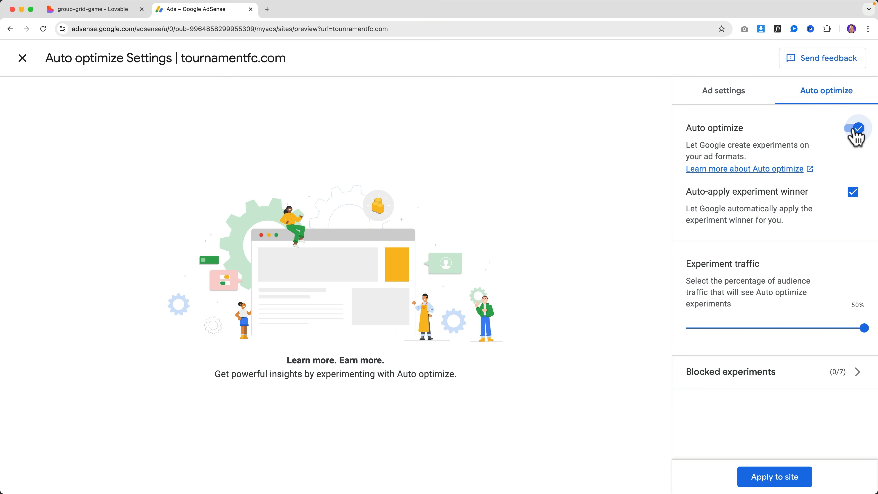
click(779, 474)
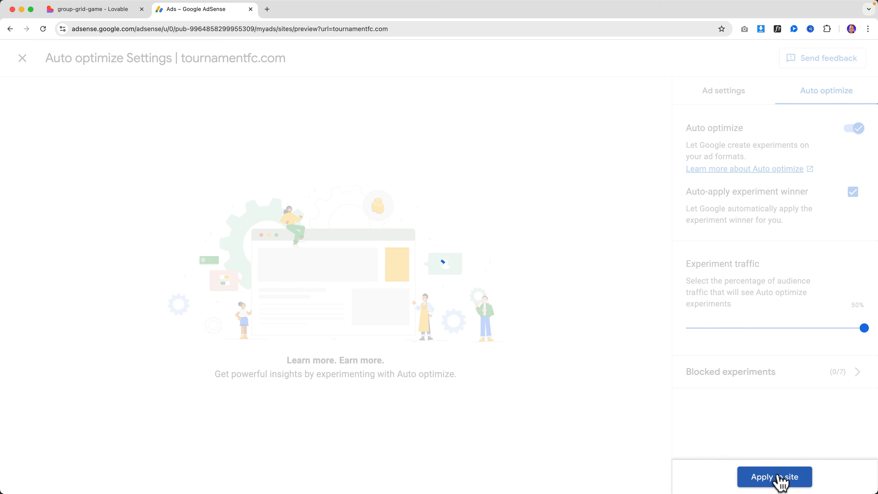
Copy tournamentfc.com's AdSense code snippet and return to the Lovable project.
click(713, 380)
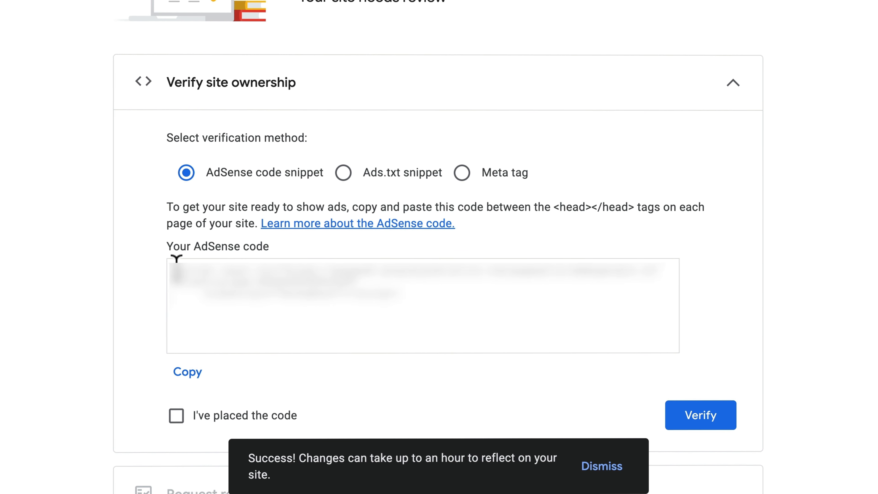
drag(173, 262, 432, 301)
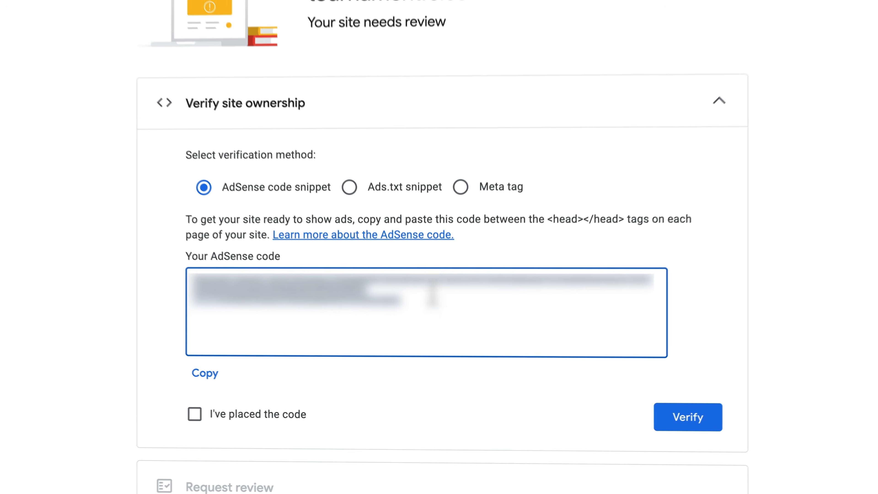
click(117, 14)
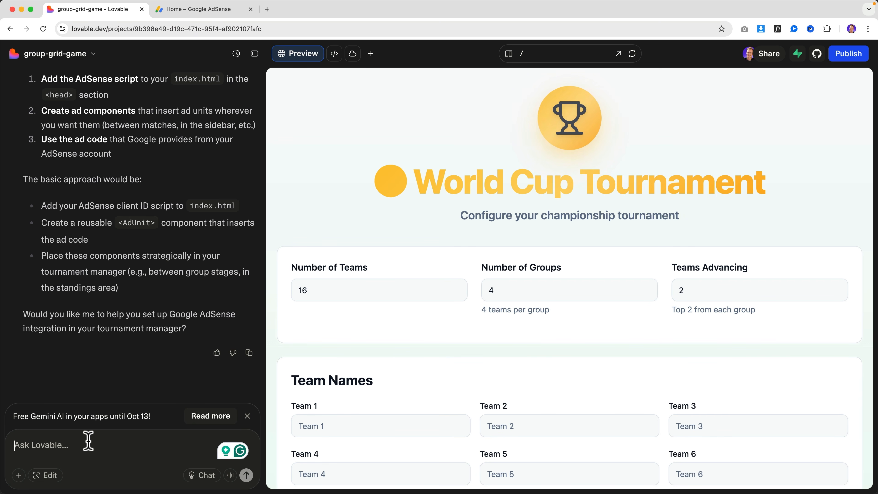
Ask Lovable to place the pasted AdSense code on the website.
text(Pla)
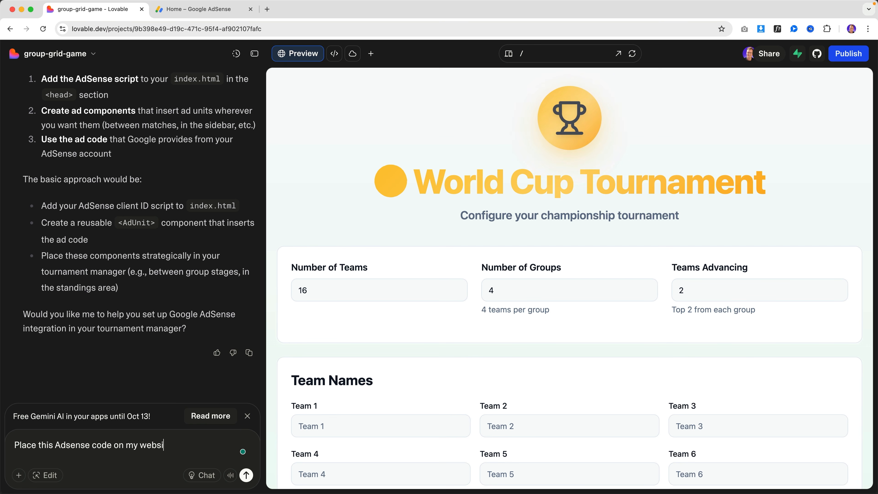
key(super+v)
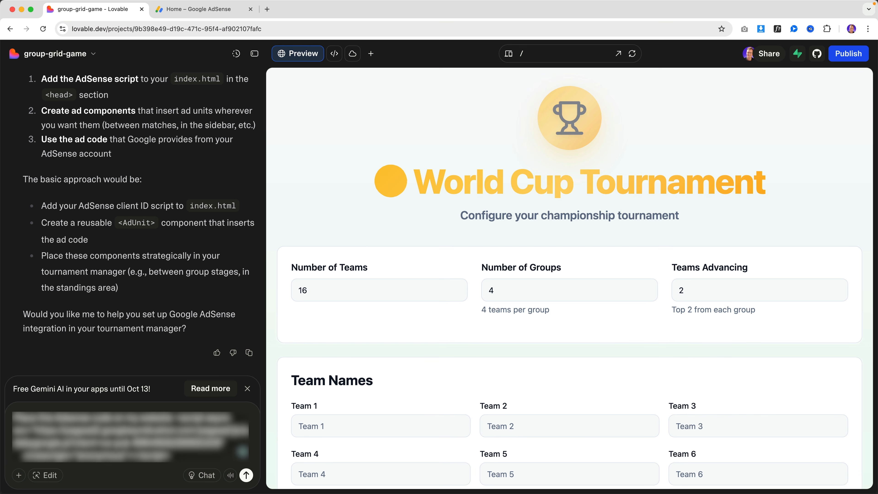
key(Return)
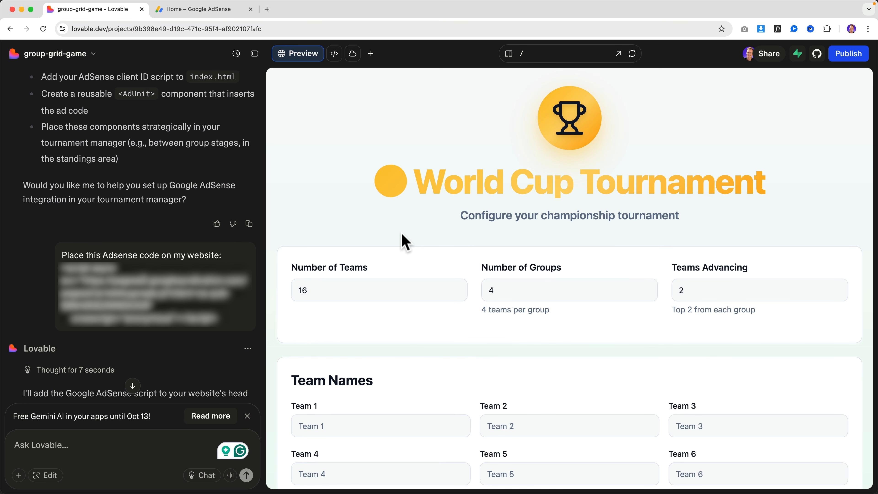
Republish the project and scroll the live tournamentfc.com site to check its AdSense ads.
click(848, 56)
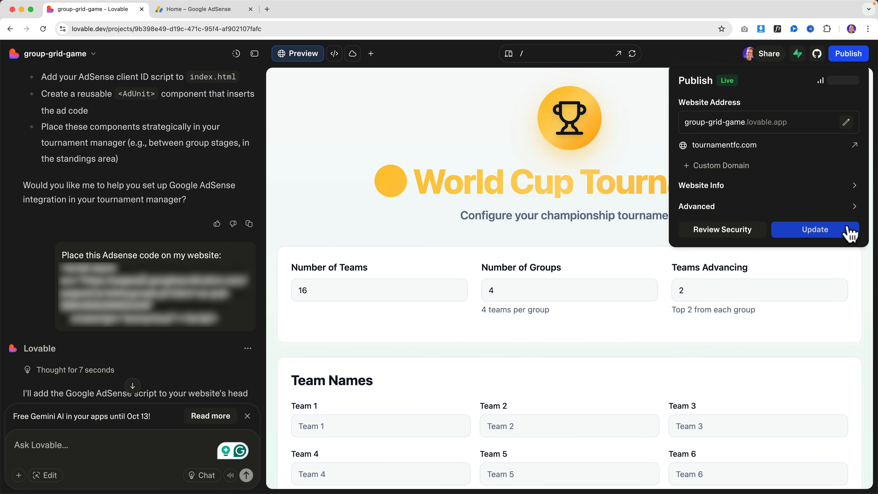
click(833, 234)
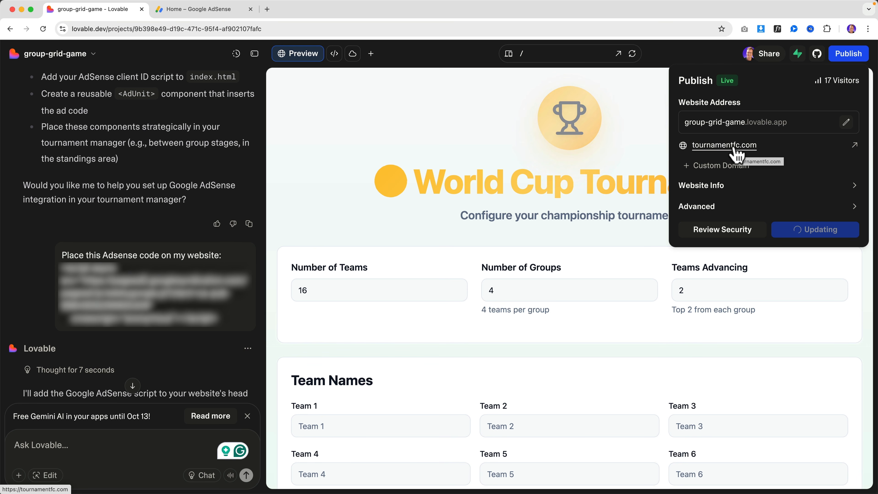
click(724, 145)
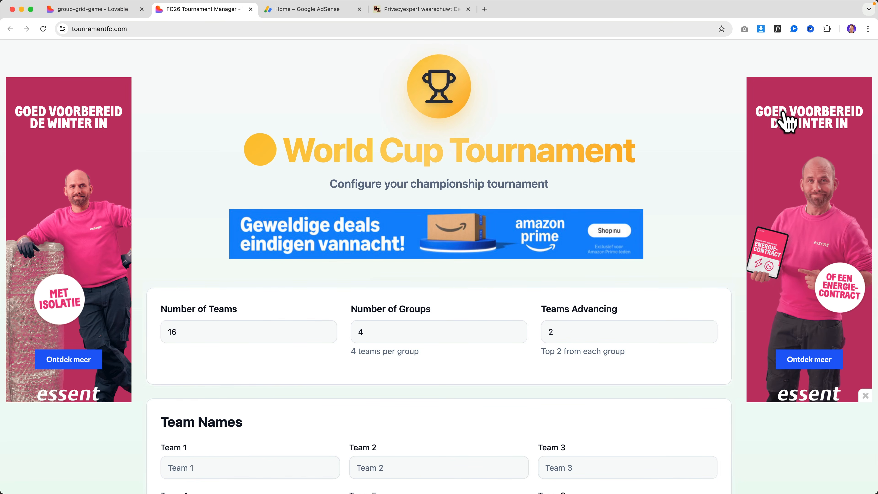
scroll(786, 121, down, 5)
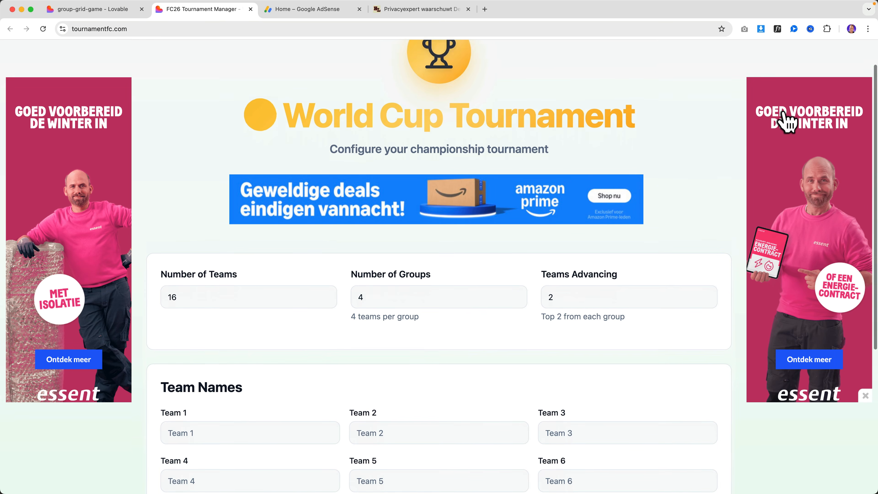
scroll(786, 121, up, 3)
scroll(786, 121, up, 1)
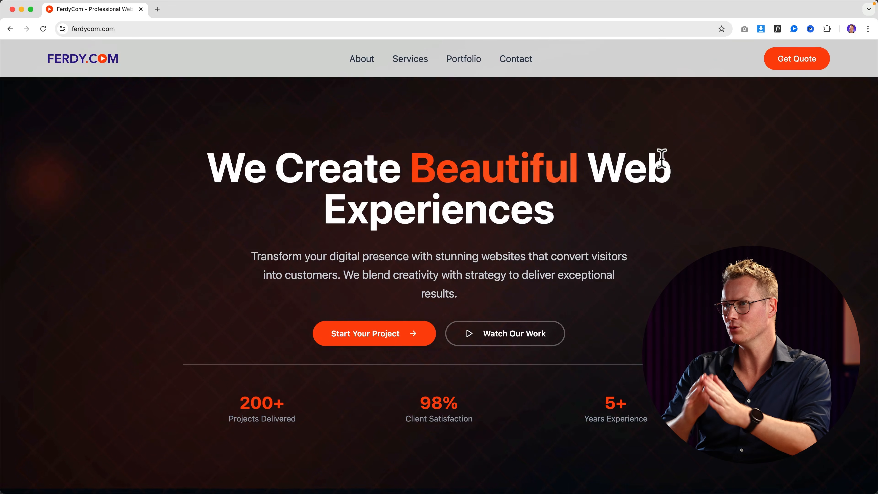
View the ferdycom.com contact section, then open bright-wave-studio's Supabase integration settings.
click(515, 59)
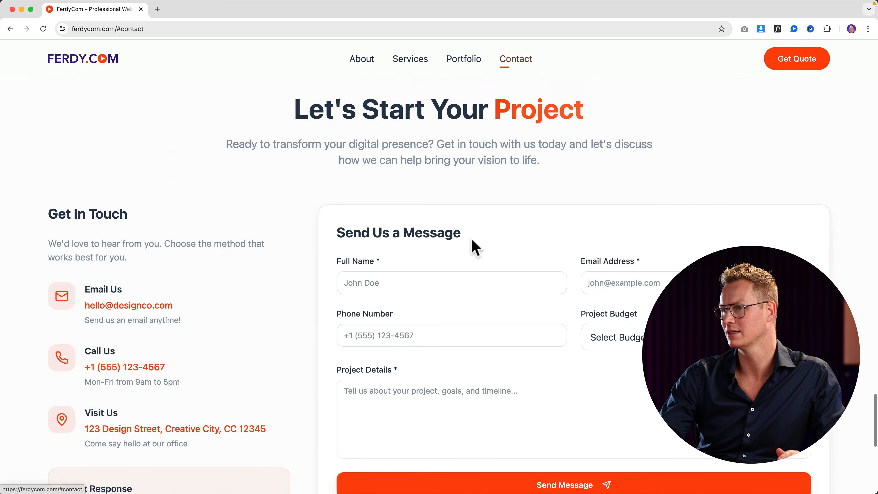
click(407, 281)
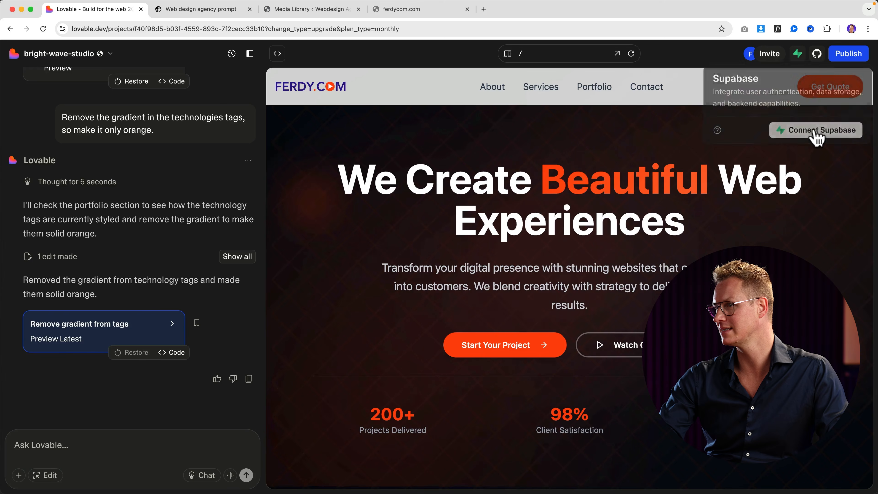
click(814, 134)
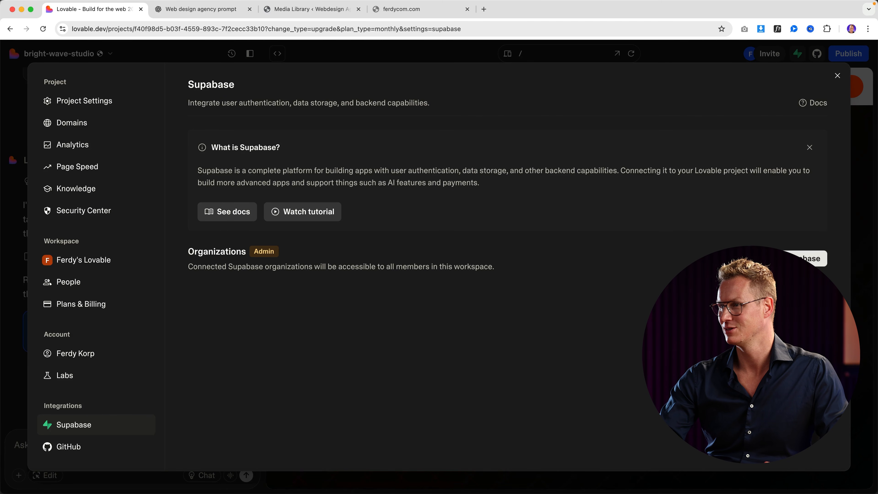
Sign up for a new Supabase account with the e-mail address and pasted password.
click(787, 258)
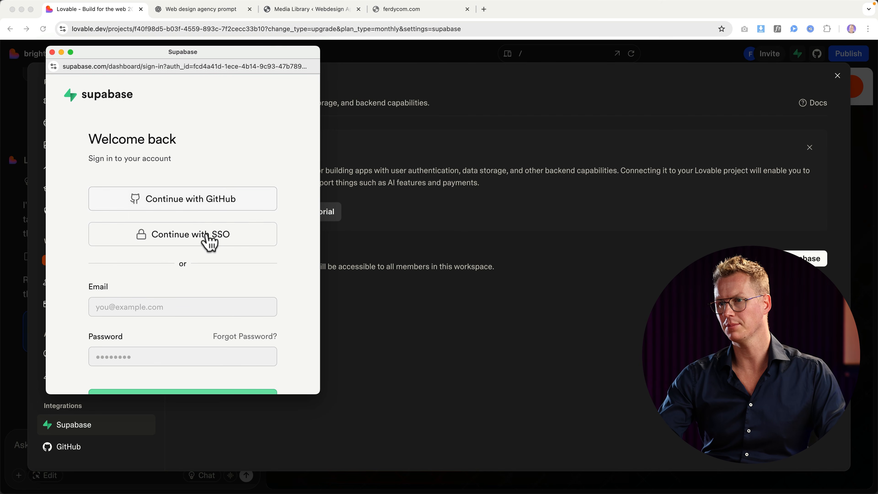
scroll(211, 239, down, 3)
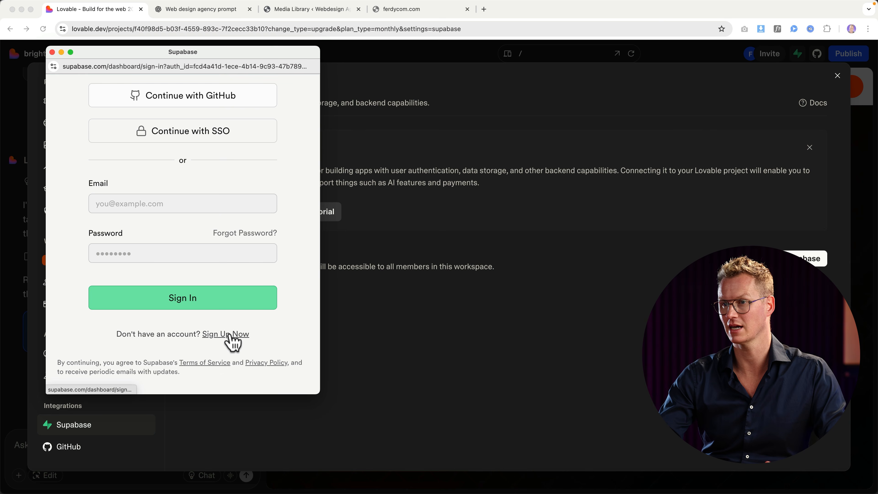
click(229, 334)
click(156, 239)
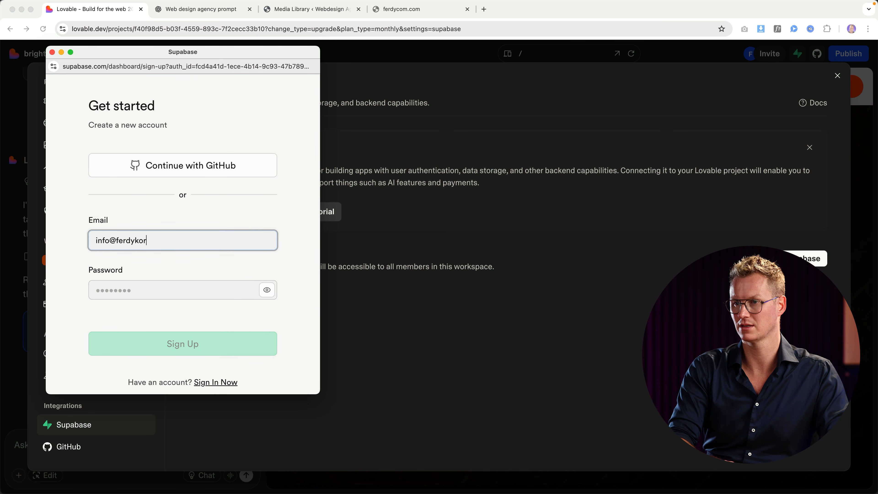
key(Tab)
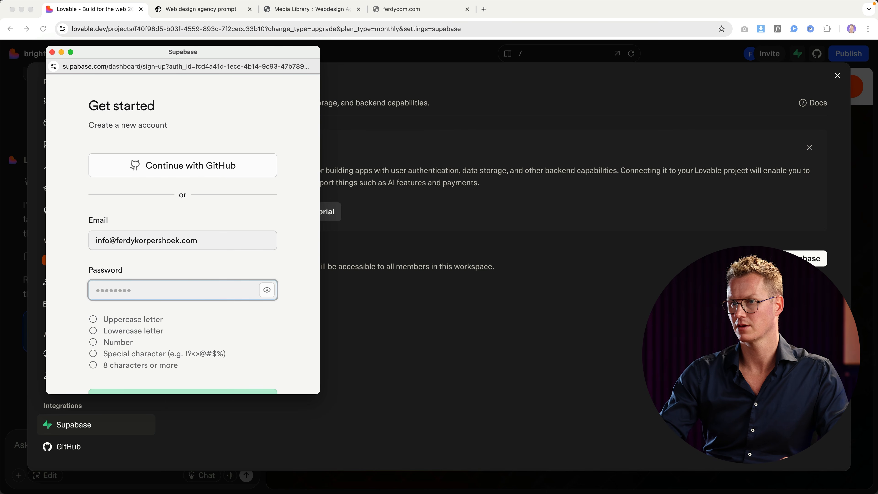
key(ctrl+v)
scroll(229, 345, down, 3)
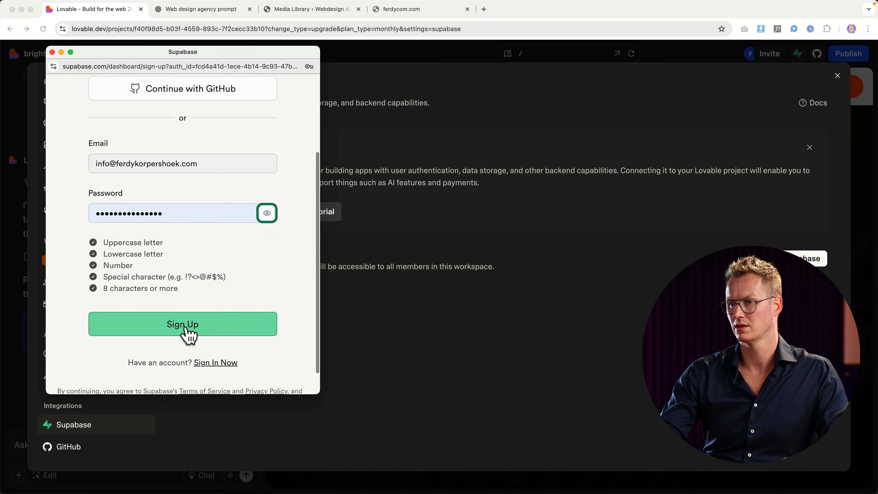
click(185, 327)
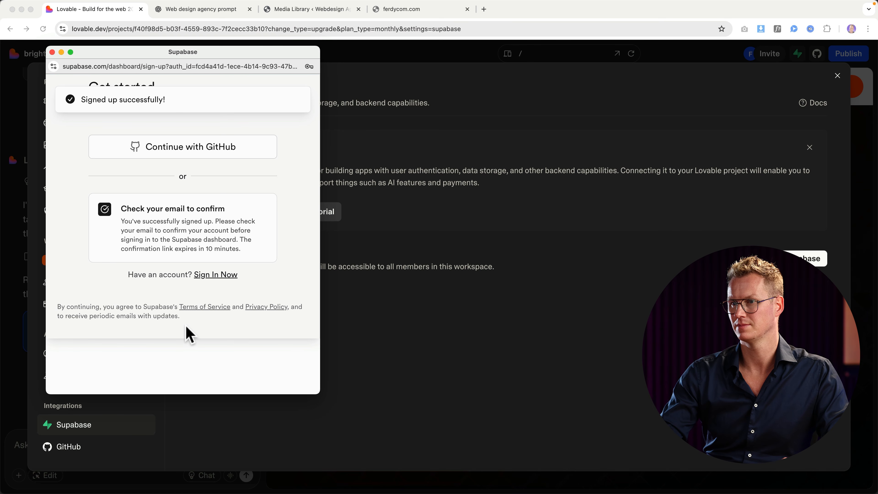
Confirm the account through the Supabase confirmation e-mail in Mail.
key(super+space)
text(mai)
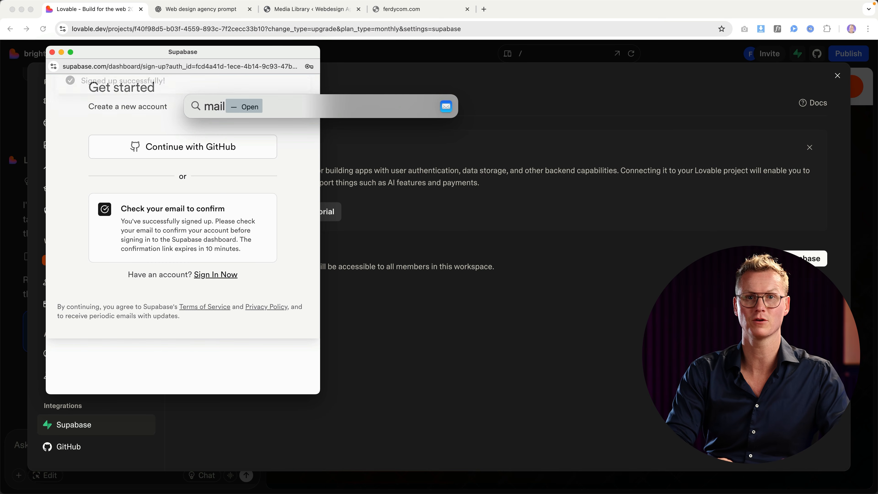
key(Return)
click(185, 49)
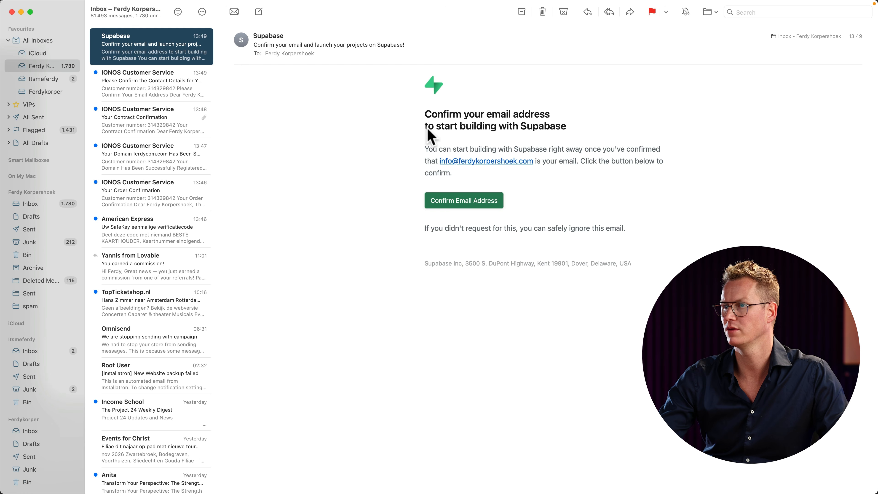
click(467, 197)
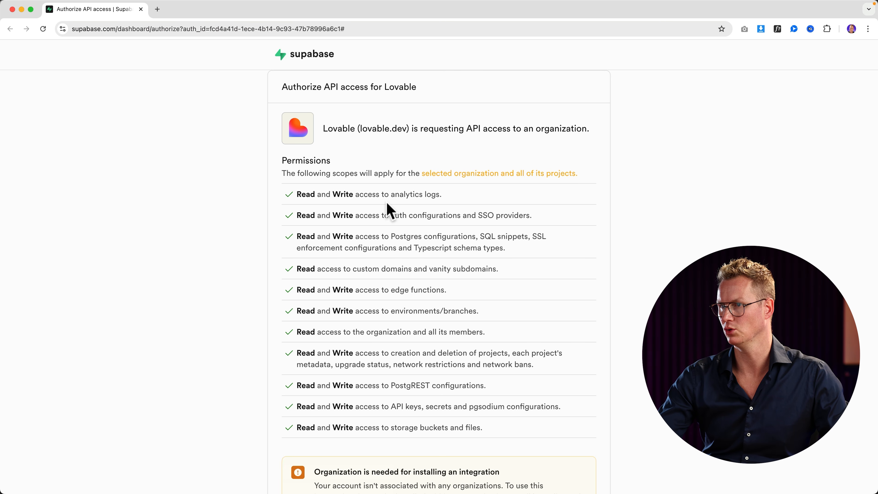
Create a Free-plan organization named FerdyCom and authorise Lovable's API access to it.
scroll(416, 208, down, 3)
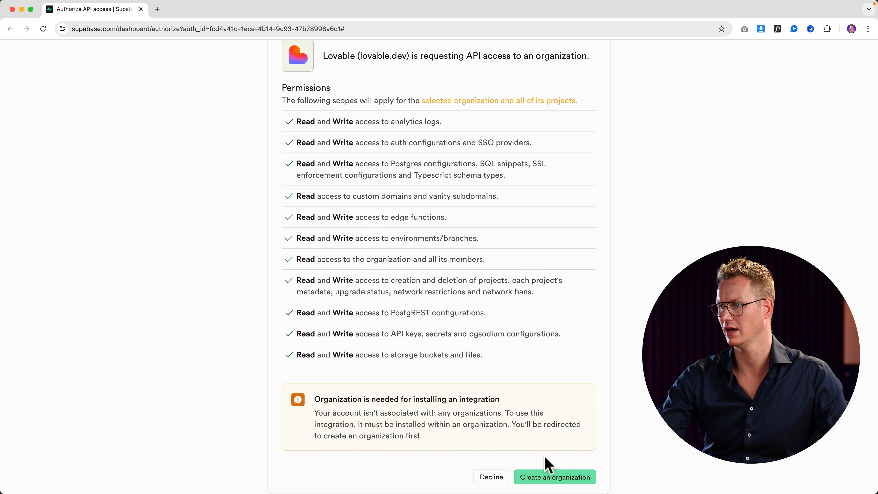
click(555, 478)
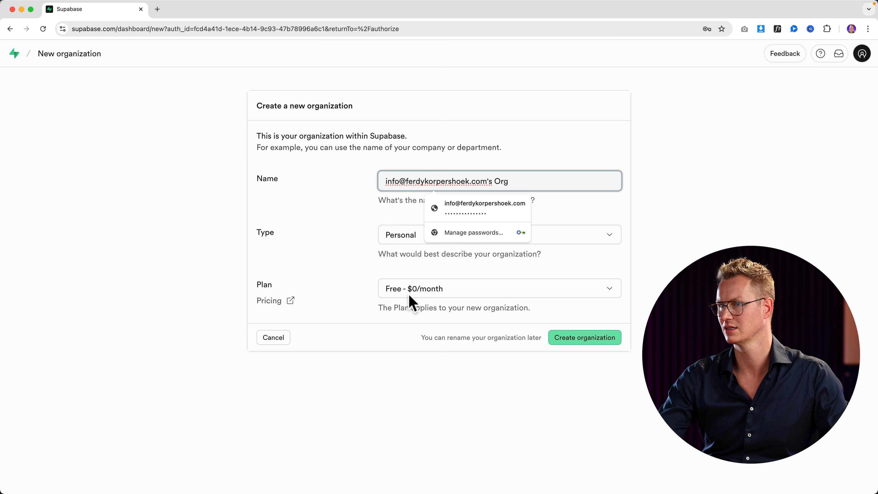
key(super+a)
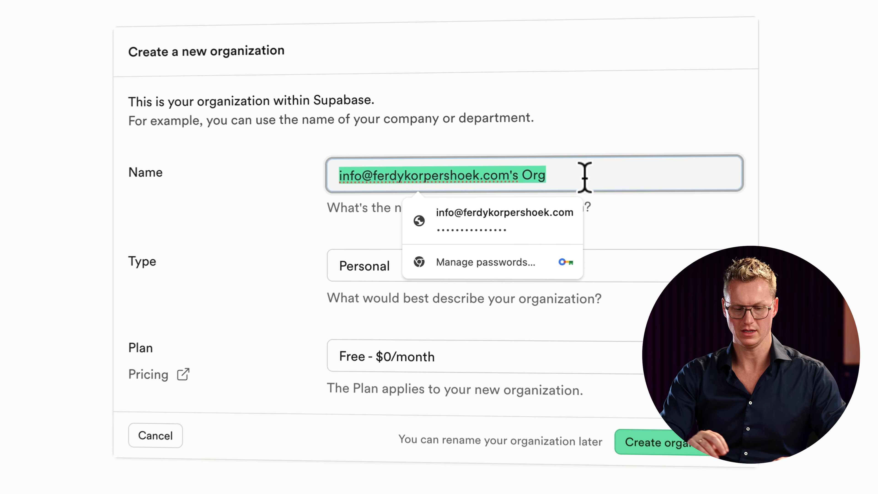
text(FerdyCom)
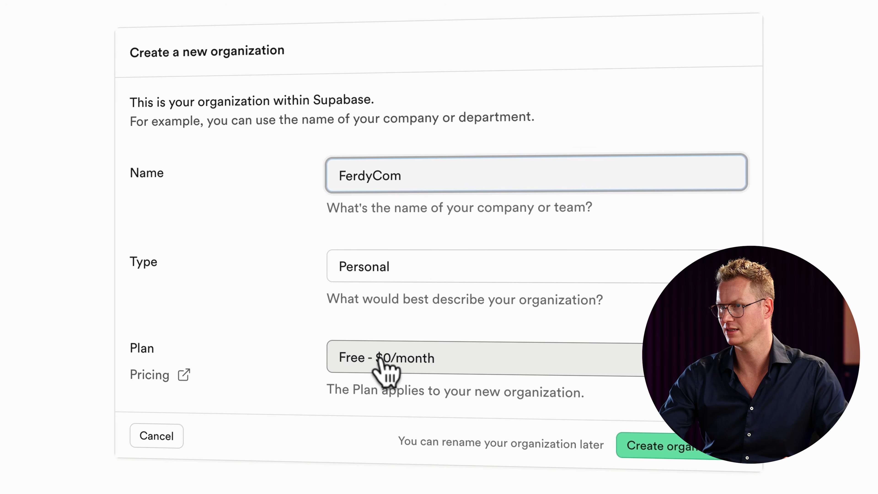
click(666, 449)
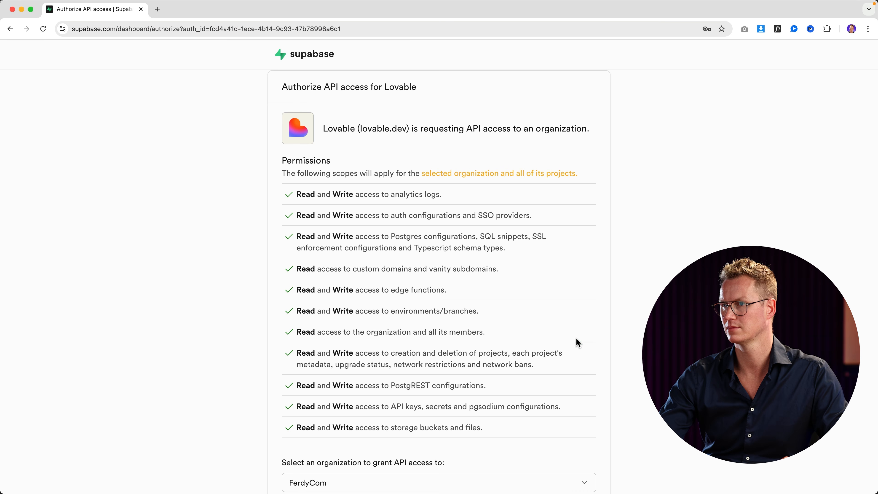
scroll(518, 322, down, 2)
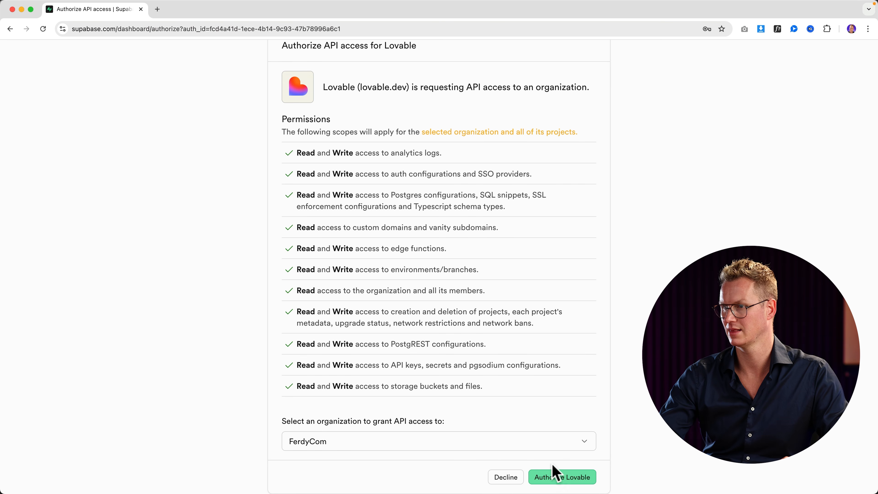
click(567, 479)
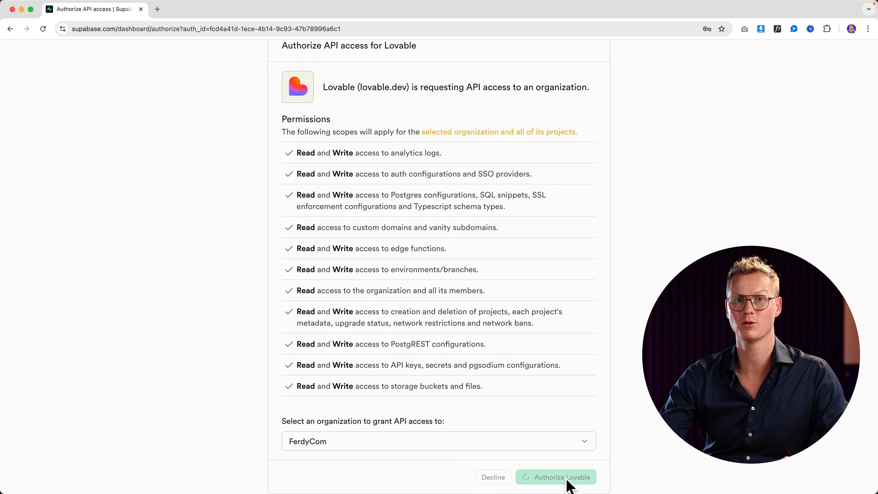
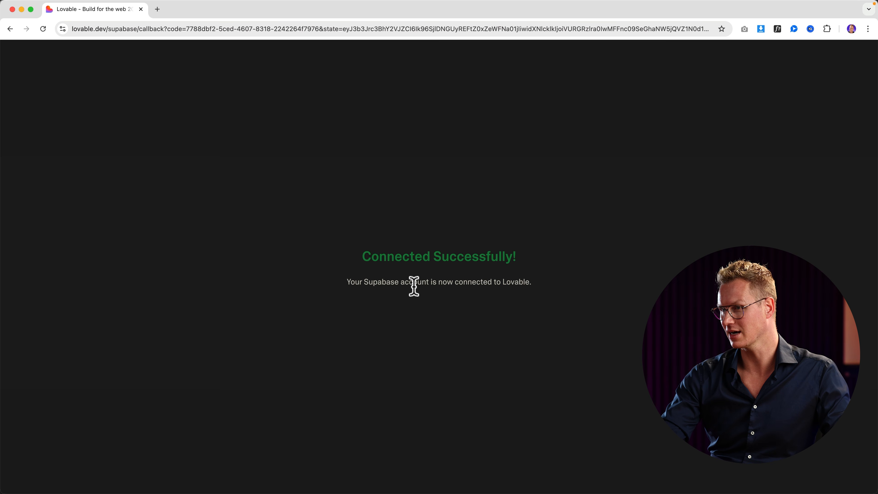
Close the Supabase success page and popup, then begin a new FerdyCom Supabase project from Lovable.
click(141, 10)
click(56, 54)
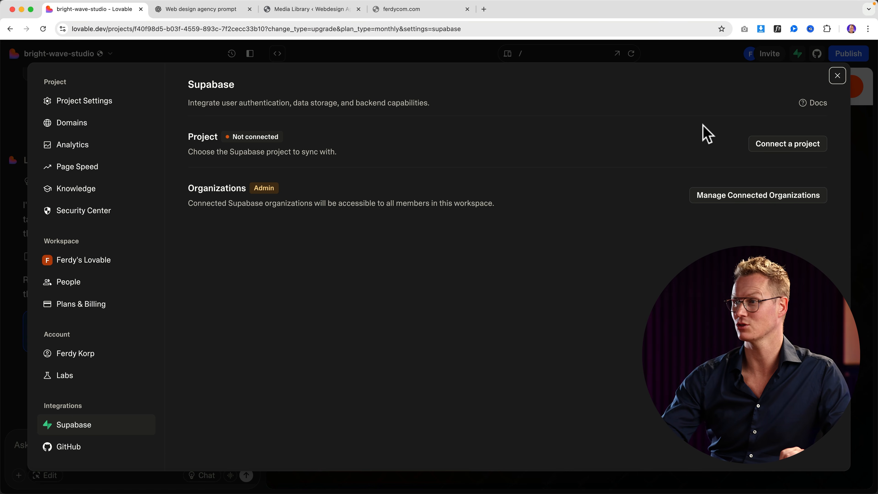
click(784, 143)
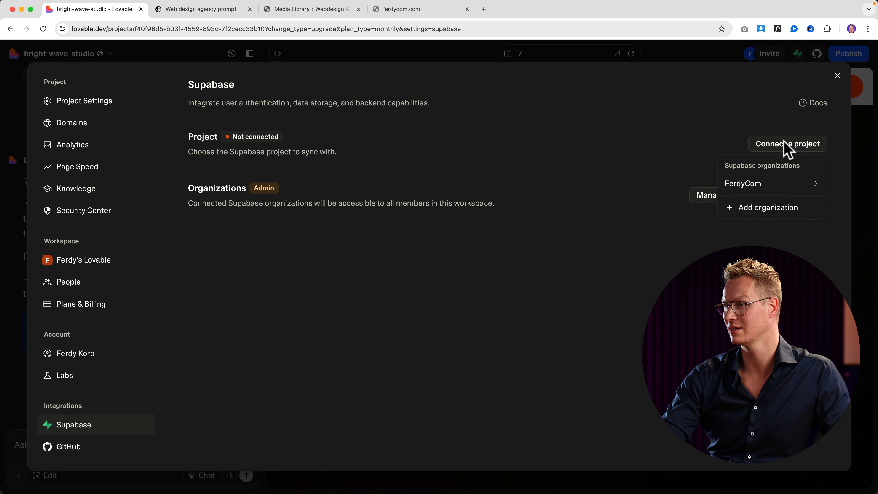
mouse_move(765, 189)
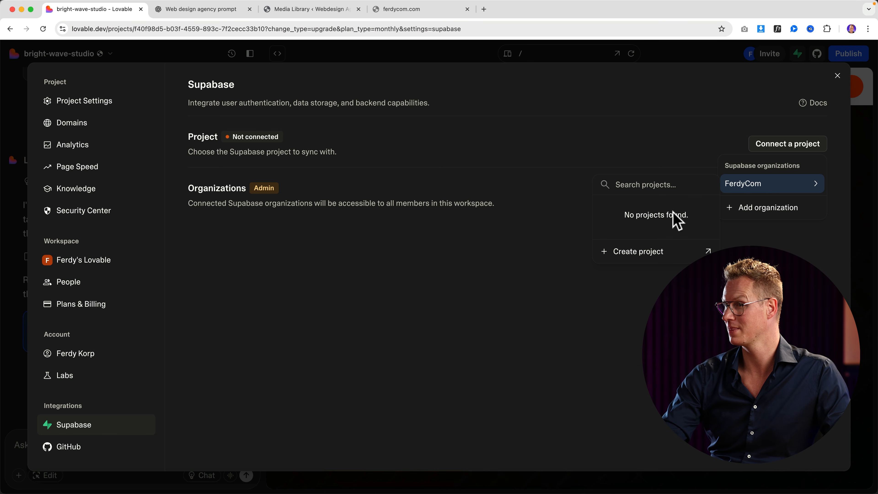
click(654, 257)
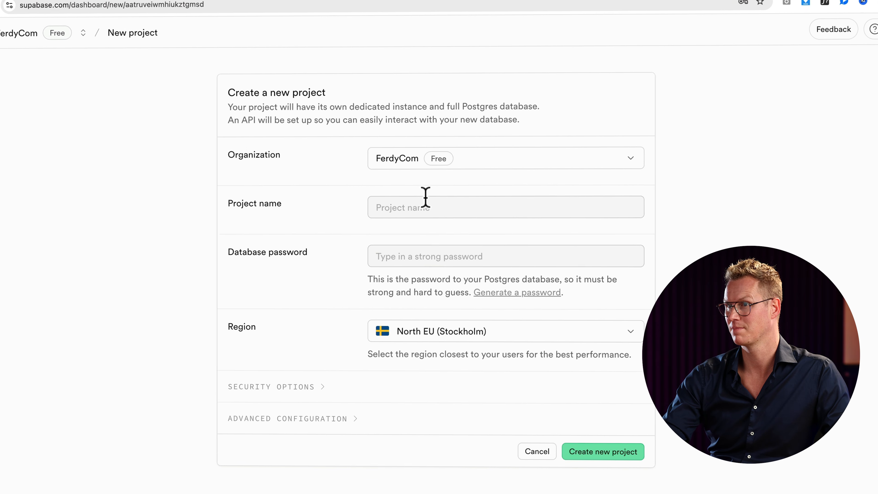
Name the Supabase project FerdyCom and fill in a saved strong database password.
click(411, 203)
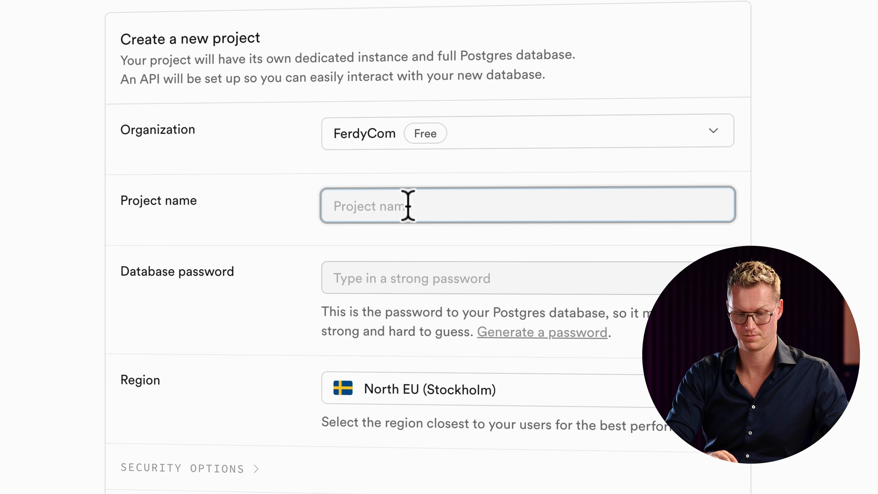
text(FerdyCom)
key(Tab)
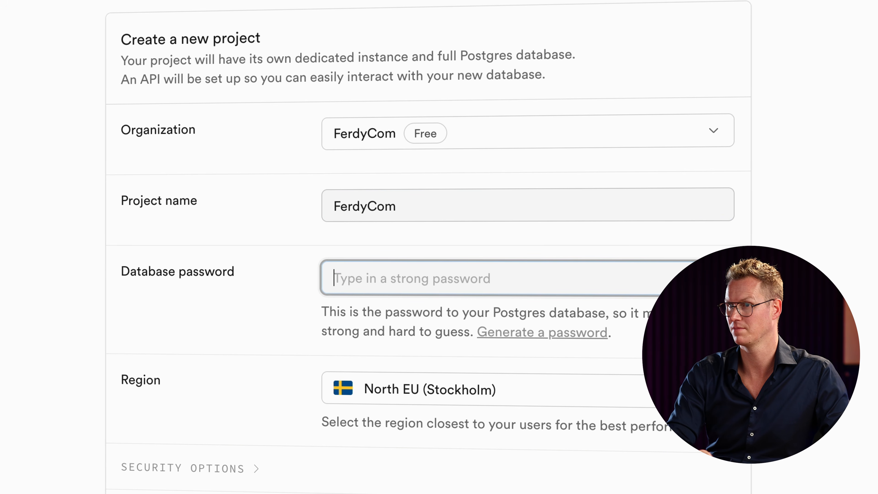
click(392, 281)
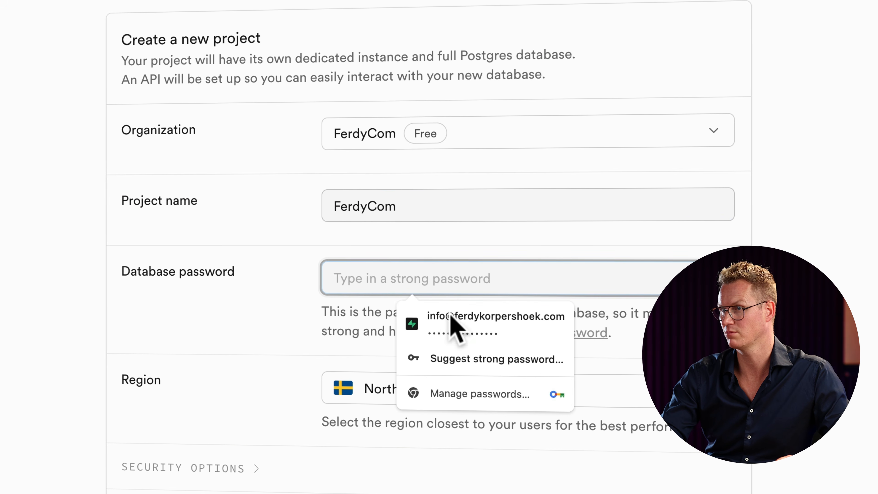
click(449, 322)
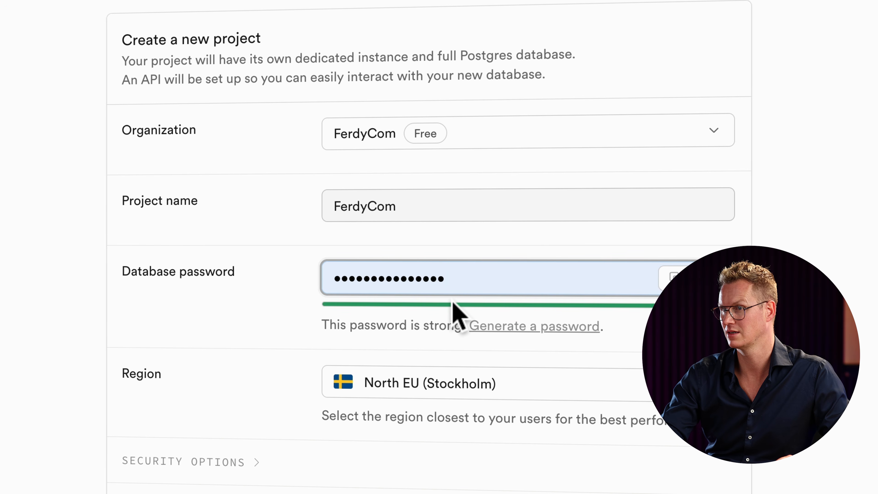
Choose East US (North Virginia) as the region, save the password, and create the project.
click(437, 384)
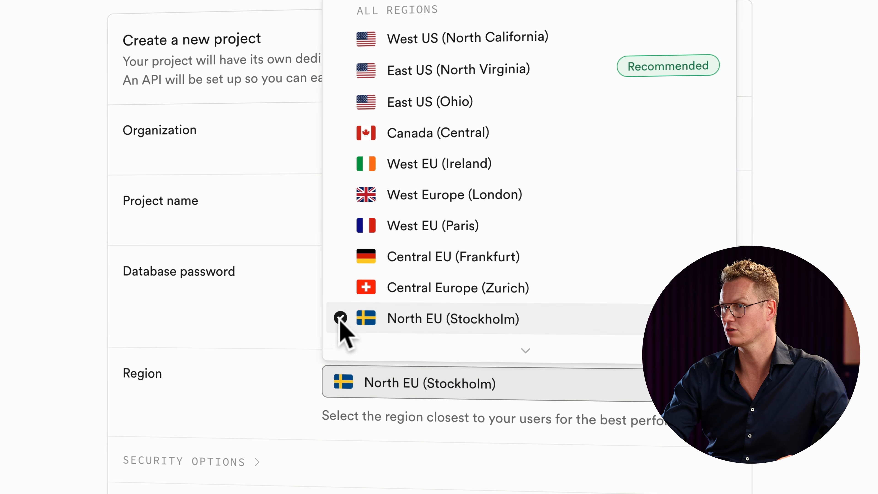
click(287, 337)
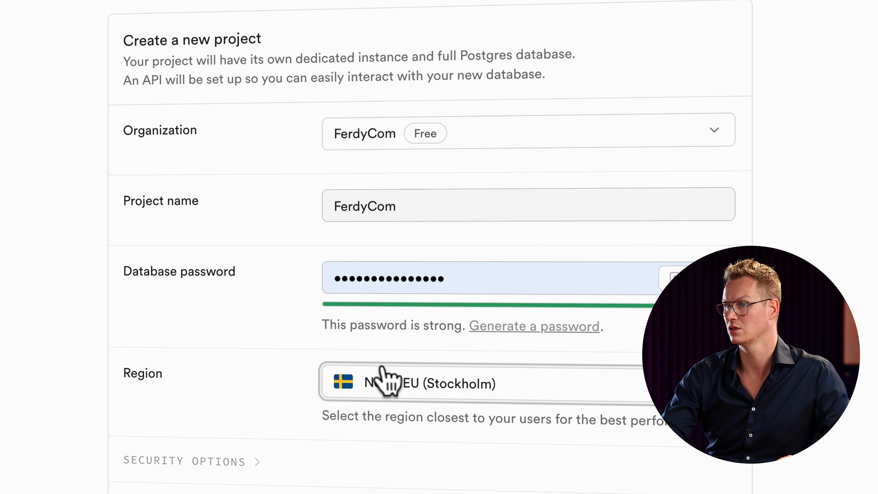
click(394, 378)
scroll(430, 301, down, 1)
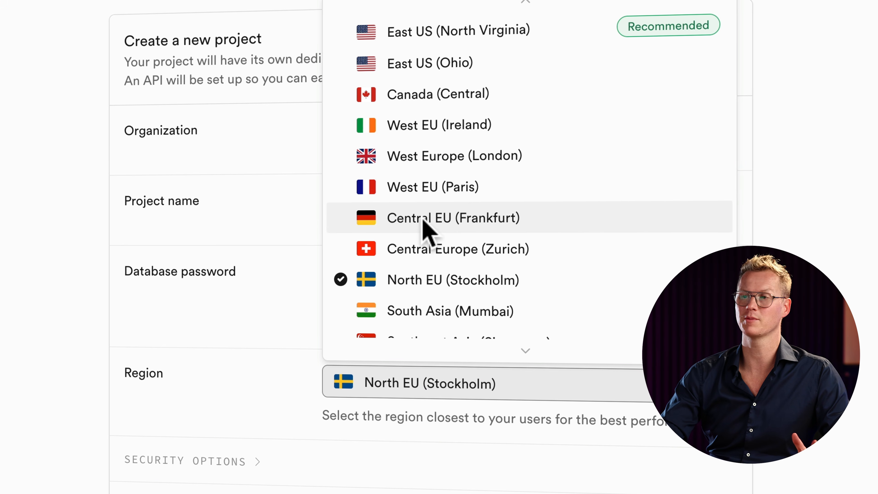
click(431, 34)
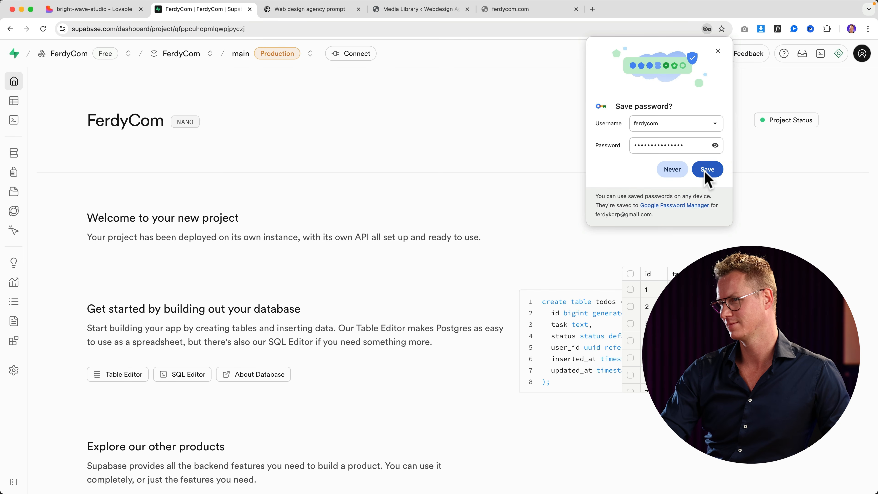
click(705, 168)
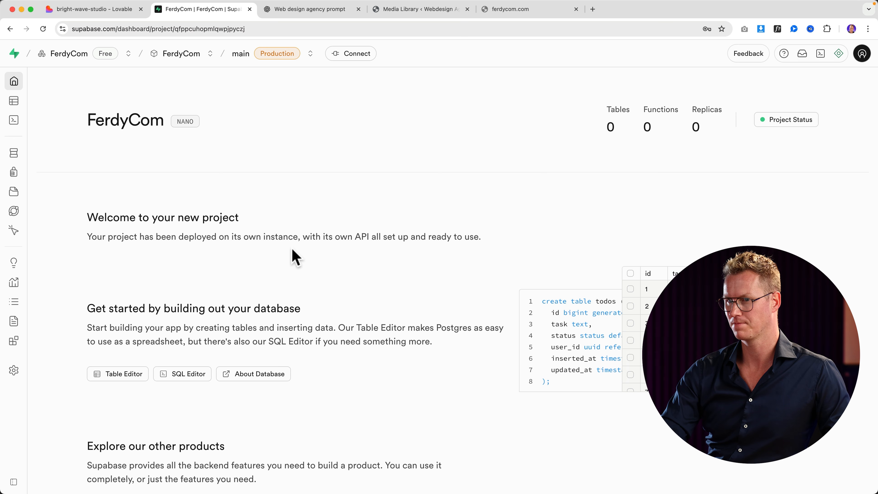
scroll(294, 255, down, 5)
scroll(304, 249, down, 8)
scroll(313, 243, up, 13)
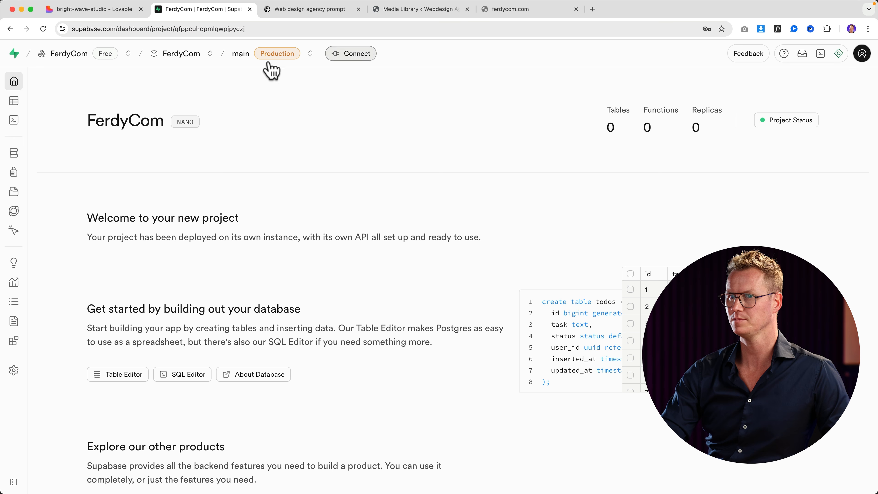
Link bright-wave-studio to the FerdyCom Supabase project and close the integration settings.
click(104, 11)
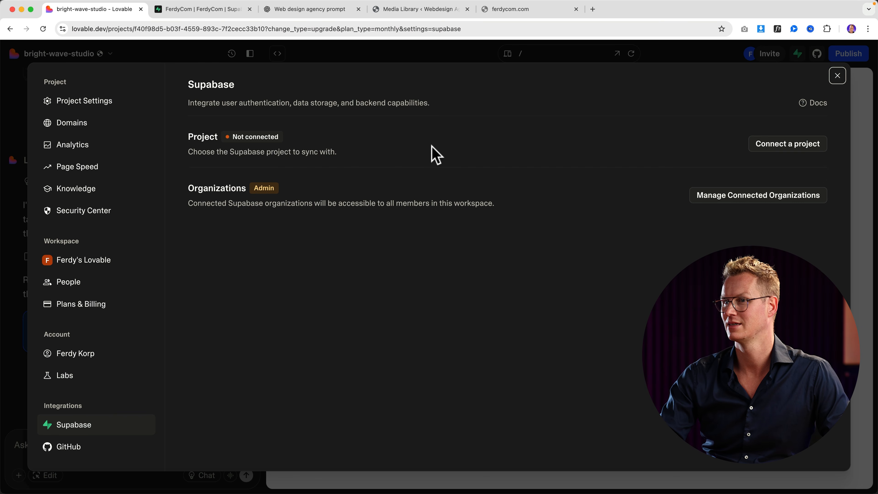
click(784, 149)
mouse_move(771, 196)
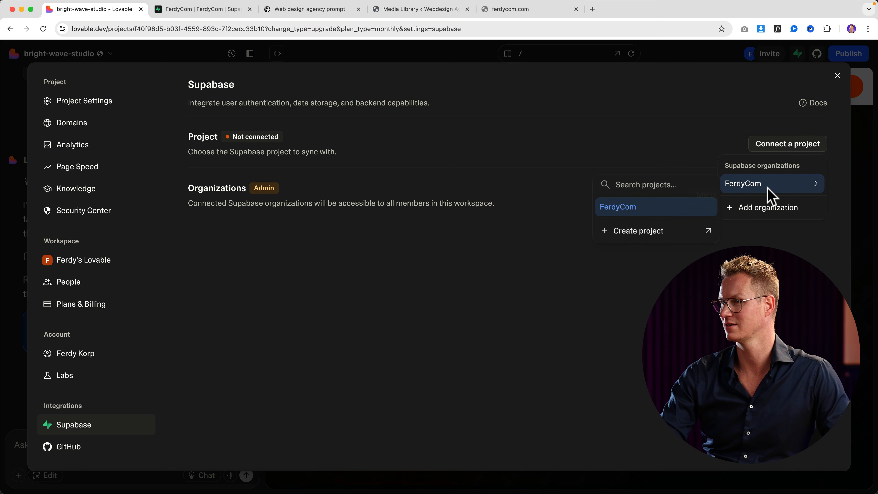
click(642, 212)
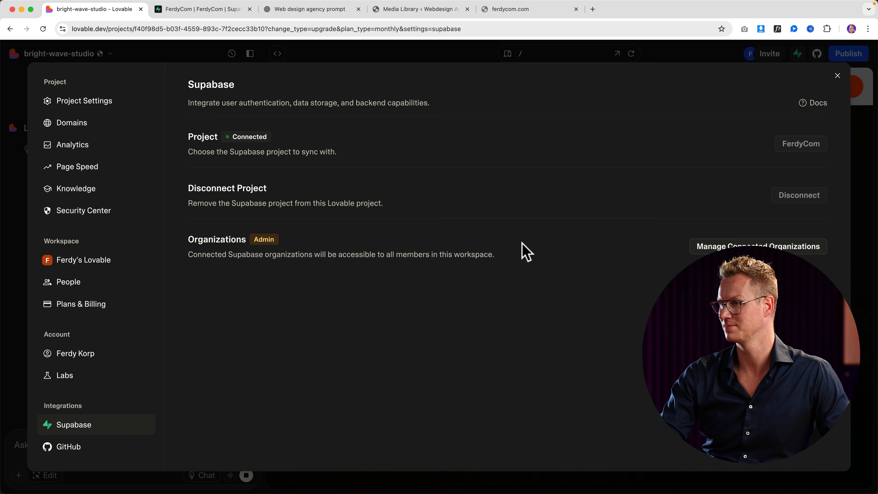
click(837, 77)
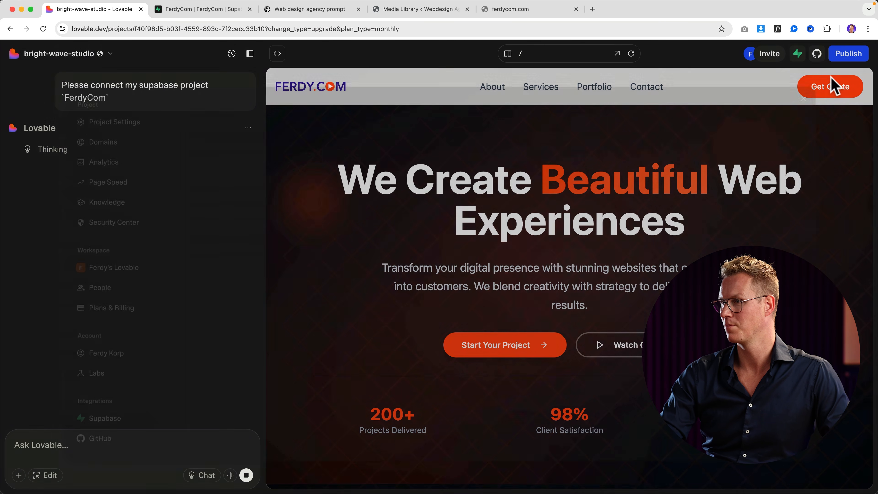
Ask Lovable to connect all the site's forms to my Supabase account.
click(847, 53)
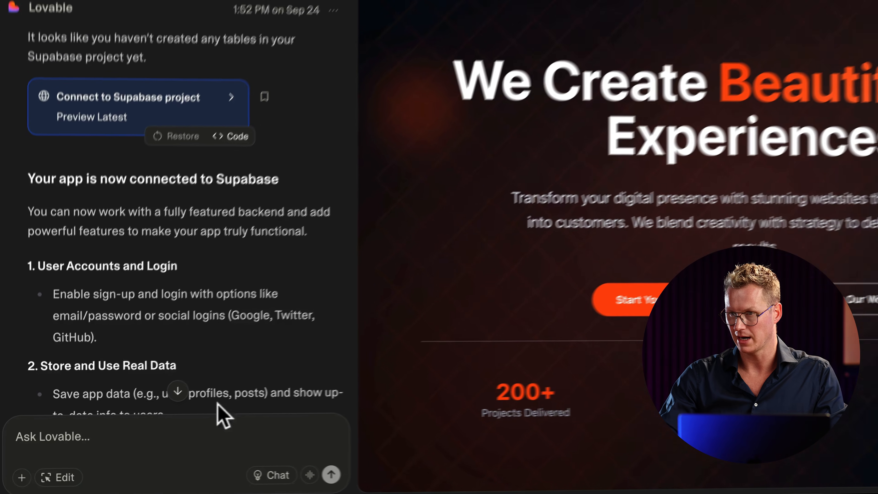
click(154, 439)
text(Con)
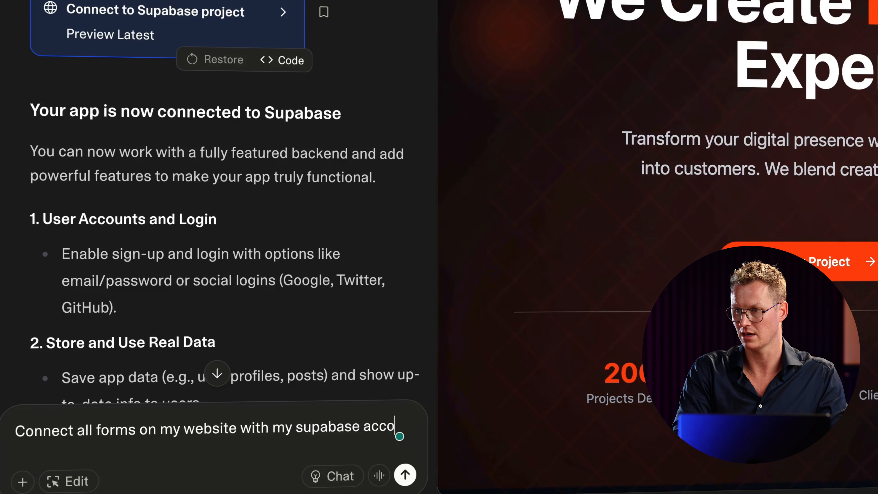
text(unt so that when people fill in a form, the data goes)
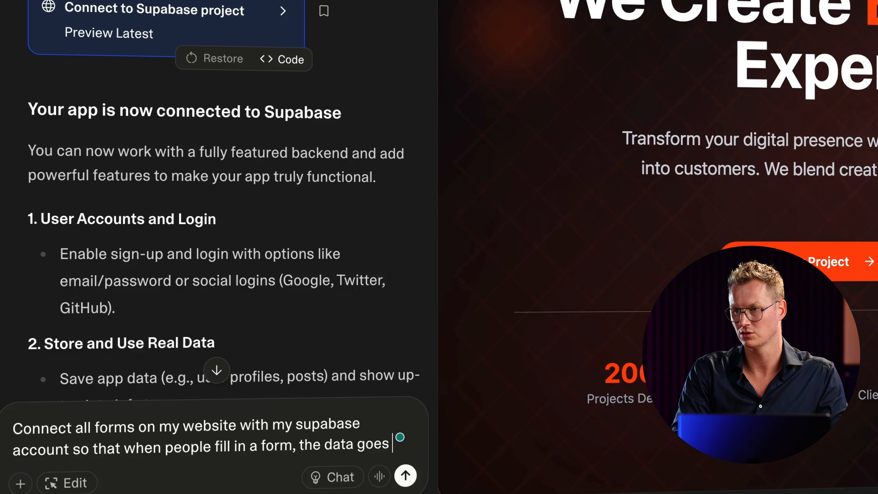
text(to my )
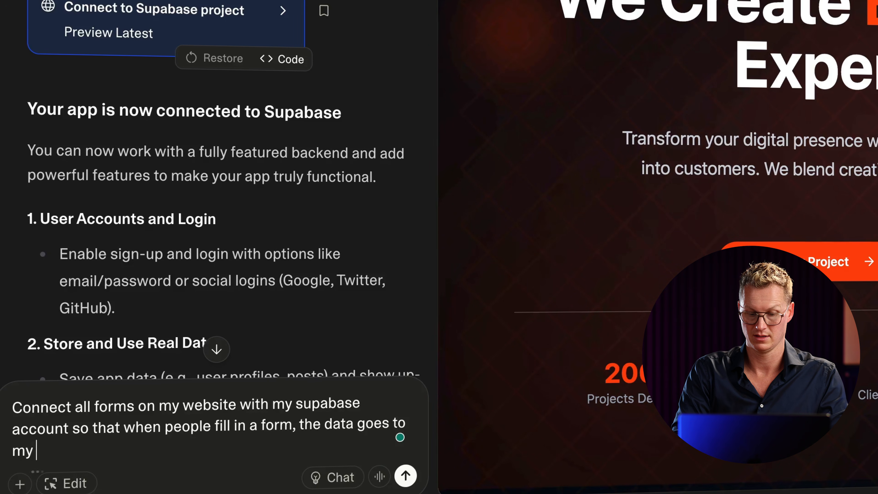
text(supabase ac)
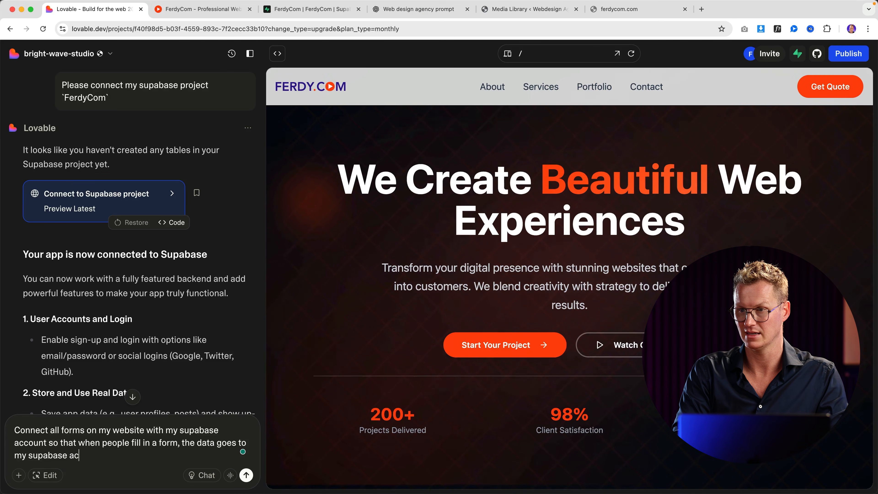
text(count.)
key(Return)
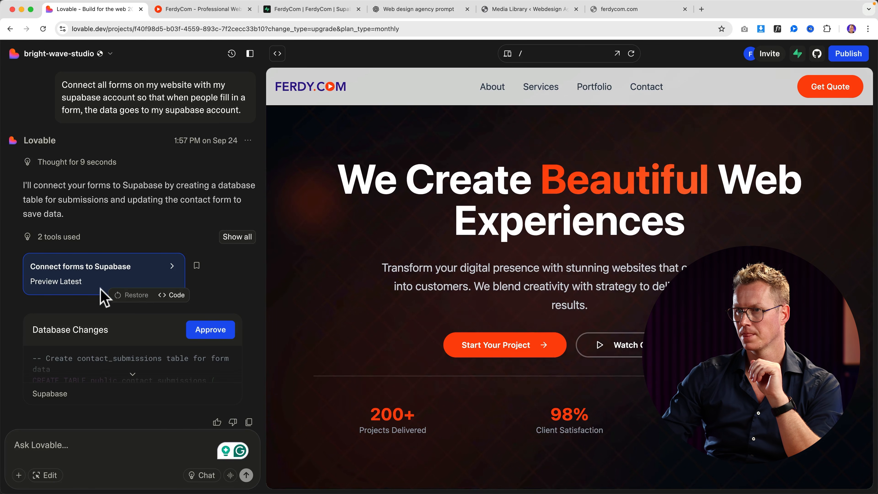
Approve the contact_submissions database change and switch to the FerdyCom Supabase project.
scroll(132, 334, down, 1)
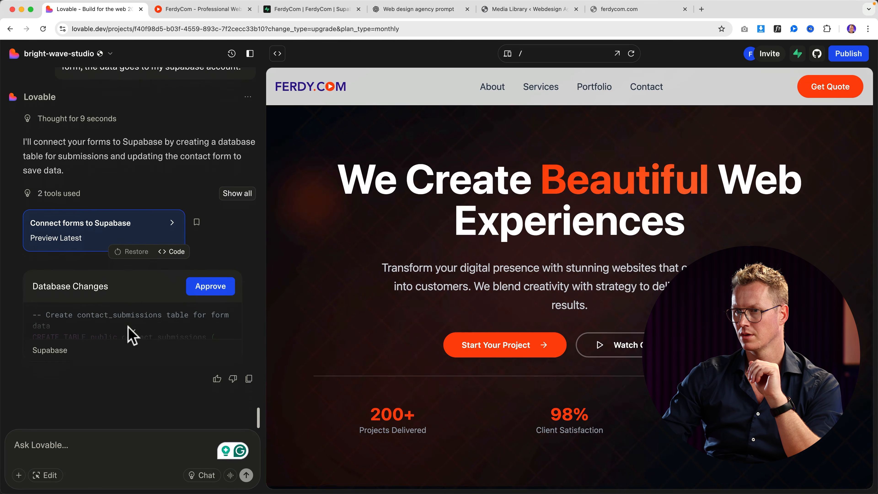
click(210, 286)
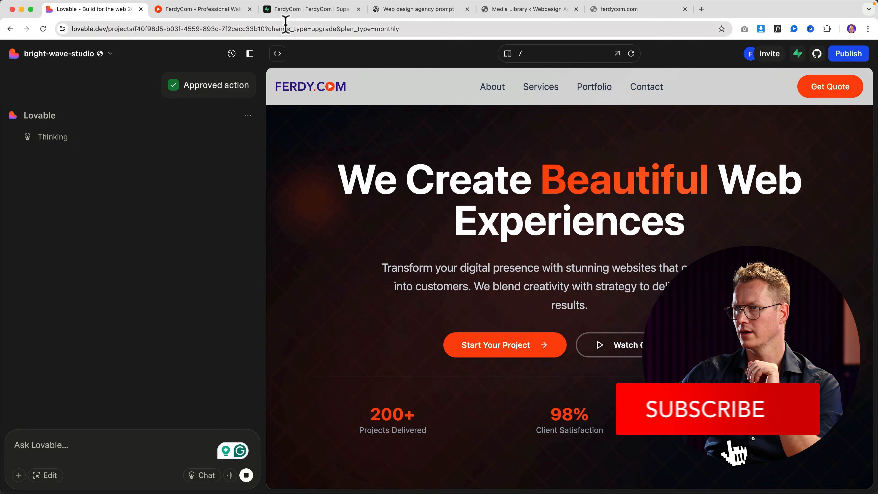
click(297, 11)
click(250, 10)
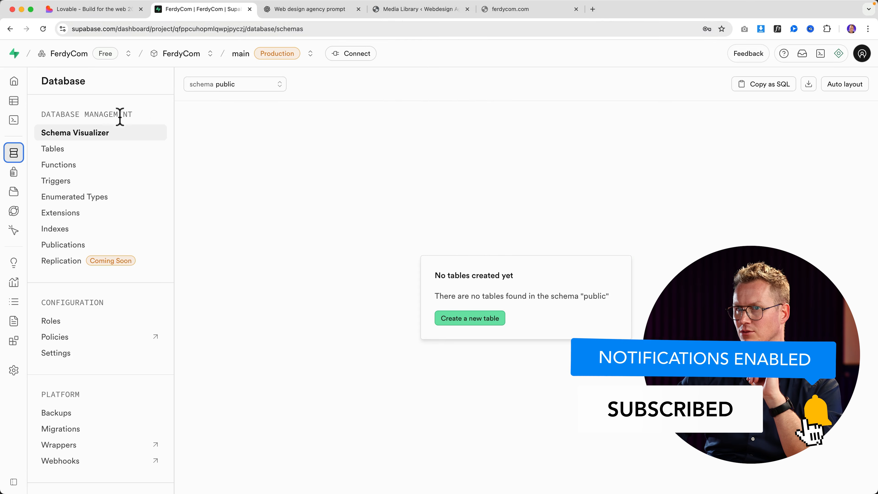
Open contact_submissions in the Table Editor to check its id, name, email and phone columns.
mouse_move(15, 138)
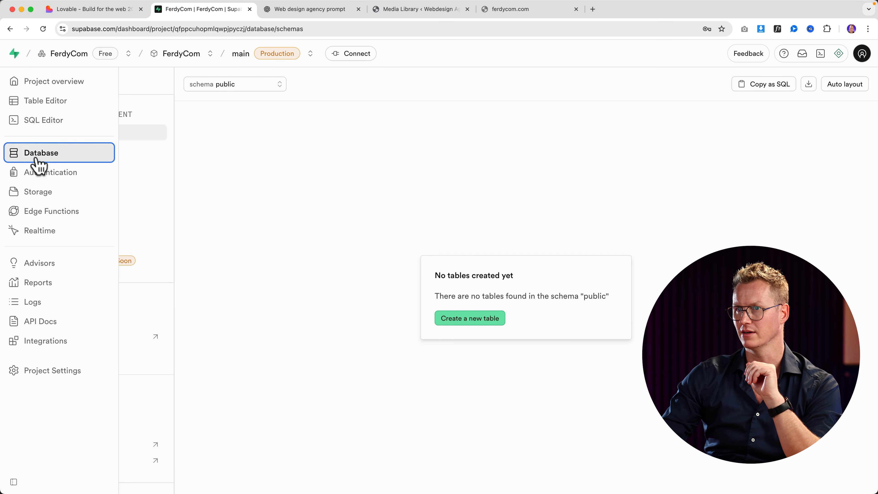
click(40, 108)
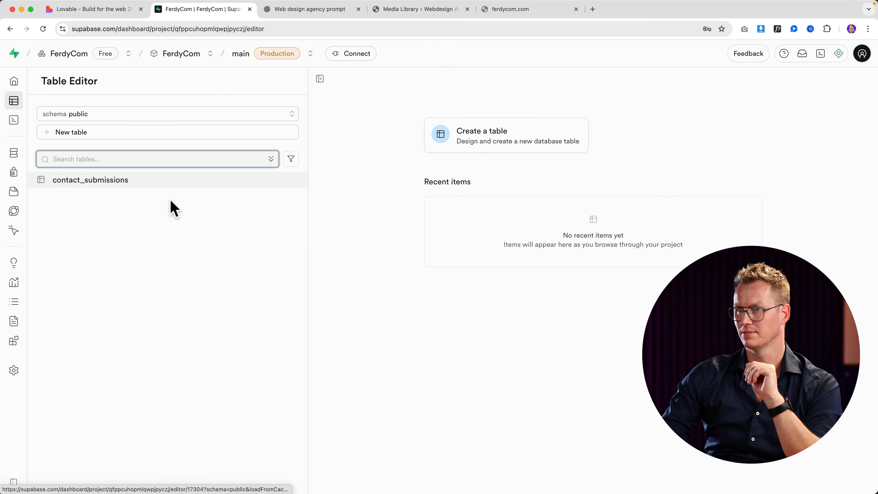
click(93, 187)
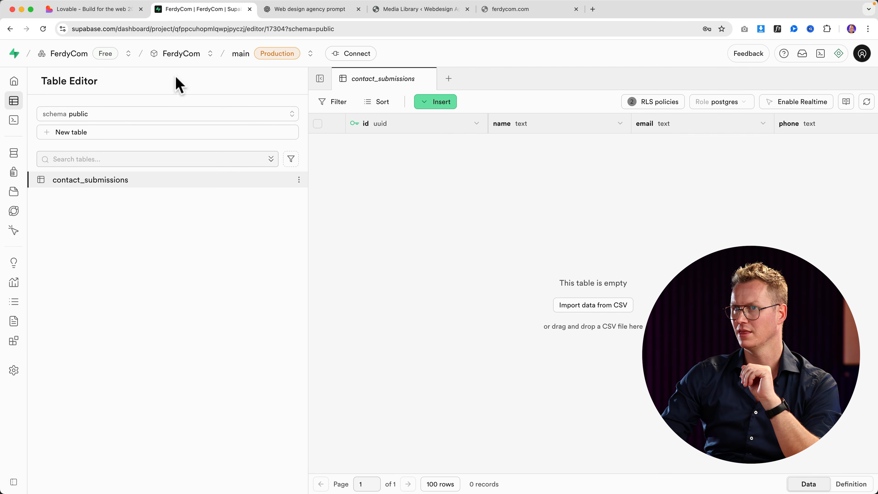
click(116, 11)
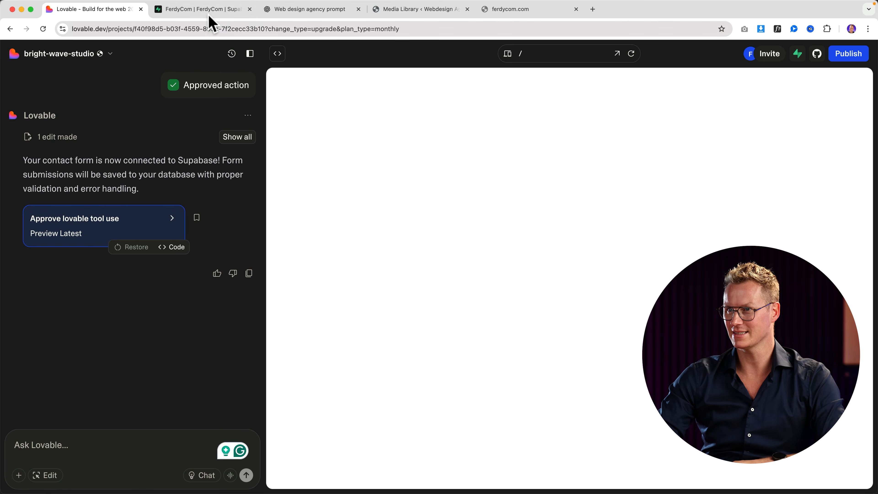
click(207, 10)
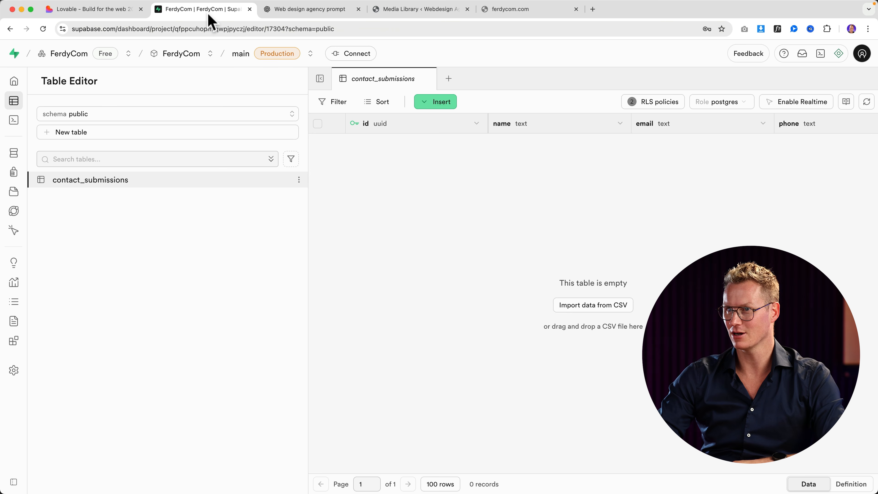
In the published site's contact section, enter a full name, e-mail address and phone number.
click(292, 13)
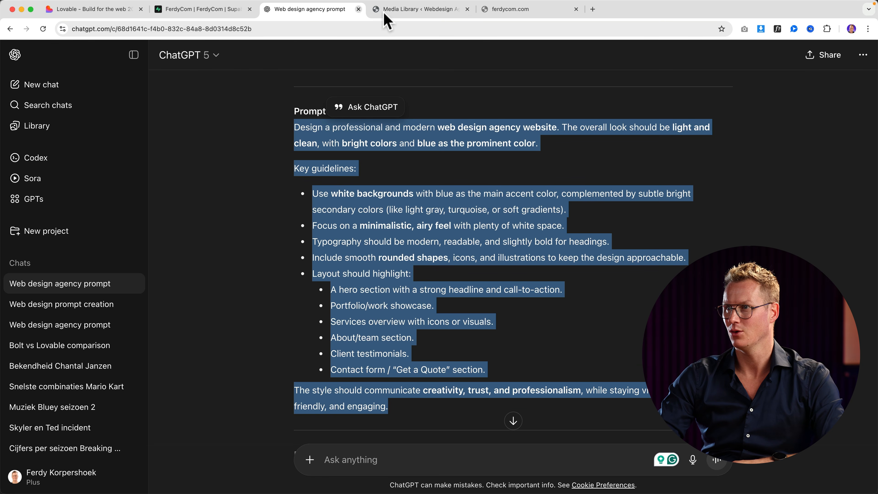
click(404, 13)
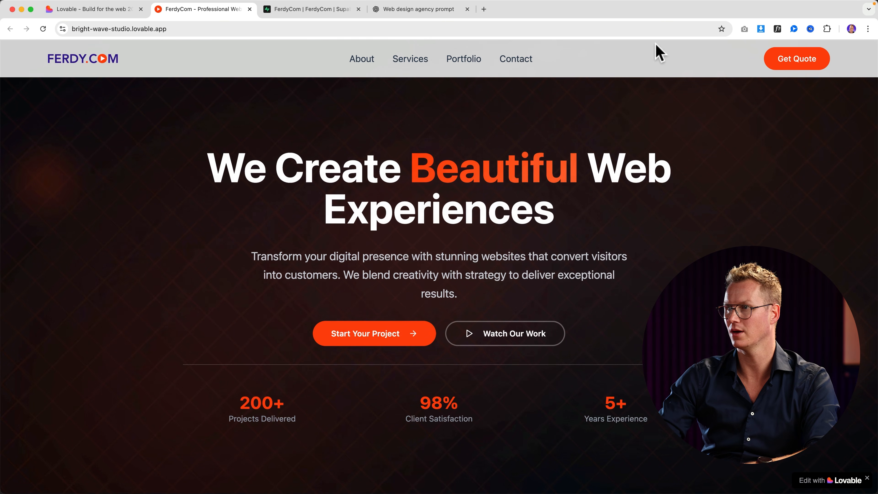
click(515, 59)
click(421, 239)
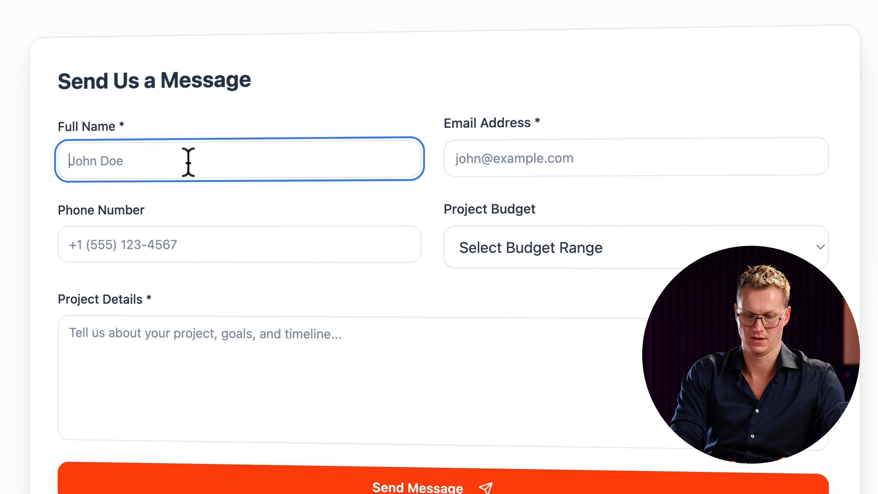
text(Walter White)
key(Tab)
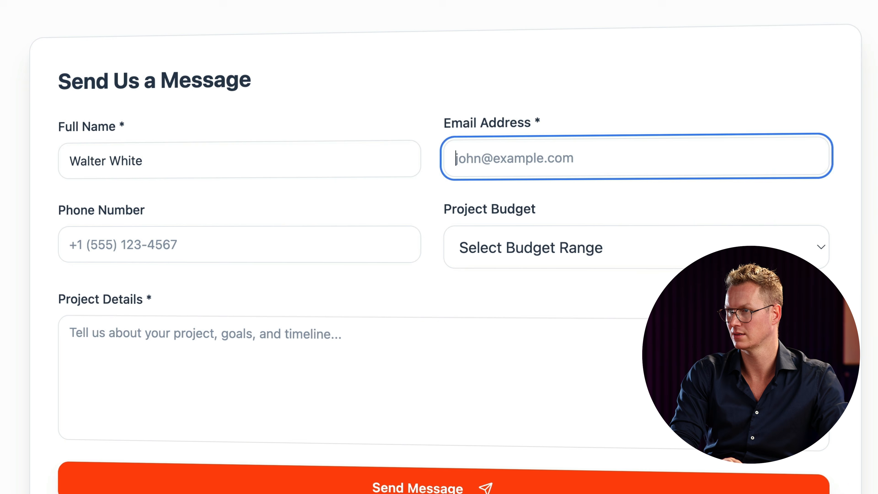
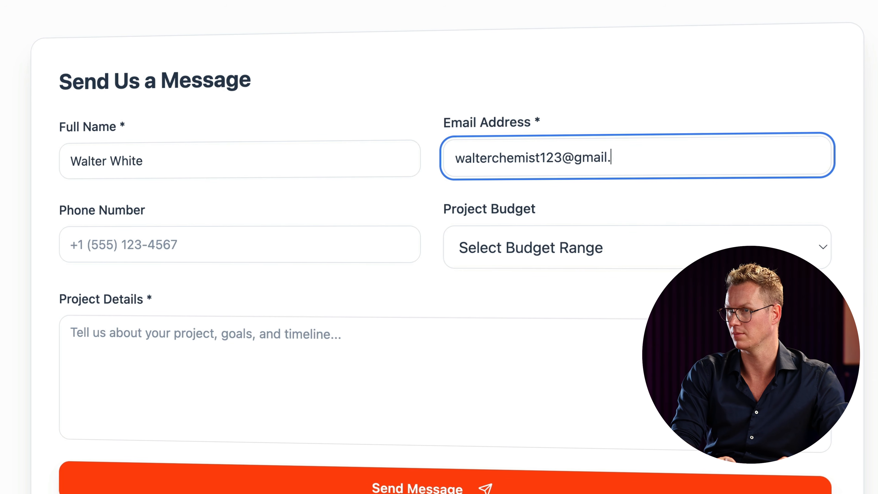
key(Tab)
text(+)
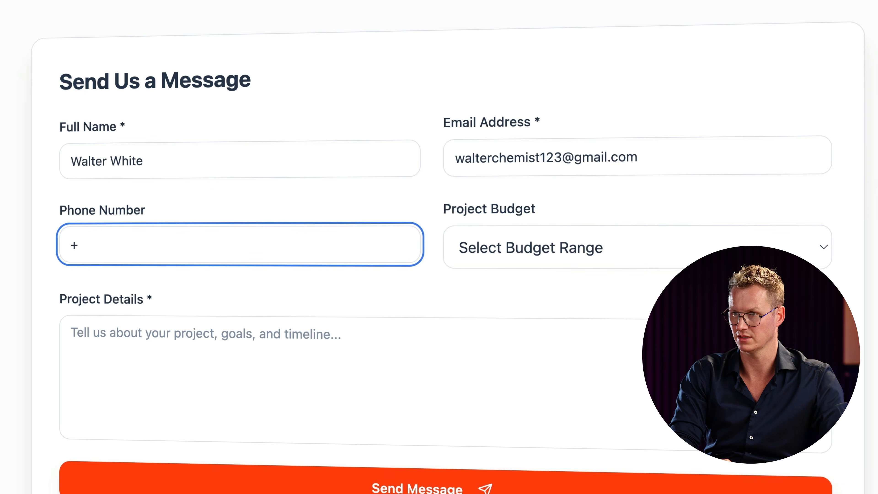
text(123456345)
Pick the $50,000+ budget, add details 'I want to make a blue stuf', and send.
key(Tab)
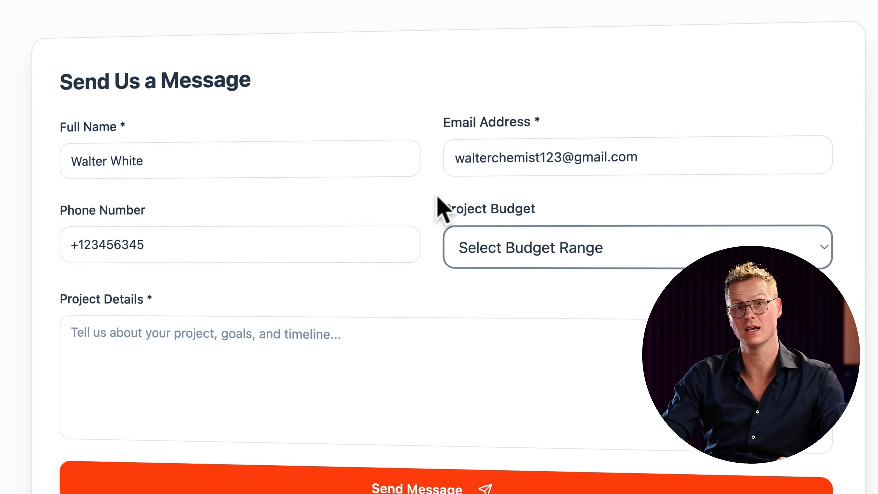
click(550, 242)
click(482, 342)
click(325, 346)
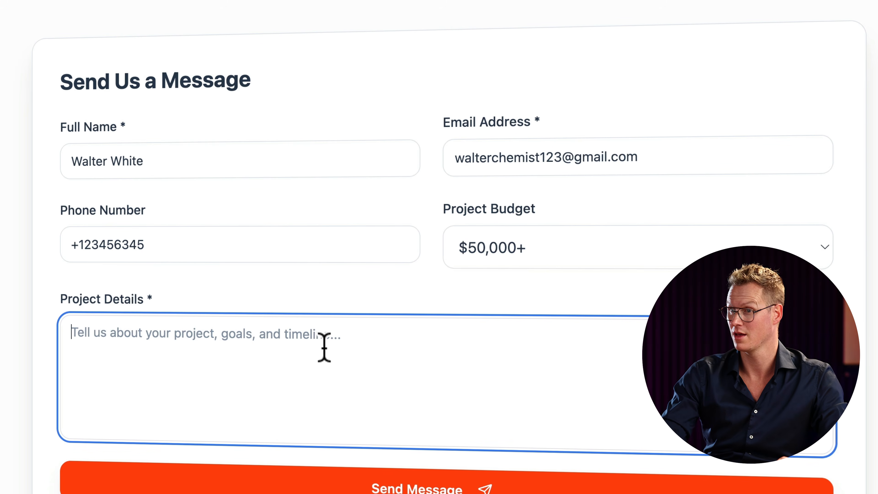
text(I want to)
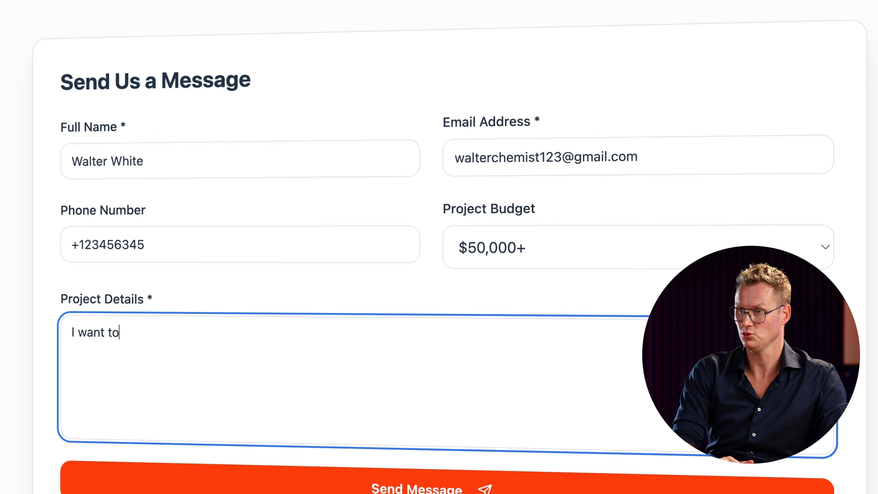
text( make a blue stuff website!)
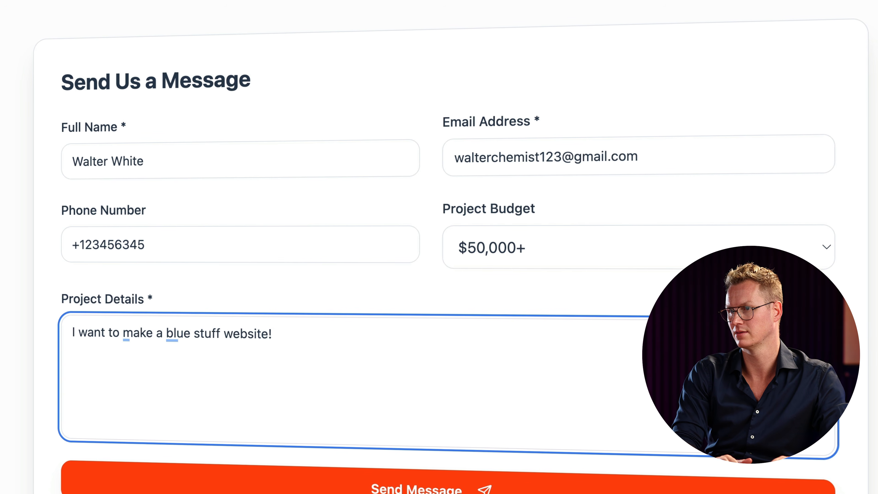
click(449, 487)
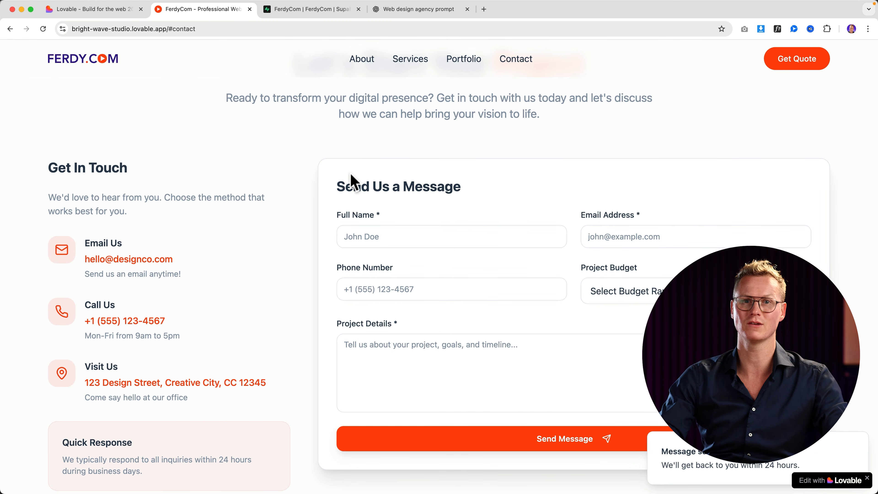
Verify the test submission appears as record 00001 in contact_submissions, then return to the site.
click(296, 16)
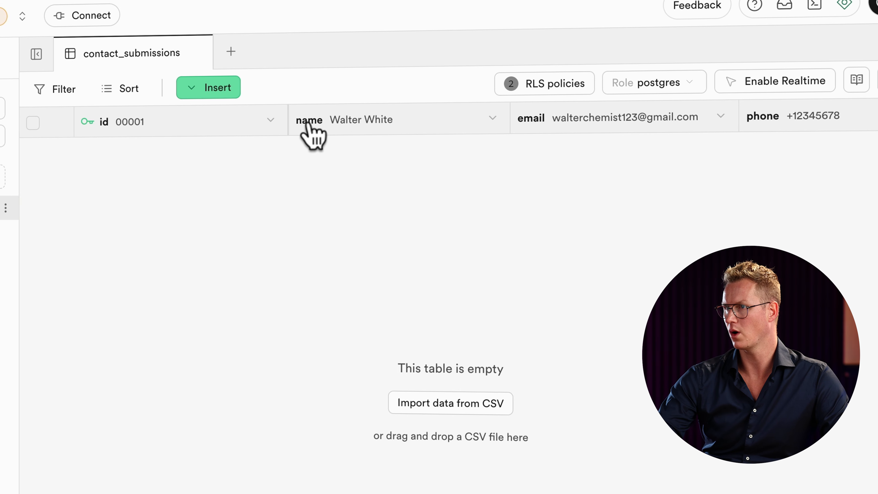
scroll(394, 128, right, 6)
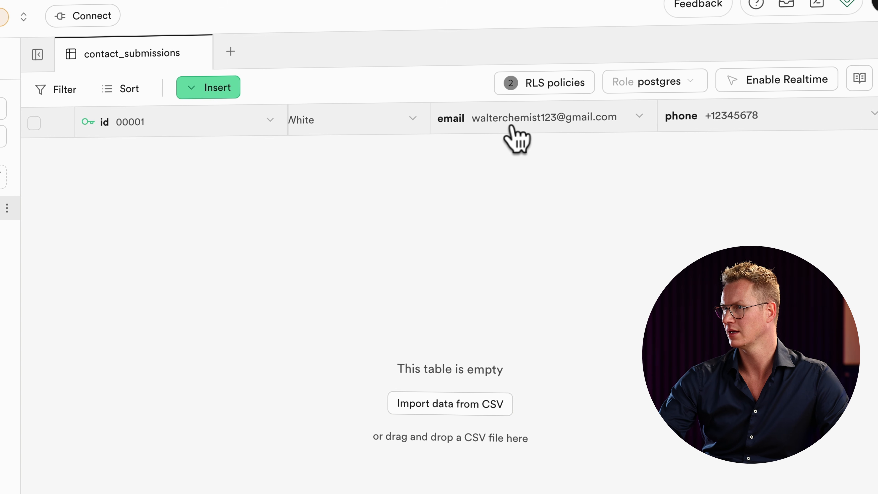
scroll(549, 128, right, 3)
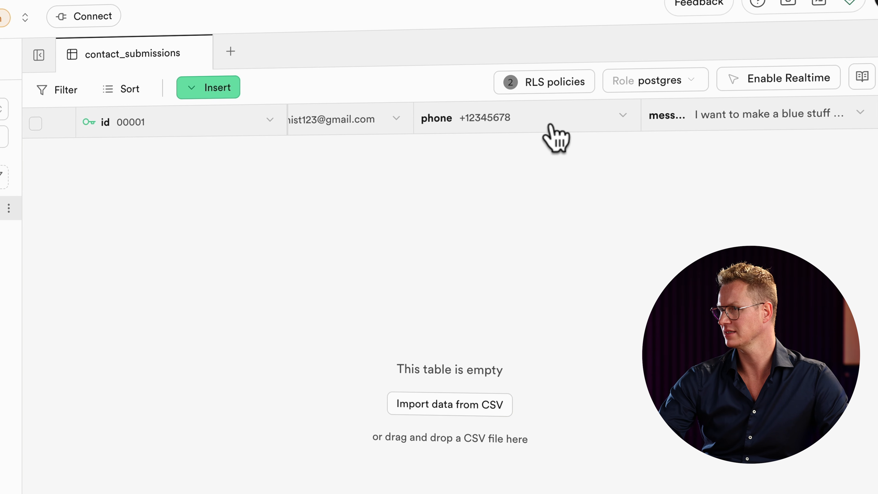
scroll(549, 128, left, 4)
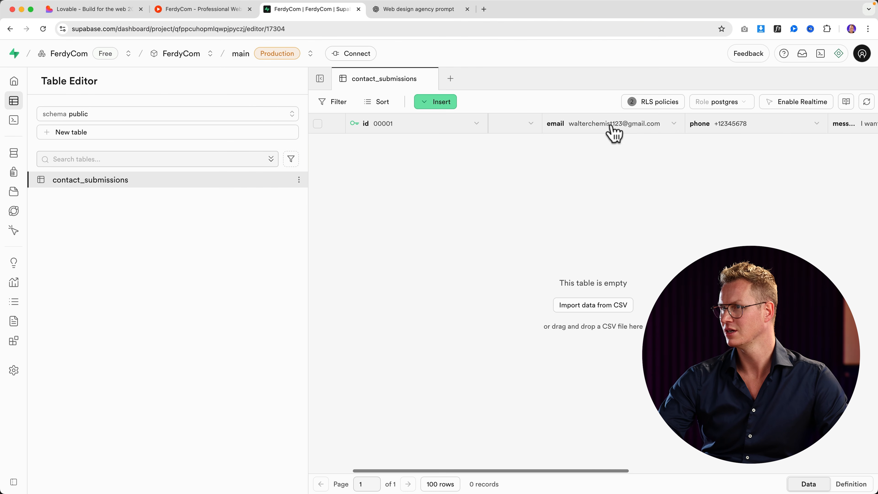
scroll(613, 133, left, 2)
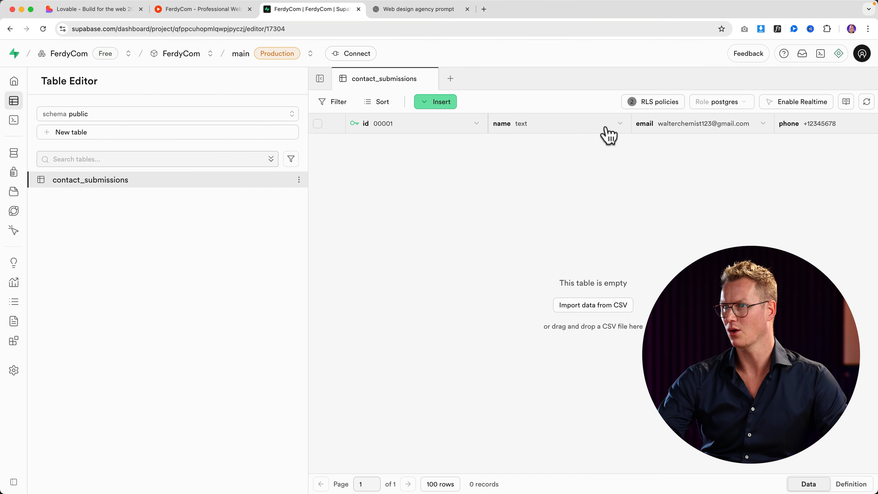
click(206, 13)
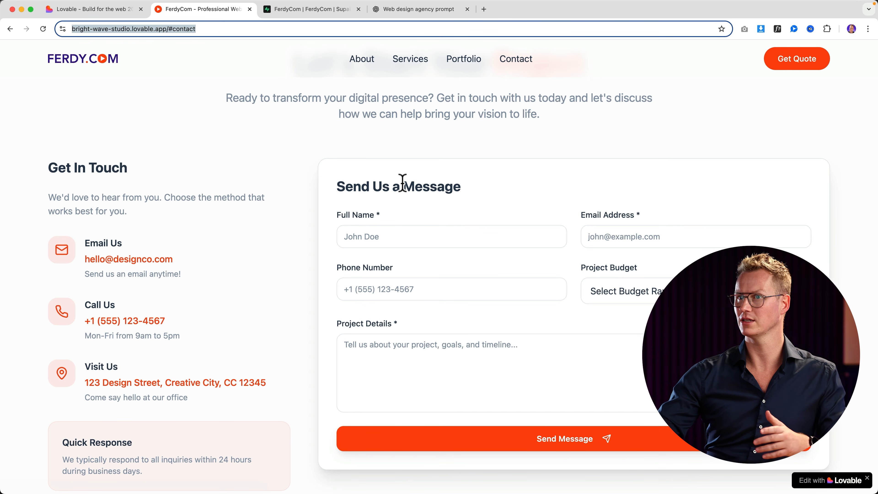
Toggle Hide 'Lovable' Badge in bright-wave-studio's project settings, then go back to the FerdyCom site.
click(96, 13)
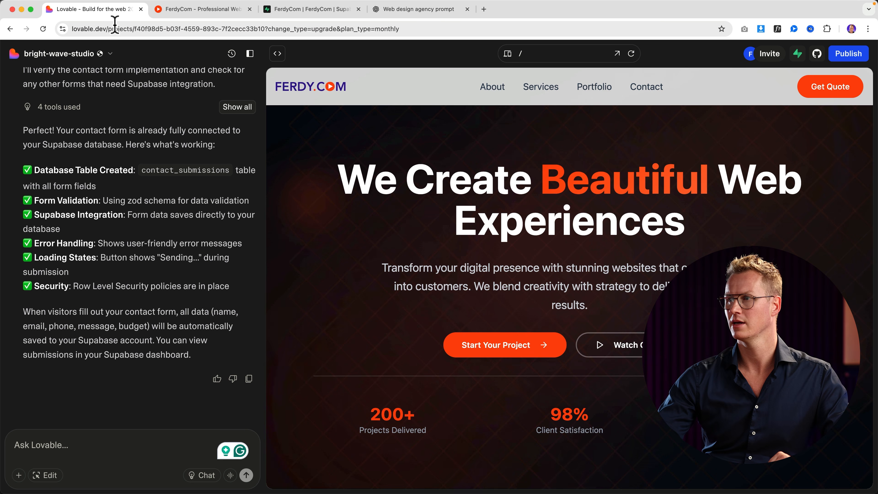
click(110, 54)
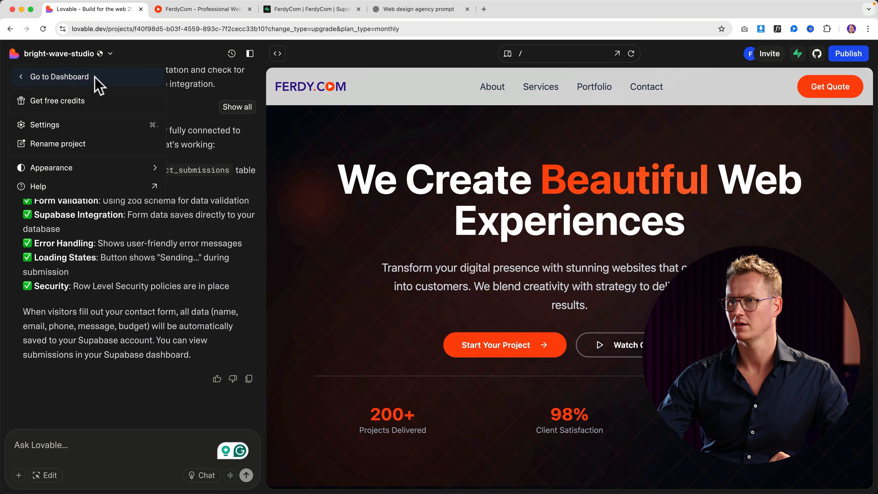
click(61, 127)
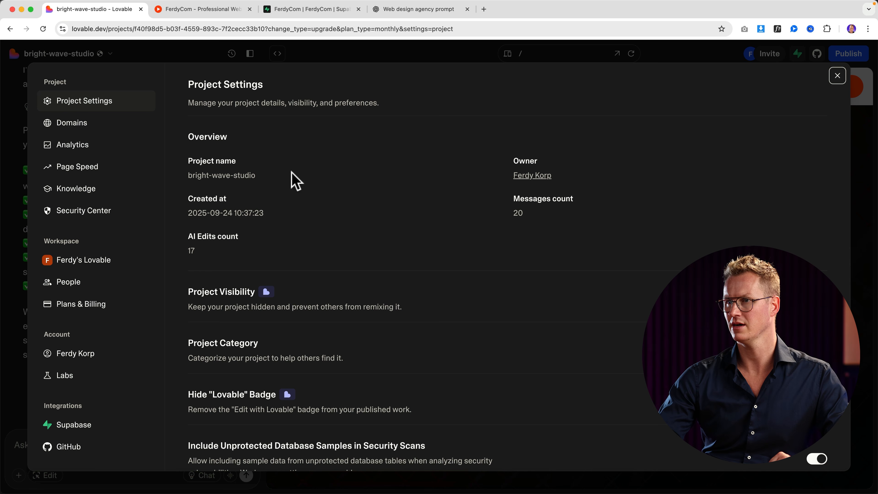
scroll(397, 233, down, 3)
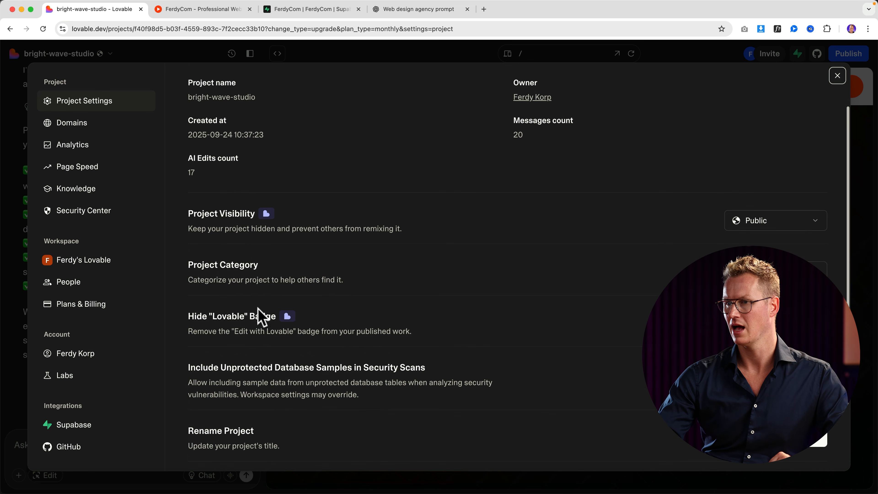
click(816, 323)
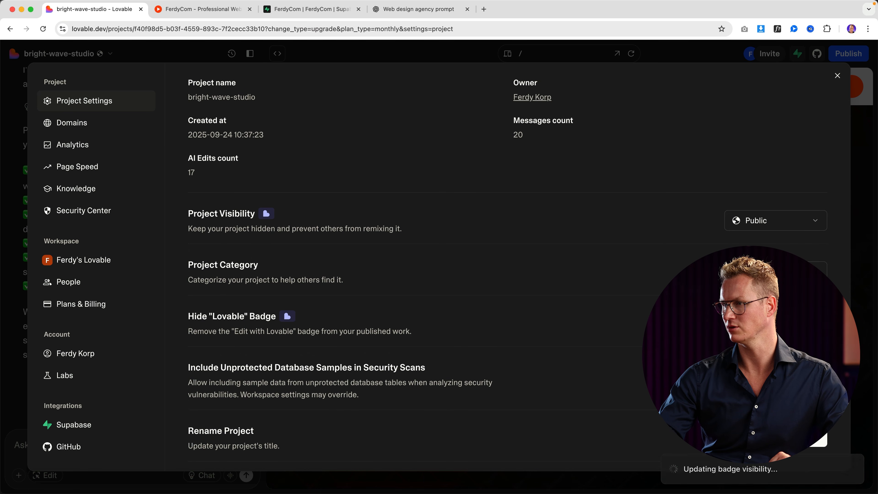
click(837, 75)
click(242, 11)
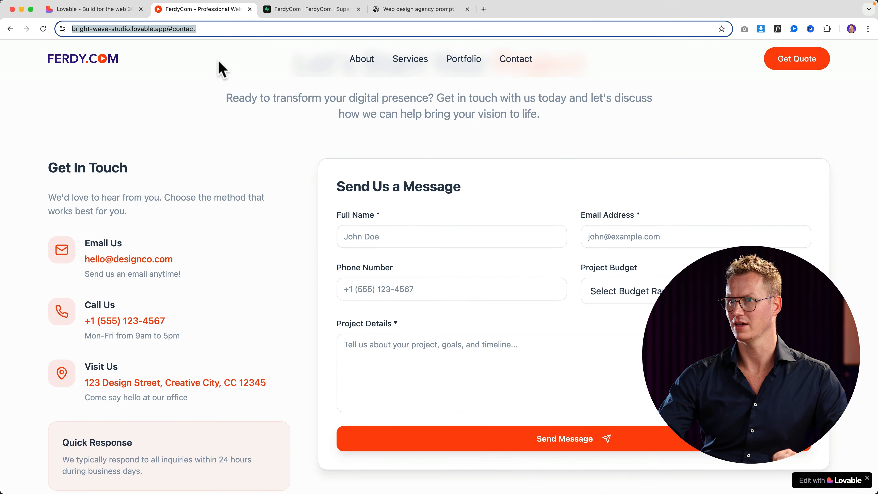
Return to the home page and view, then close, the E-Commerce Platform project details.
click(113, 61)
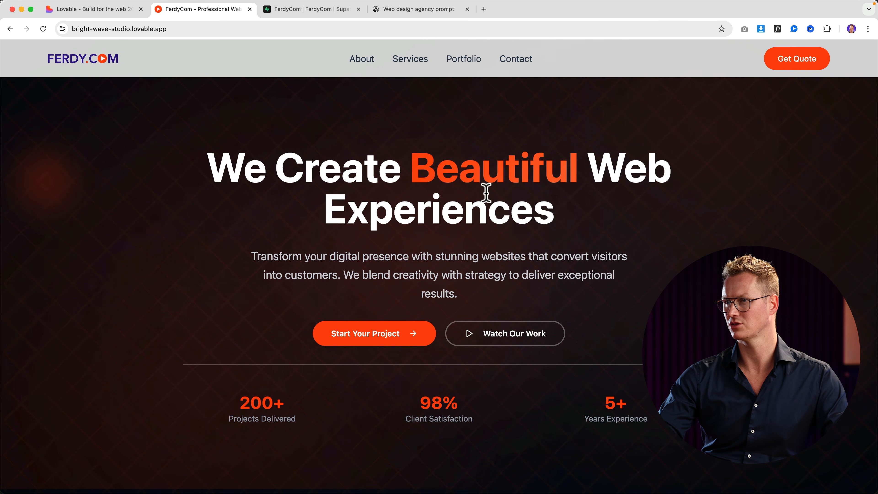
scroll(485, 193, down, 15)
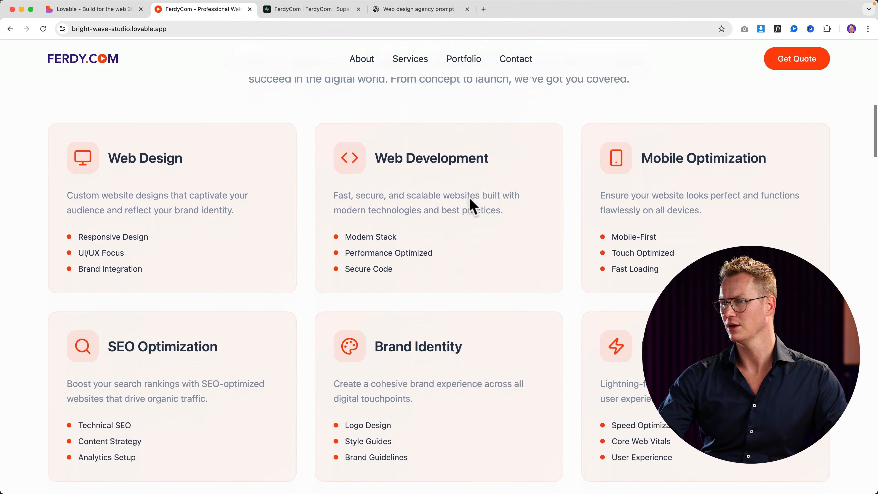
scroll(472, 207, down, 15)
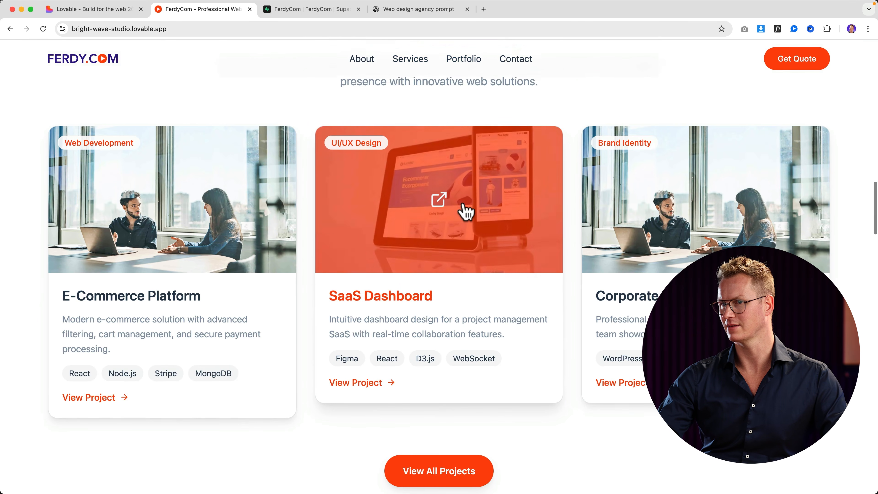
click(123, 227)
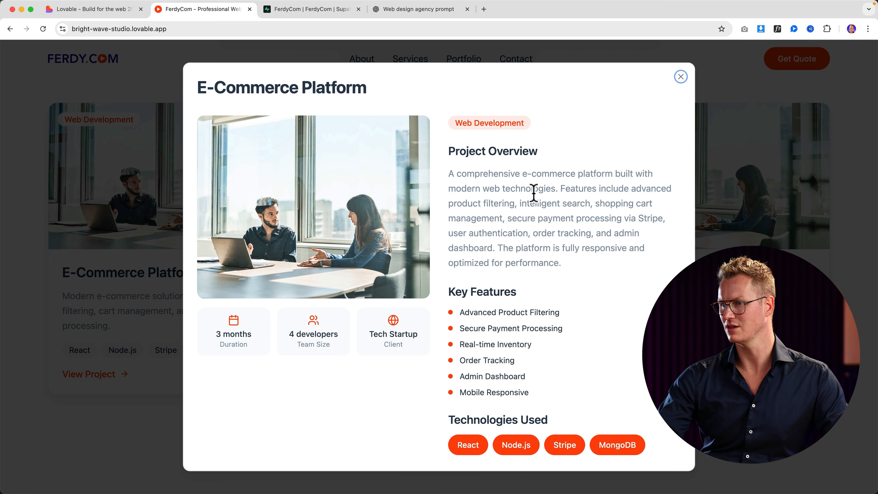
scroll(533, 193, down, 1)
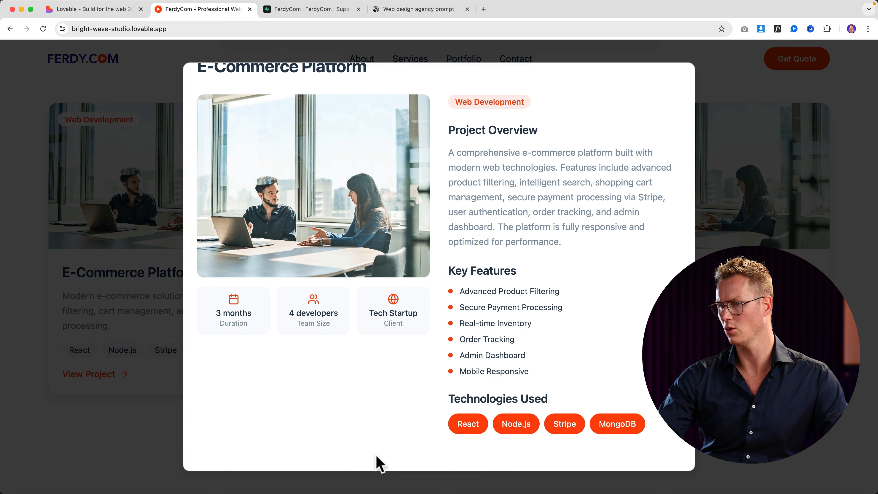
scroll(453, 391, up, 1)
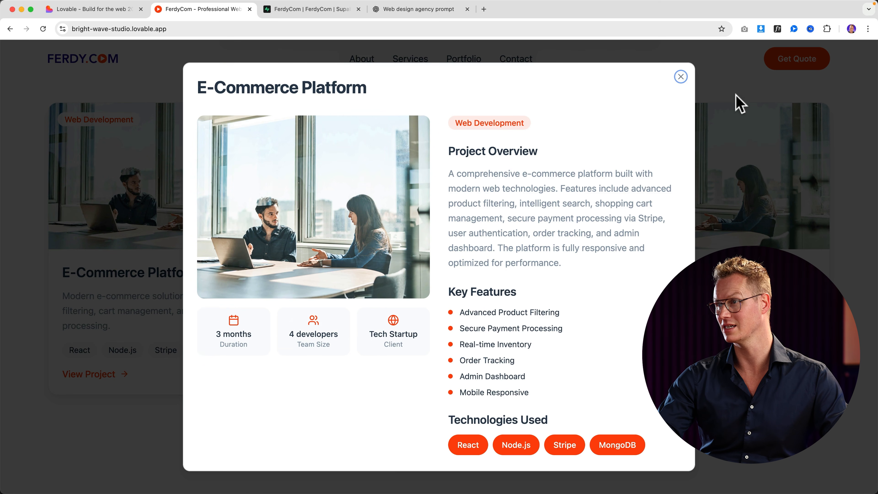
click(680, 77)
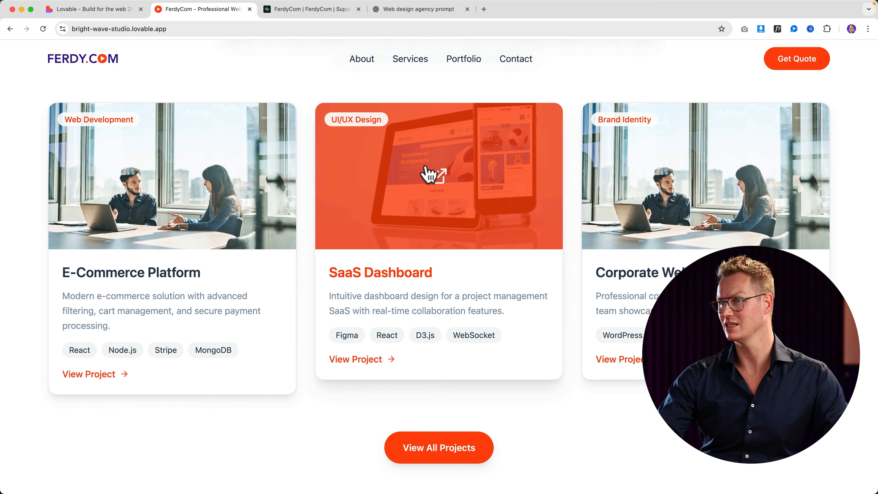
Scroll through the site to review its narrow mobile layout.
scroll(256, 118, up, 10)
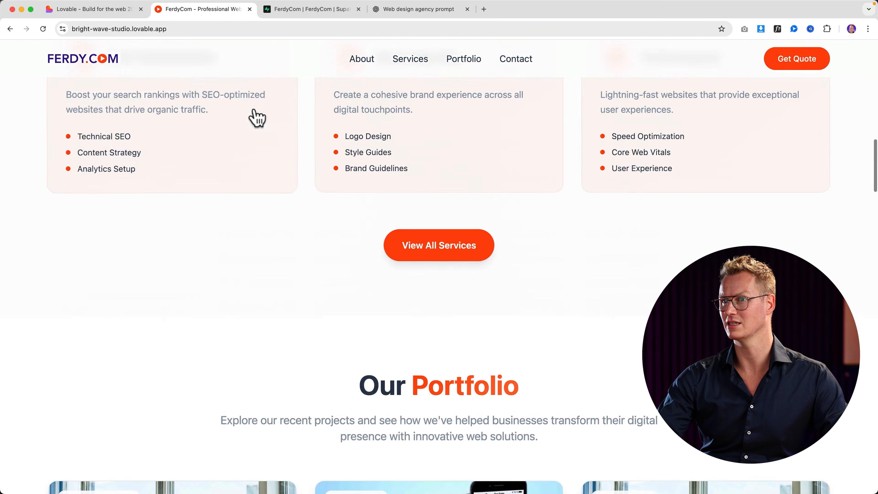
scroll(88, 68, up, 7)
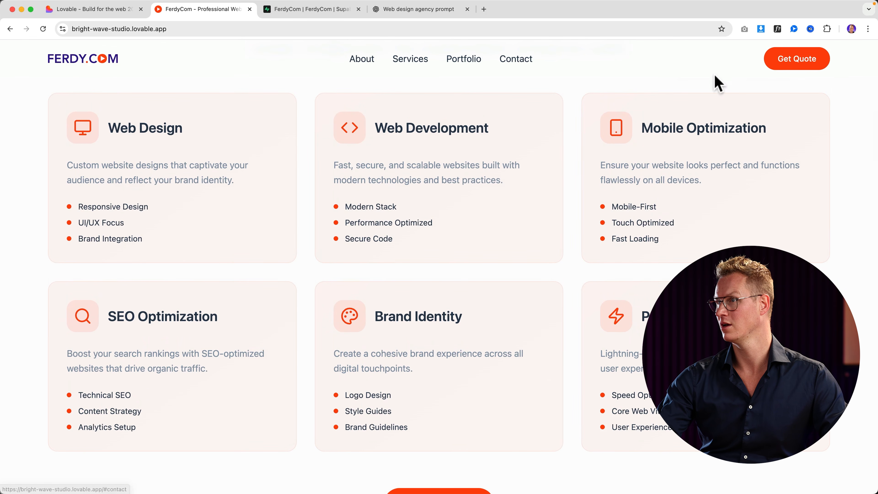
scroll(702, 97, up, 10)
scroll(576, 146, down, 5)
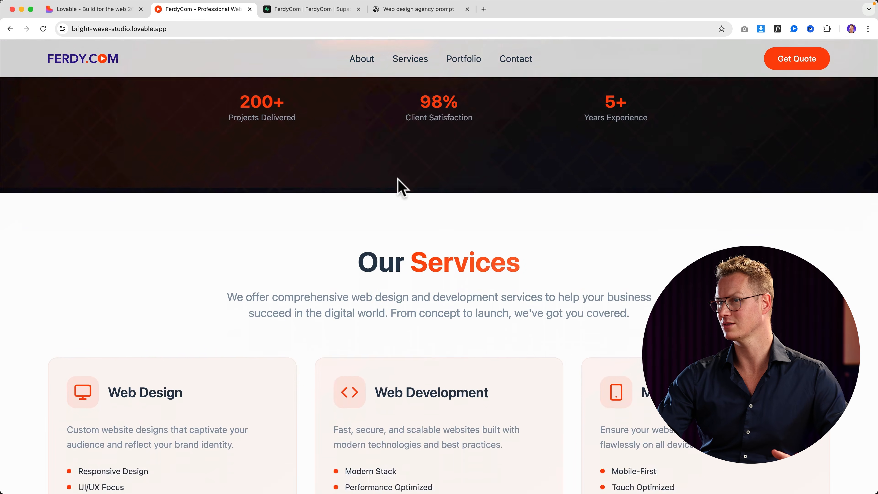
scroll(401, 187, up, 8)
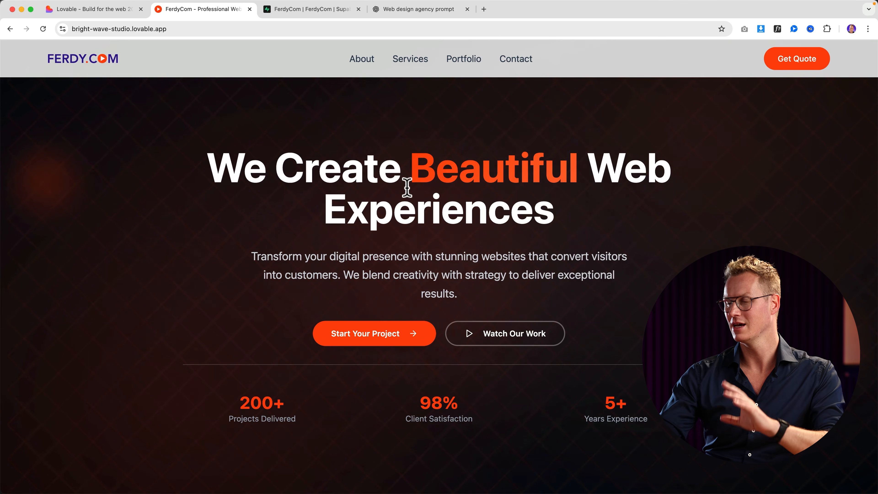
scroll(413, 196, down, 8)
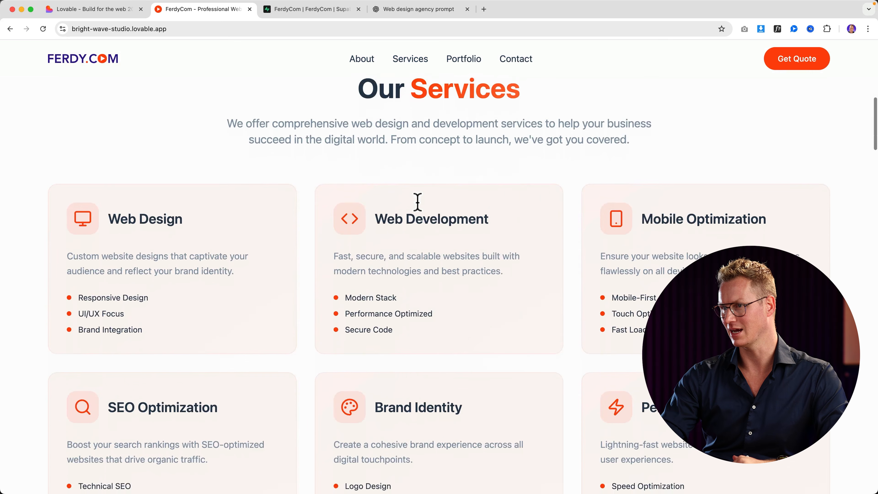
scroll(417, 202, down, 10)
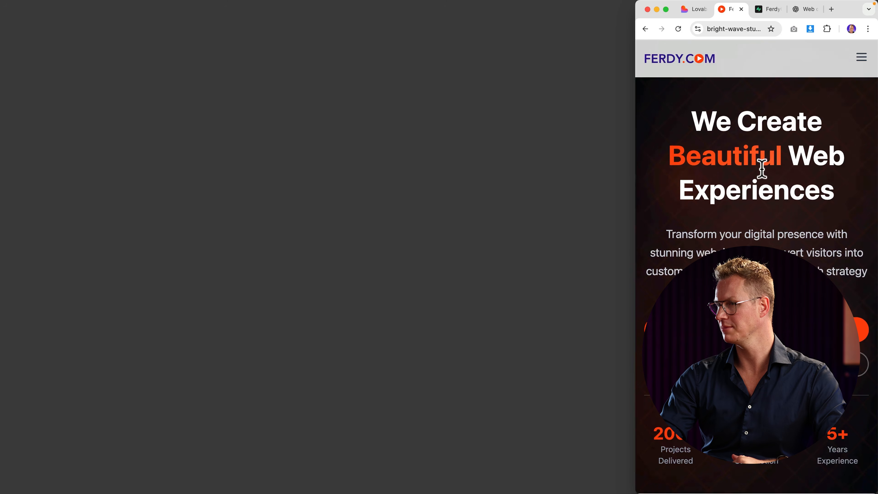
scroll(760, 169, down, 15)
scroll(762, 169, down, 20)
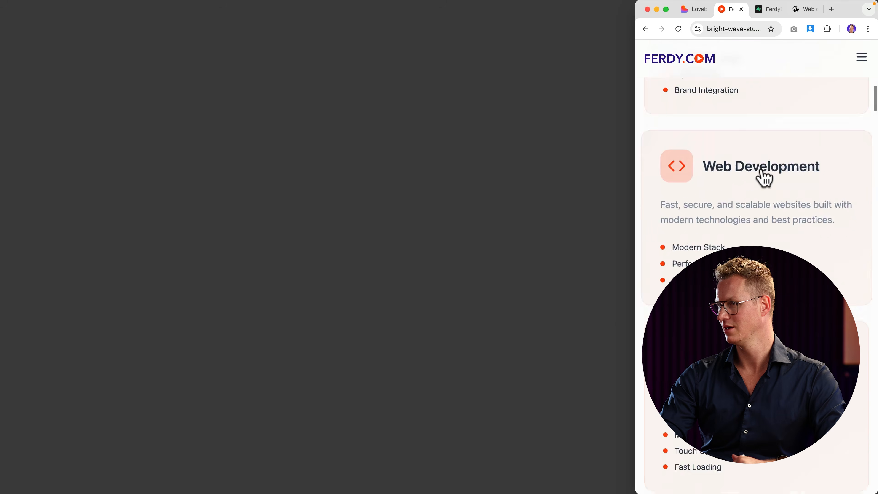
scroll(761, 176, down, 20)
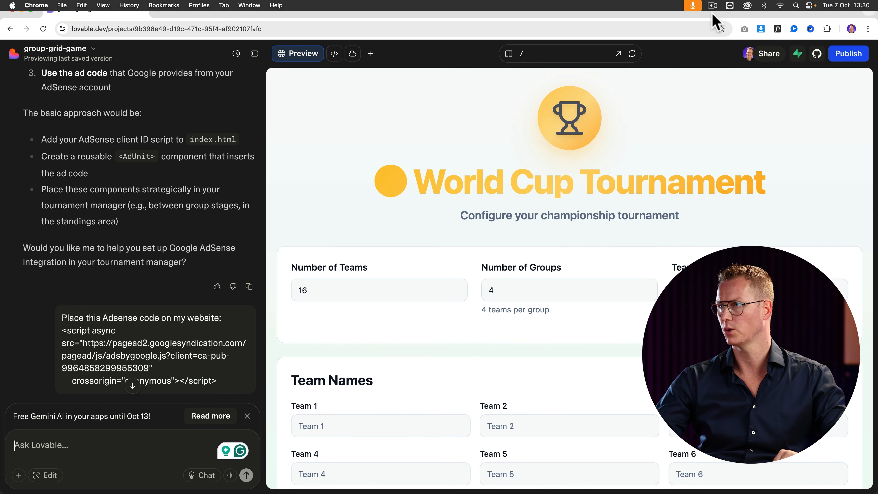
Return to the Lovable dashboard home and scroll down to the community projects.
click(93, 52)
click(63, 81)
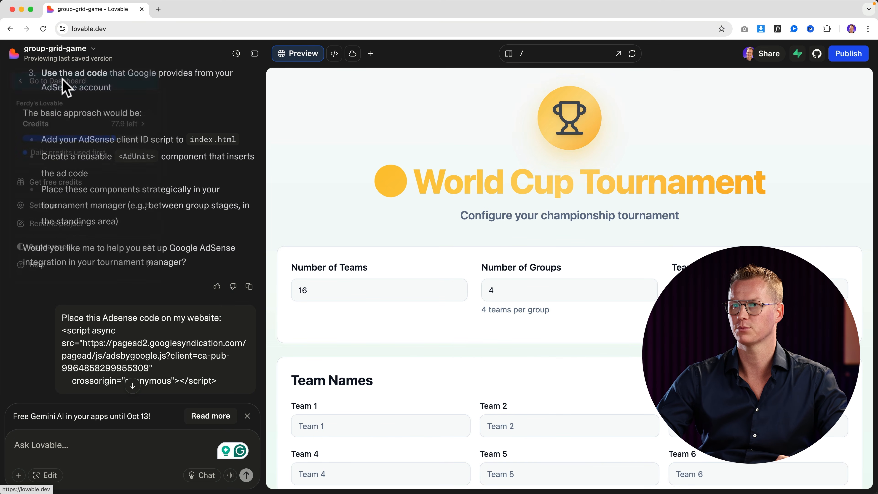
scroll(173, 155, down, 5)
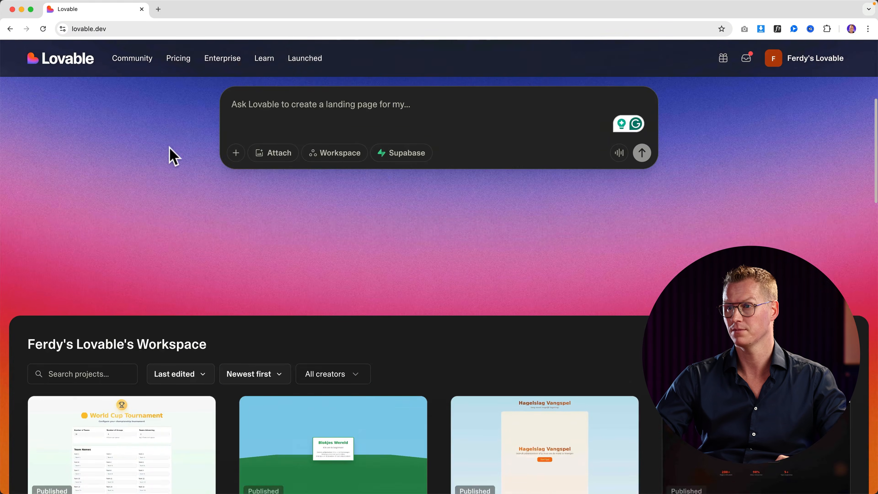
scroll(172, 155, up, 5)
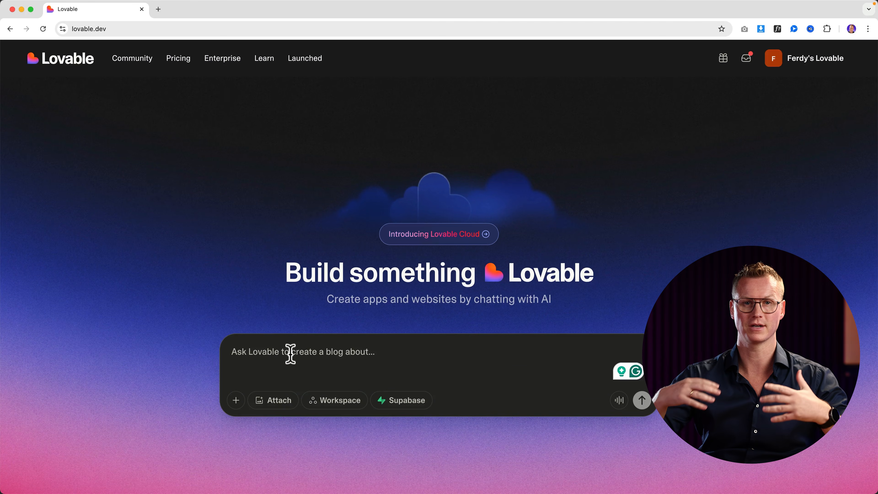
scroll(266, 278, down, 10)
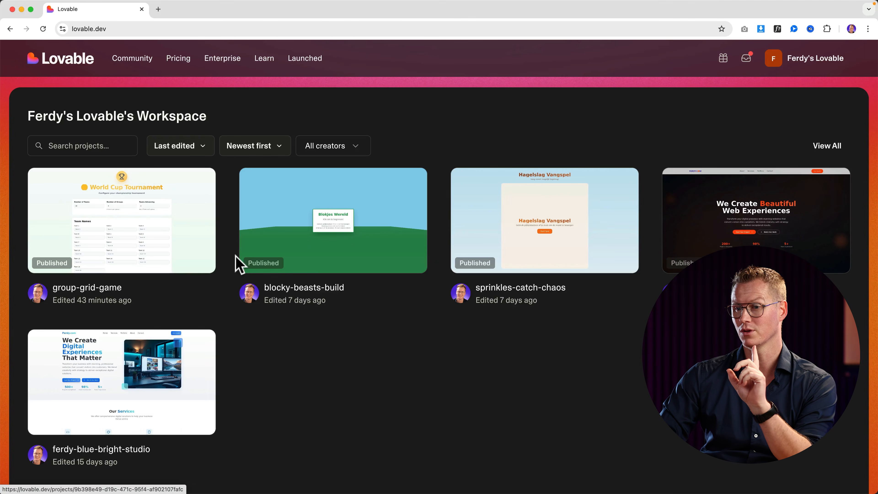
scroll(238, 265, down, 9)
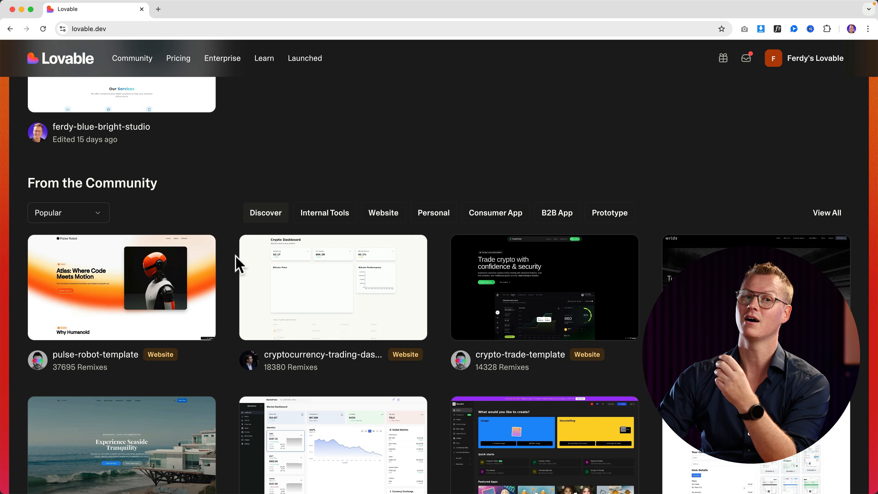
scroll(232, 266, down, 2)
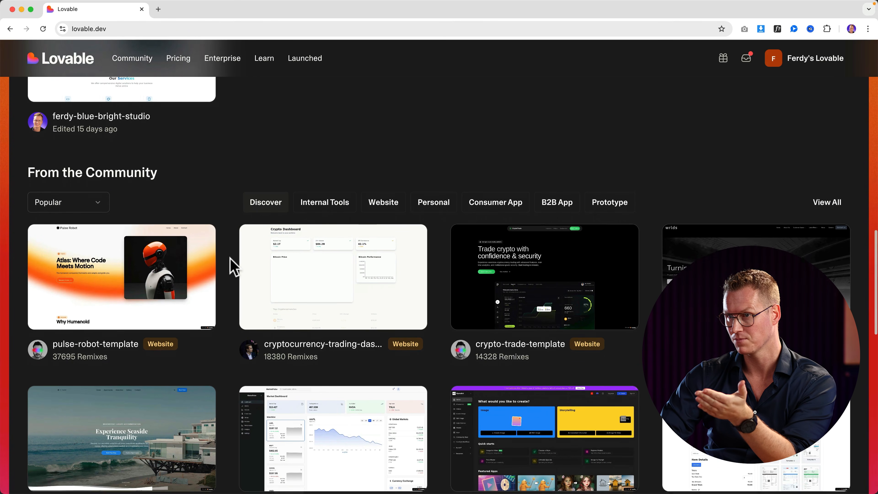
Keep the Popular sort order, scroll to the market-mosaic-online card and preview it.
click(78, 189)
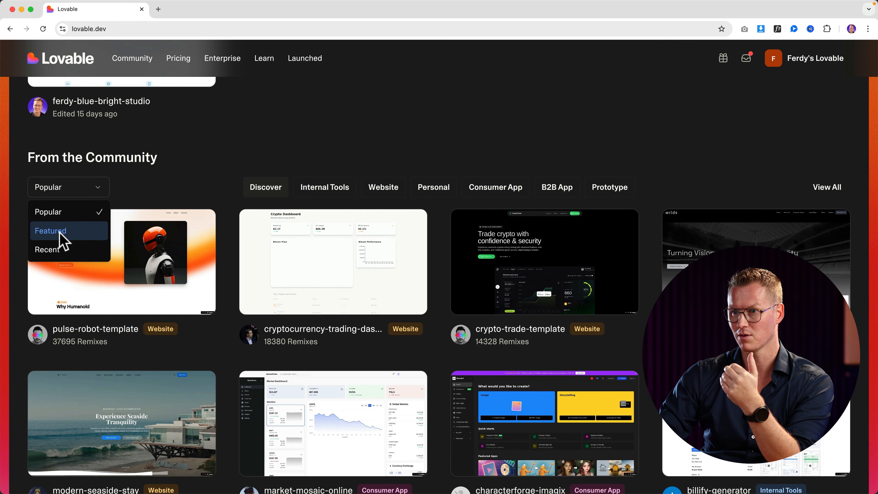
click(143, 185)
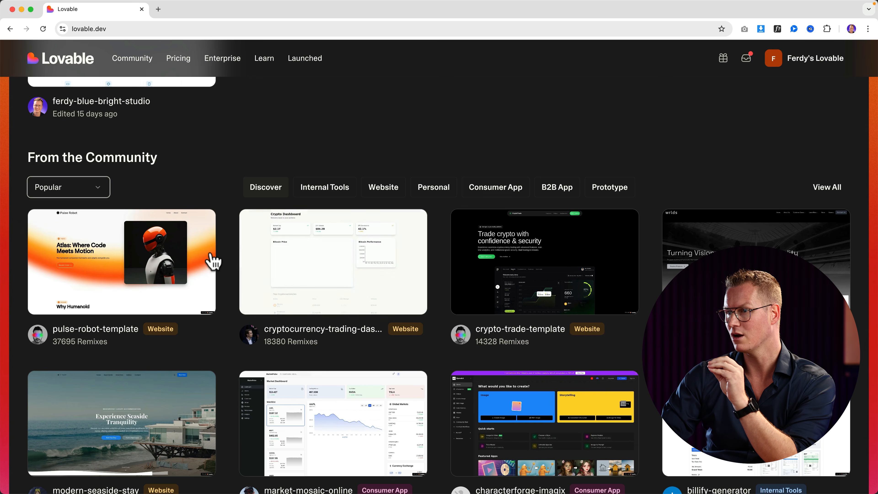
mouse_move(212, 261)
scroll(212, 262, down, 6)
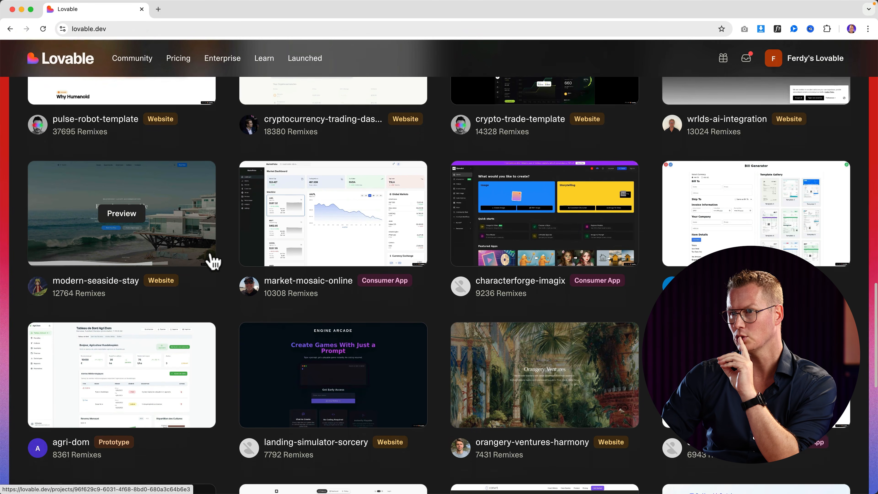
mouse_move(306, 228)
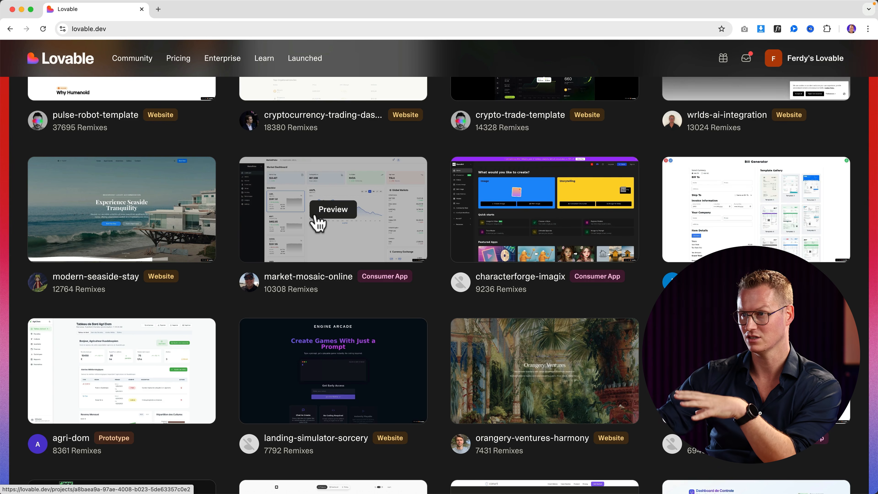
click(331, 213)
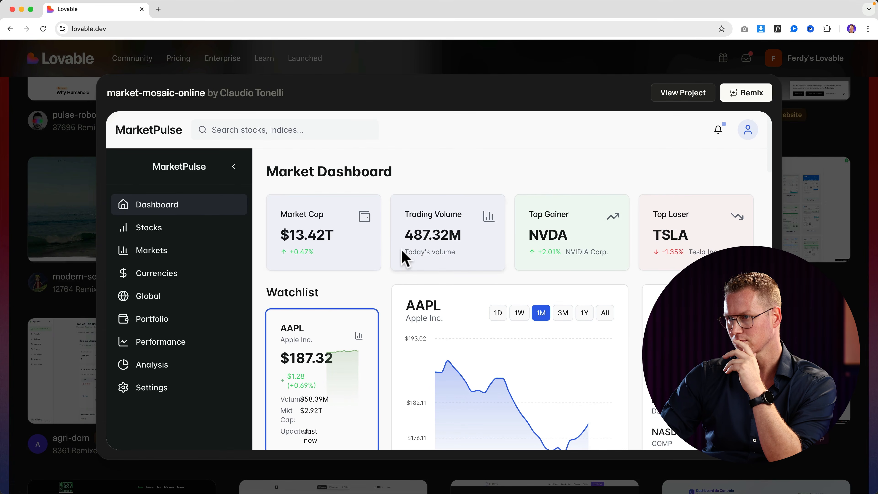
Remix the market-mosaic-online project and confirm it in the Remix this project dialog.
scroll(400, 253, down, 10)
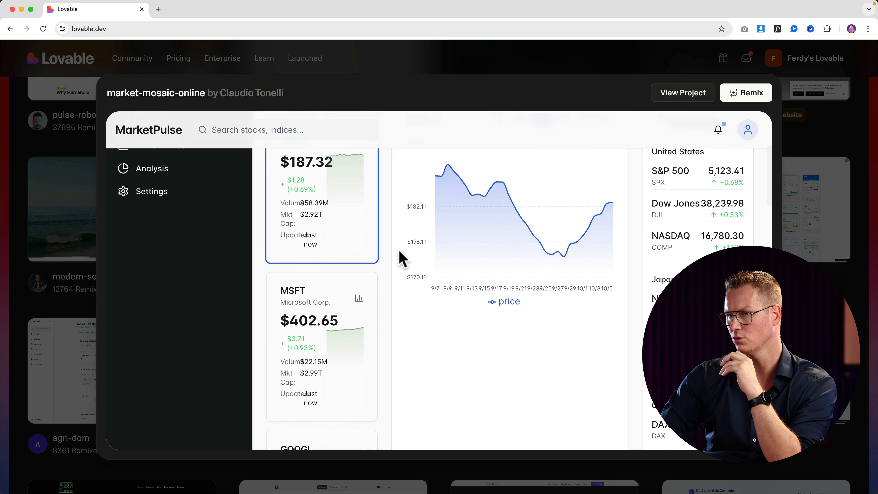
scroll(398, 261, up, 15)
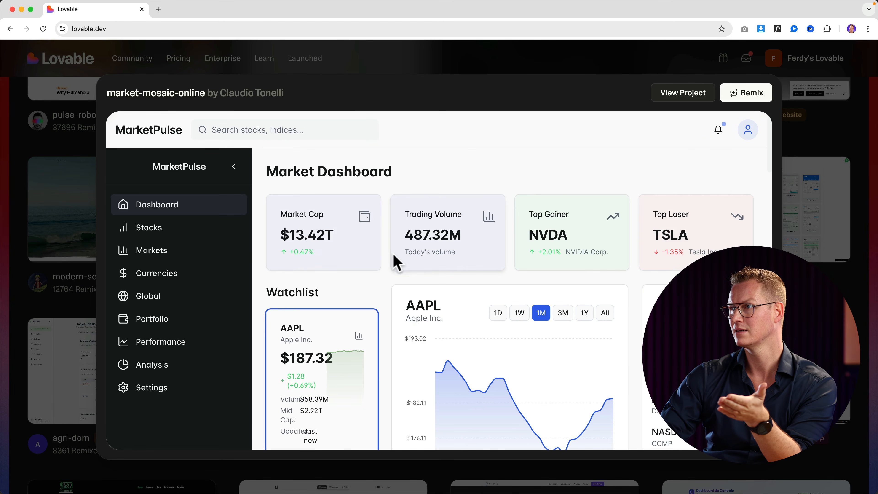
click(742, 98)
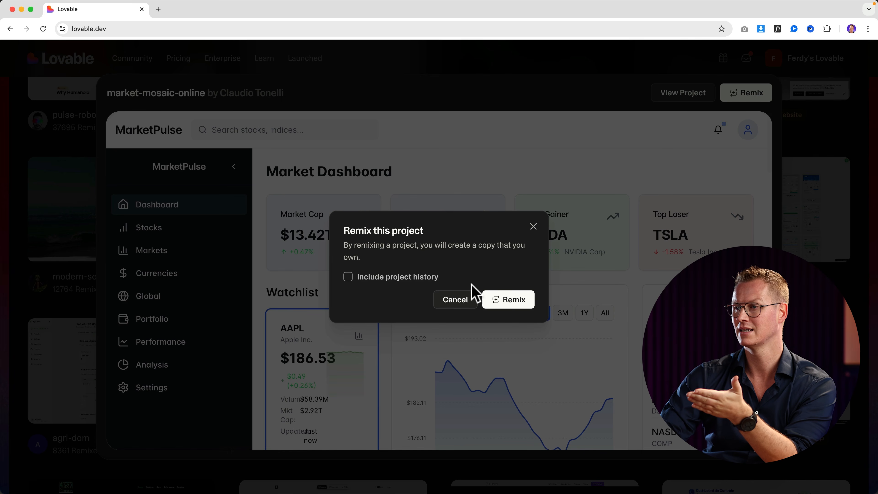
click(511, 305)
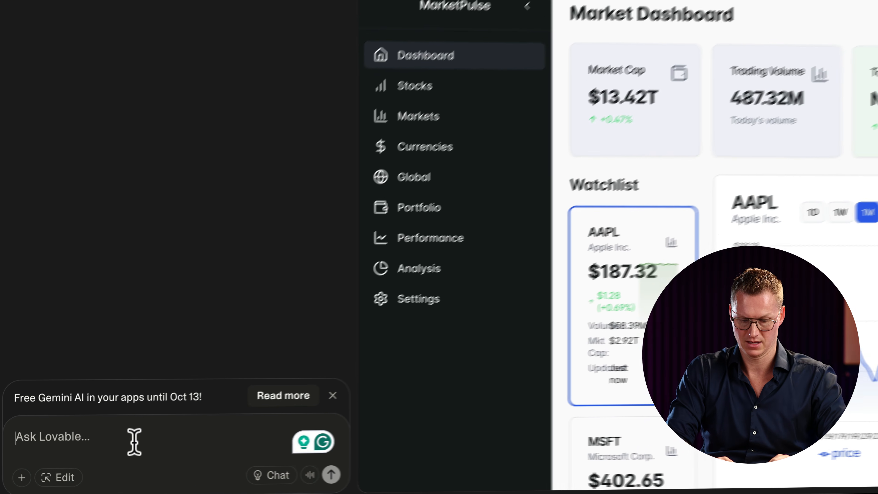
Send the chat request 'Give the whole website an orange and blue layout'.
text(Give the)
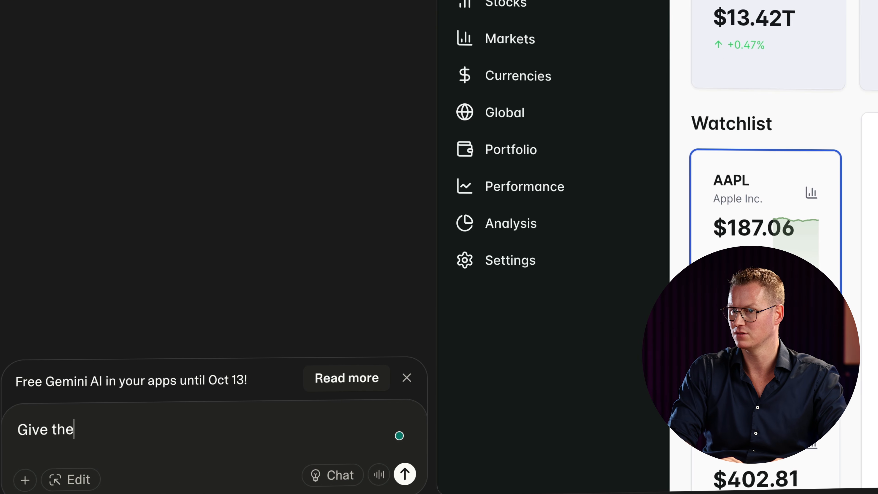
text( whole website a)
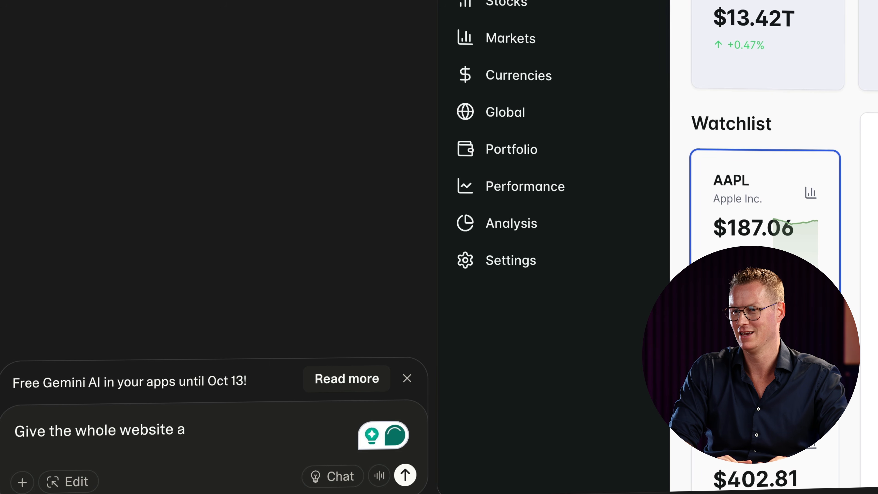
text(n orange and)
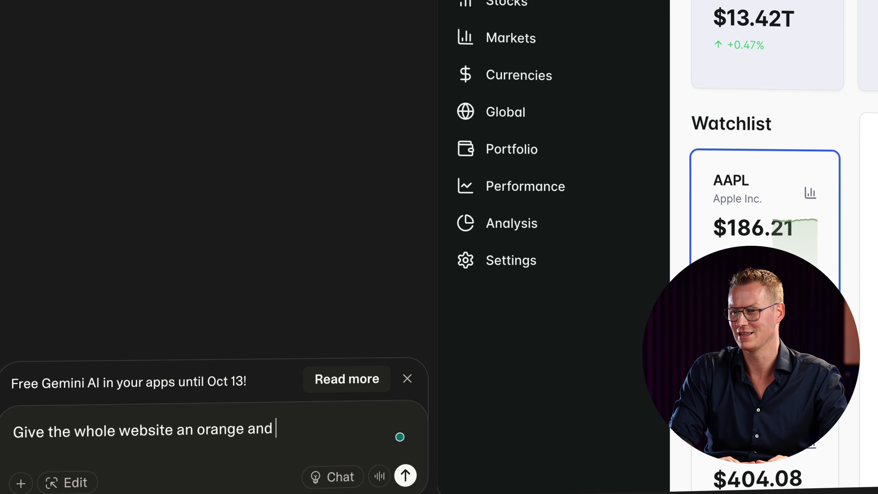
text( blue layout)
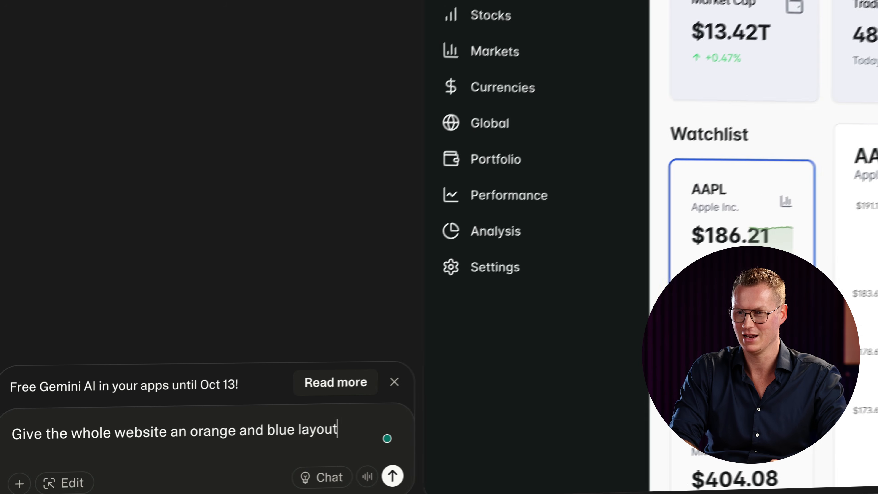
key(Return)
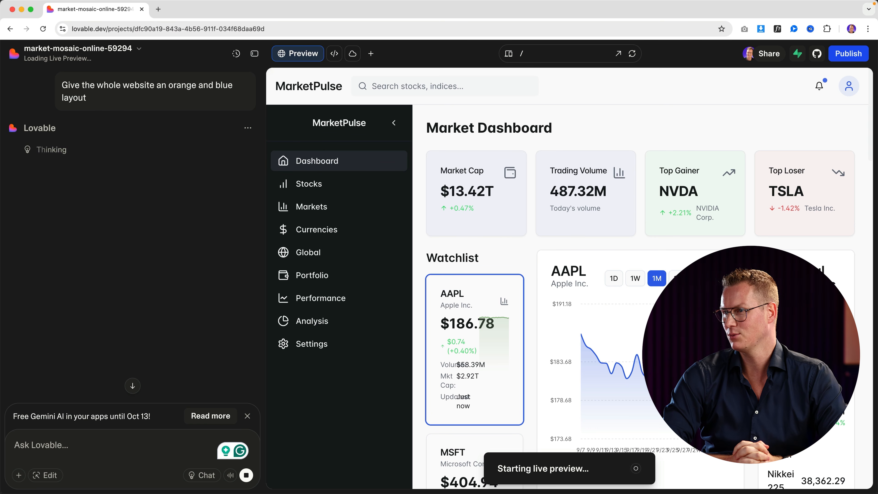
Send the follow-up 'And make the background as dark as the background of the sidebar. The dark blue one.'.
text(And make the backgro)
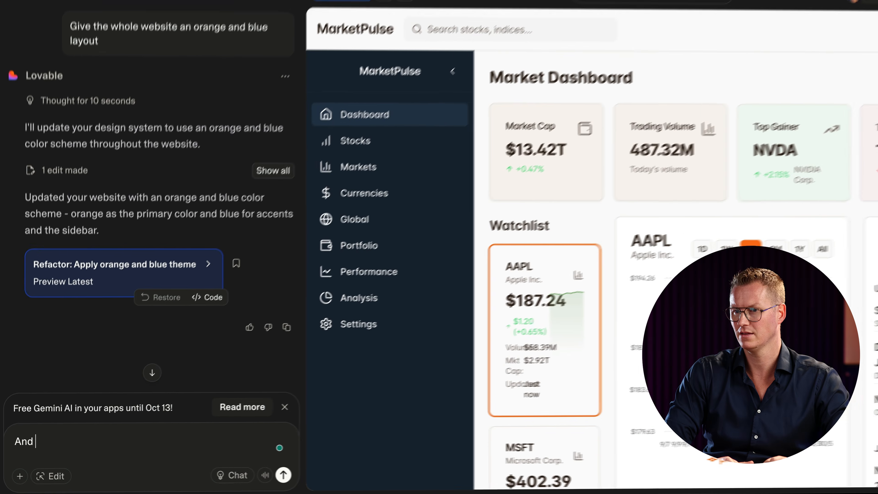
text(und)
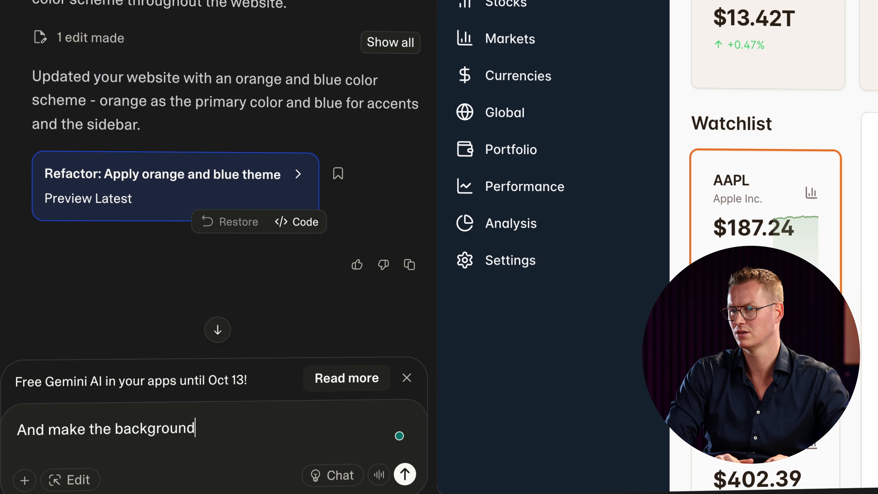
text( as dark as )
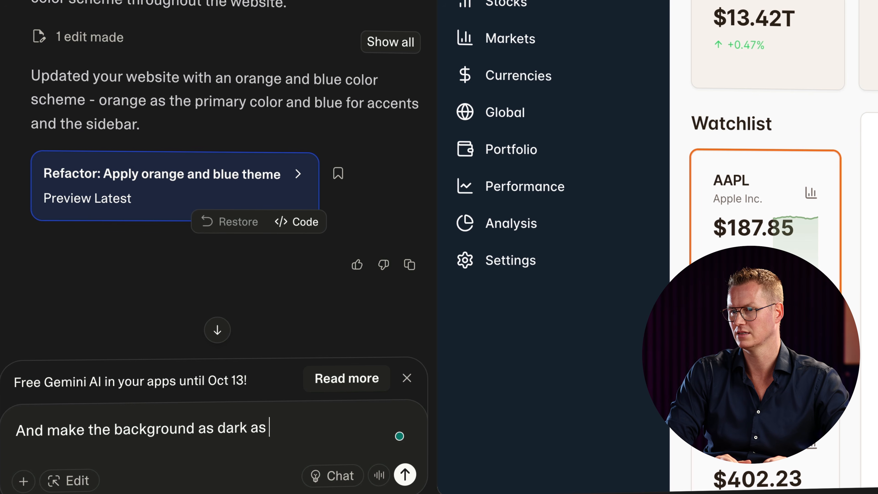
text(the background of)
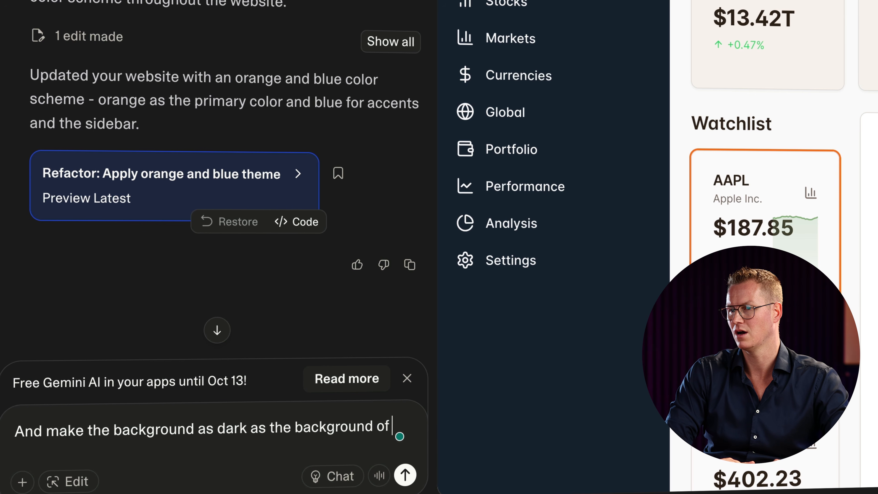
text( the sidebar. D)
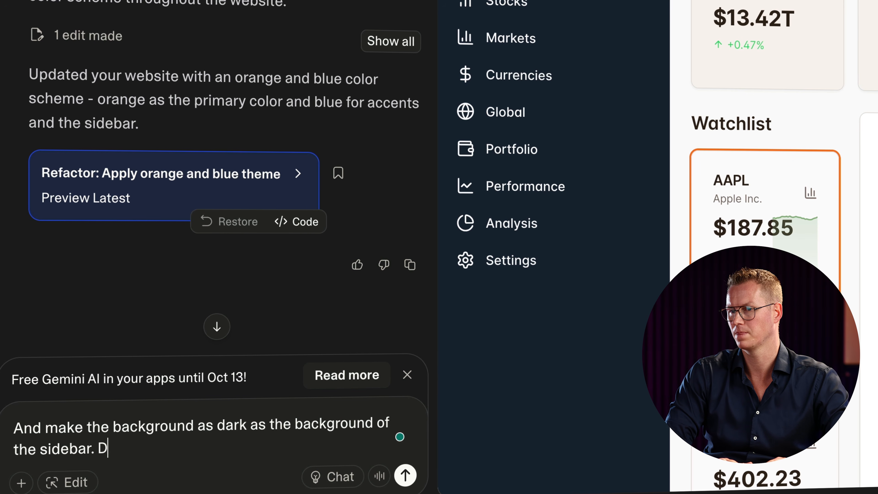
key(BackSpace)
text(The dark blu)
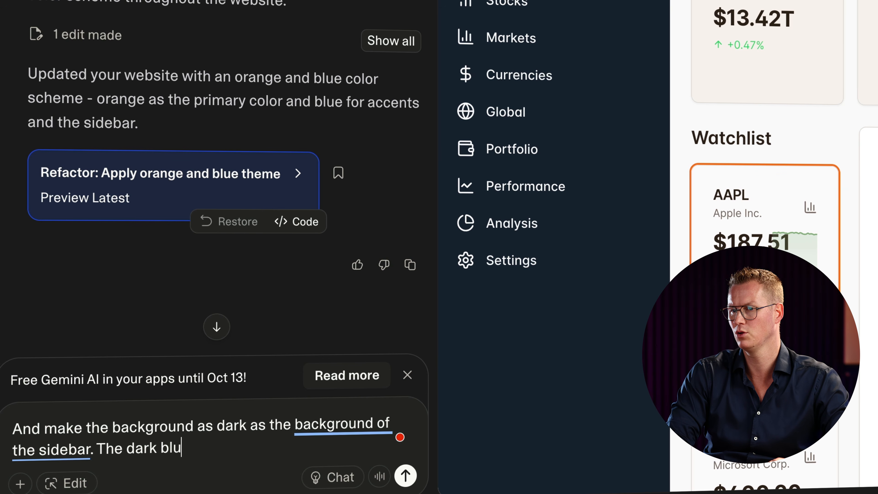
text(e one.)
key(Return)
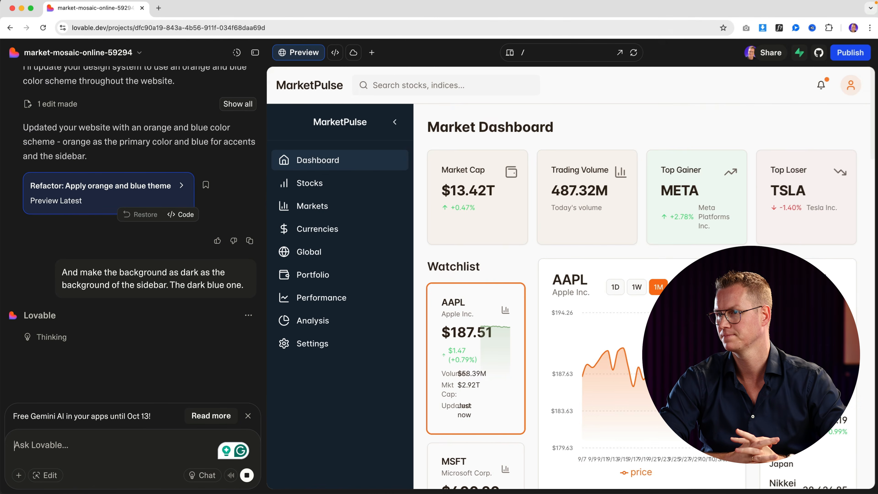